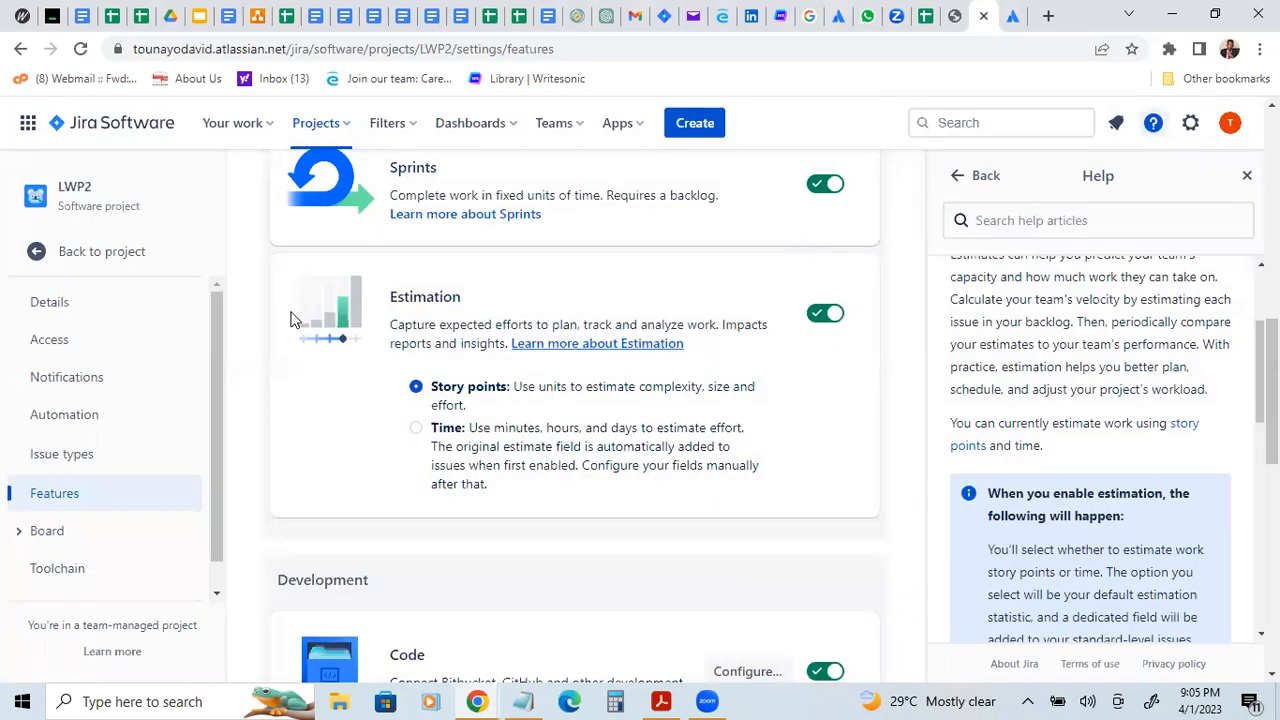
Step: Leave the project settings for the LWP2 board and close the Help panel
left_click(40, 258)
left_click(47, 263)
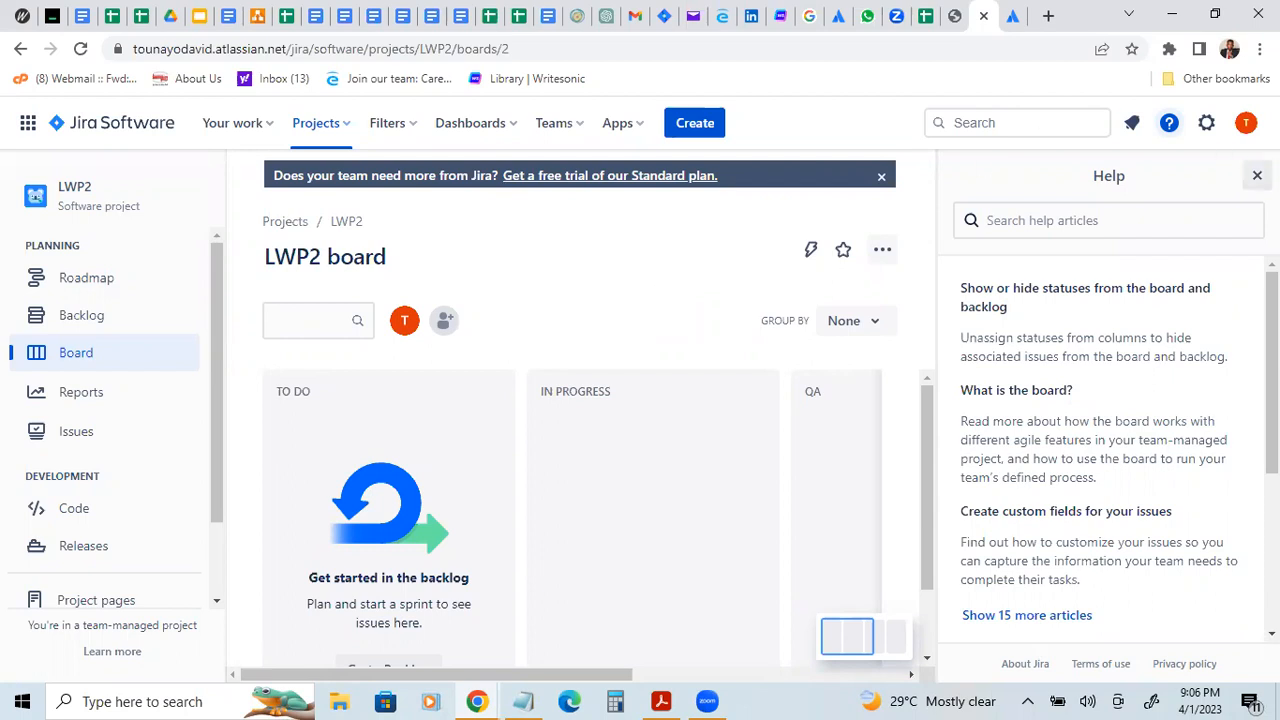
left_click(1257, 175)
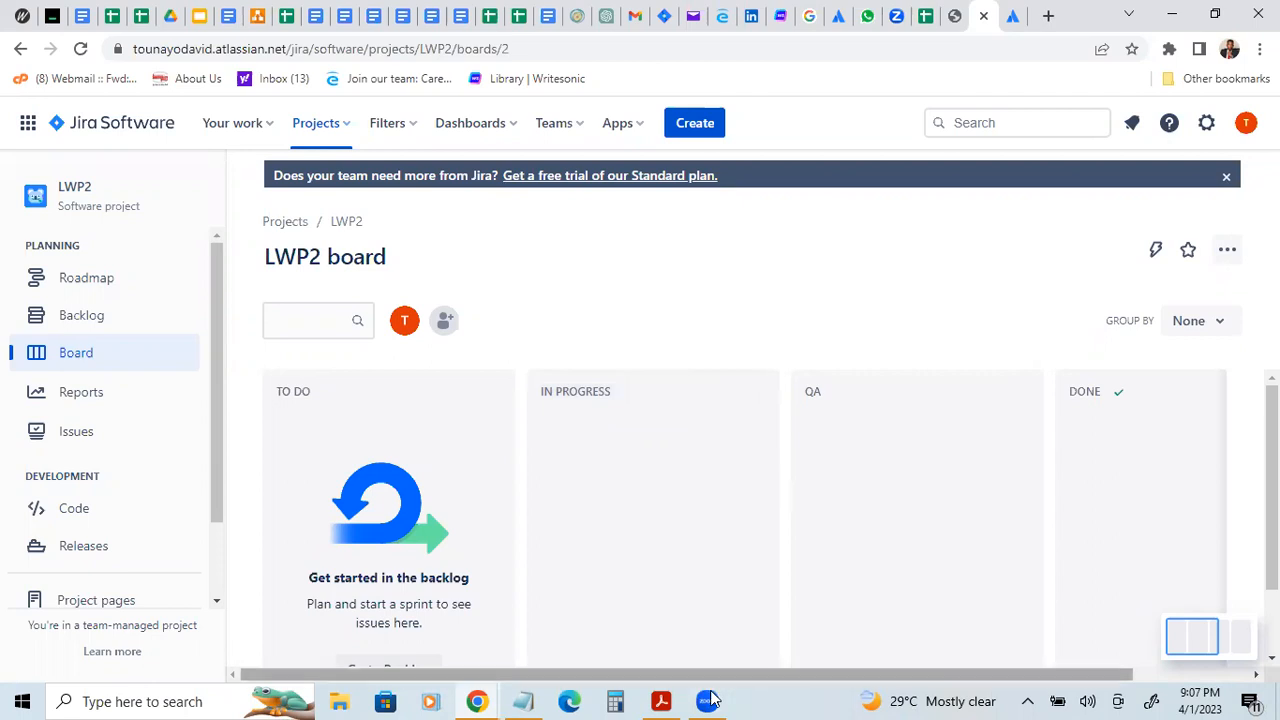
mouse_move(711, 700)
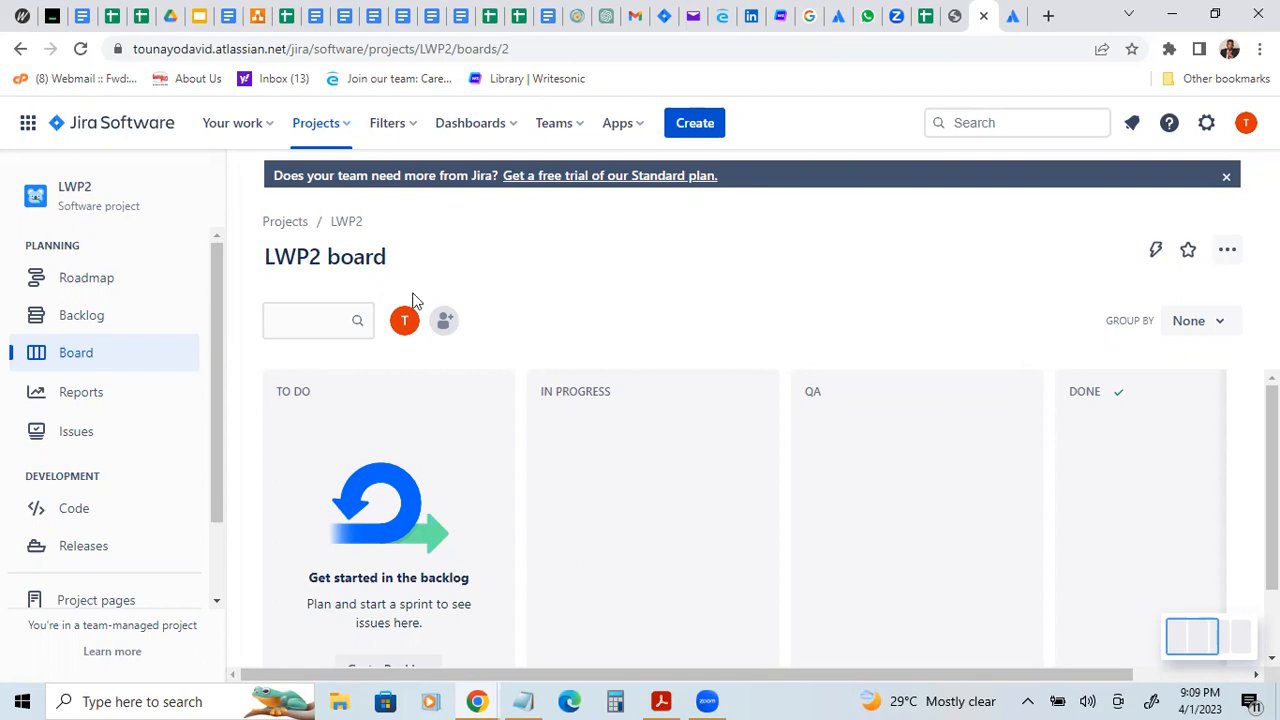
Step: Open the project's roadmap and look at the options of its status category filter
left_click(108, 287)
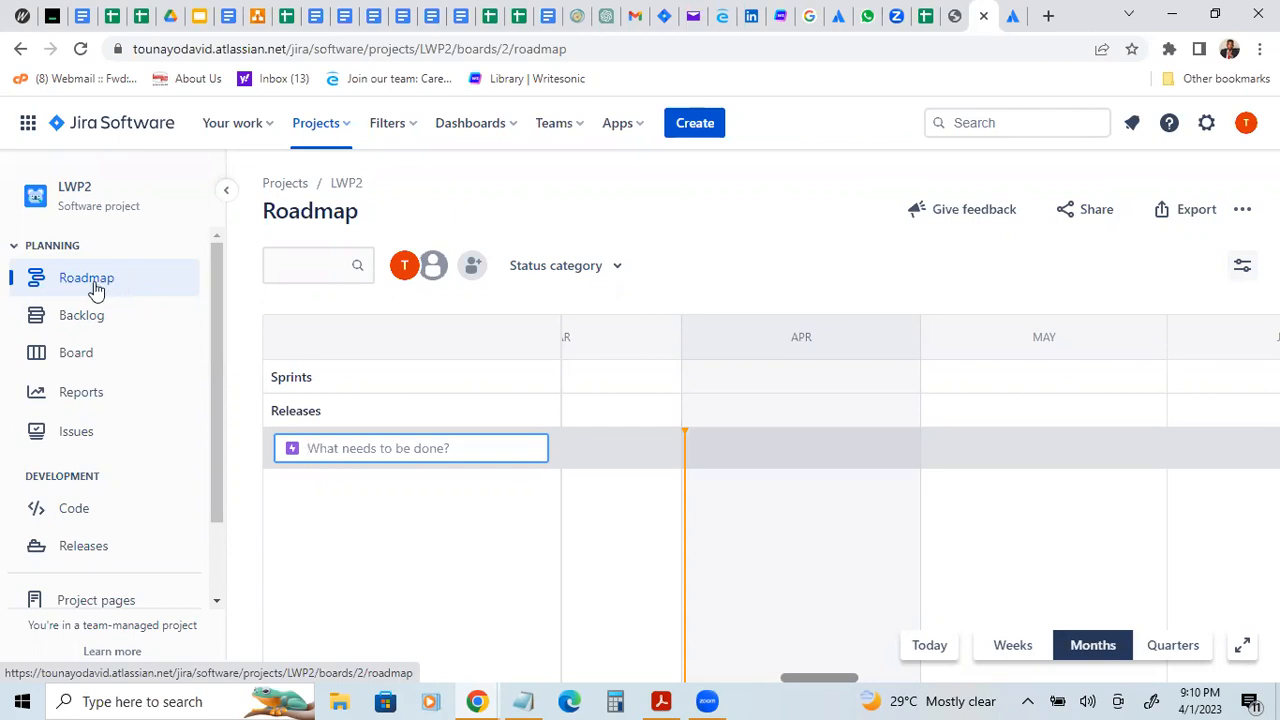
left_click(615, 268)
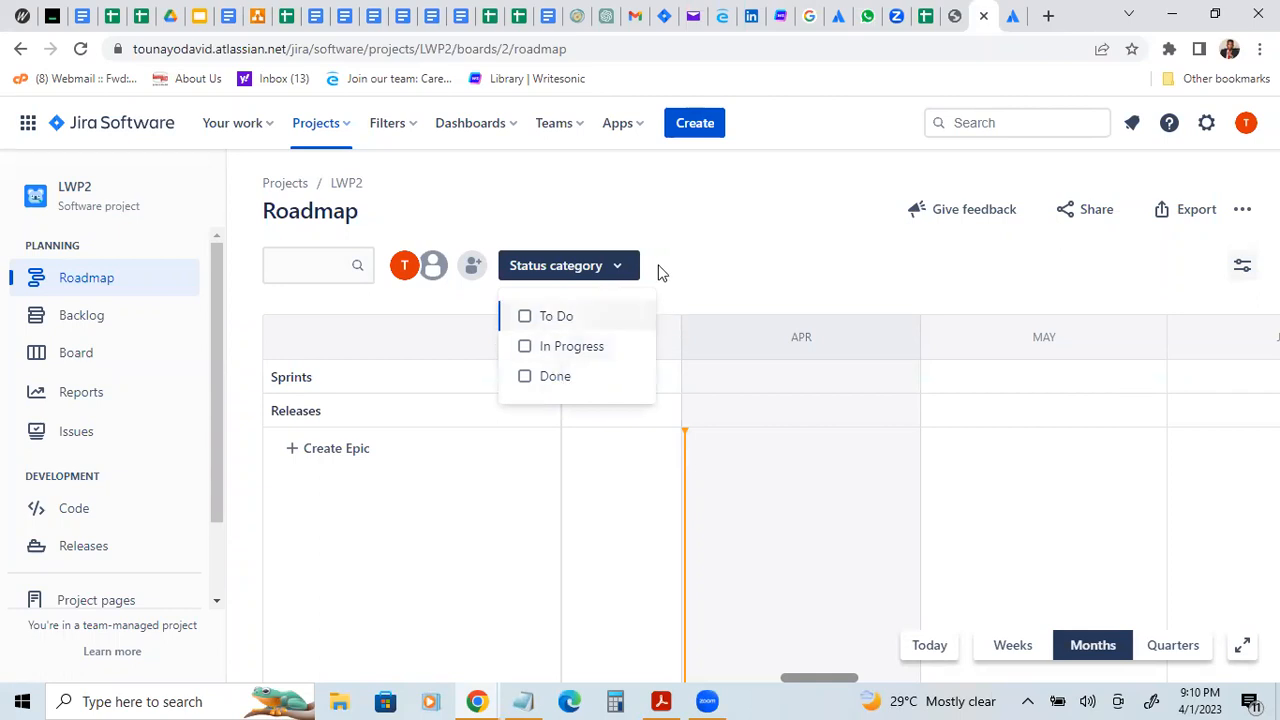
left_click(621, 269)
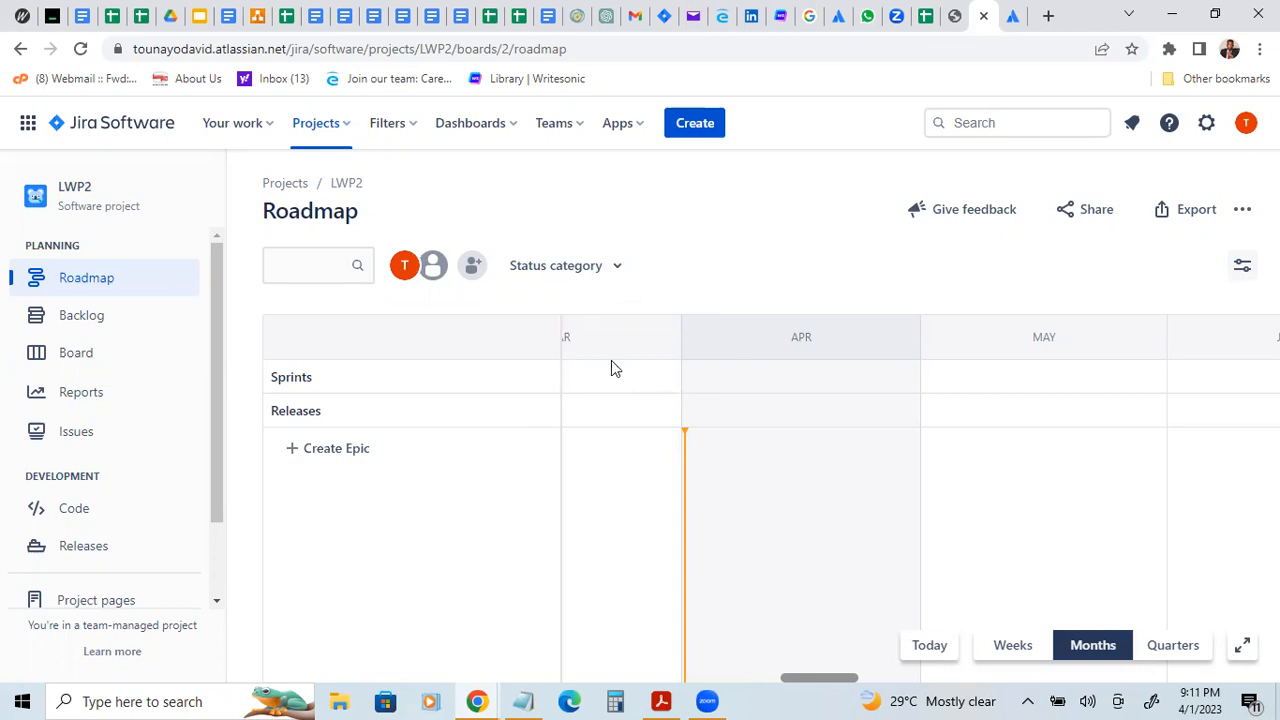
Step: Examine the project navigation entries for planning, development, project pages and settings
left_click(216, 605)
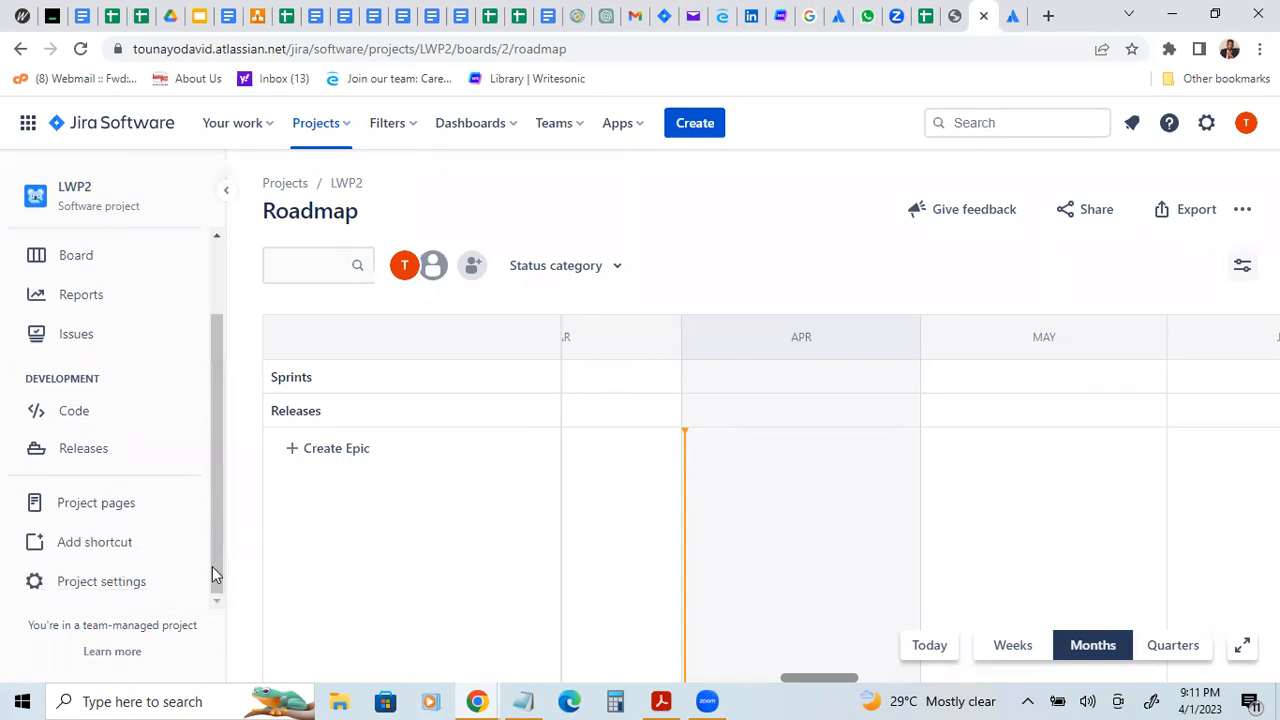
scroll(223, 386, "up", 2)
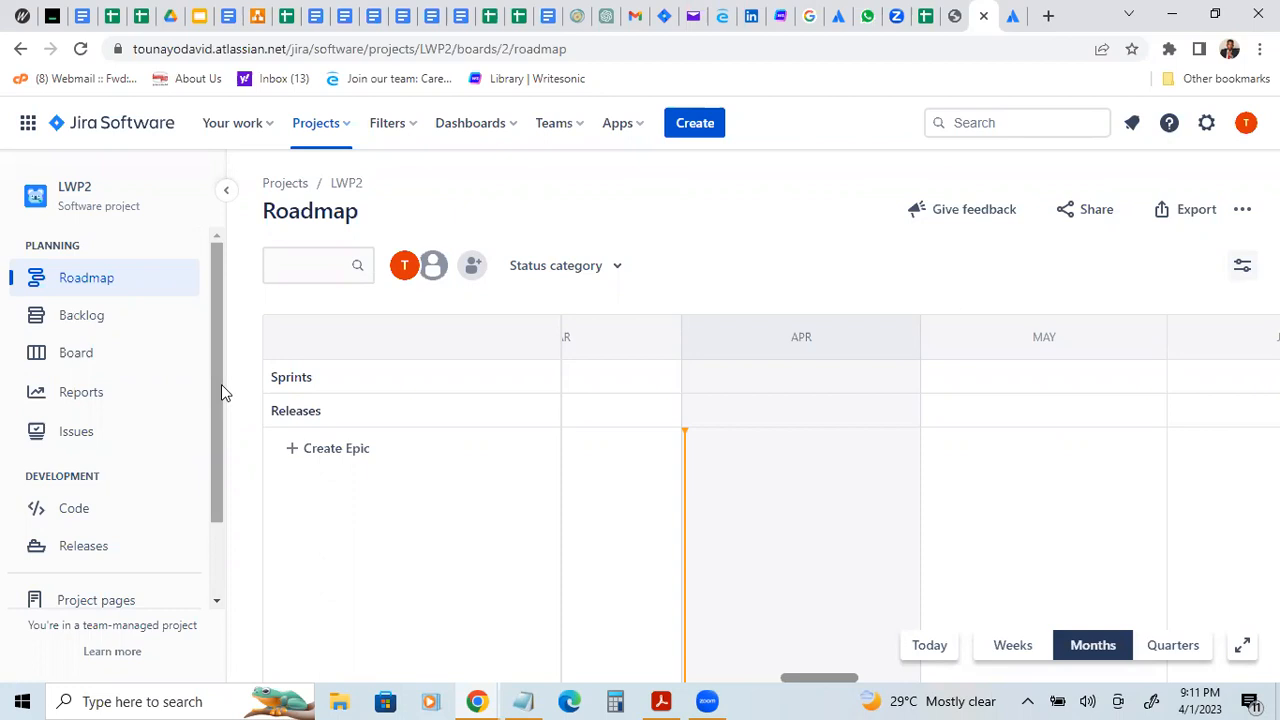
left_click_drag(221, 385, 221, 481)
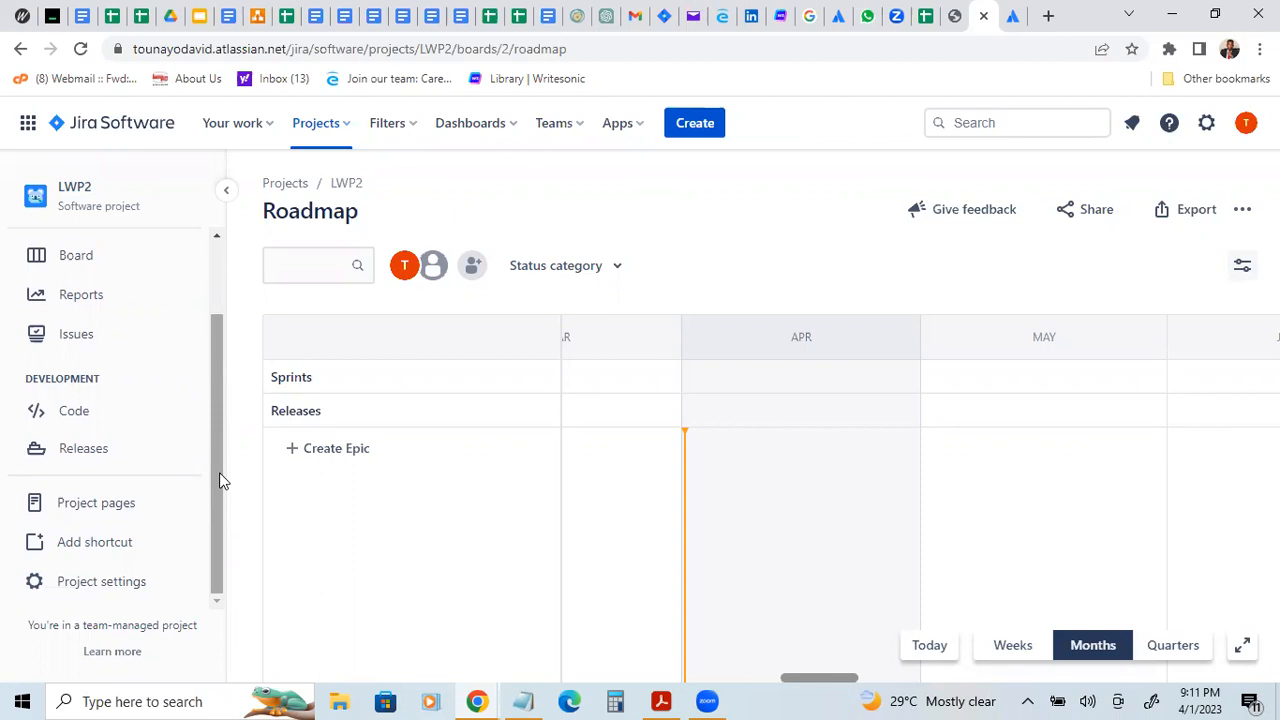
left_click_drag(221, 403, 216, 327)
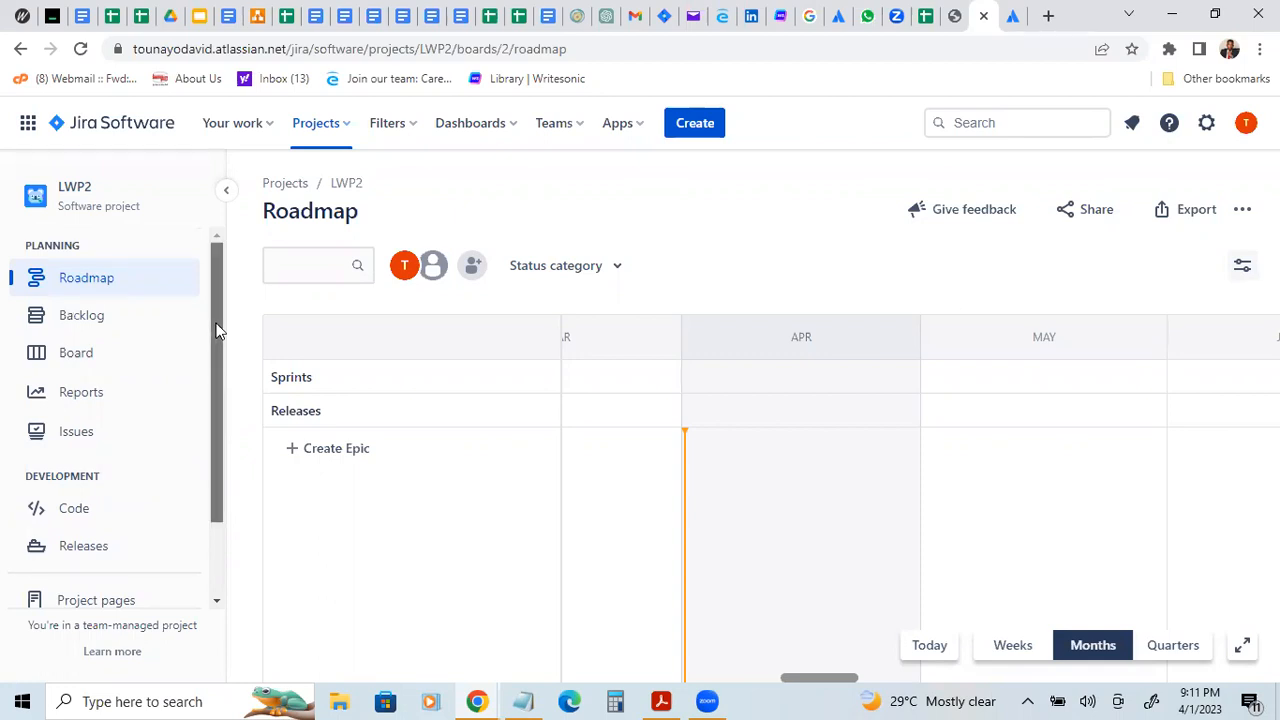
left_click_drag(221, 355, 222, 460)
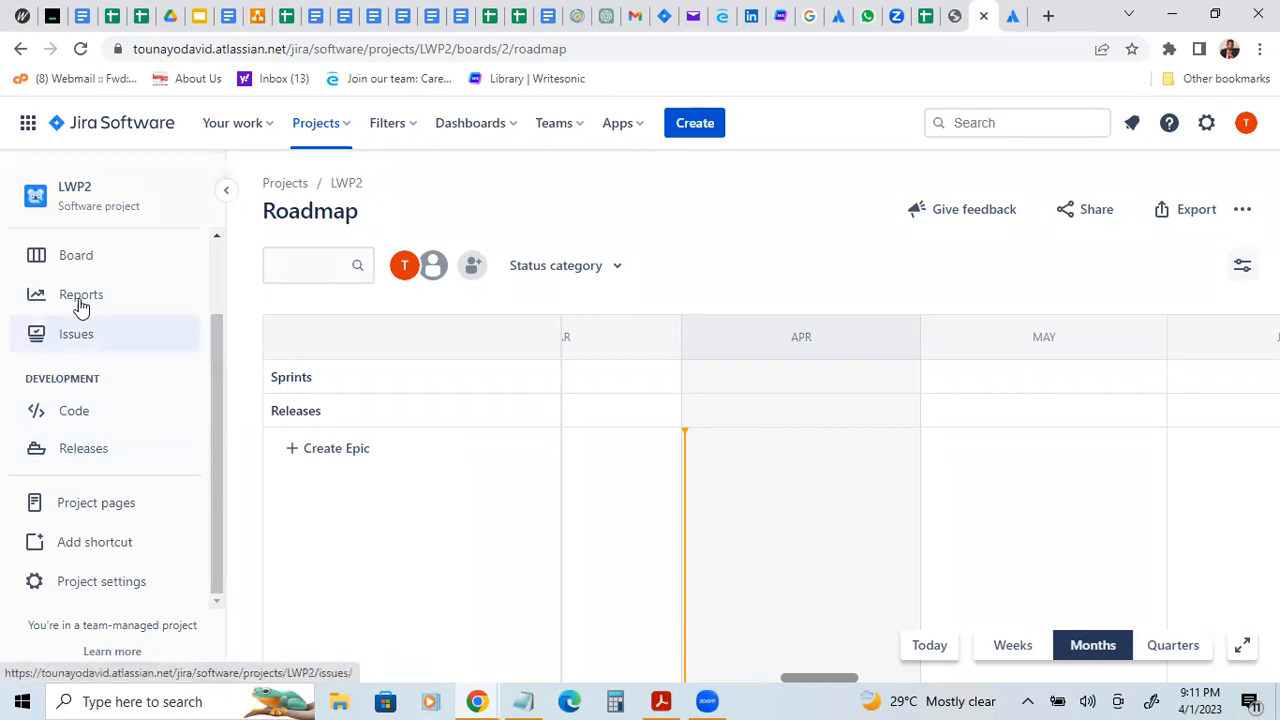
left_click_drag(221, 382, 206, 302)
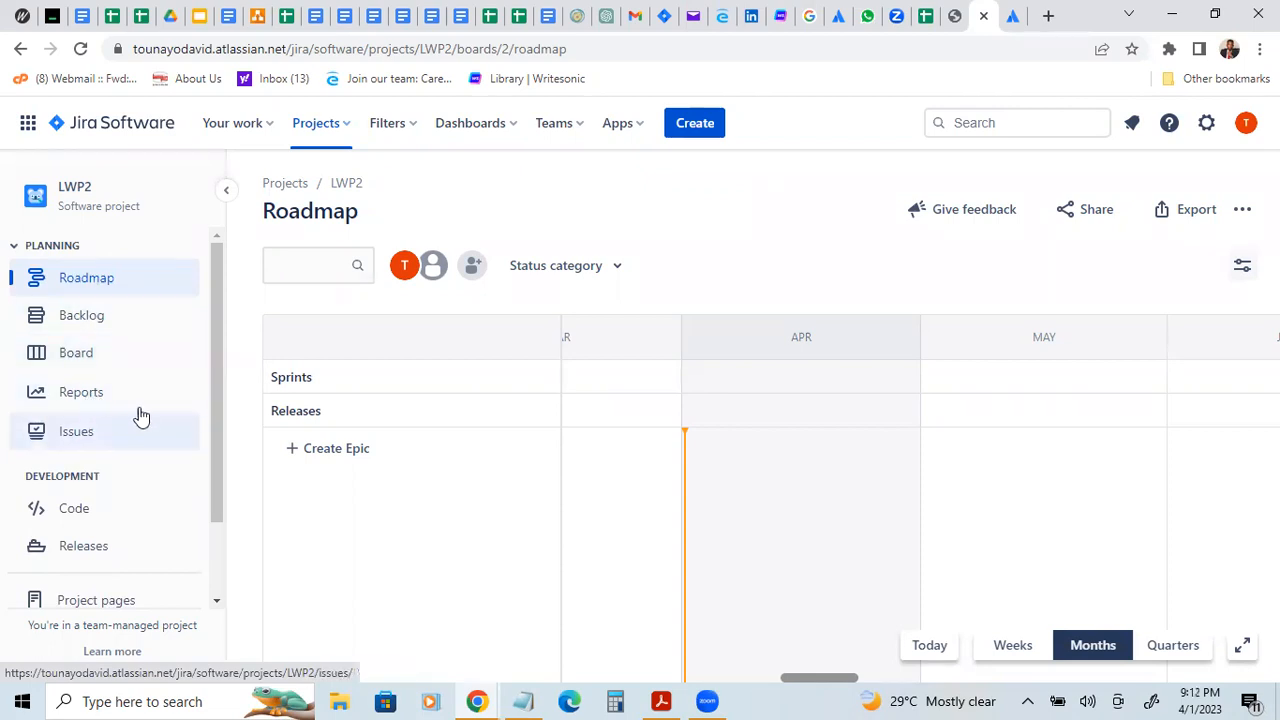
scroll(218, 475, "down", 2)
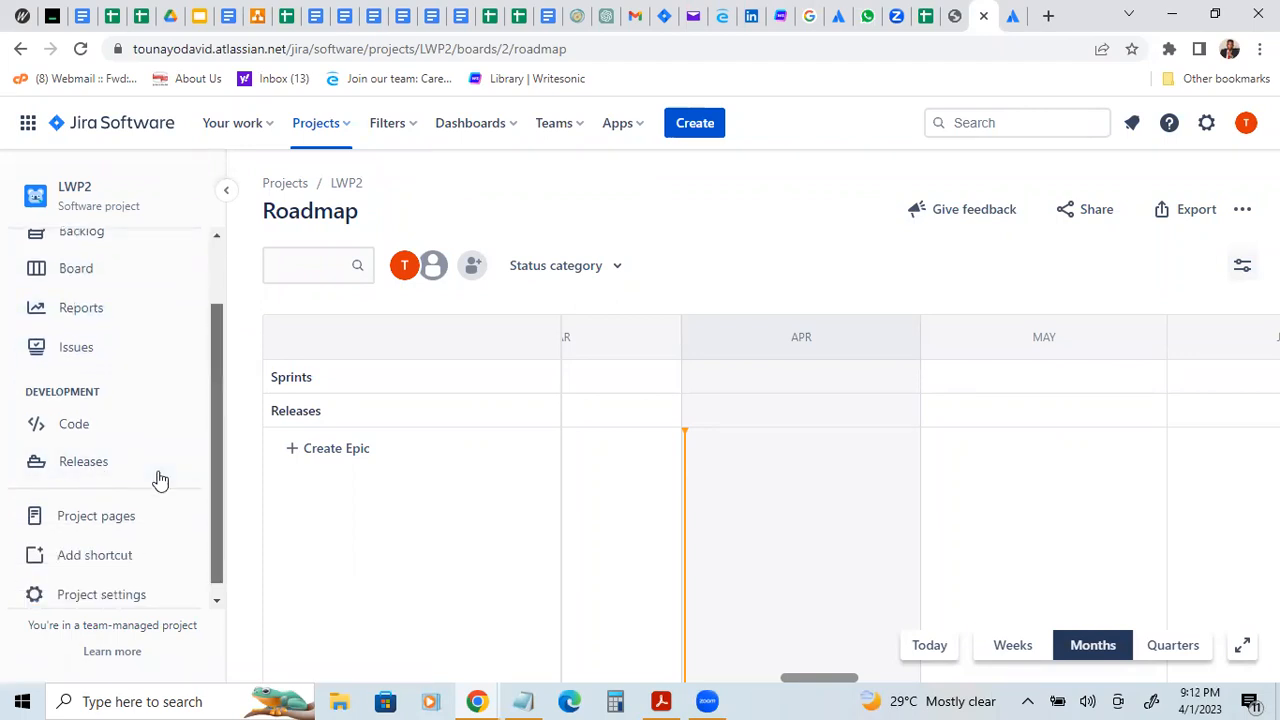
scroll(158, 479, "down", 1)
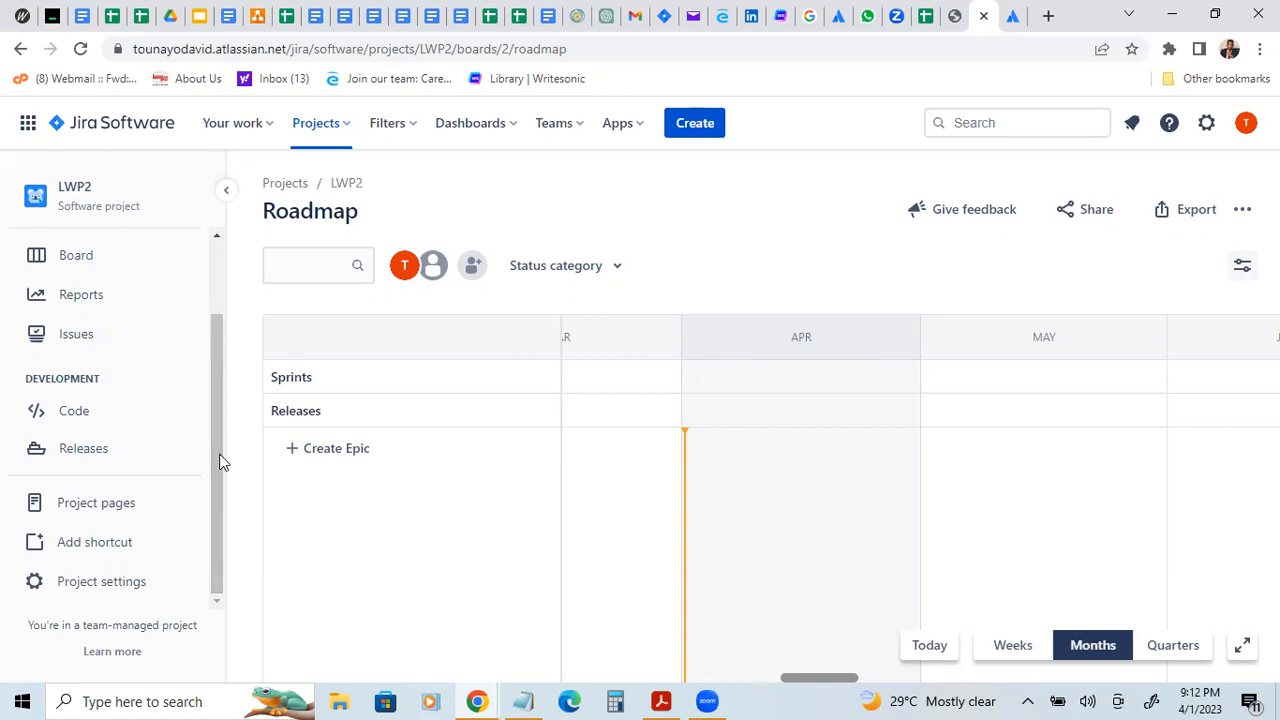
Step: Enable the Deployments and On-call features under Operations in the project's feature settings
left_click(88, 586)
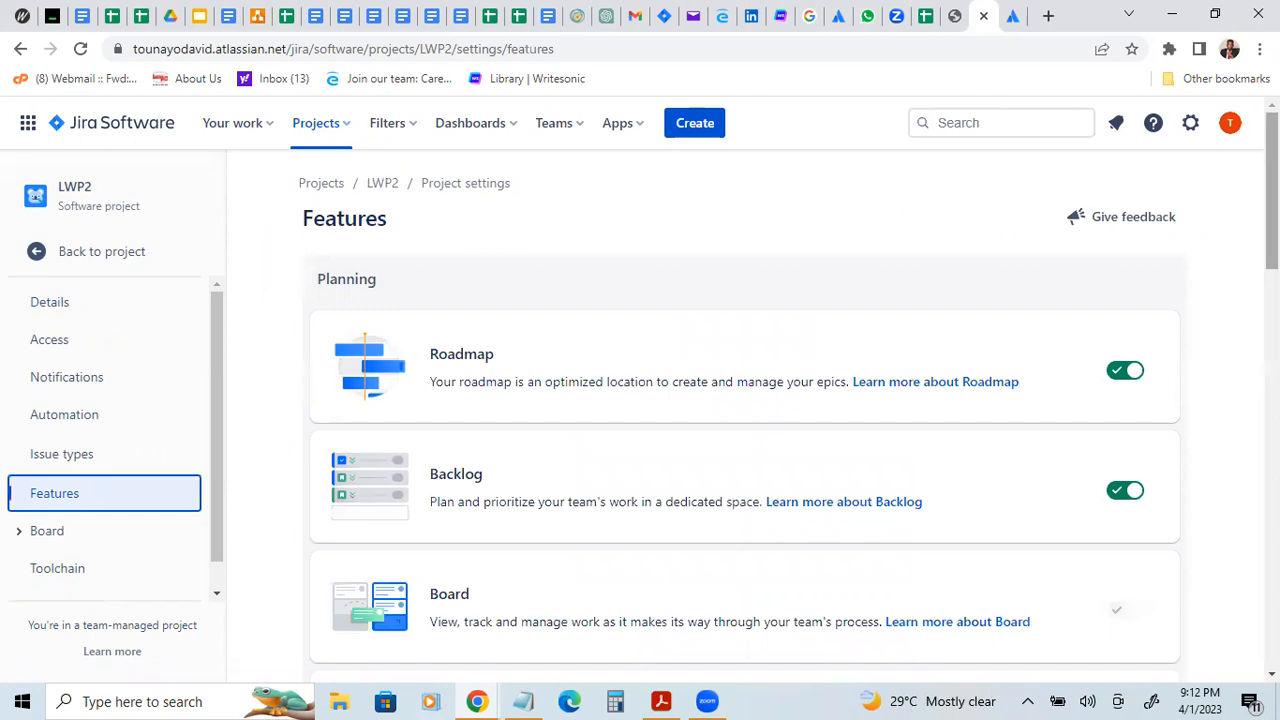
scroll(1272, 200, "down", 3)
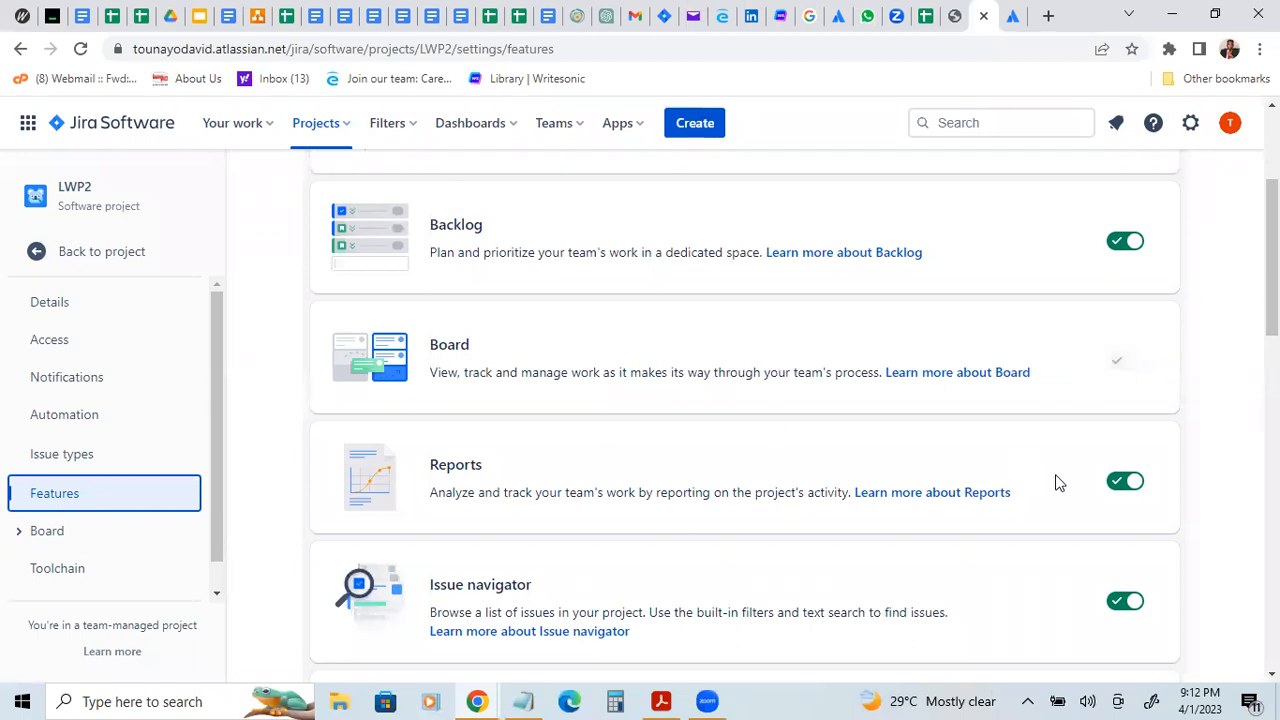
scroll(1110, 470, "down", 3)
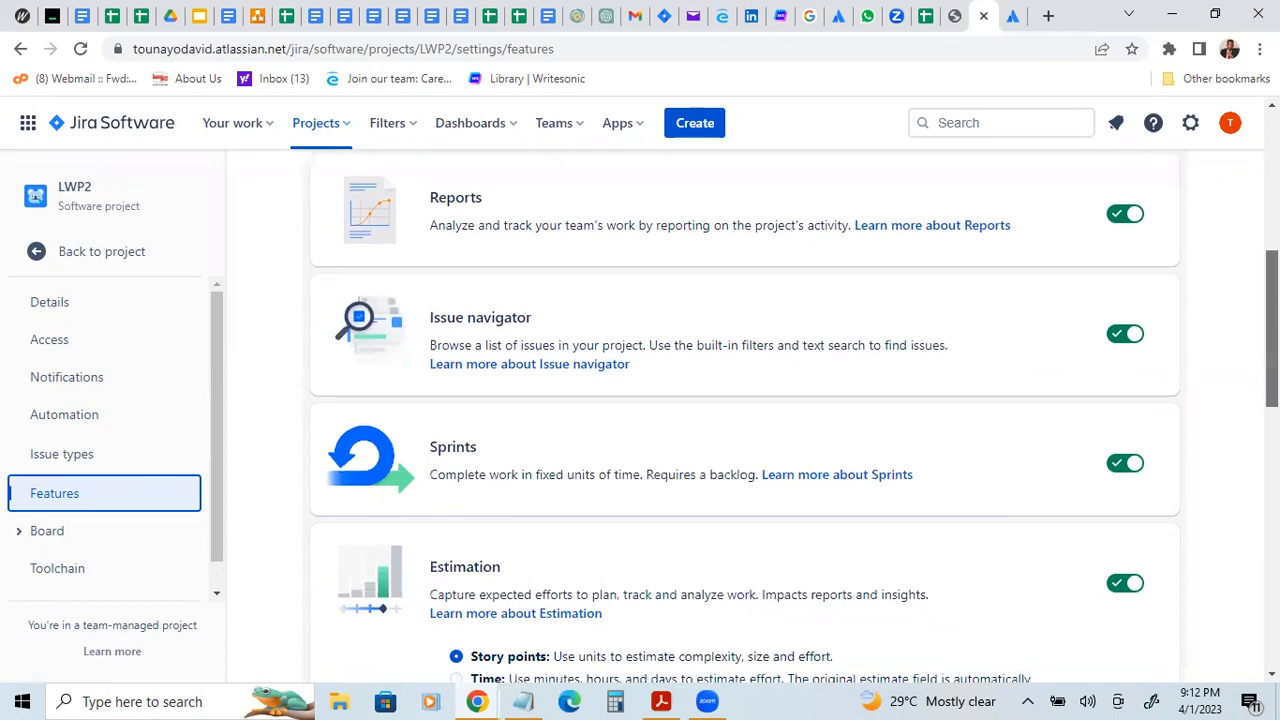
scroll(1110, 470, "down", 7)
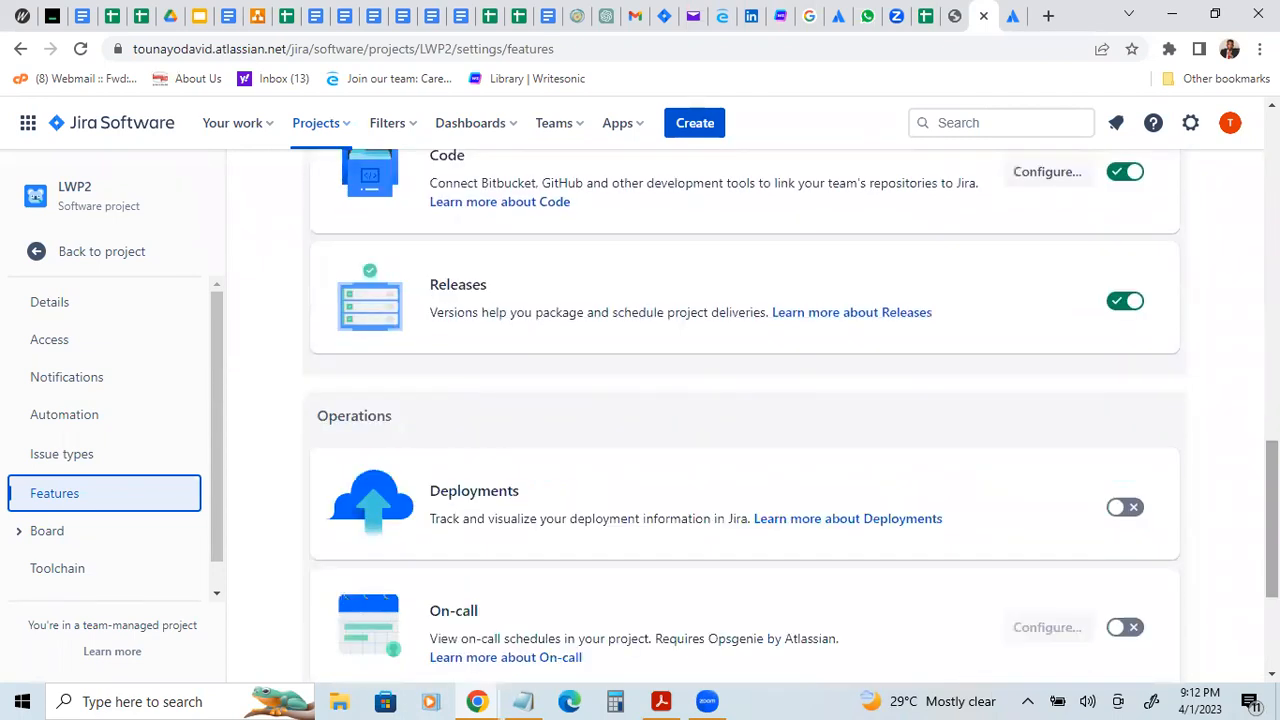
scroll(512, 352, "down", 2)
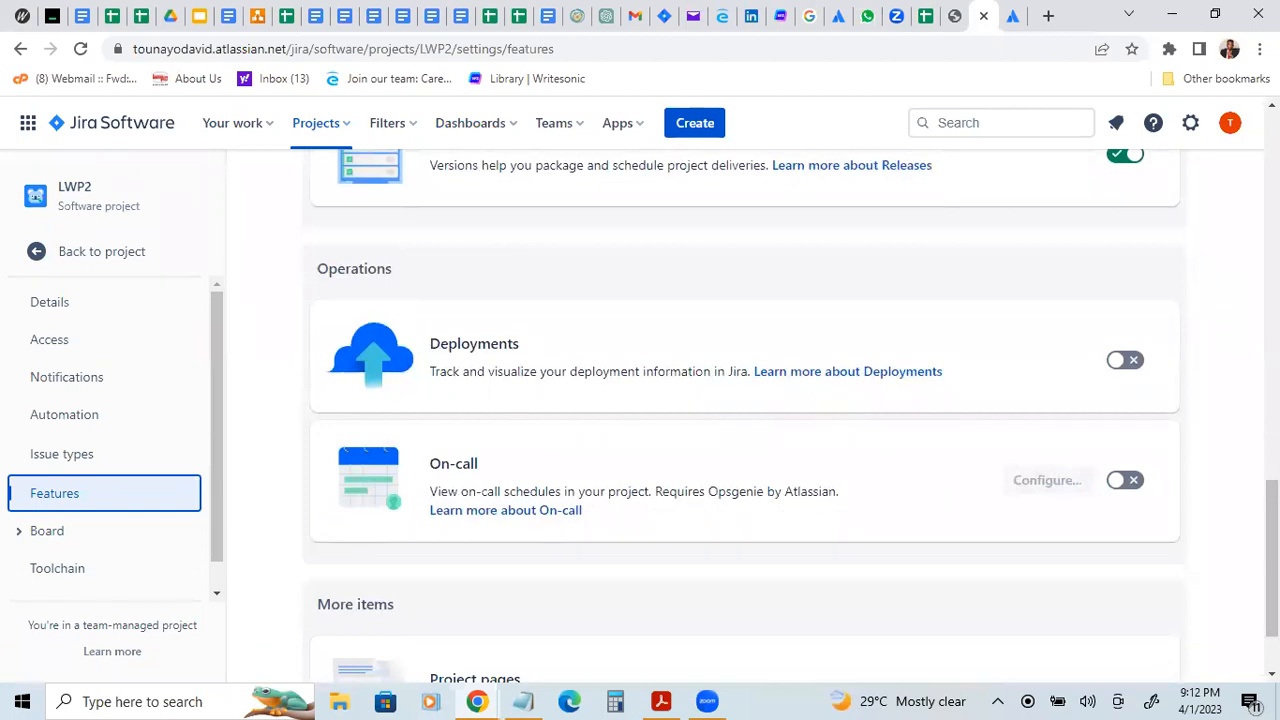
scroll(742, 395, "down", 1)
scroll(742, 395, "down", 2)
scroll(742, 419, "up", 1)
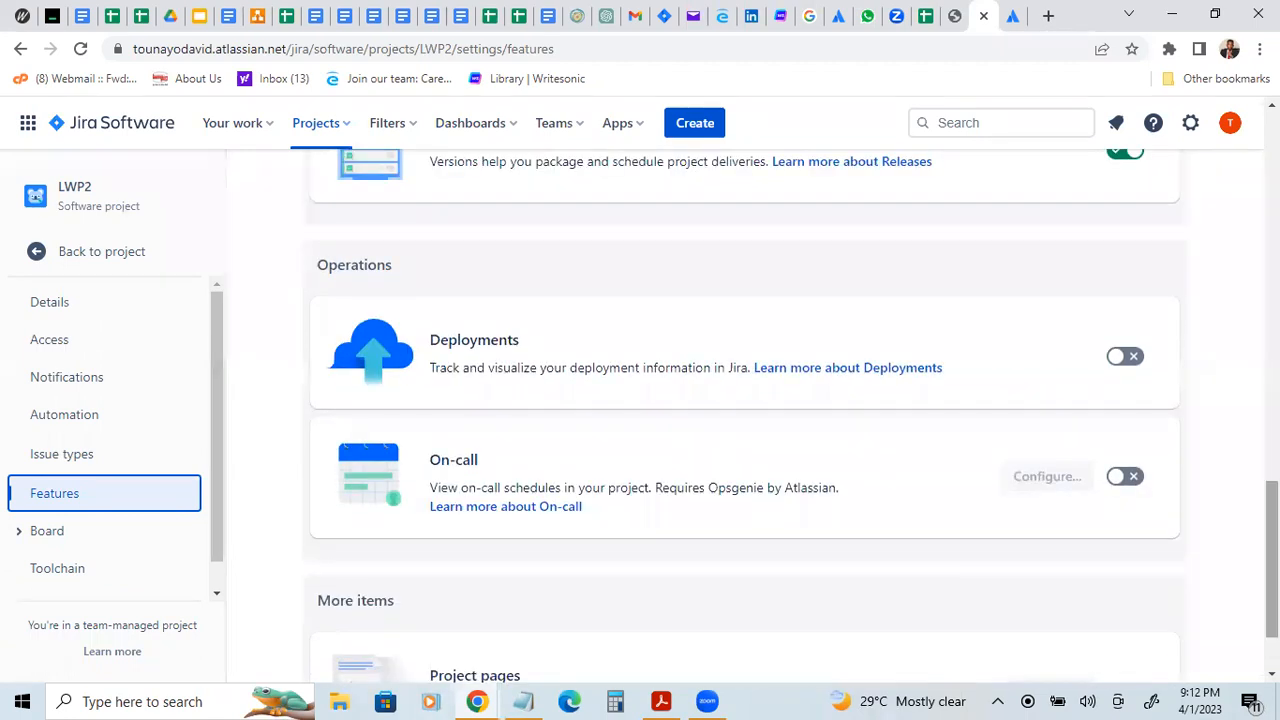
scroll(742, 410, "up", 2)
scroll(742, 410, "down", 1)
scroll(742, 410, "down", 1)
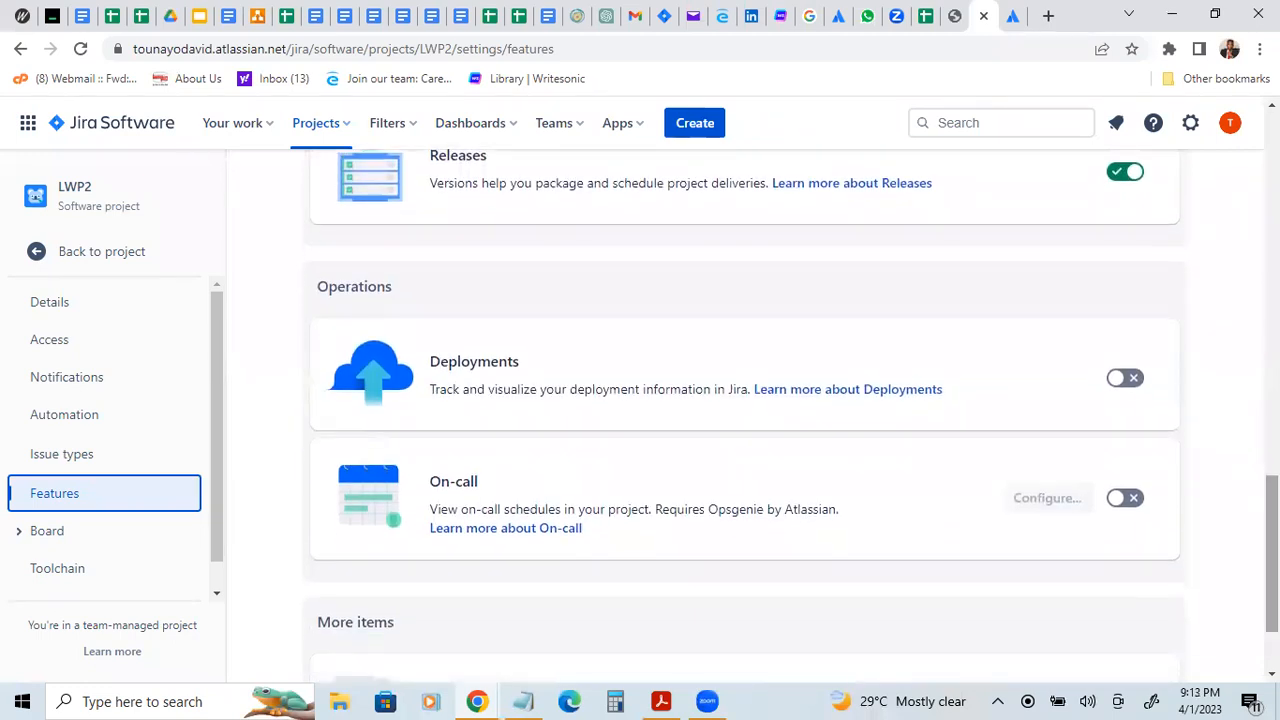
left_click(1118, 386)
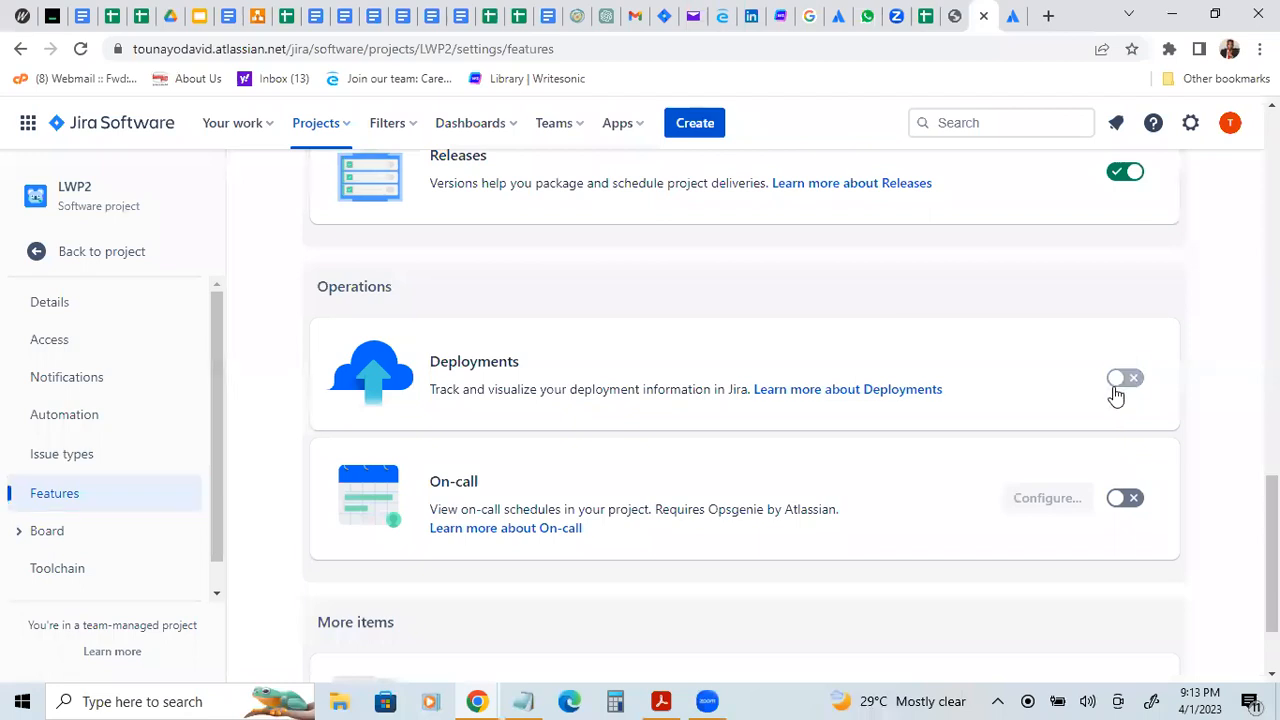
left_click(1114, 506)
Step: Return from the feature settings to the project's roadmap
scroll(1272, 550, "up", 3)
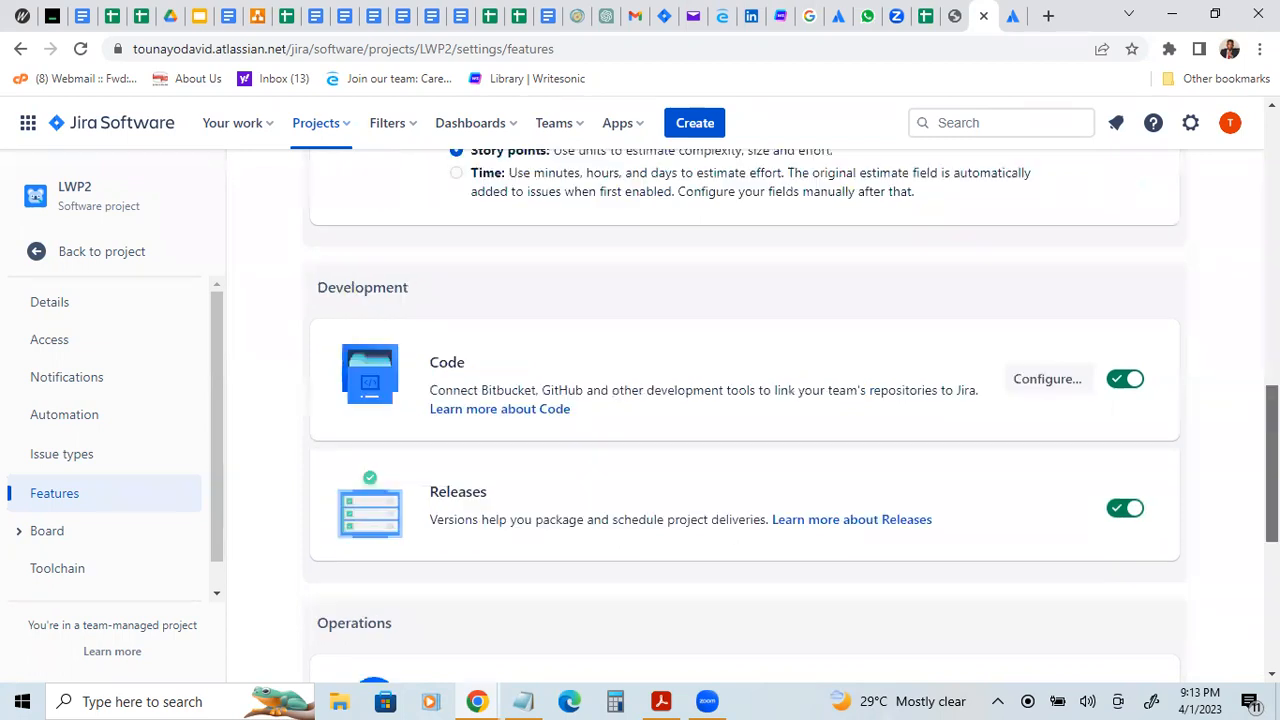
scroll(744, 400, "up", 2)
scroll(744, 400, "up", 8)
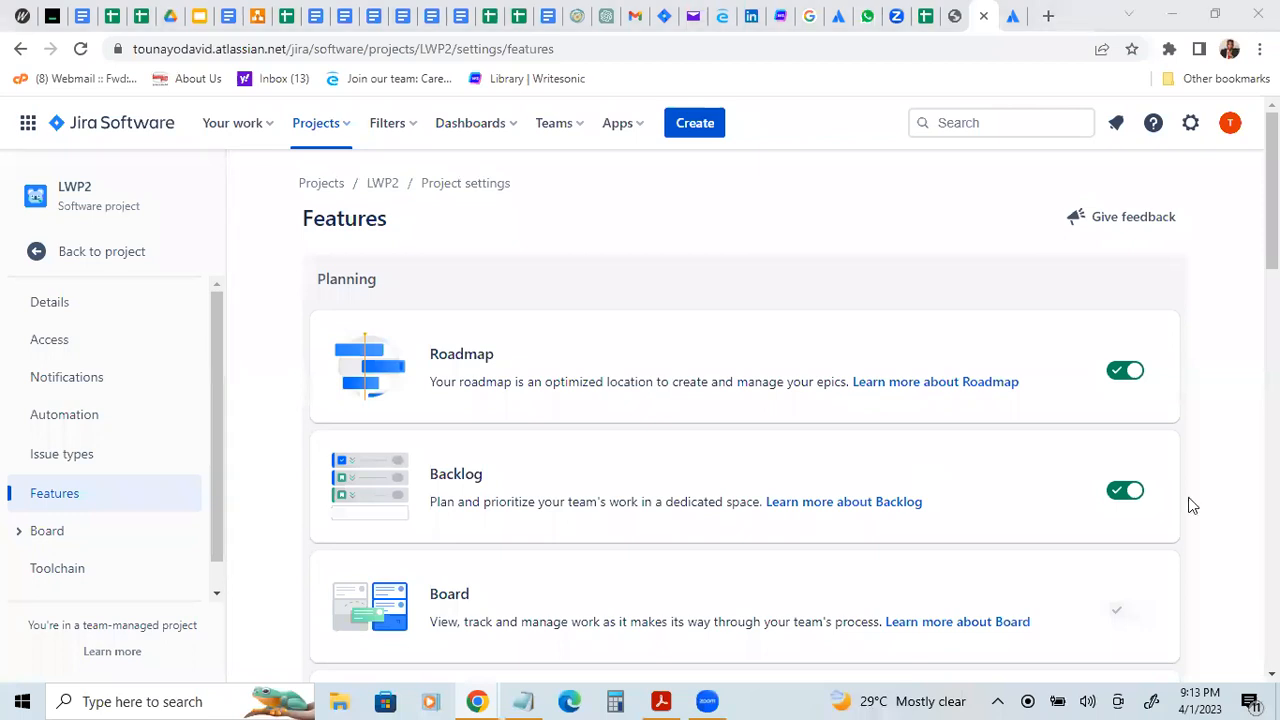
left_click(113, 268)
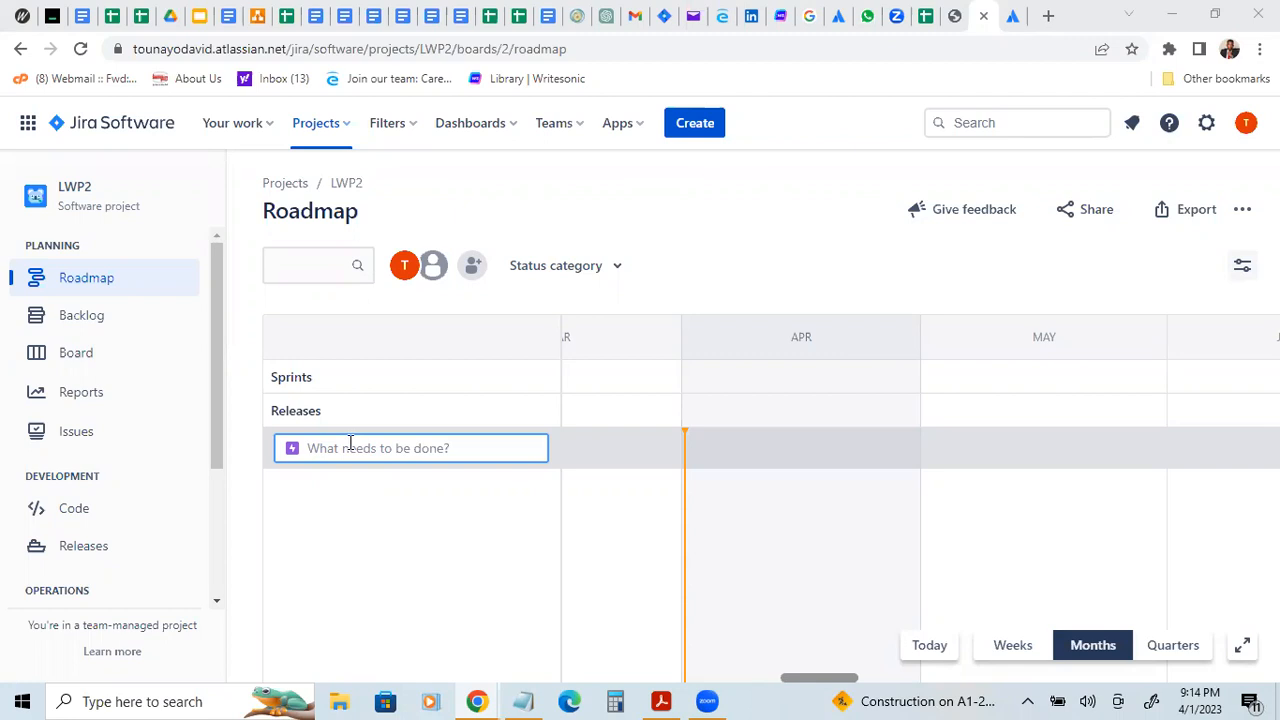
Step: Create an epic named "I want to develop a website" on the roadmap
type("As")
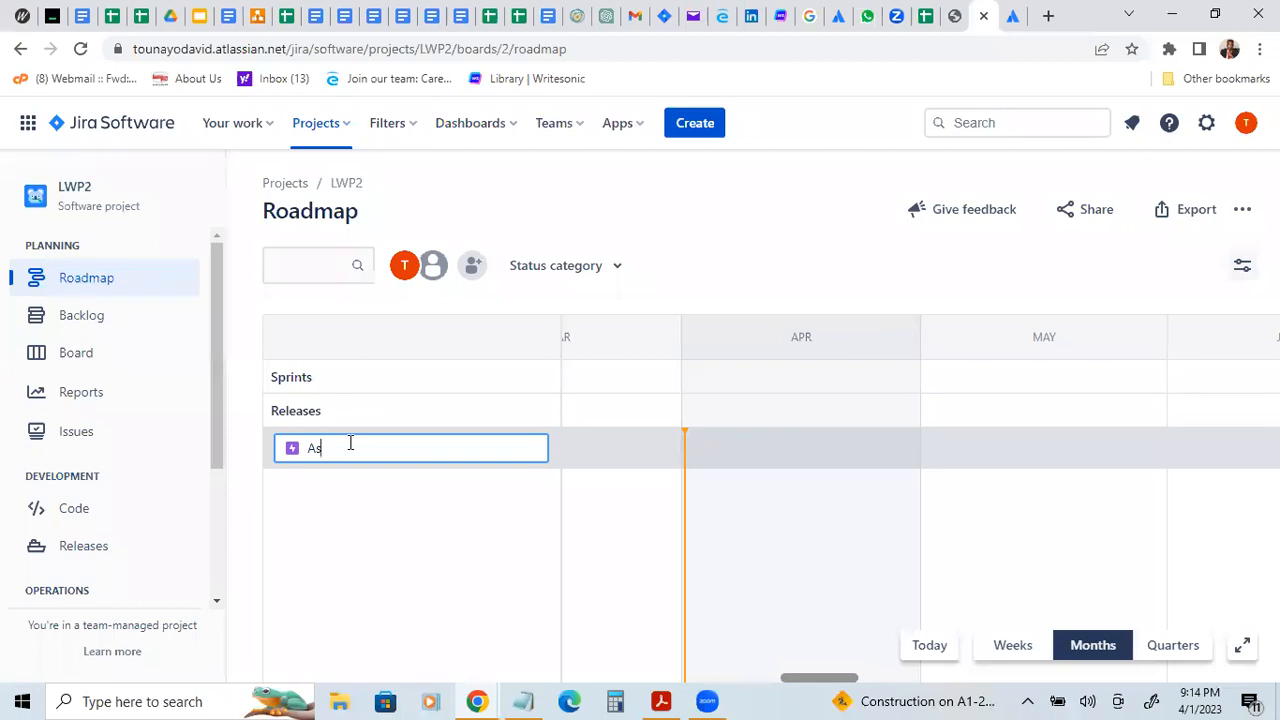
key("BackSpace")
key("BackSpace")
type("I want to develop a website")
key("Return")
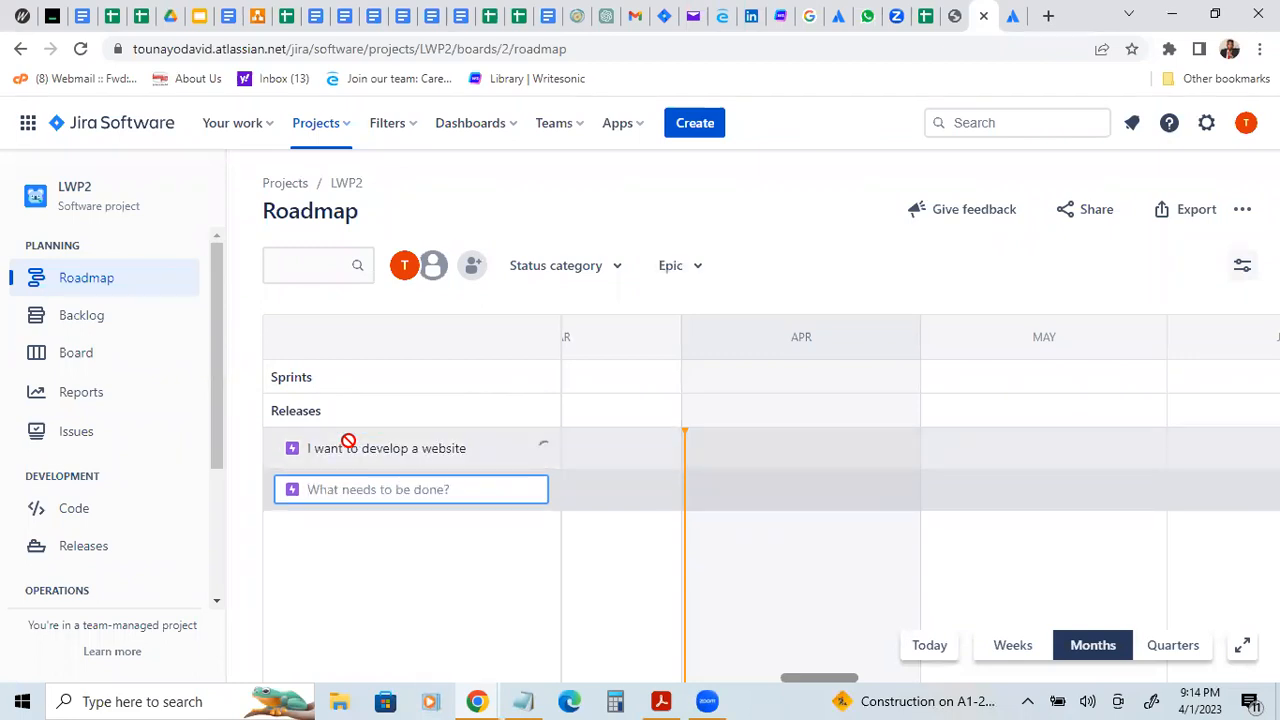
key("Escape")
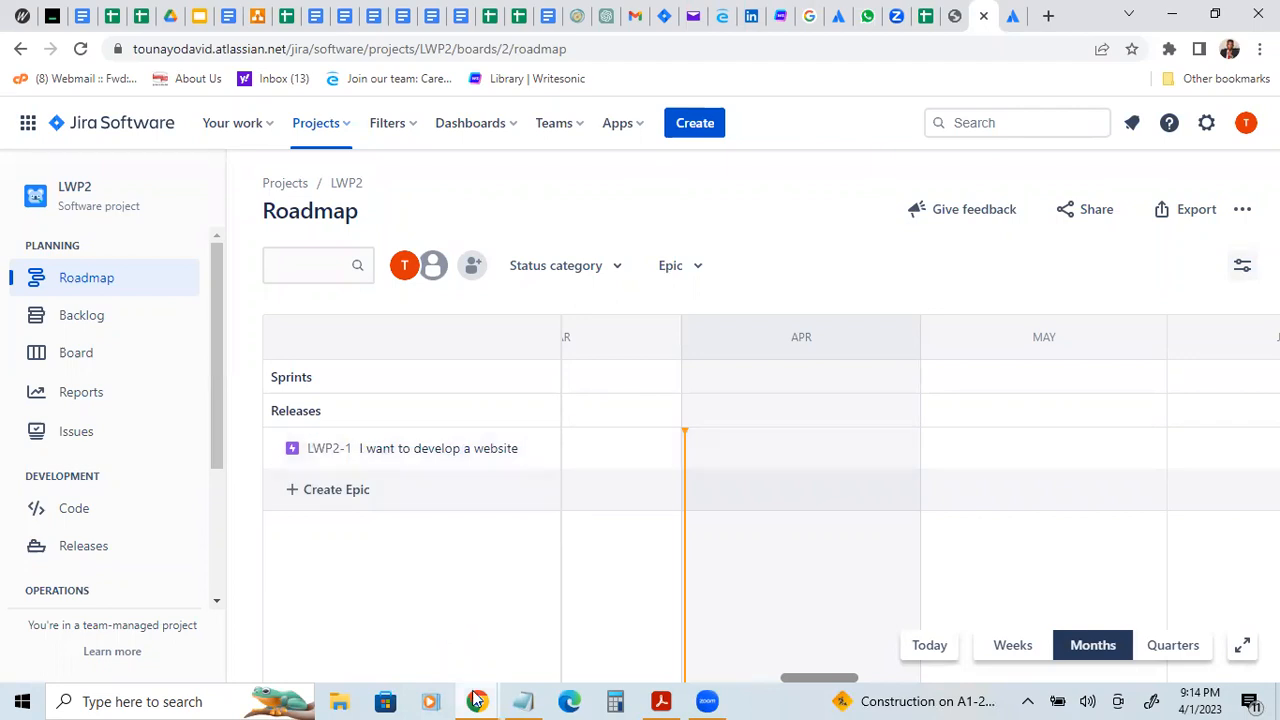
mouse_move(477, 701)
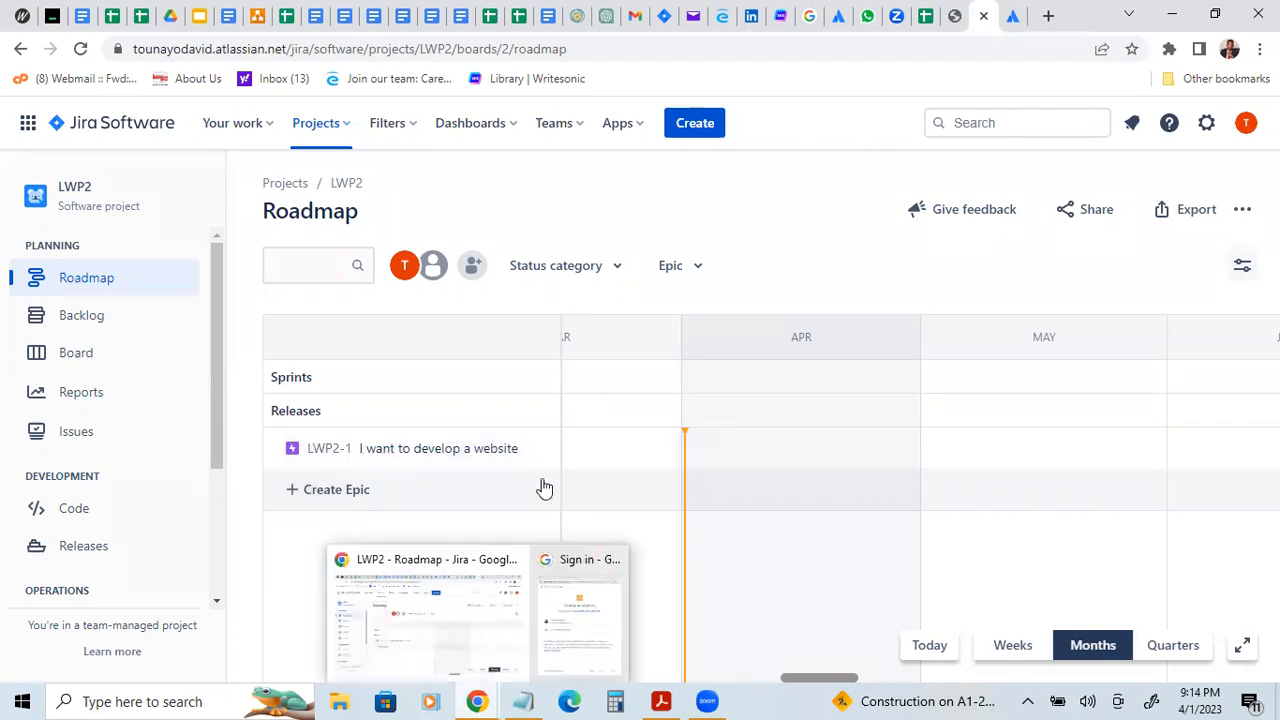
mouse_move(543, 450)
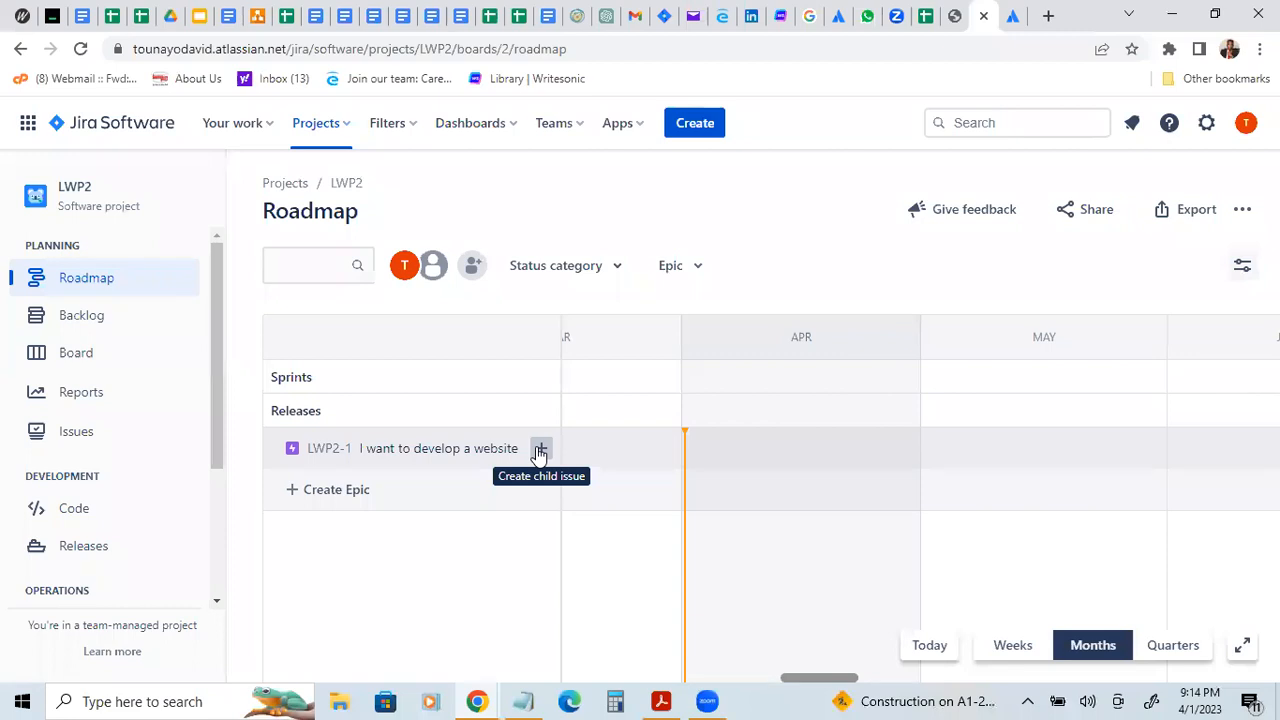
left_click(539, 452)
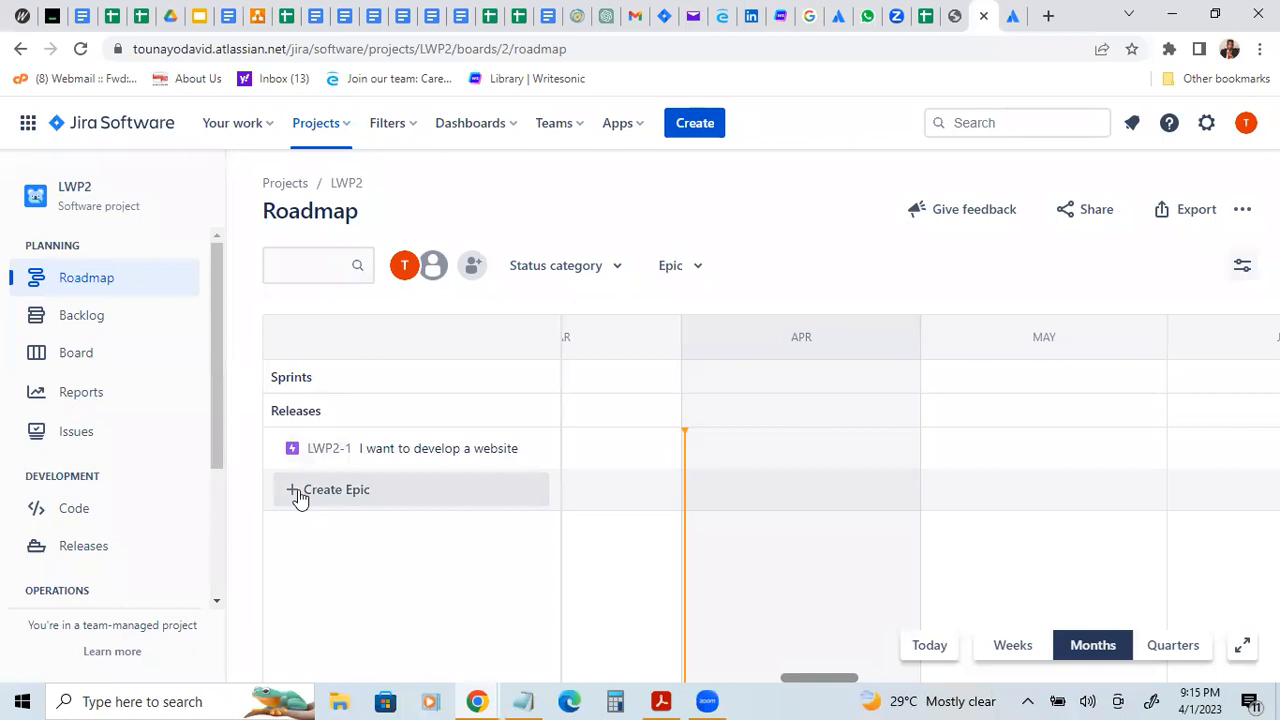
left_click(366, 476)
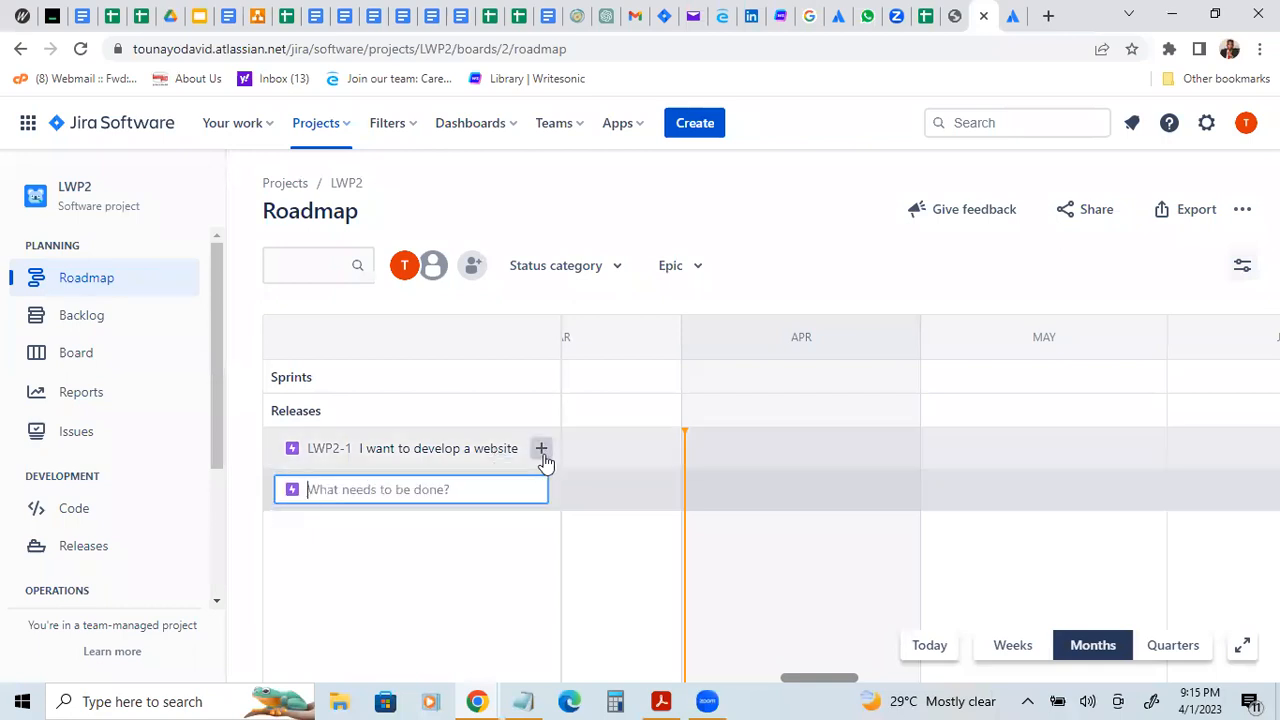
Step: Create a child story named "Build HTML server" under the "I want to develop a website" epic
left_click(541, 456)
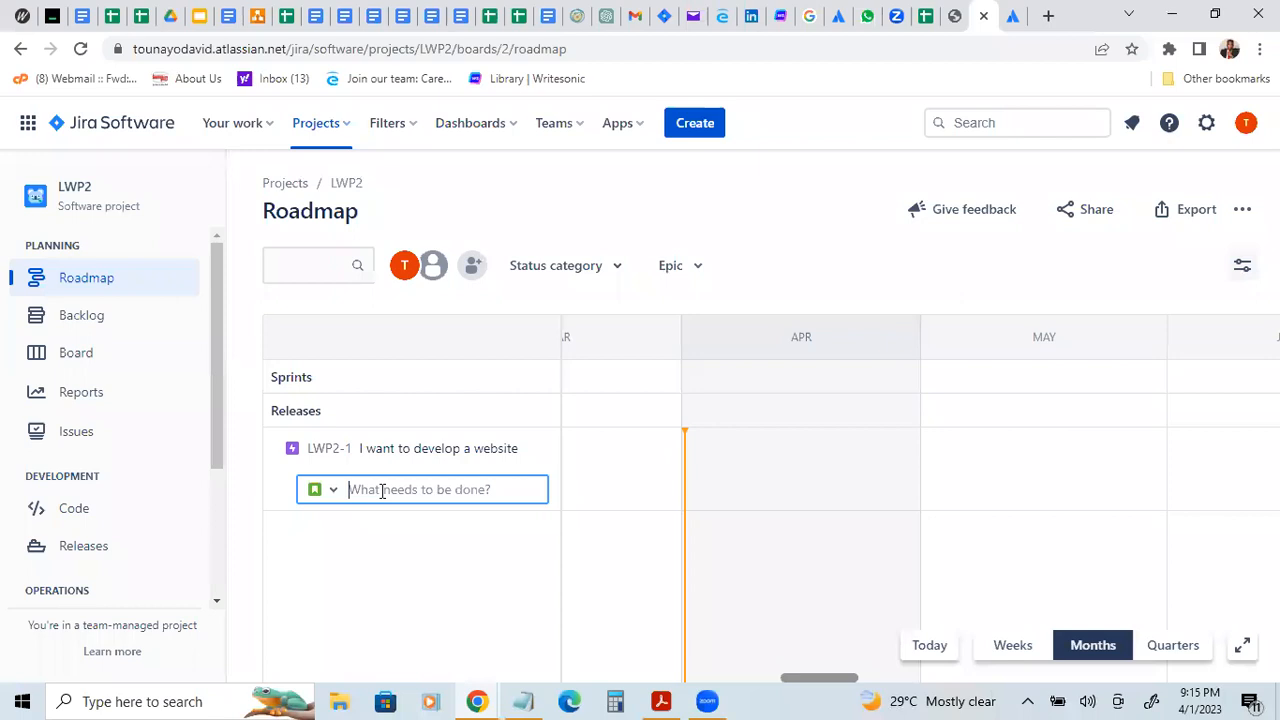
type("I need")
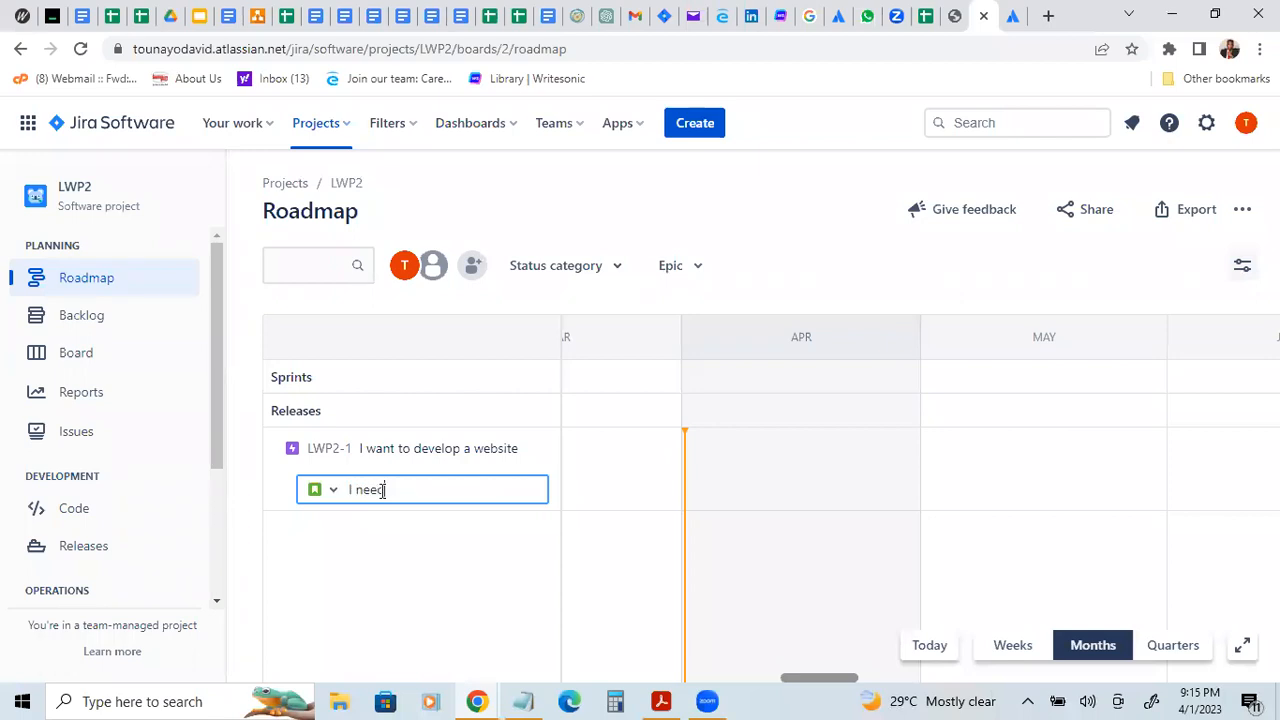
key("BackSpace")
key("BackSpace")
key("BackSpace")
key("BackSpace")
key("BackSpace")
key("BackSpace")
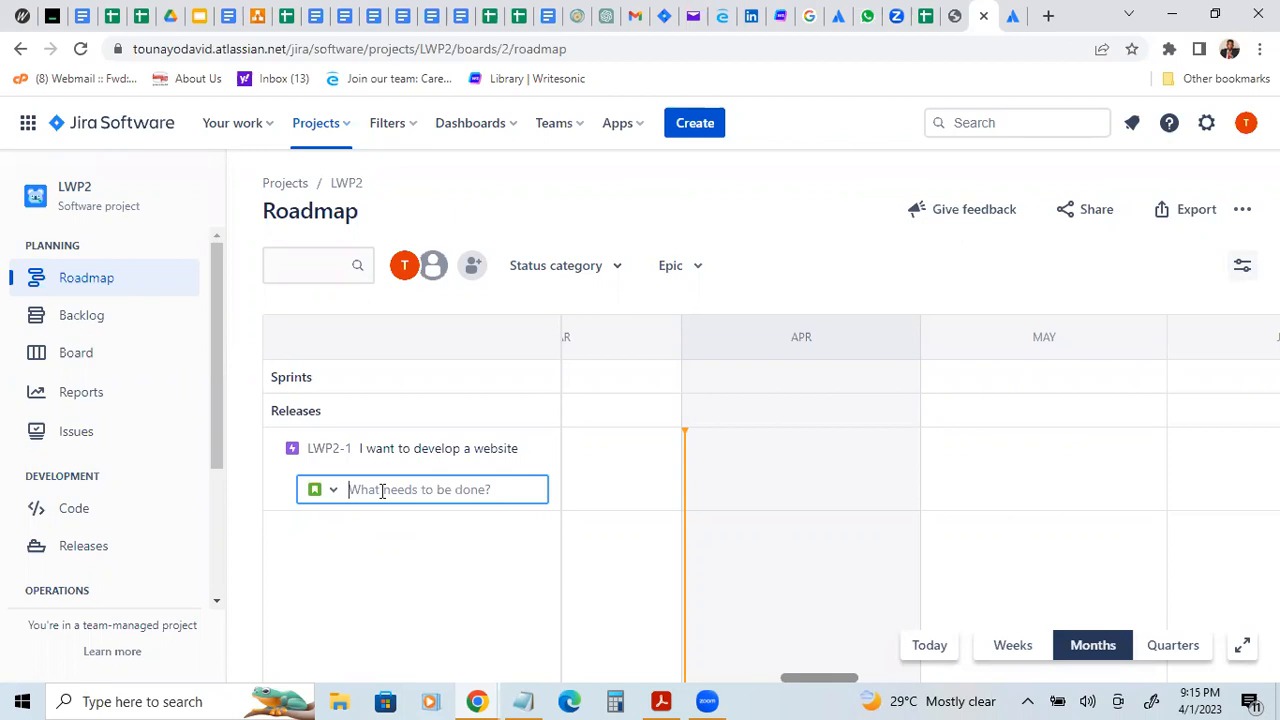
type("B")
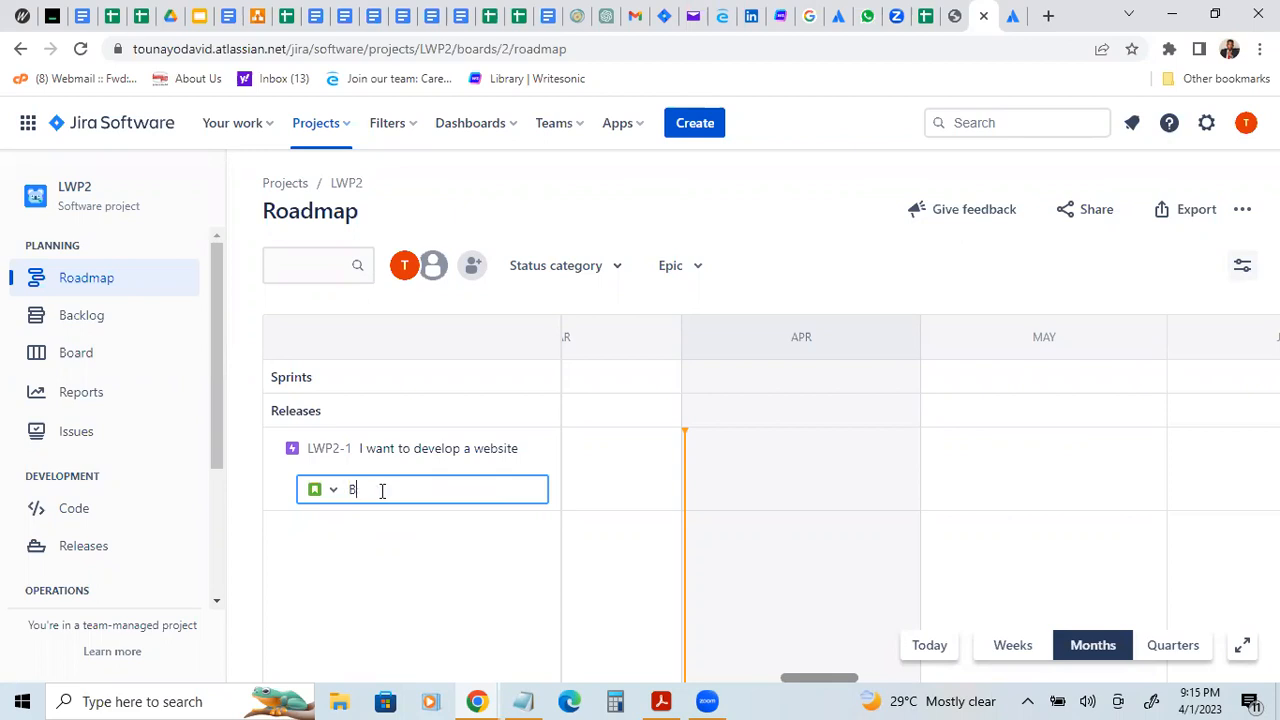
type("uild HTML server")
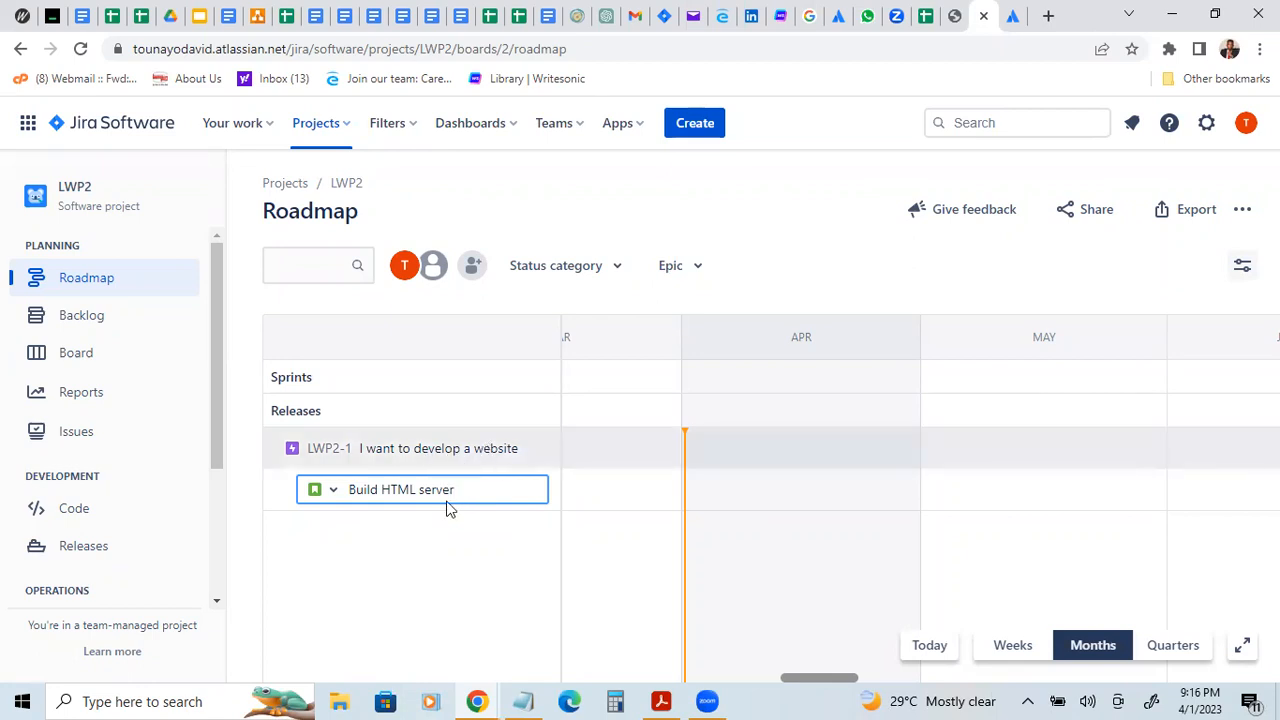
key("Escape")
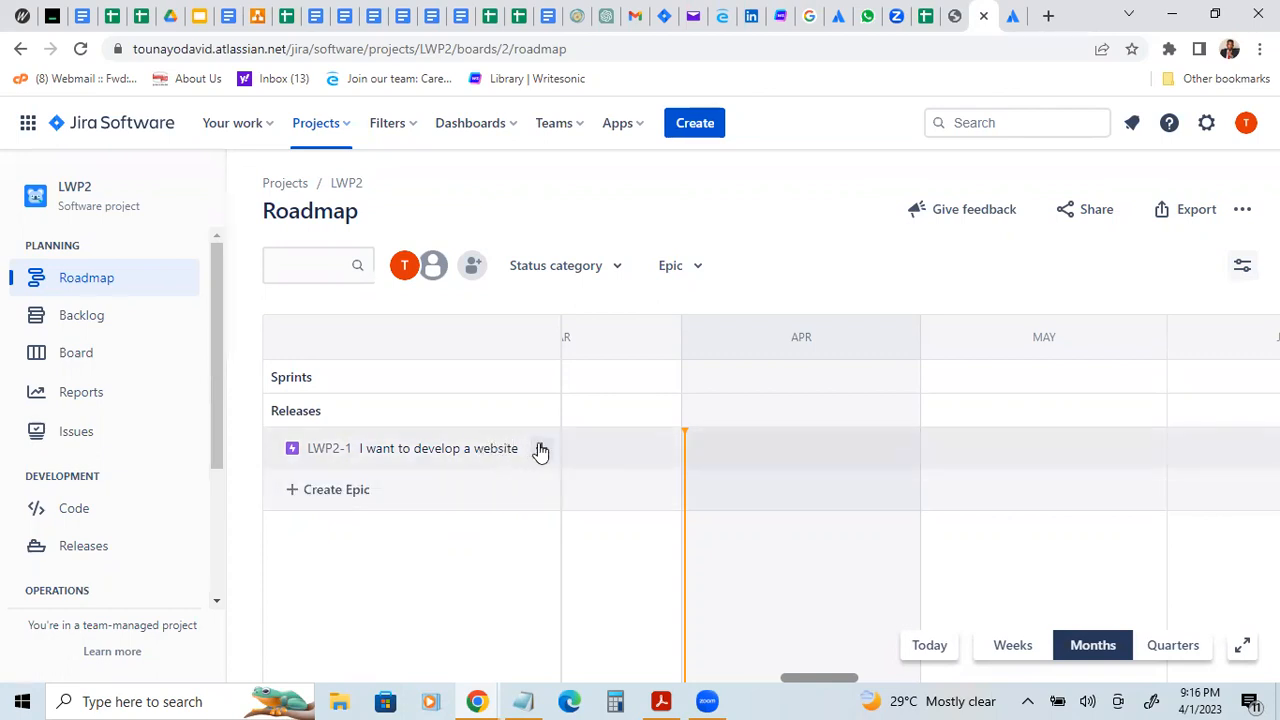
left_click(541, 448)
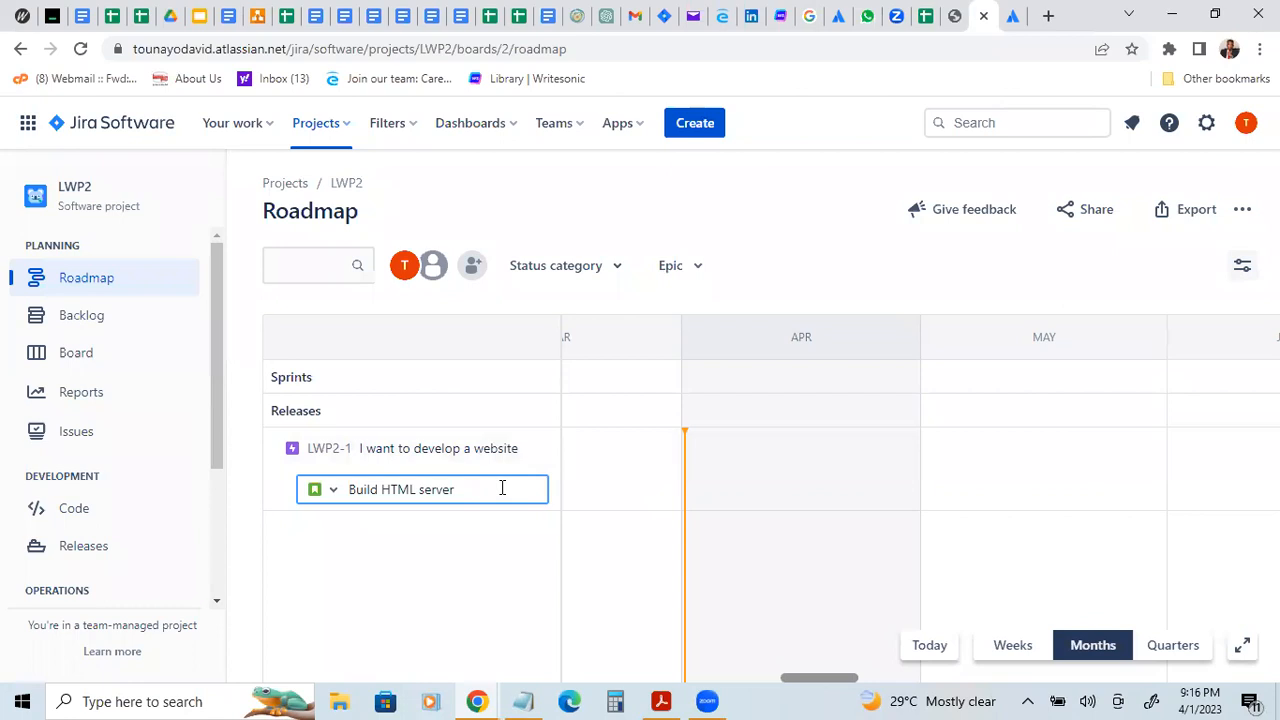
key("Return")
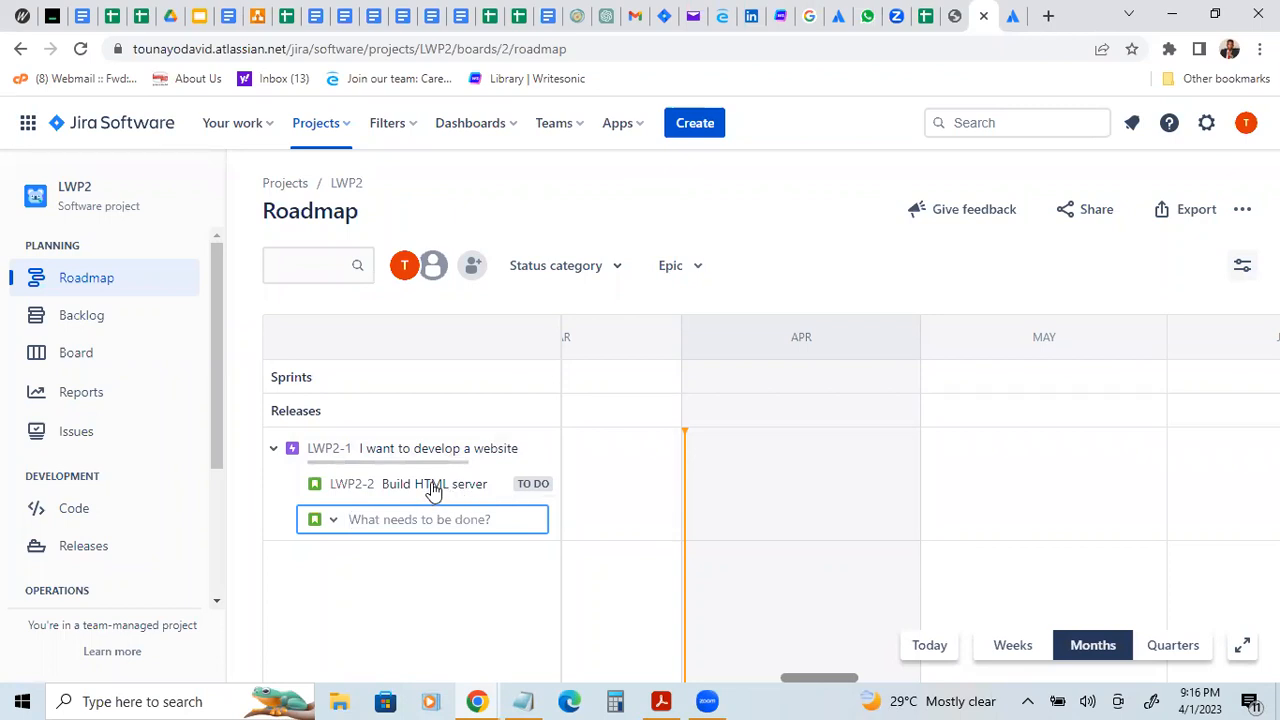
Step: Open the "Build HTML server" story and examine its details fields and automation actions
left_click(433, 489)
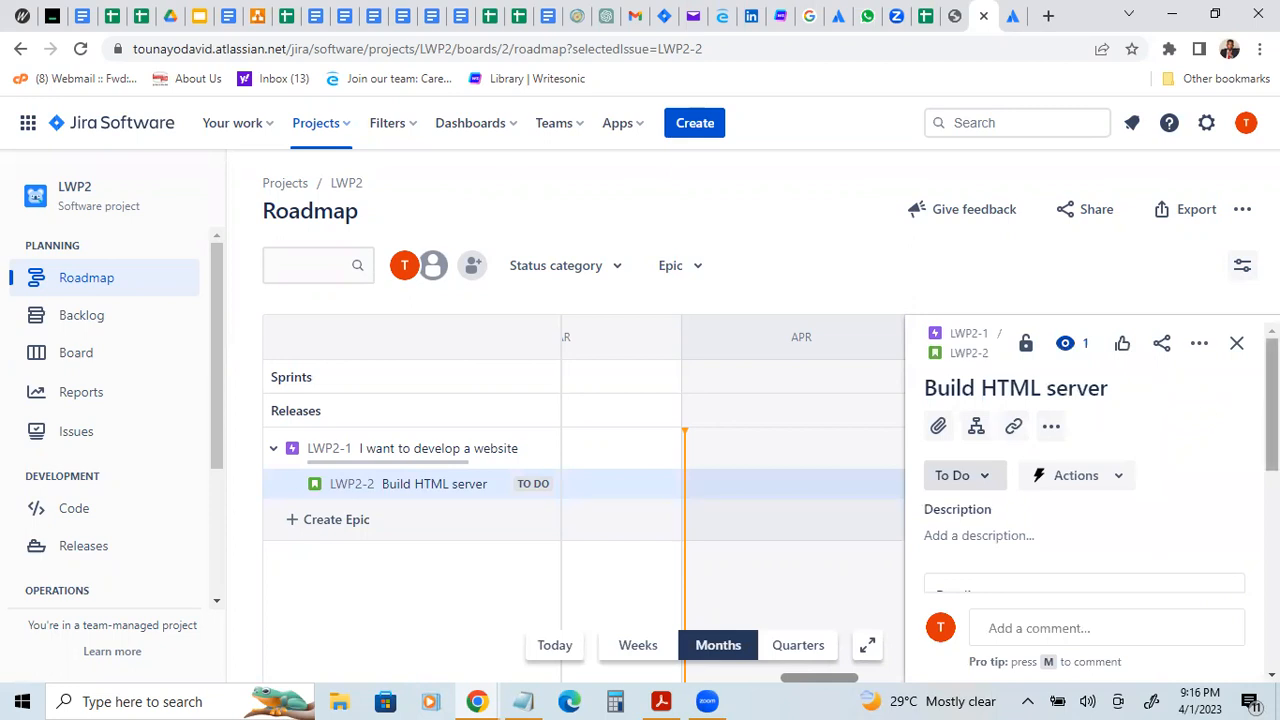
scroll(1085, 470, "down", 3)
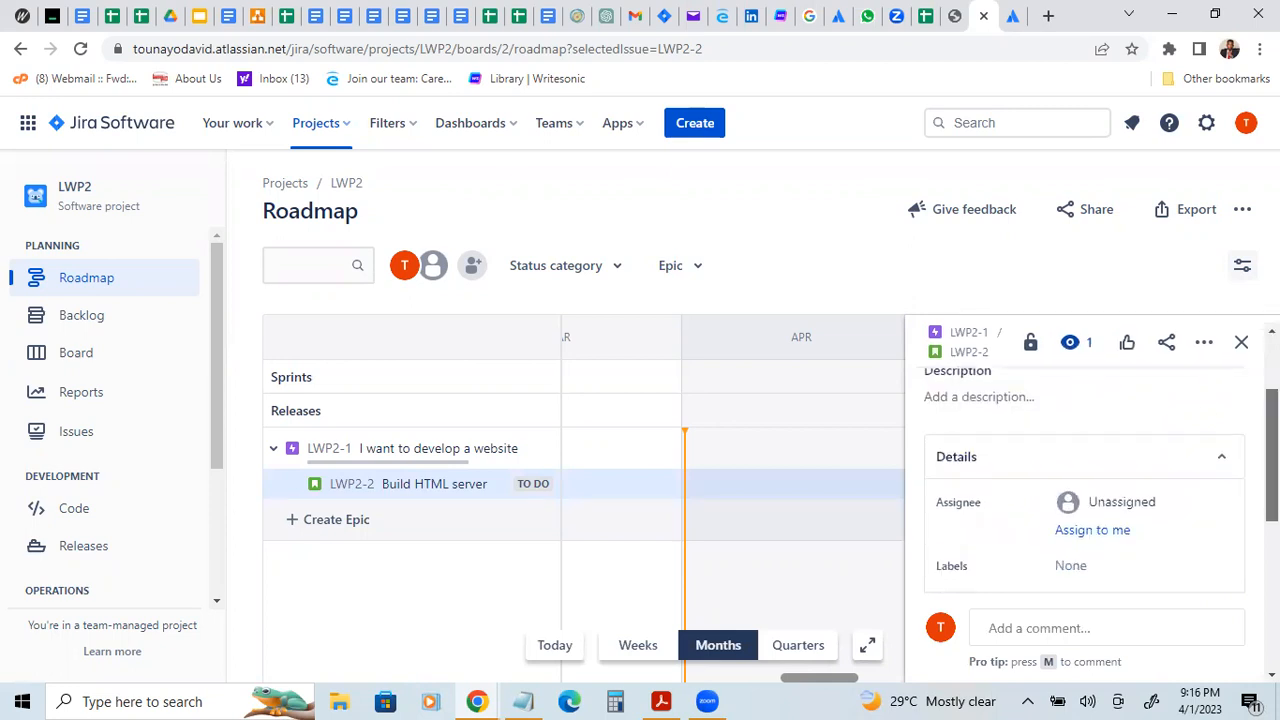
scroll(1085, 470, "down", 1)
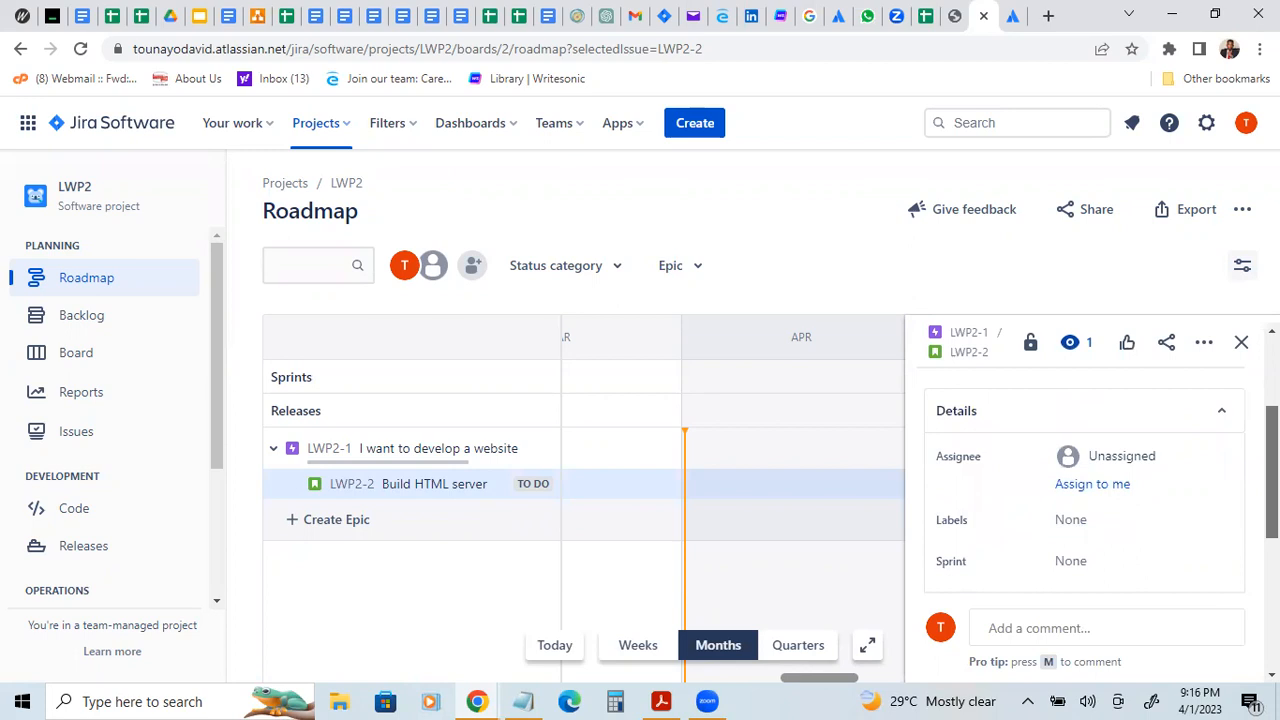
scroll(1085, 470, "up", 2)
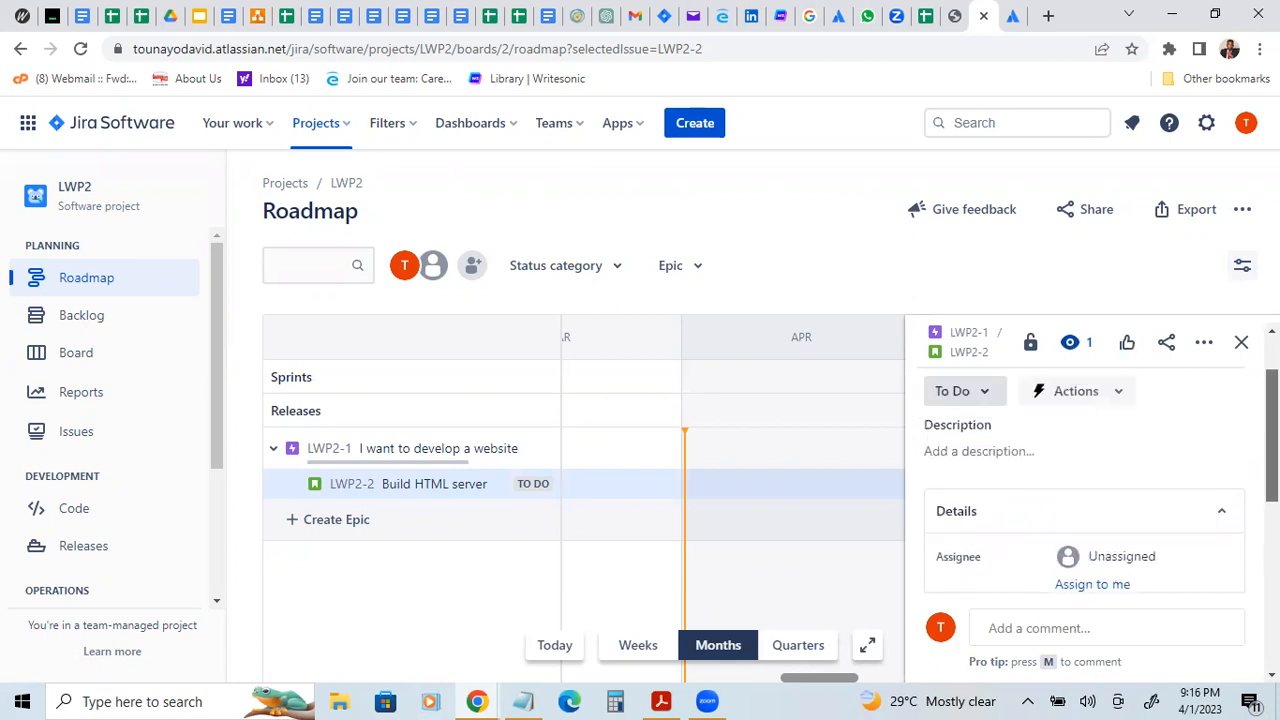
scroll(1121, 481, "up", 2)
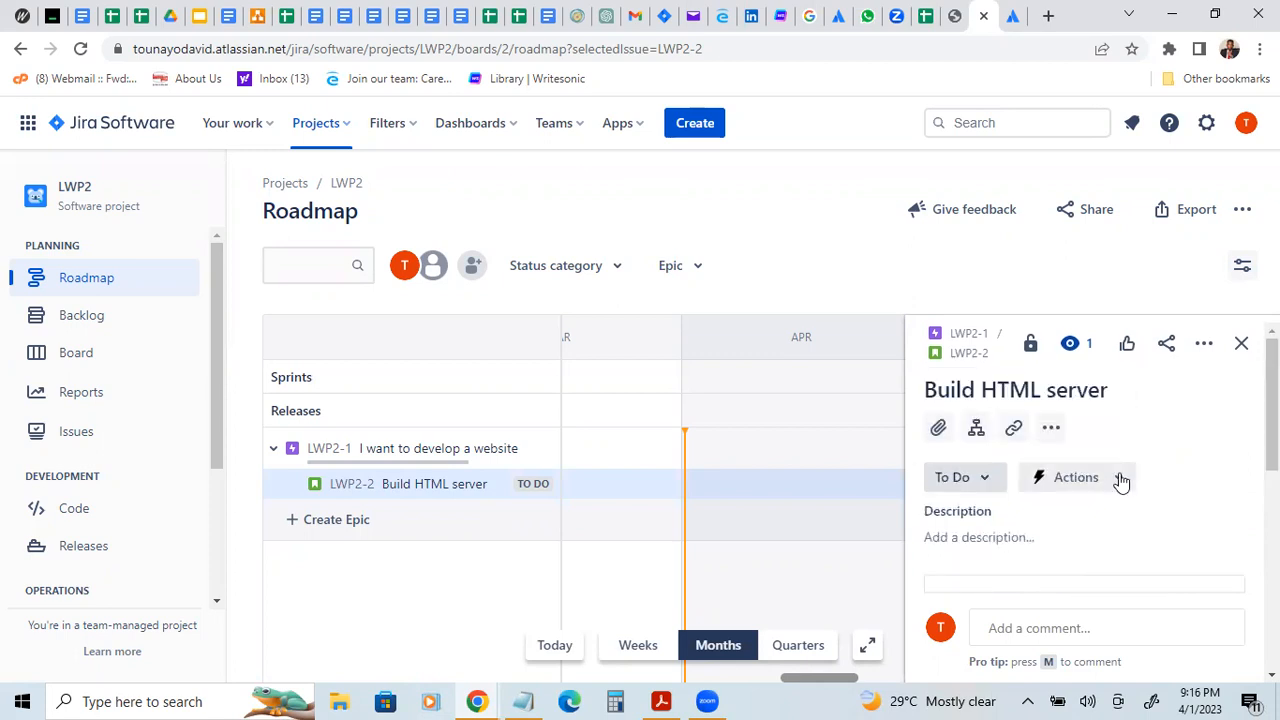
left_click(1121, 481)
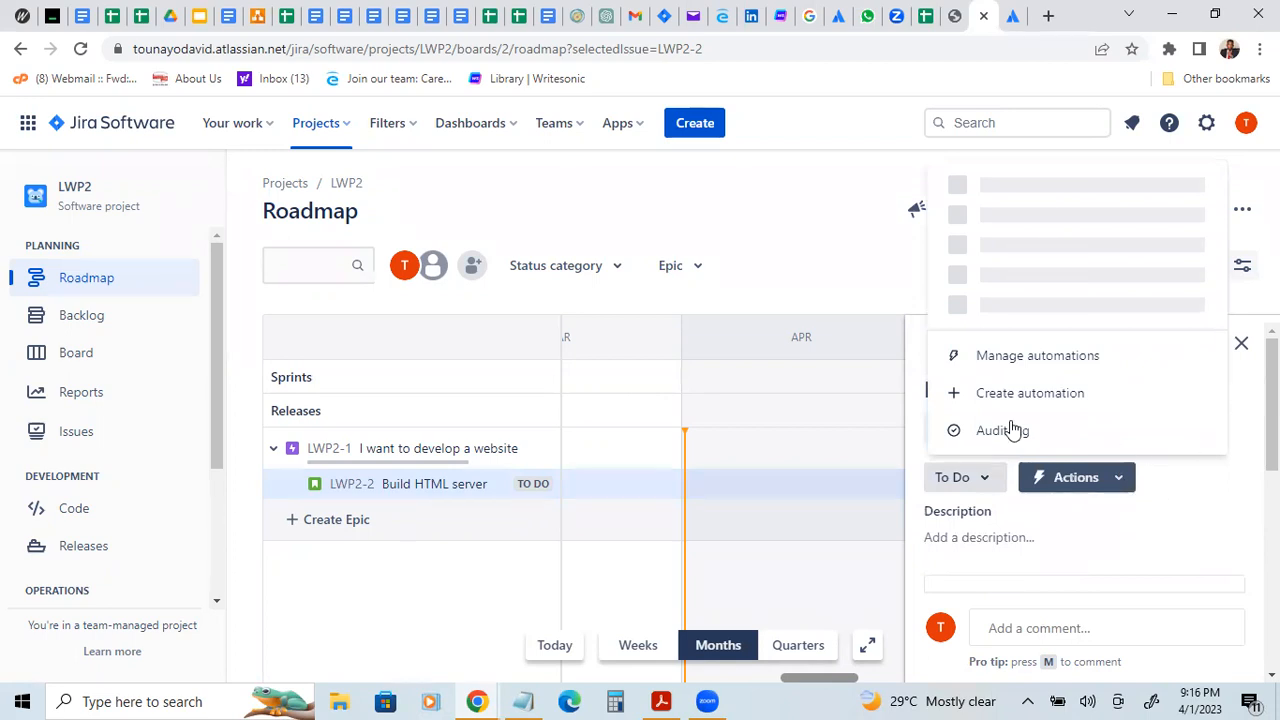
left_click(972, 427)
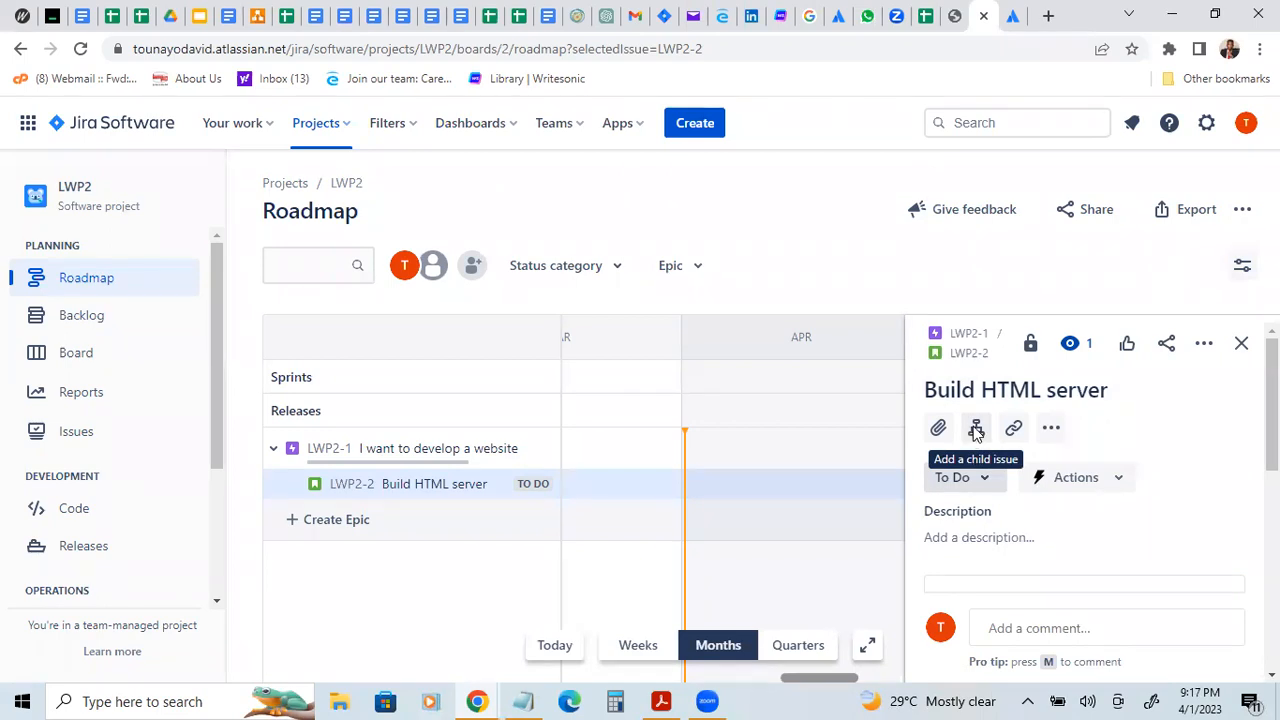
Step: Add a child issue named "Write HTML code" to the "Build HTML server" story
left_click(976, 428)
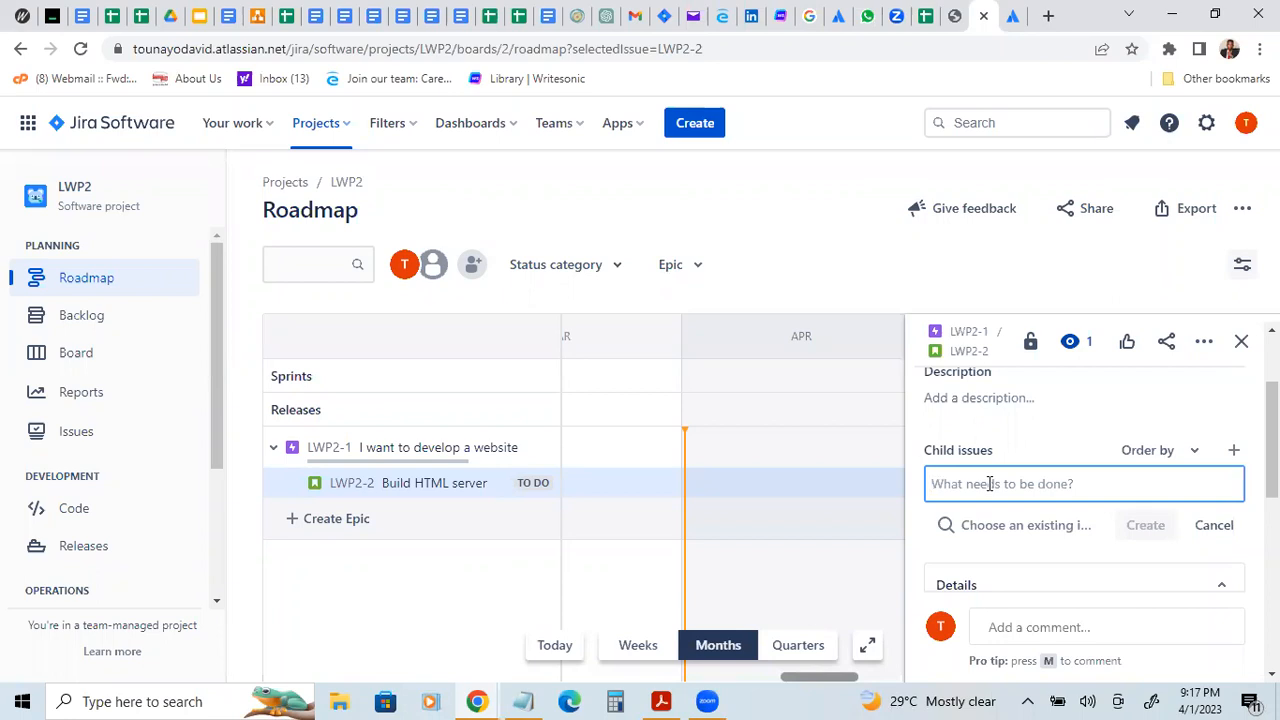
type("Co")
key("BackSpace")
key("BackSpace")
type("Write ")
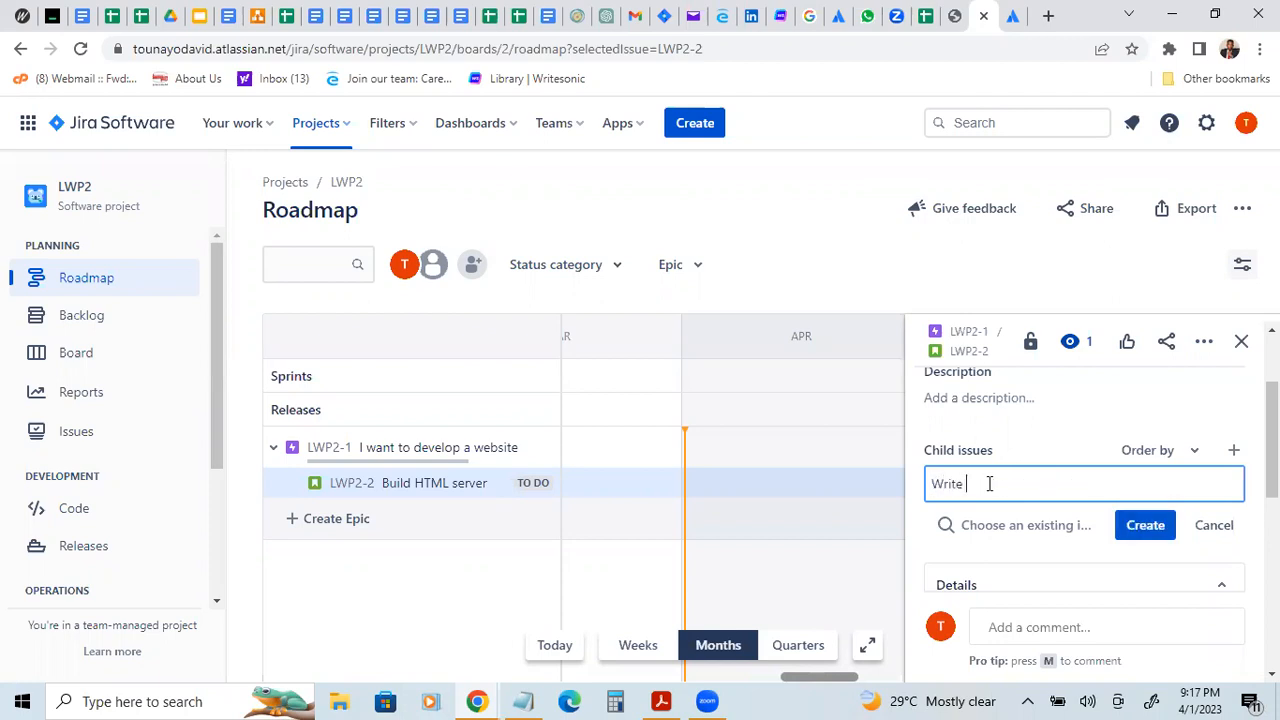
type("HTML")
type("code")
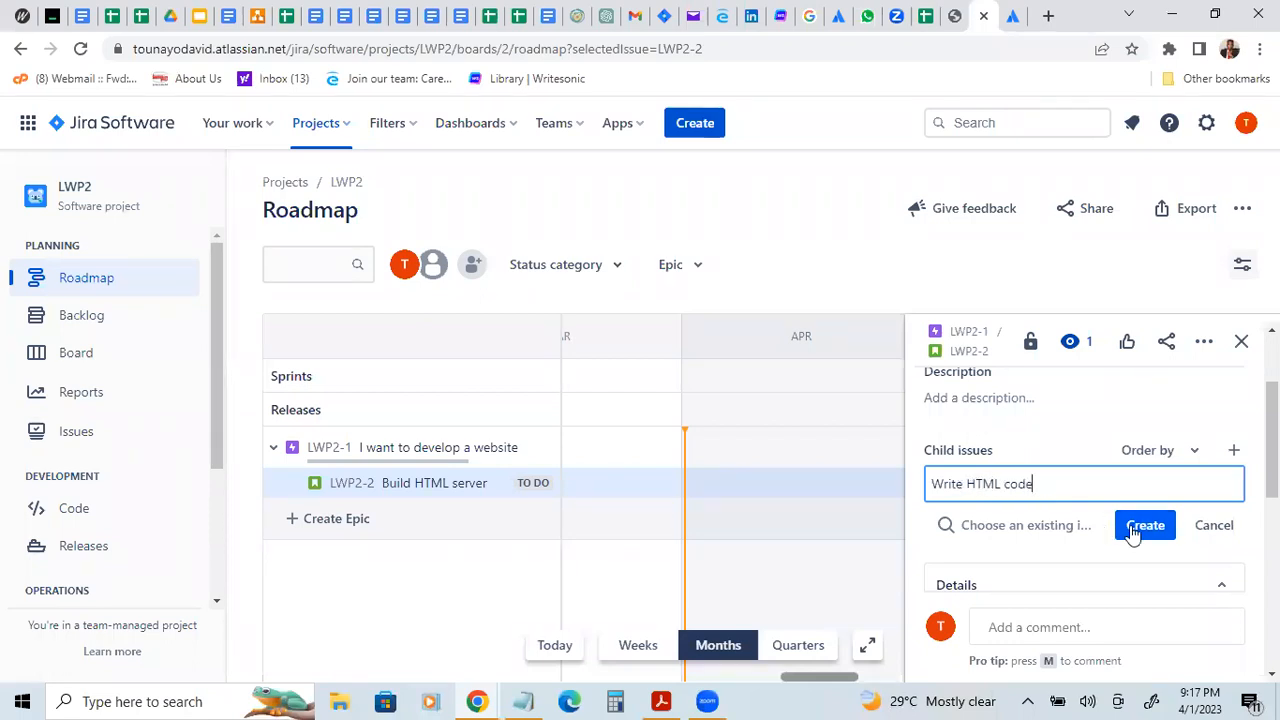
Step: Start a new fix version for the "Build HTML server" story and name it "LWP realese 1"
left_click_drag(1271, 451, 1271, 576)
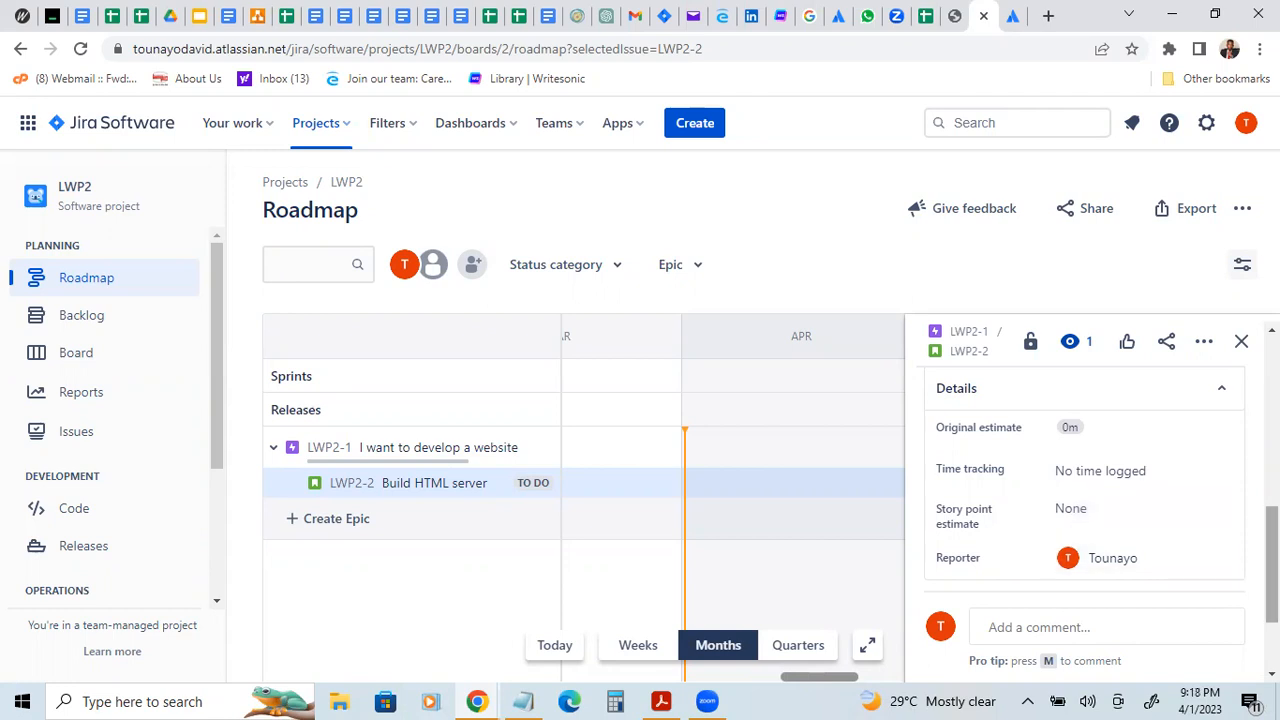
scroll(1085, 500, "down", 2)
scroll(1085, 500, "up", 3)
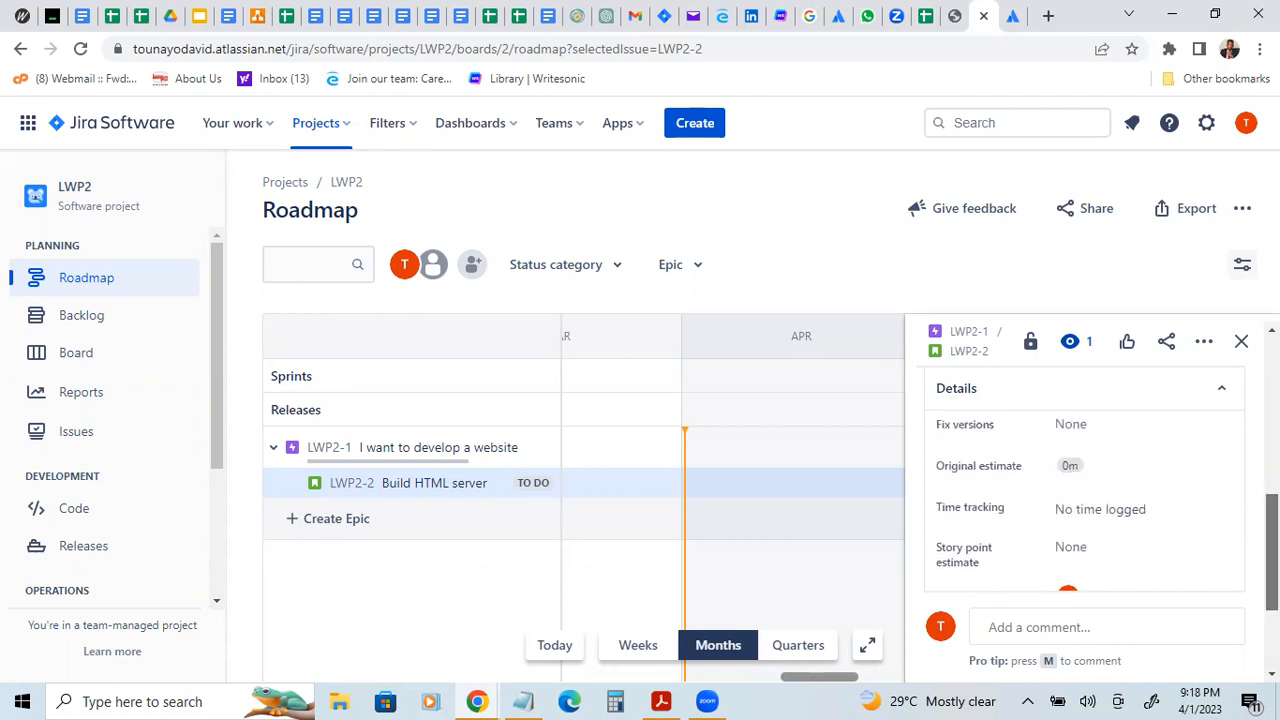
scroll(1043, 531, "up", 2)
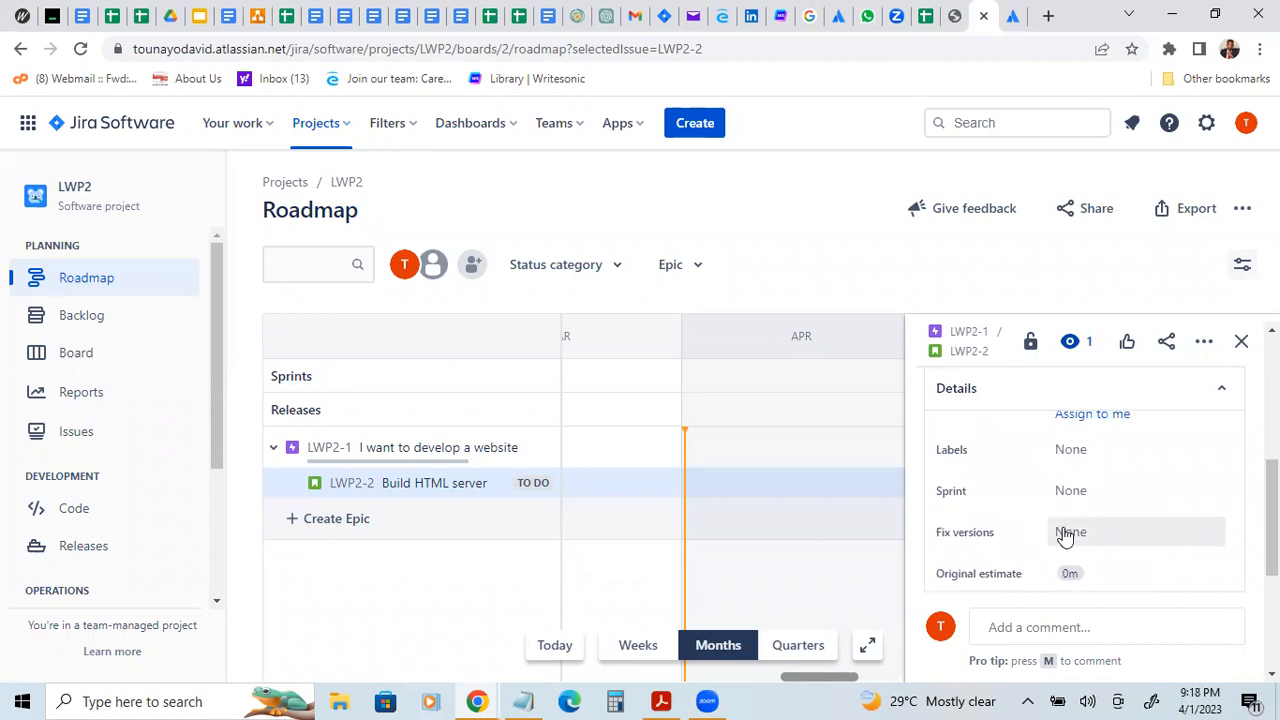
left_click(1065, 536)
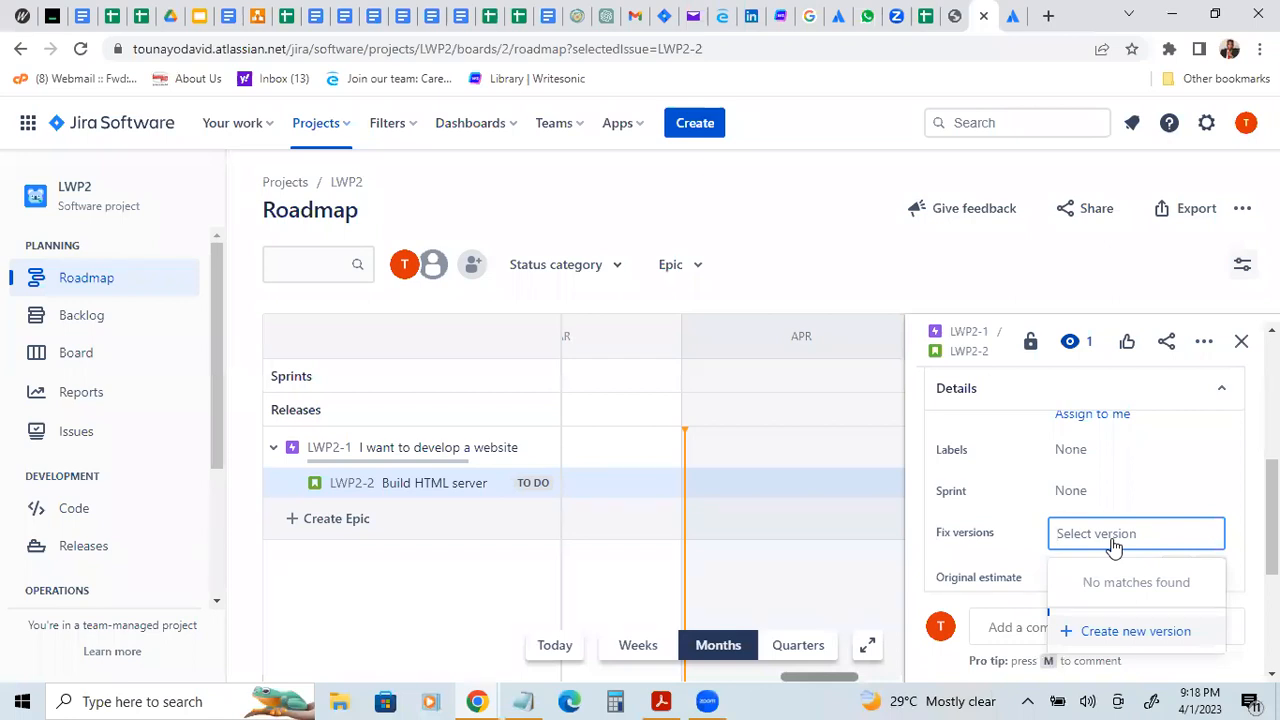
type("LWP")
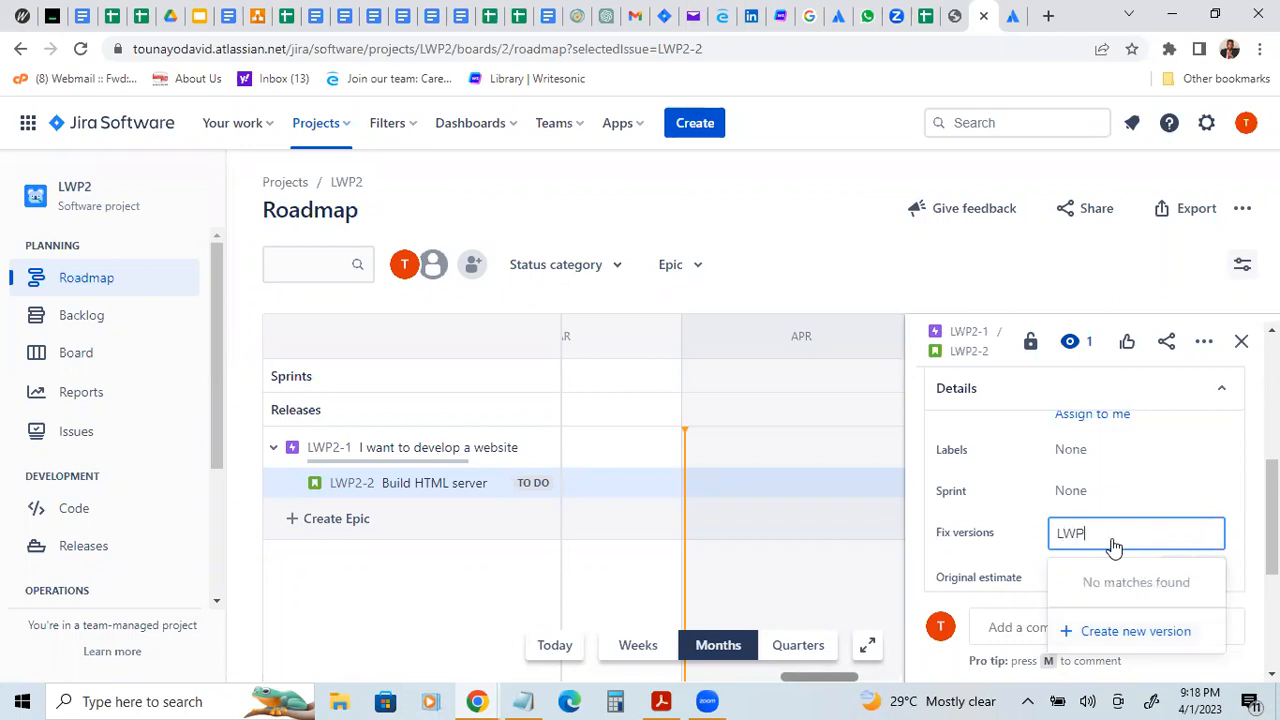
type(" rea")
type("ese 1")
left_click_drag(1134, 532, 1040, 543)
left_click(1108, 634)
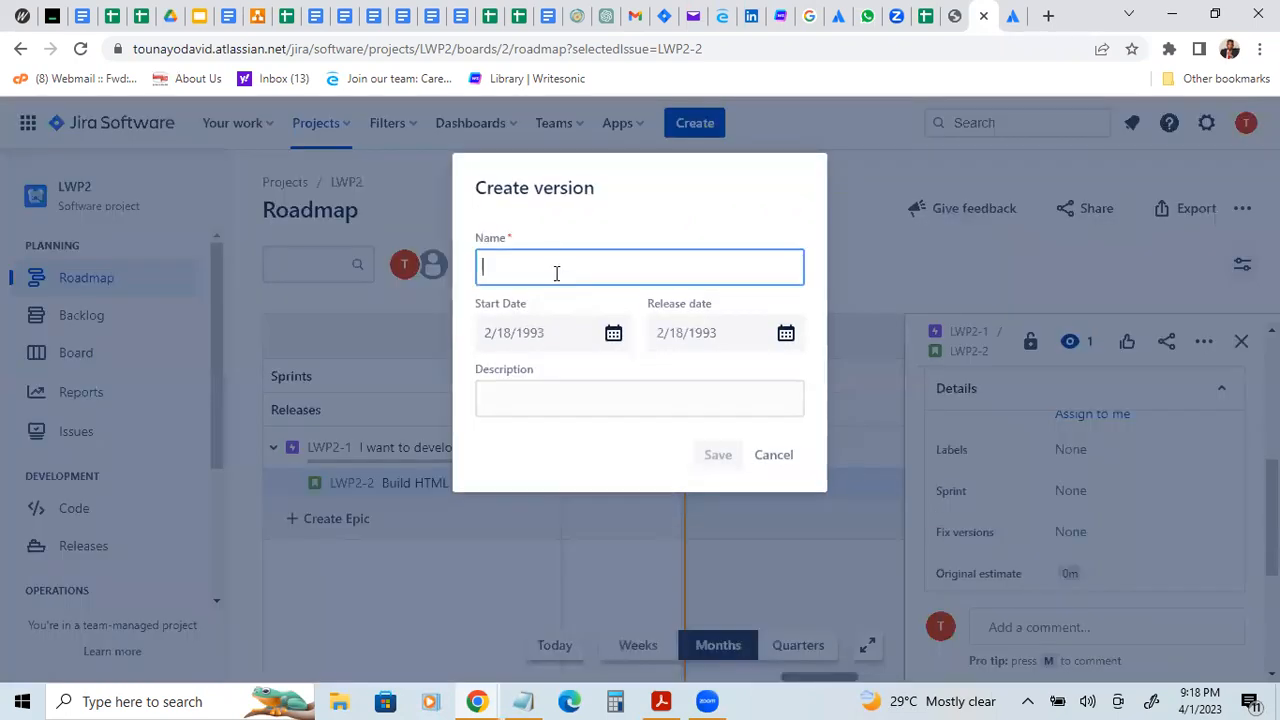
type("LWP realese 1")
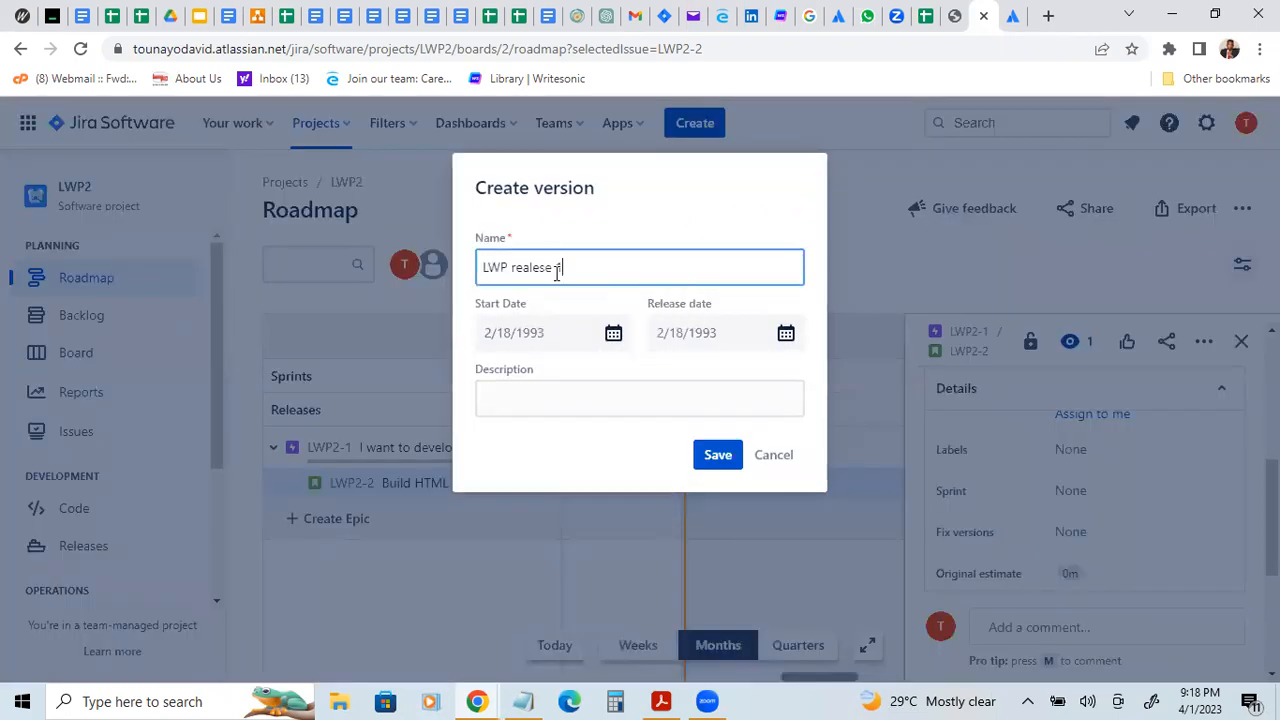
Step: Set the new version's start date to 4/1/2023 and its release date to 4/6/2023
left_click(537, 344)
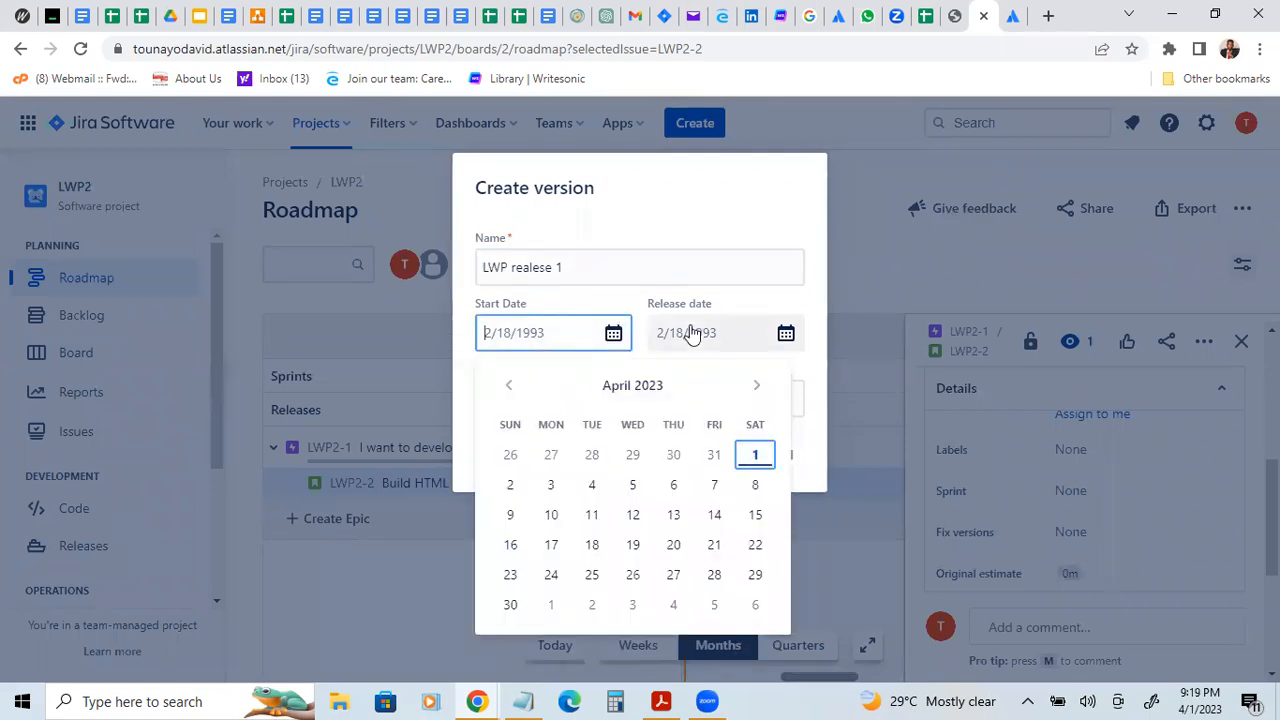
left_click(755, 456)
left_click(681, 331)
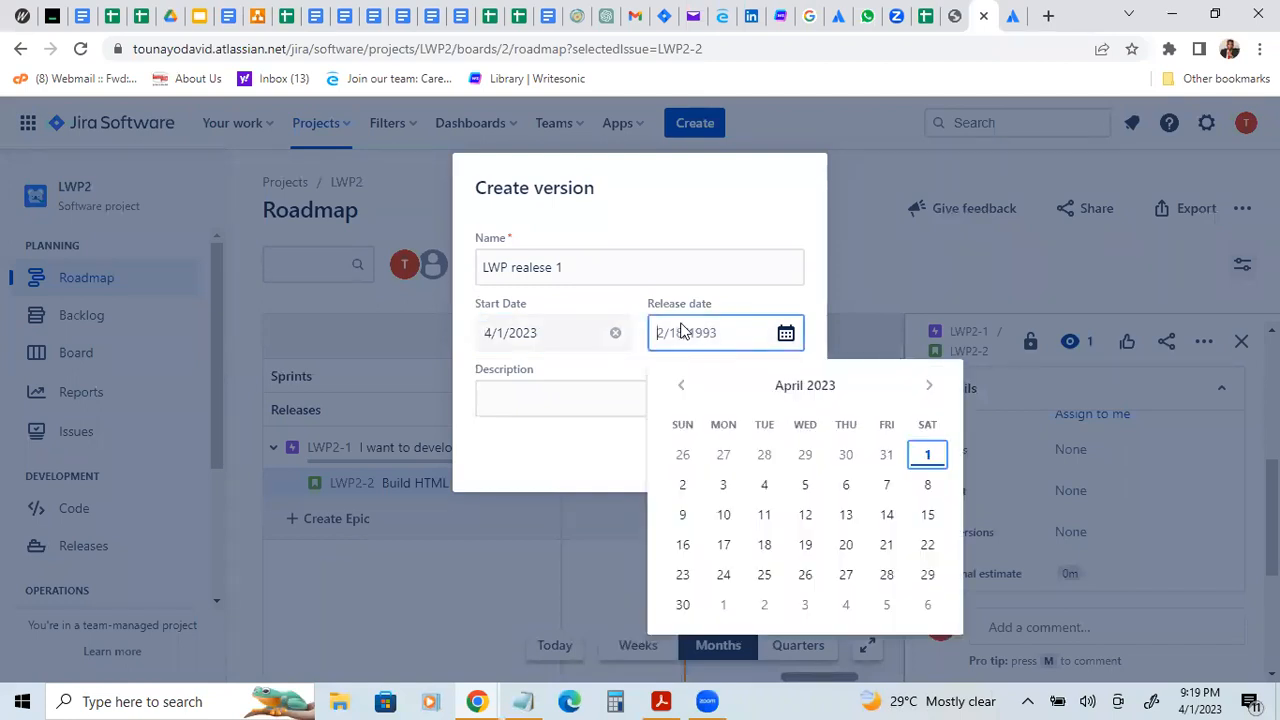
left_click(846, 485)
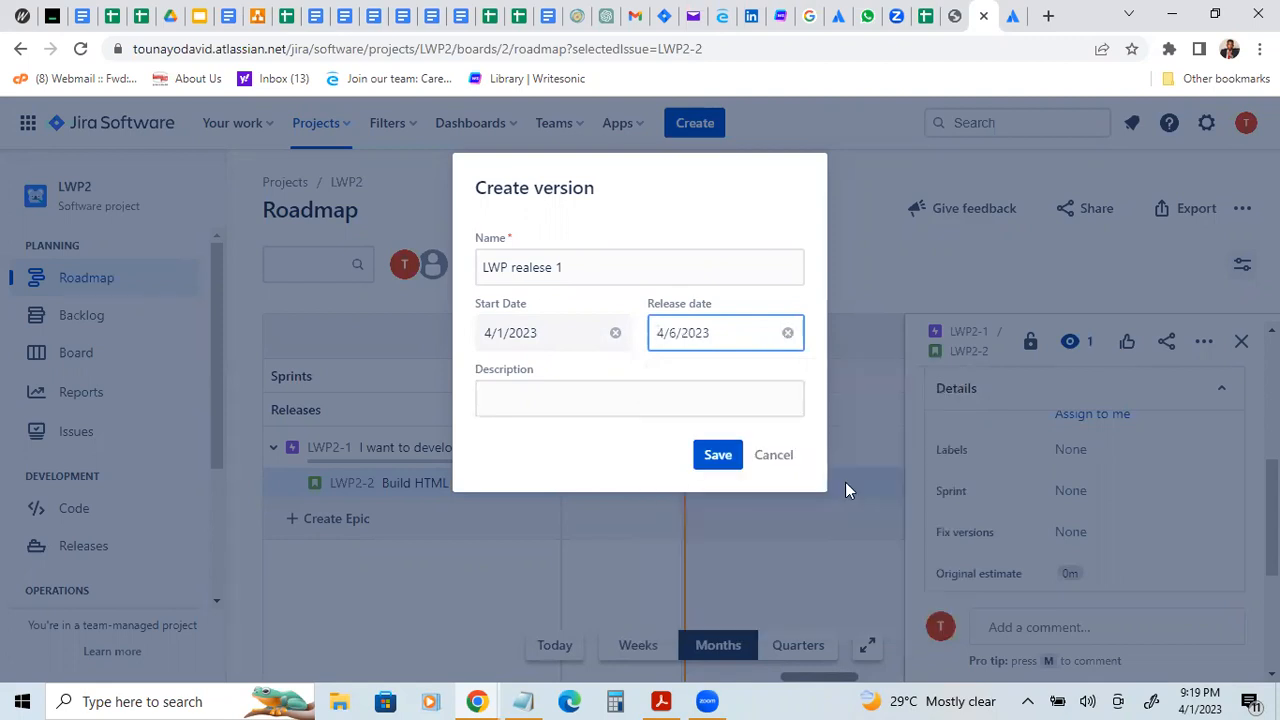
Step: Describe the new version as "HTML creates access to landing page" and try to save it
left_click(571, 402)
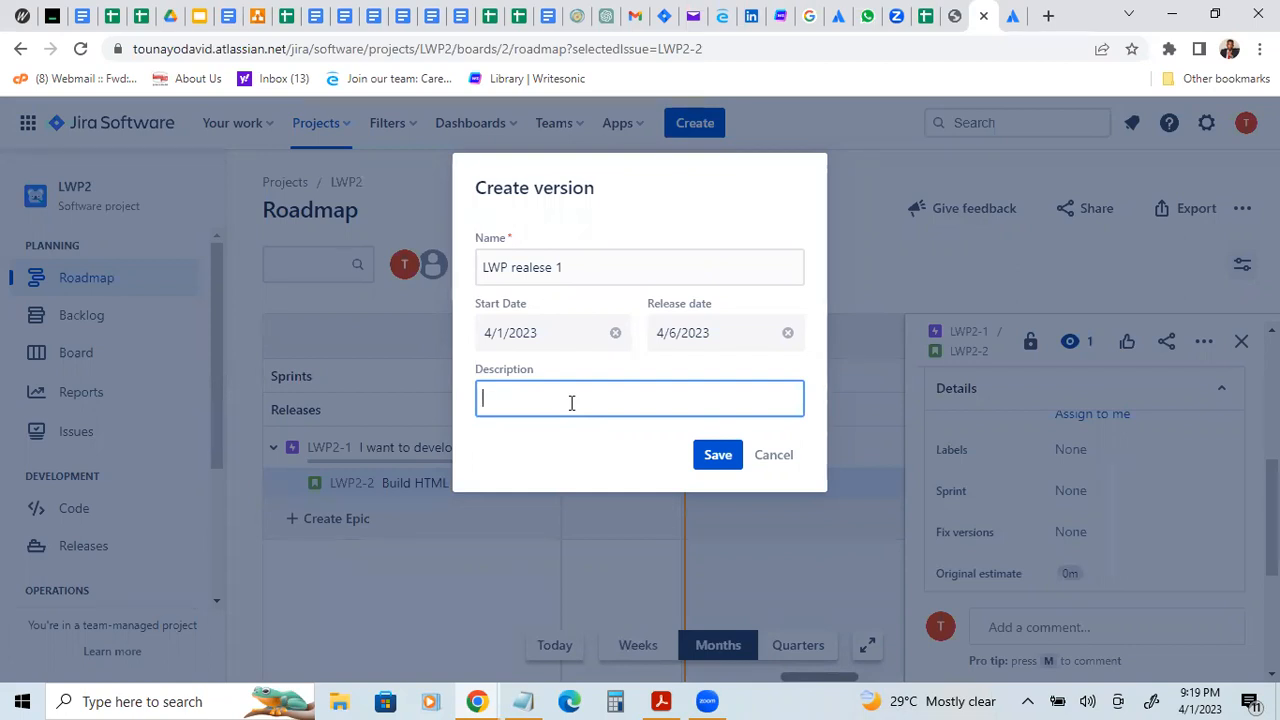
type("HTML creates ")
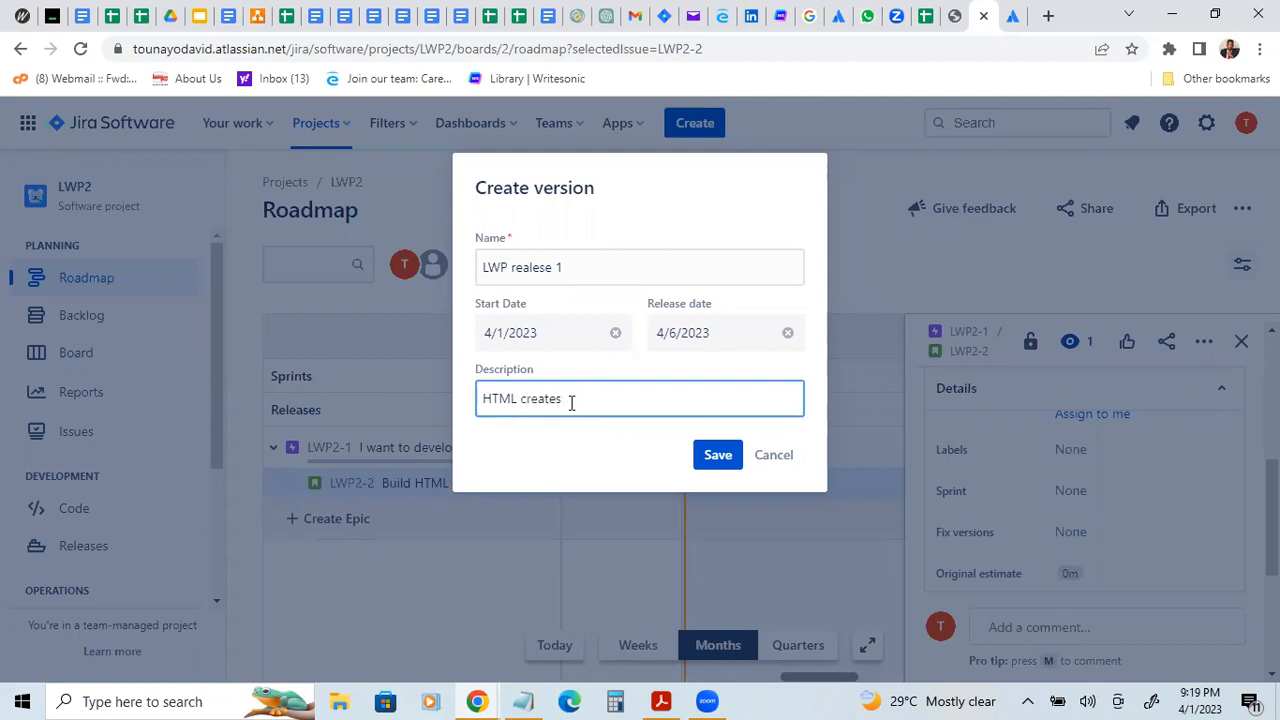
type("accesss")
key("BackSpace")
type("t")
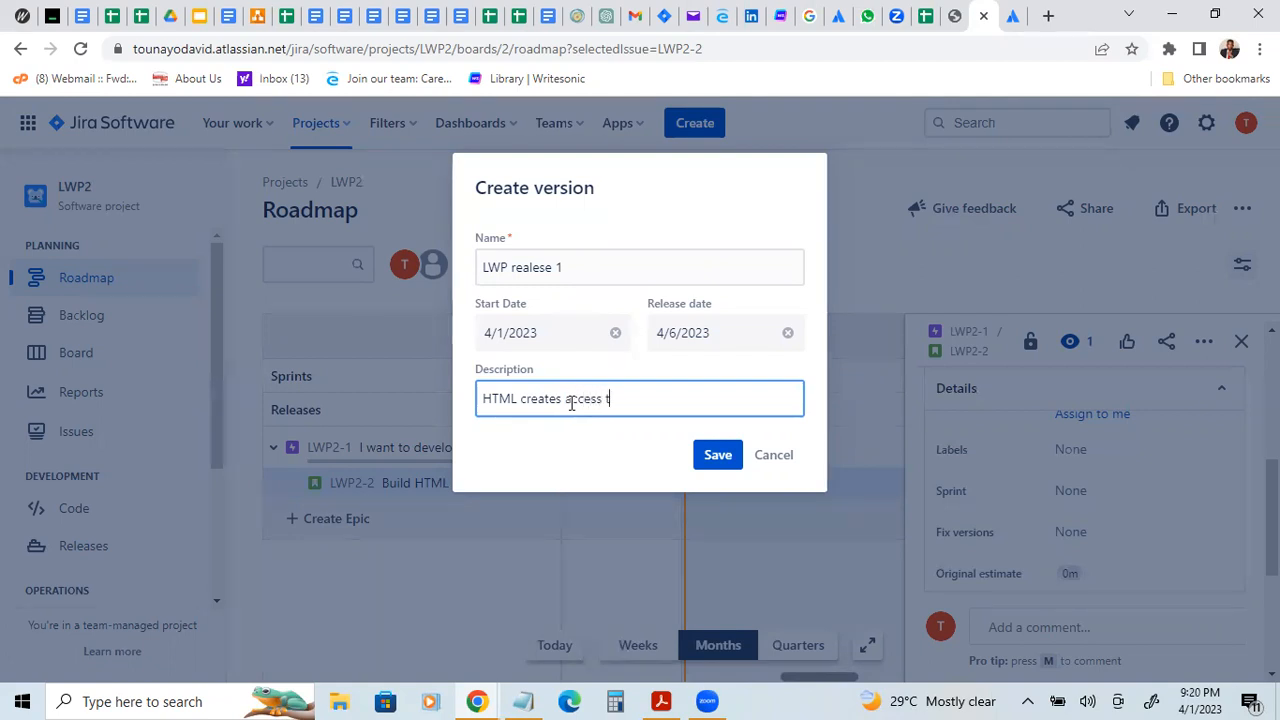
type("o landing page")
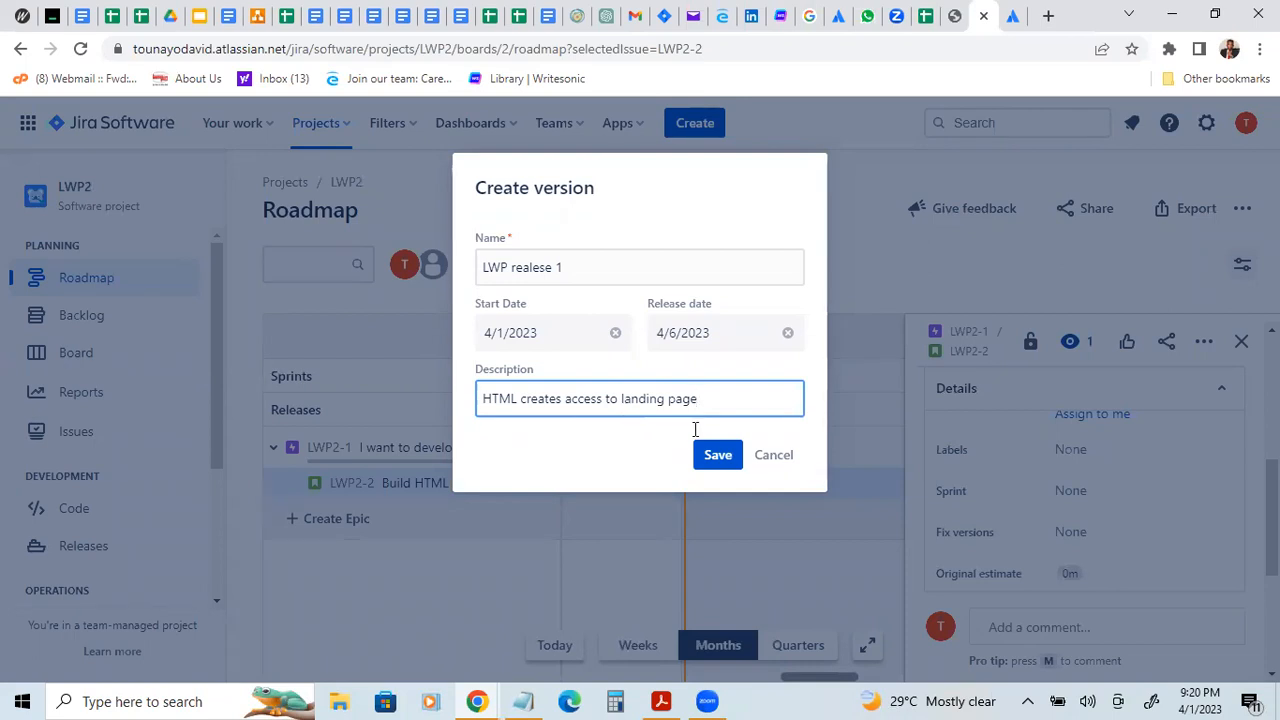
left_click(714, 456)
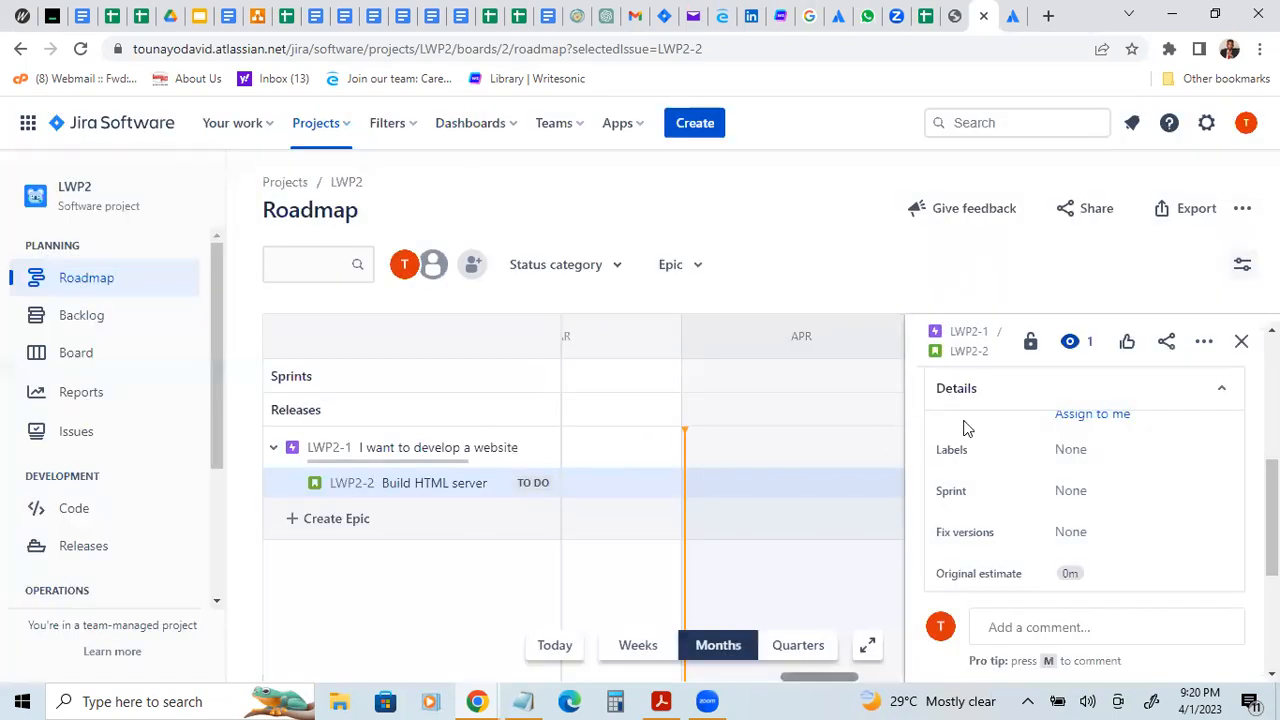
Step: Create a fix version for the "Build HTML server" story named "LWP realese 1" with the description "HTML redirects to landing page"
left_click(1110, 538)
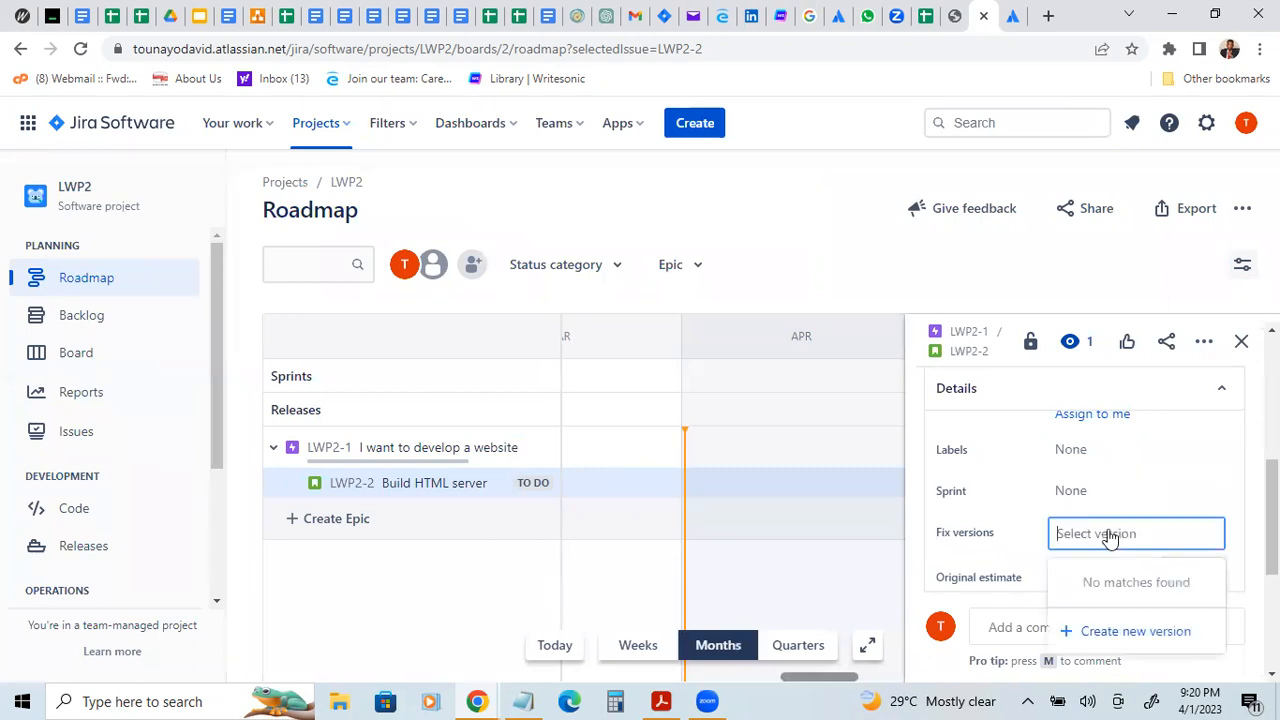
left_click(1115, 634)
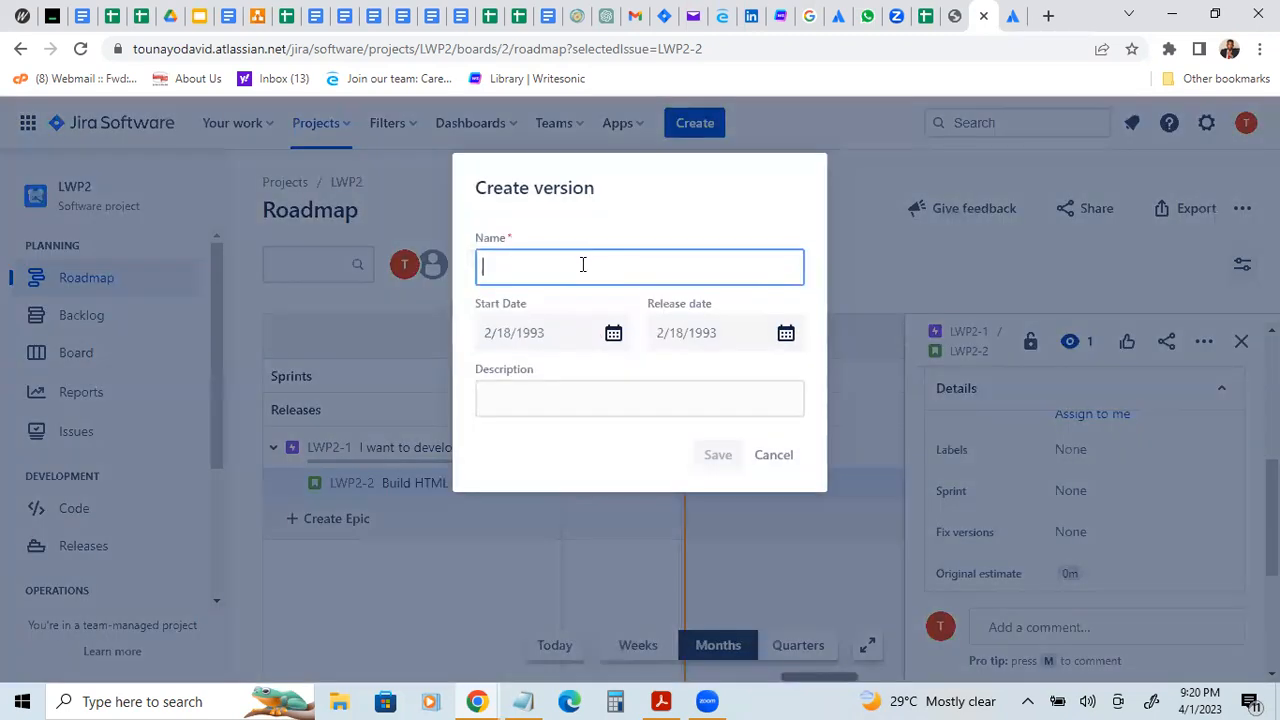
type("LWP realese 1")
left_click(549, 400)
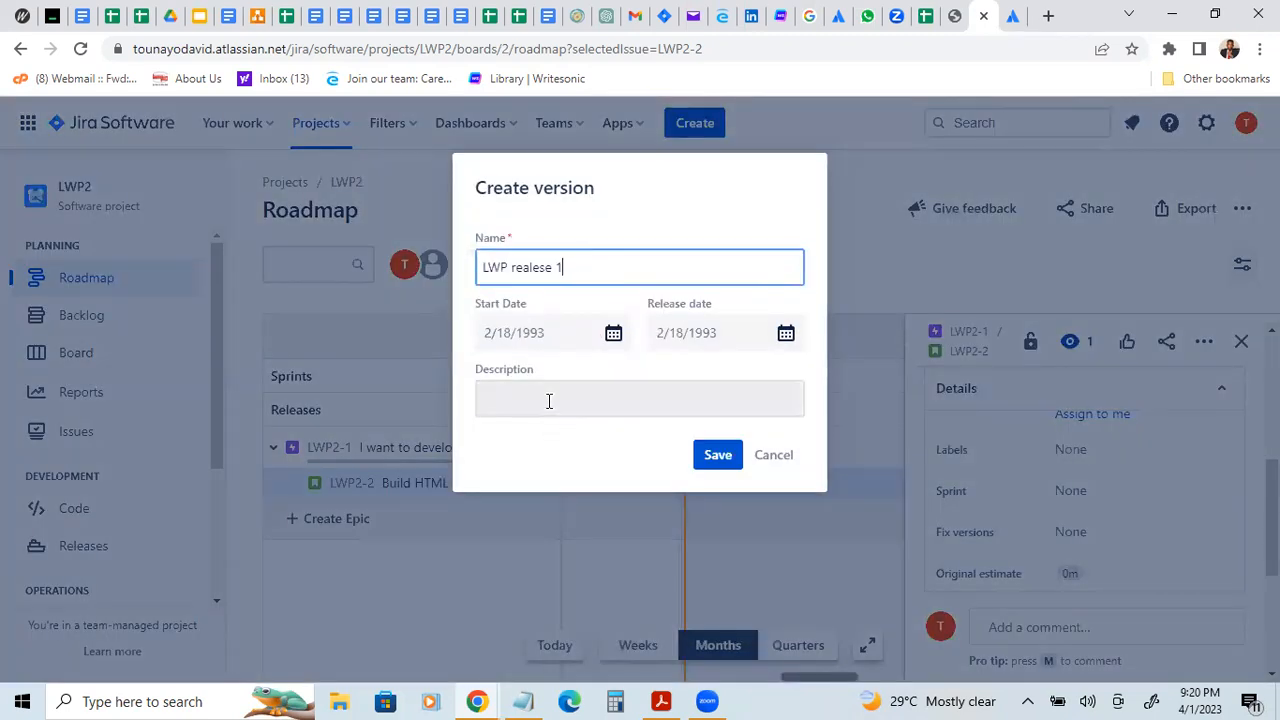
type("HT")
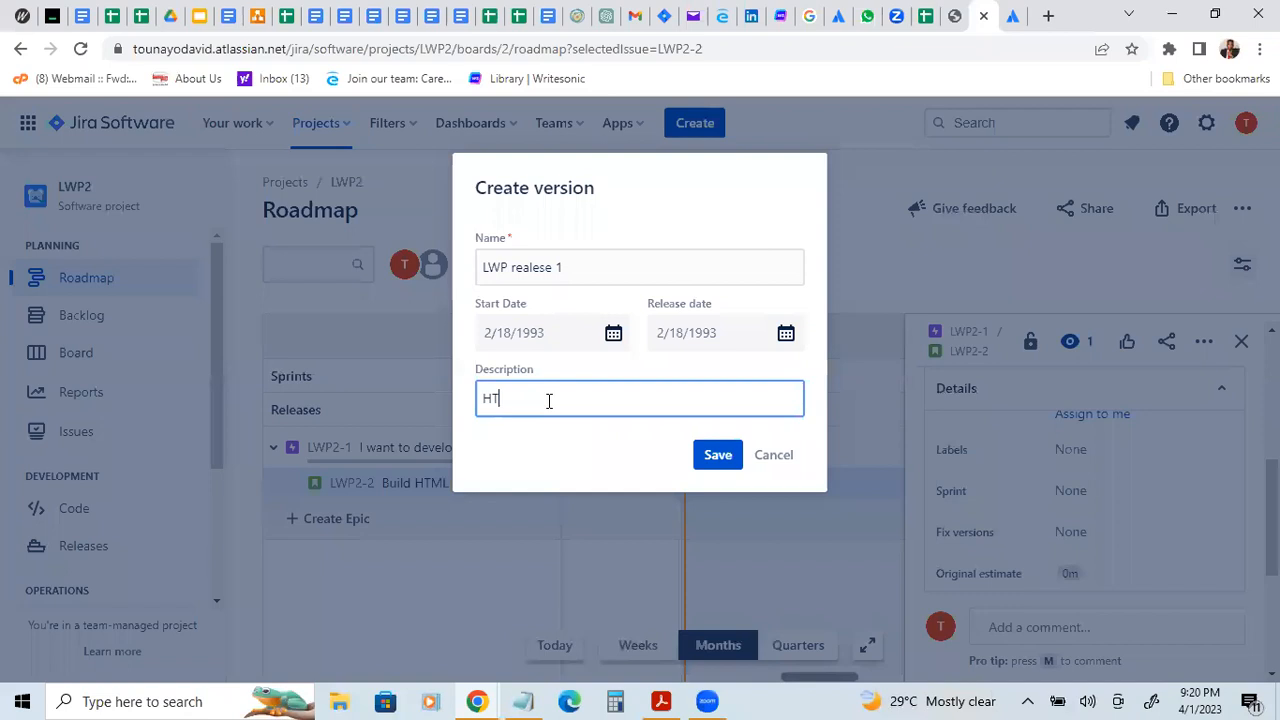
type("ML redirects to landing page")
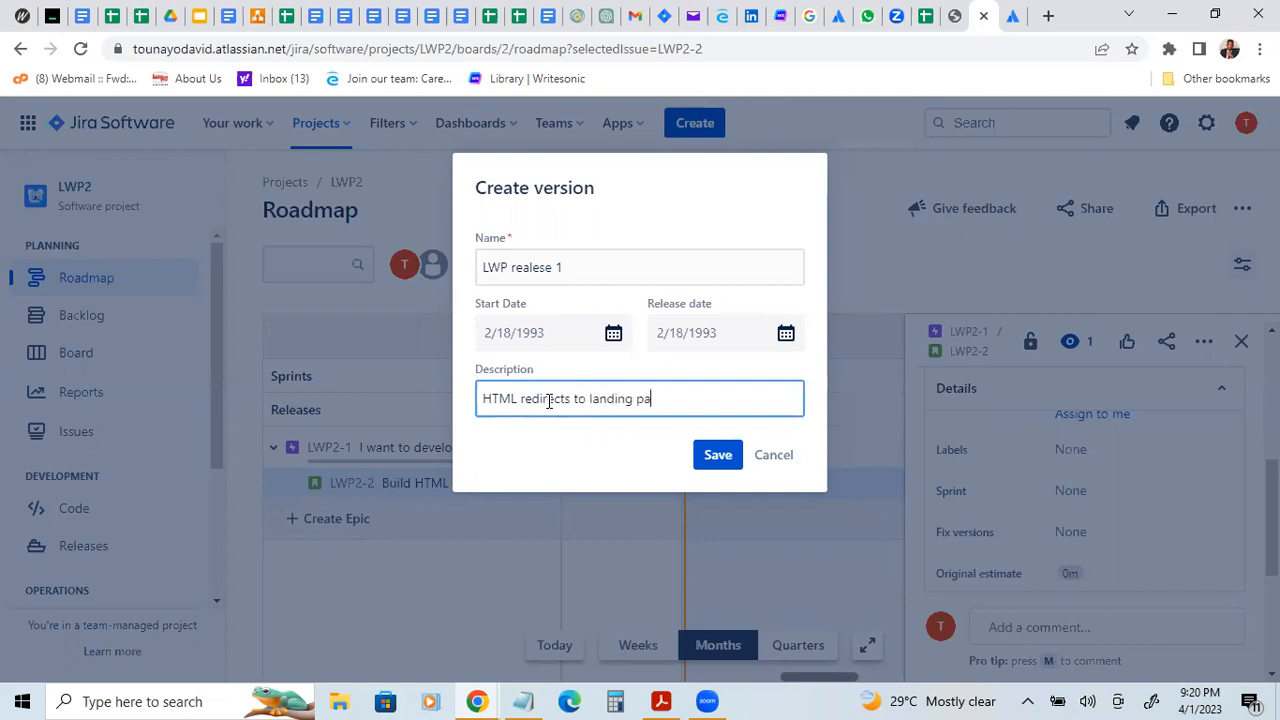
left_click(716, 455)
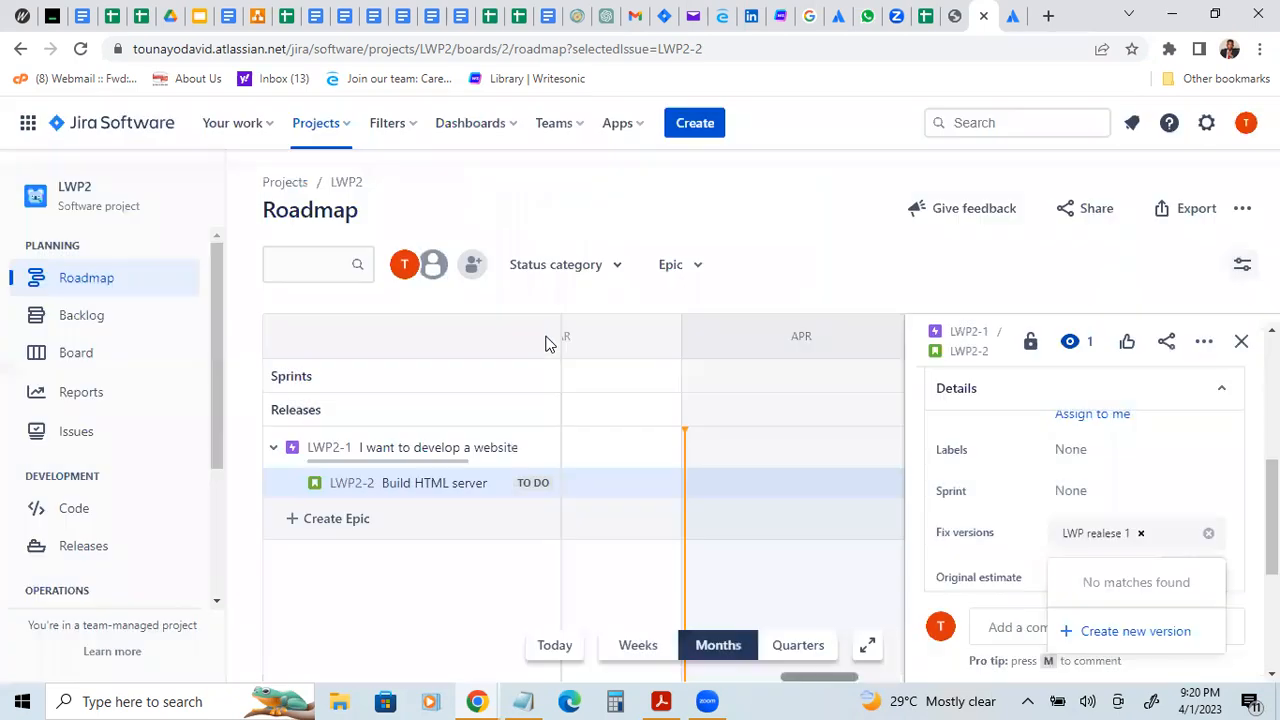
left_click(1018, 493)
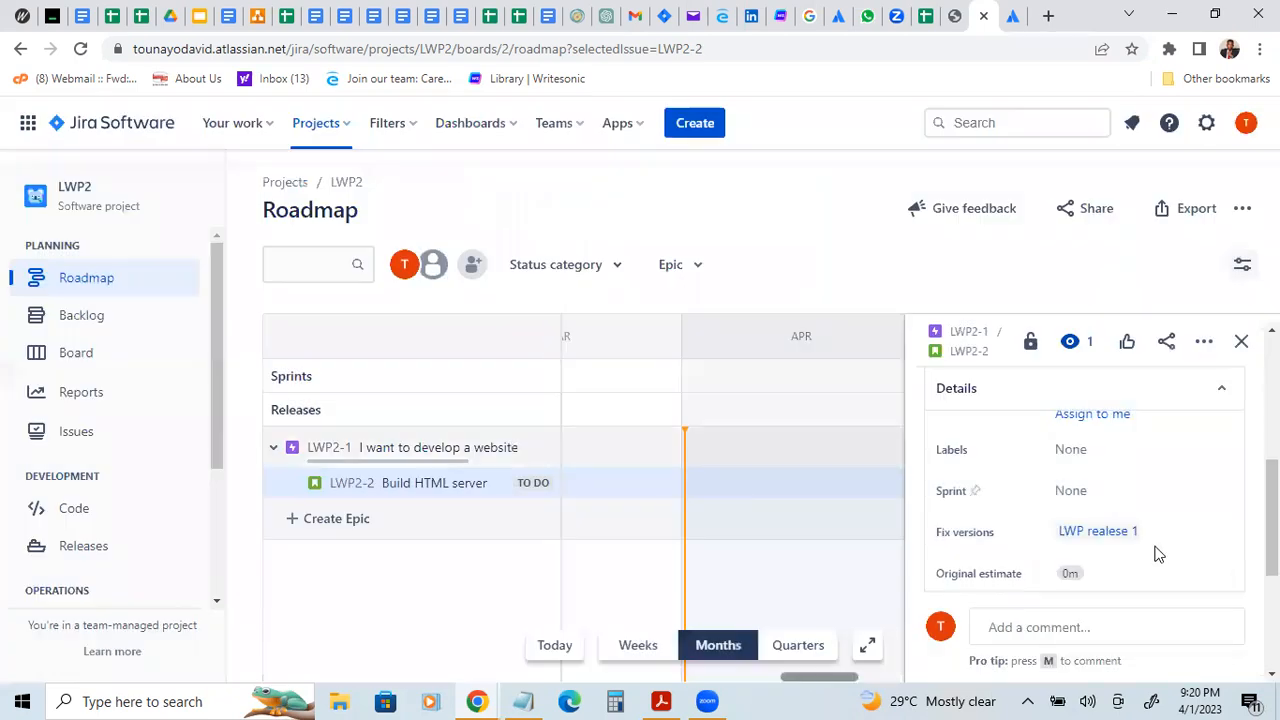
Step: Open the "LWP realese 1" release page and set its start date to 4/1/2023 and release date to 4/6/2023
left_click(1103, 532)
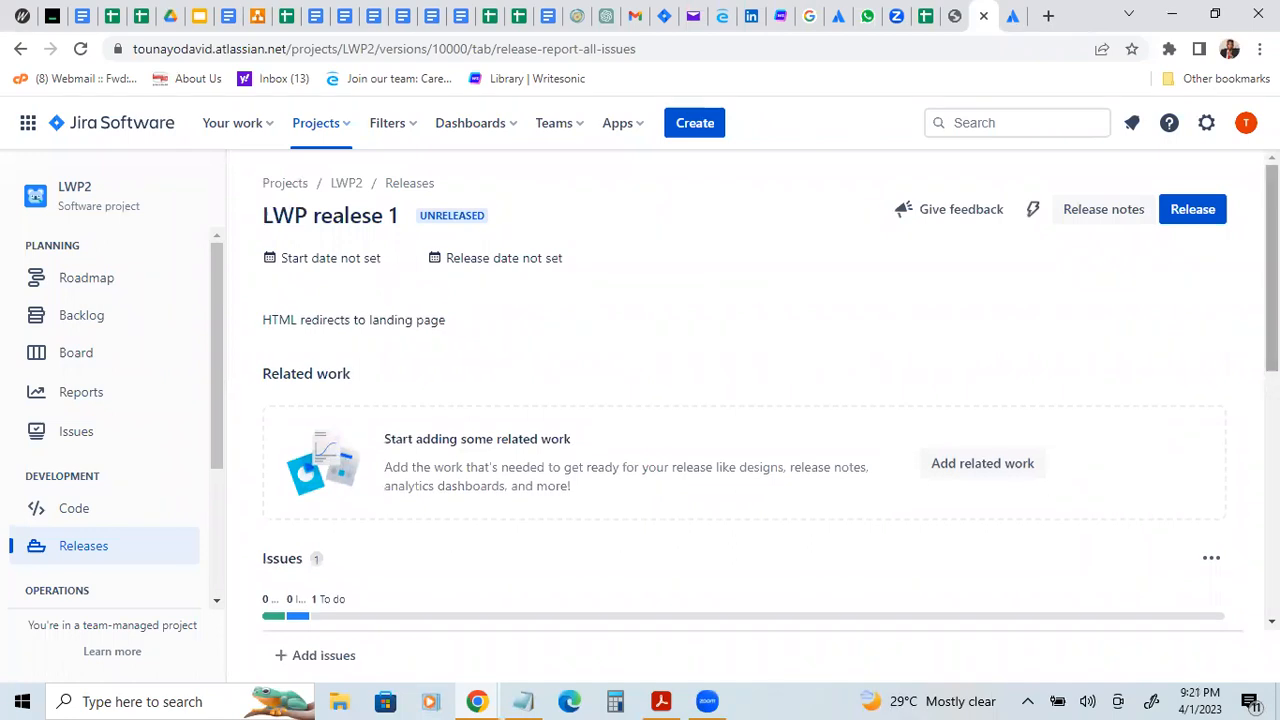
scroll(643, 291, "down", 1)
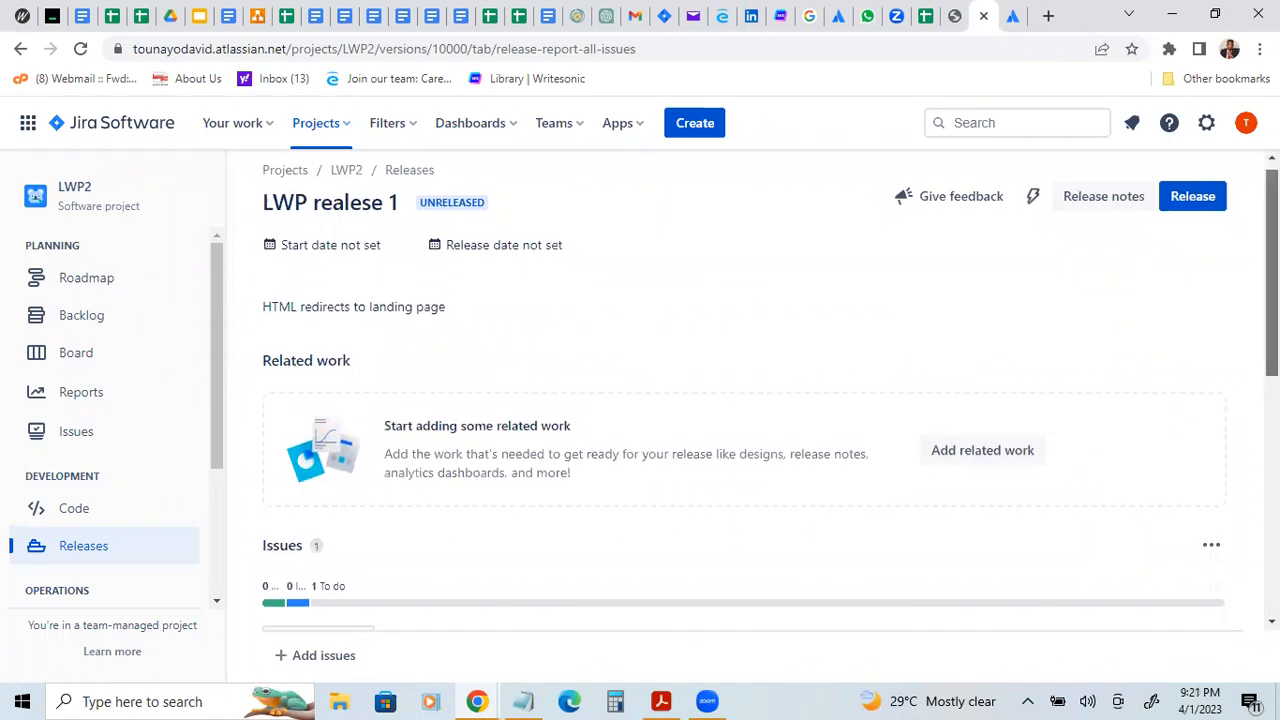
left_click(333, 245)
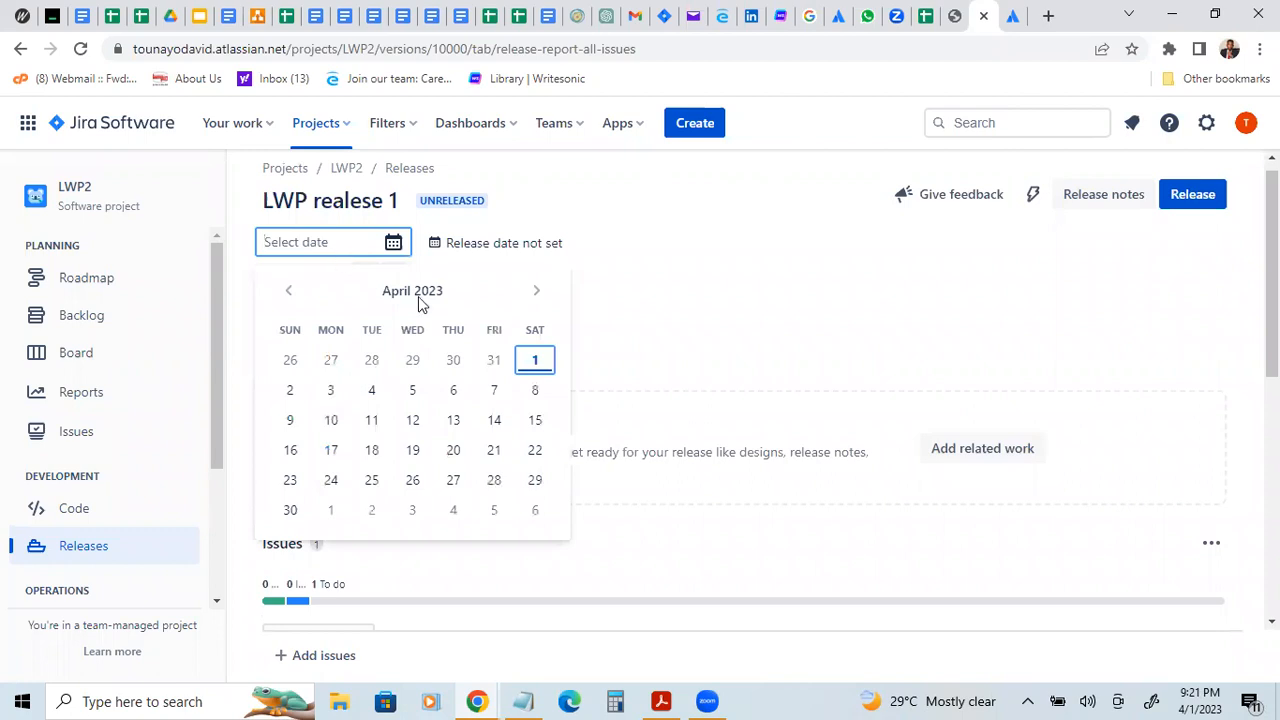
left_click(533, 358)
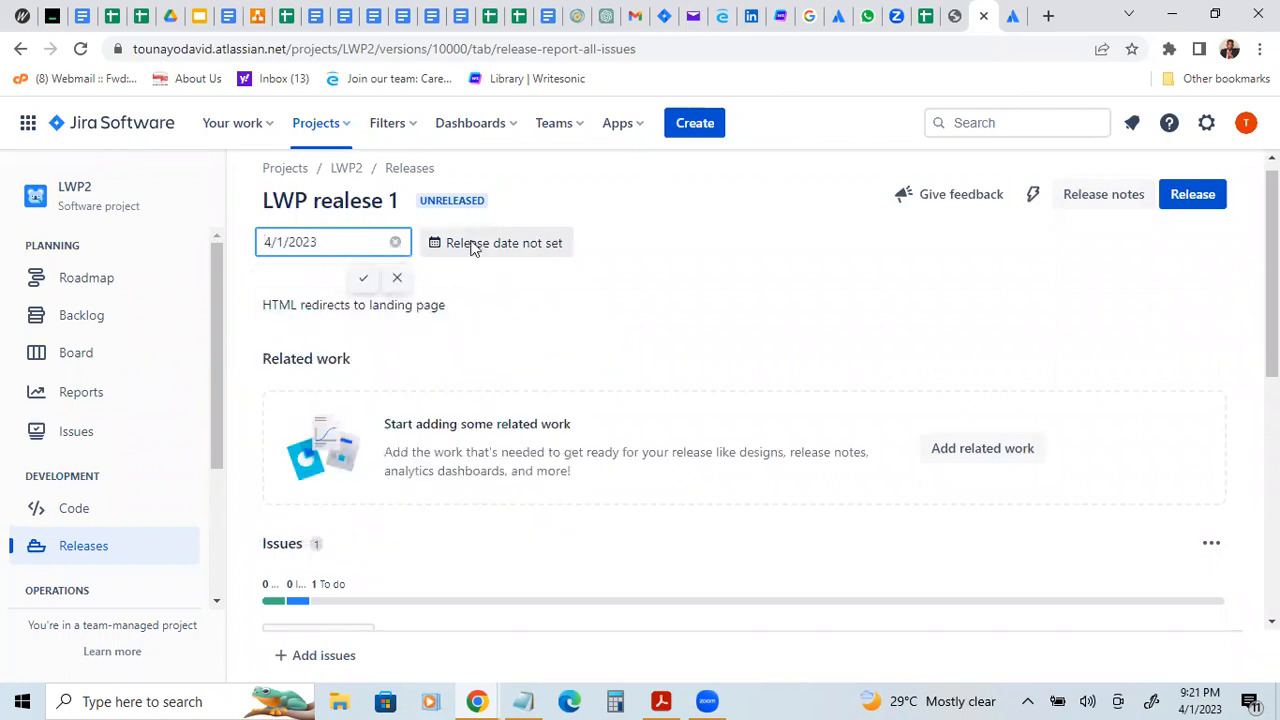
left_click(472, 242)
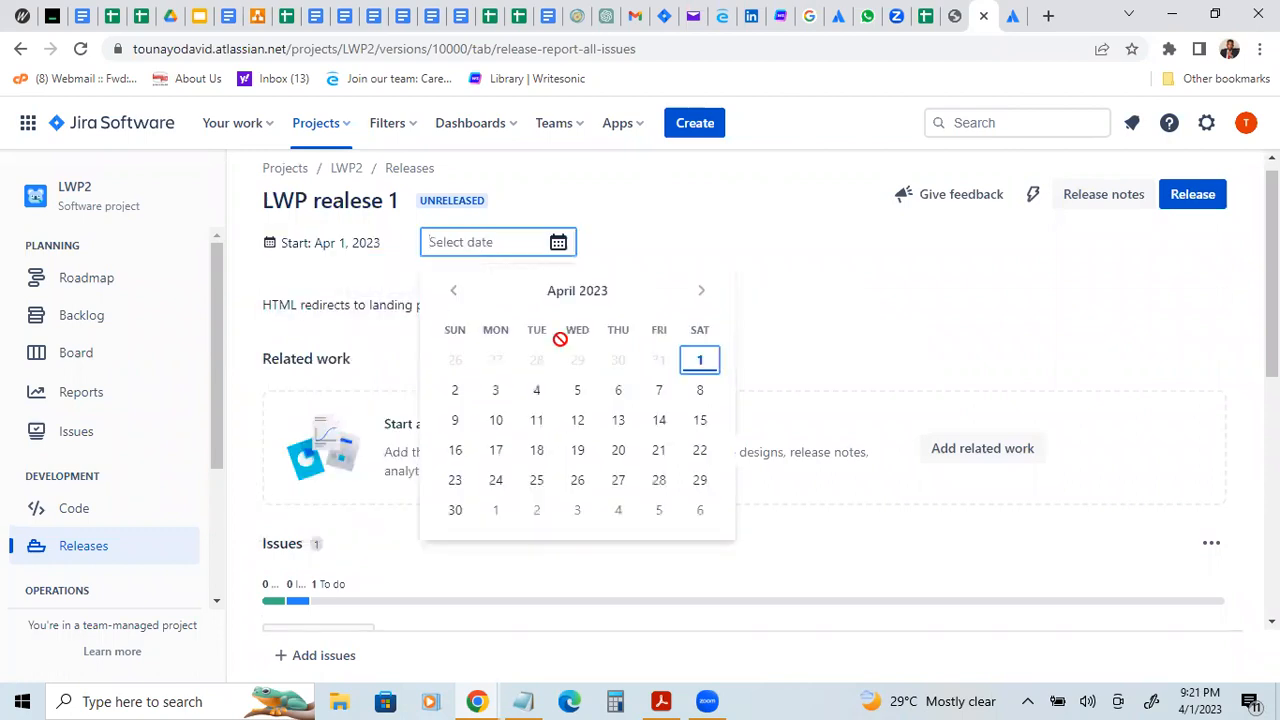
left_click(617, 392)
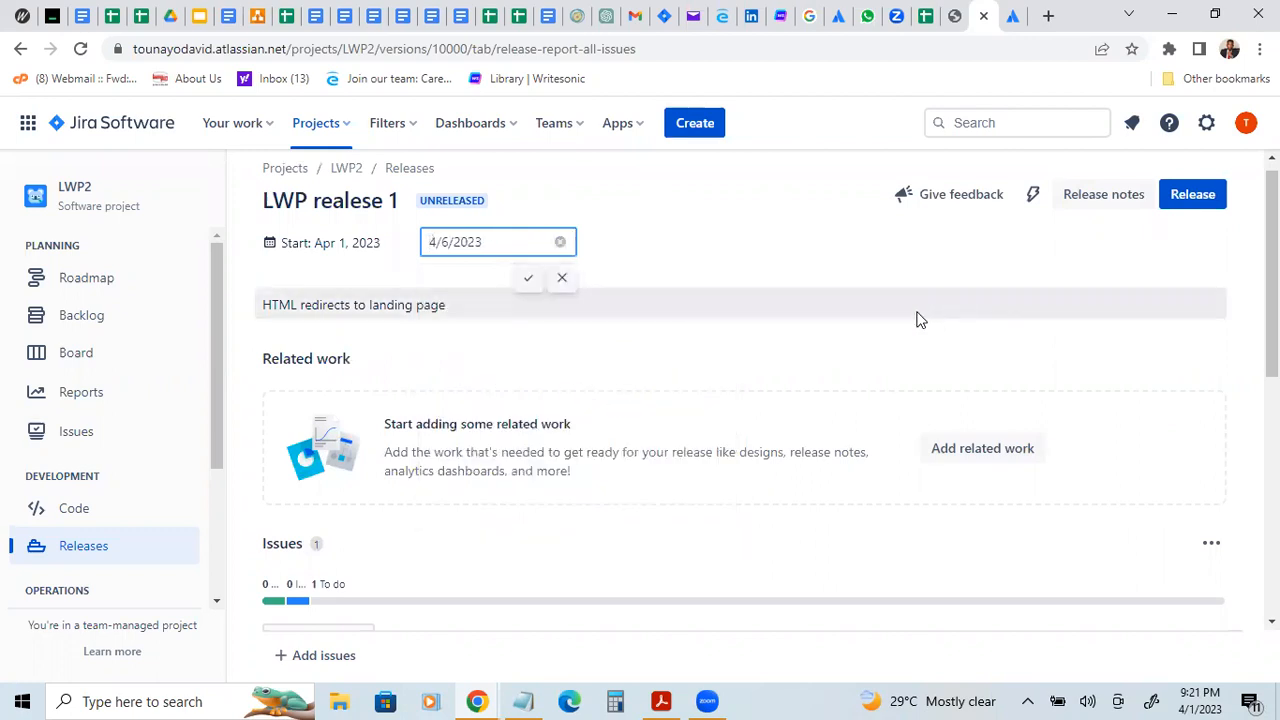
left_click(531, 278)
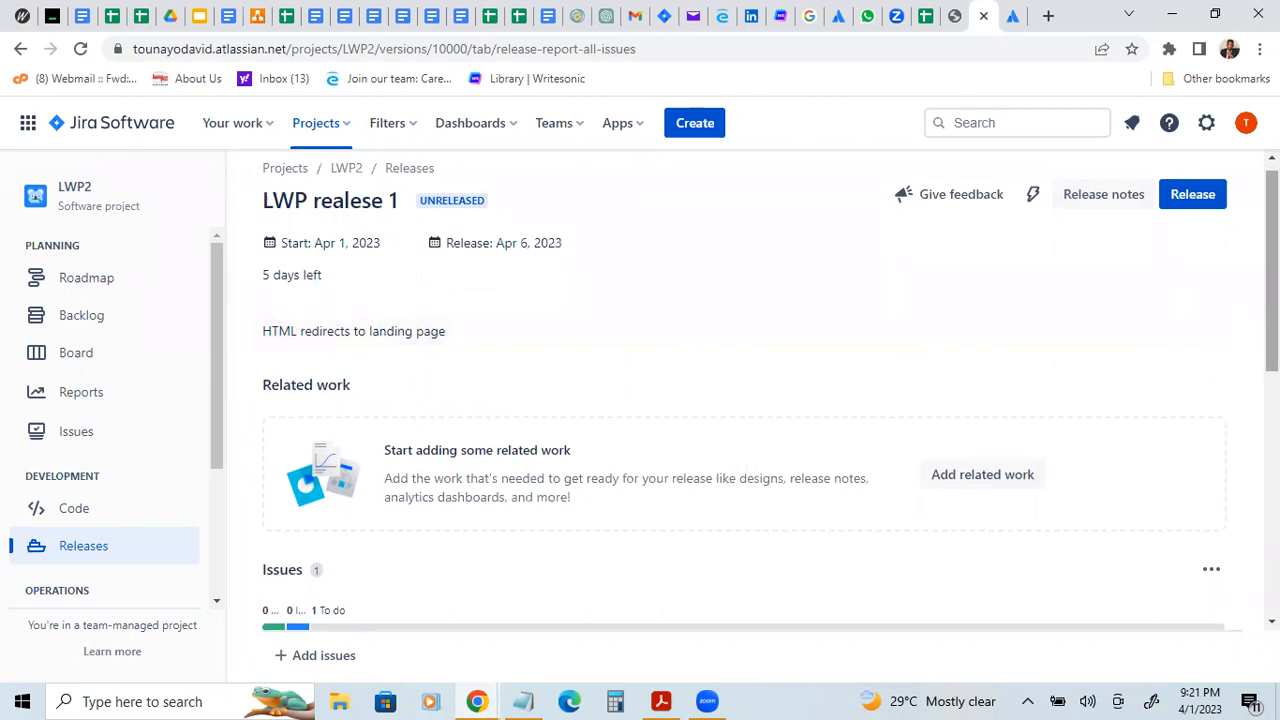
scroll(744, 390, "down", 2)
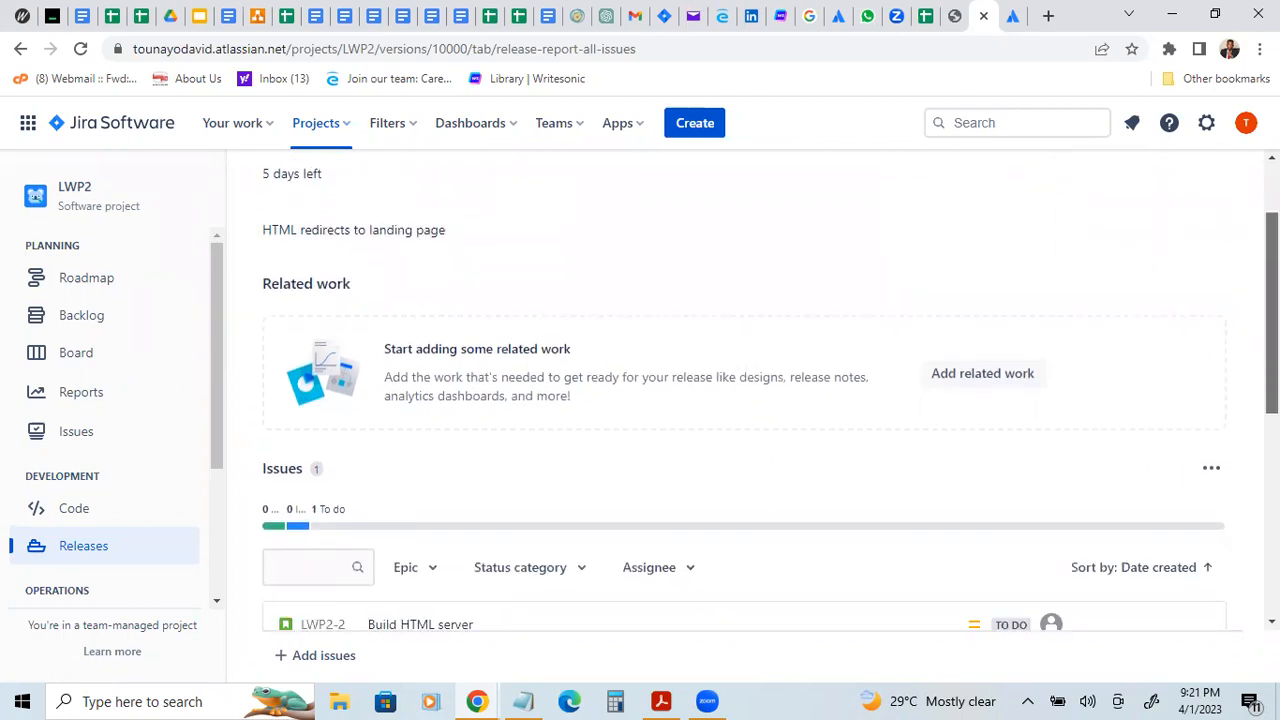
scroll(744, 400, "up", 2)
Step: Return to the roadmap and examine the "I want to develop a website" epic and its available issue actions
left_click(115, 287)
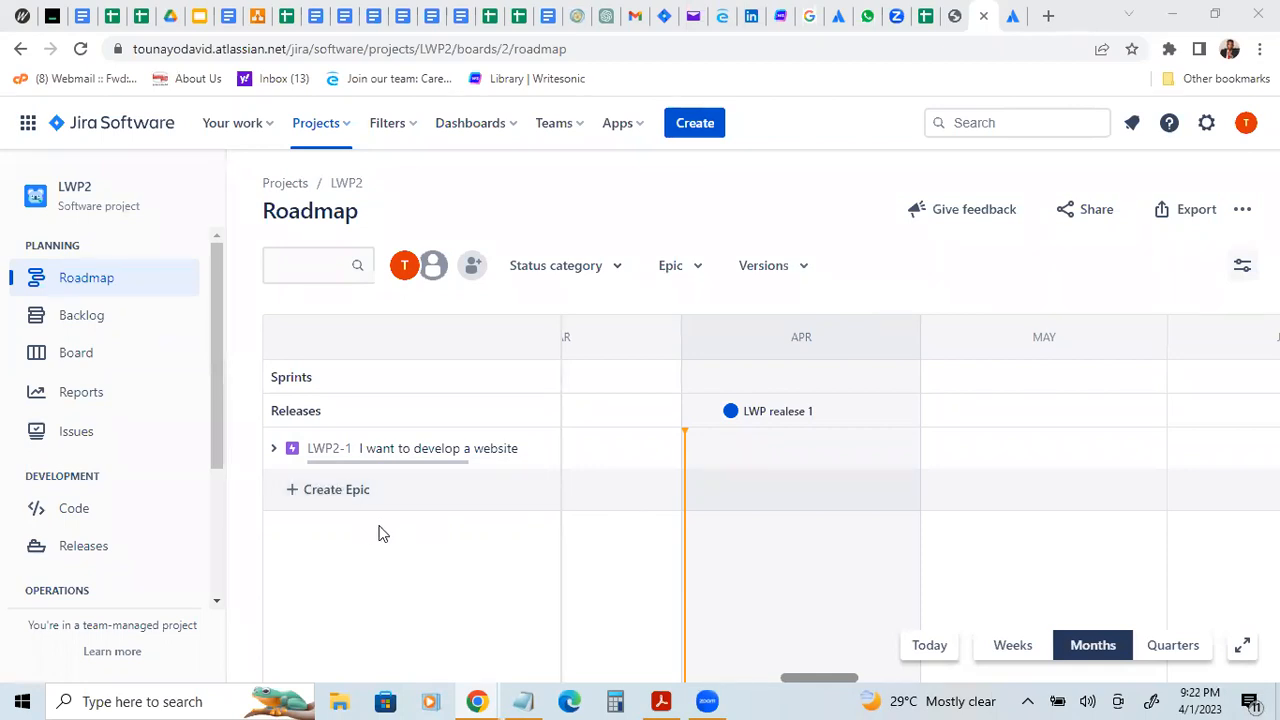
left_click(463, 452)
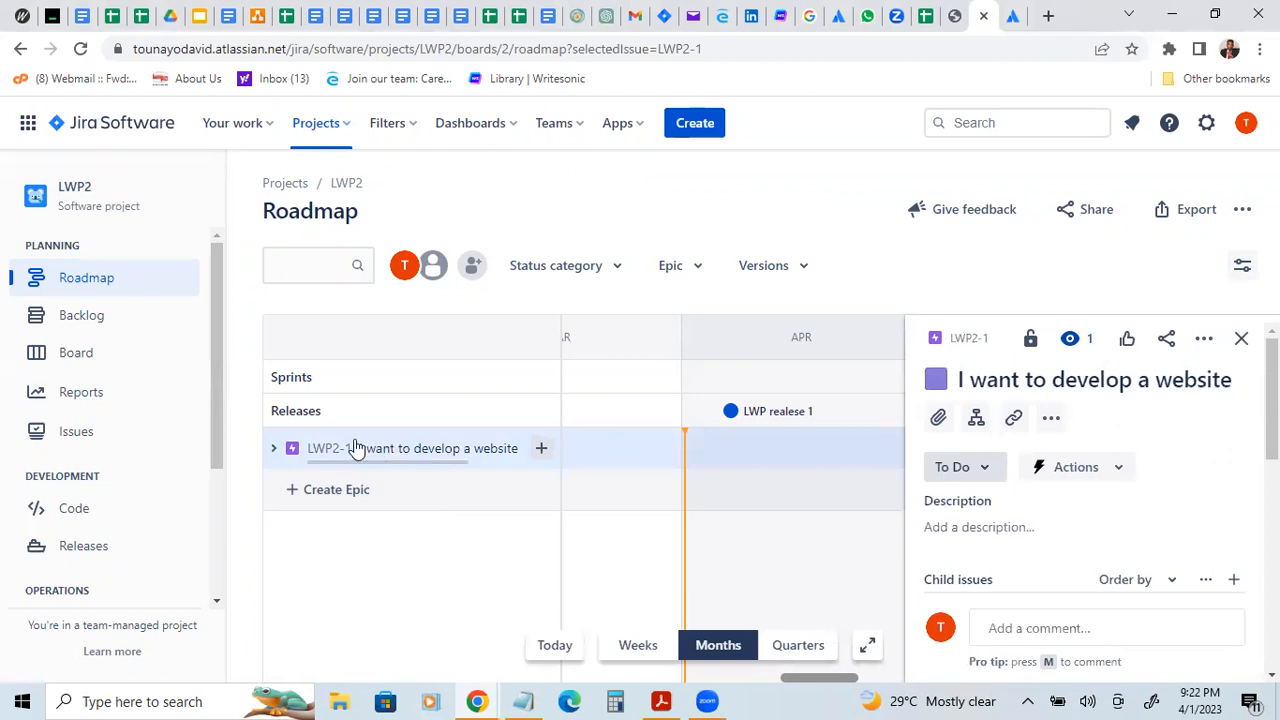
key("period")
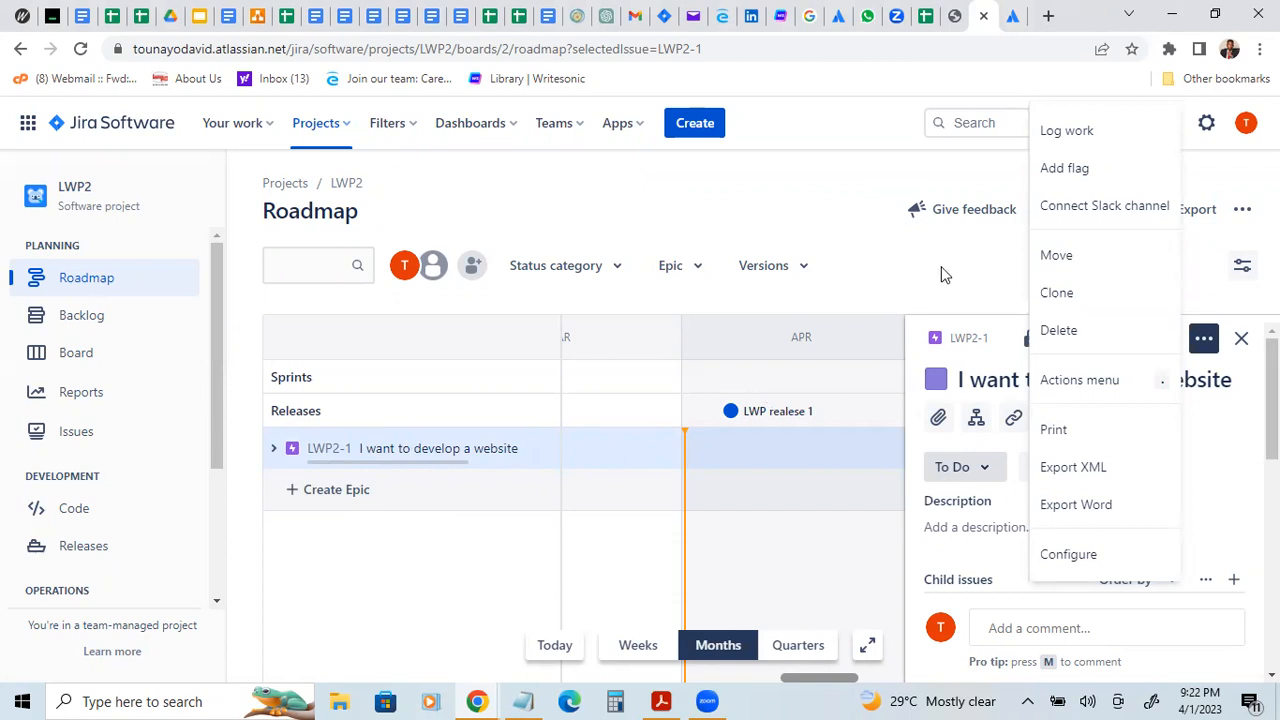
key("Escape")
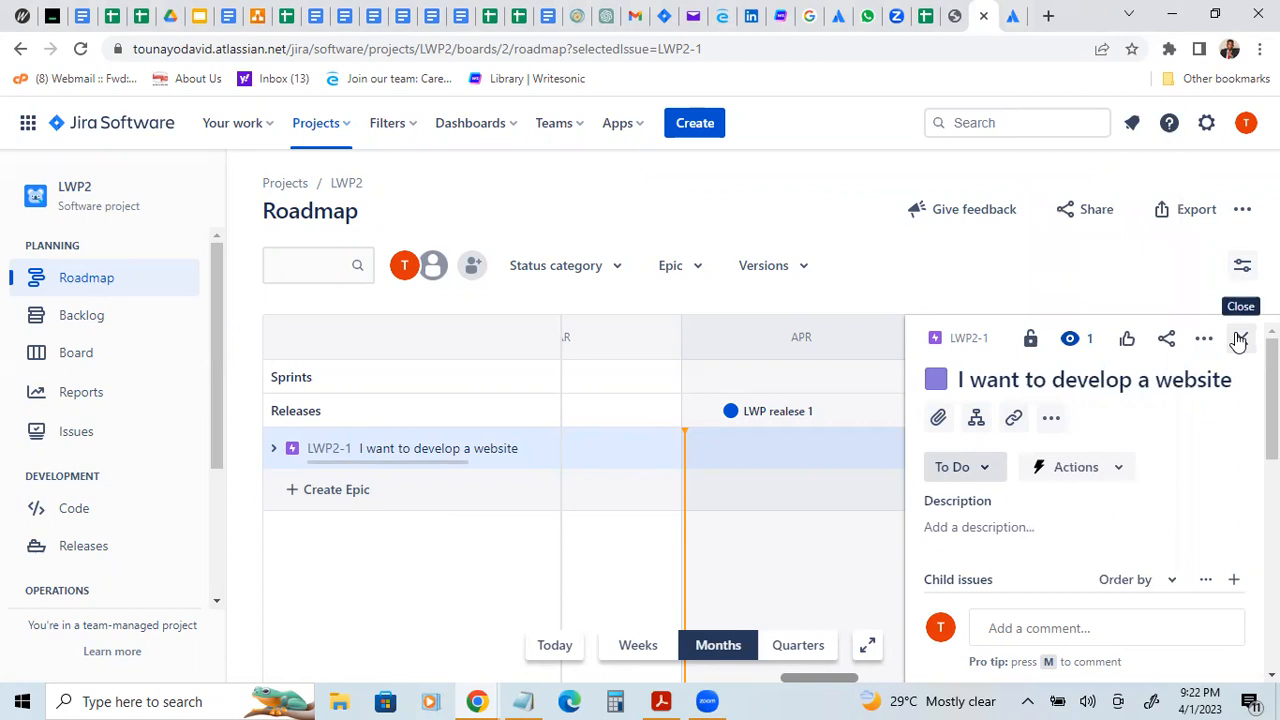
left_click(1203, 338)
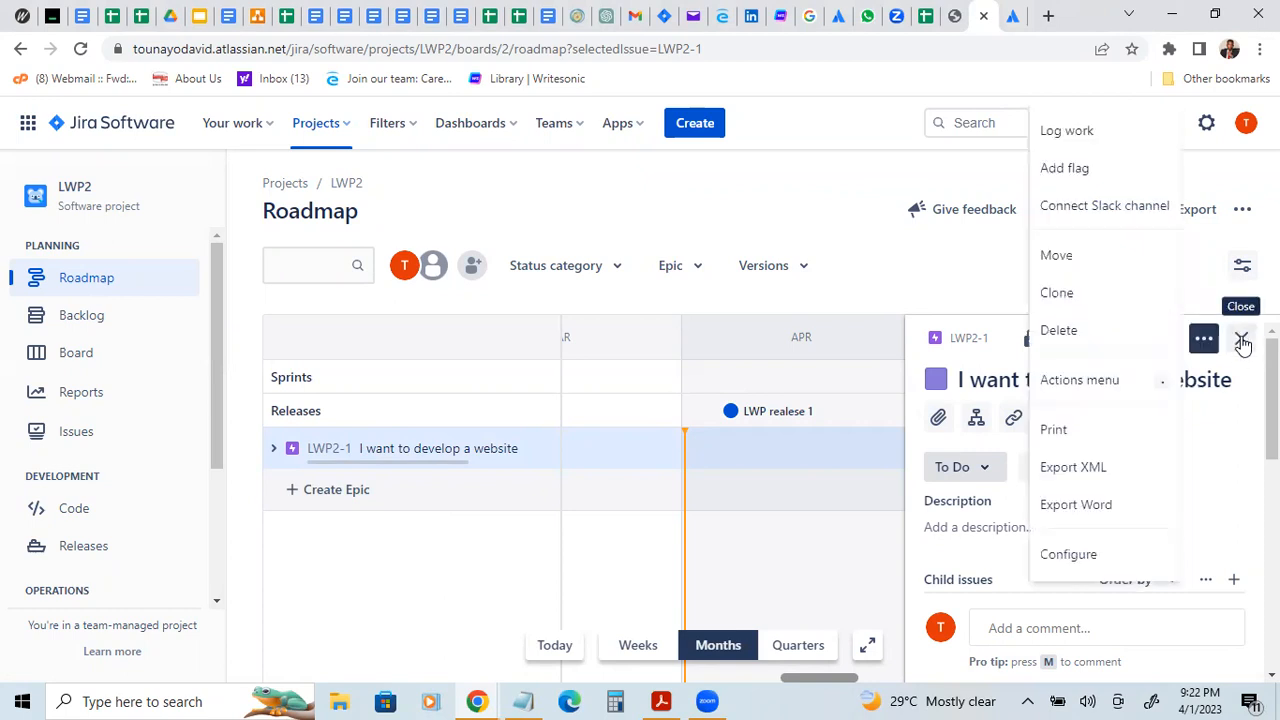
left_click(1241, 343)
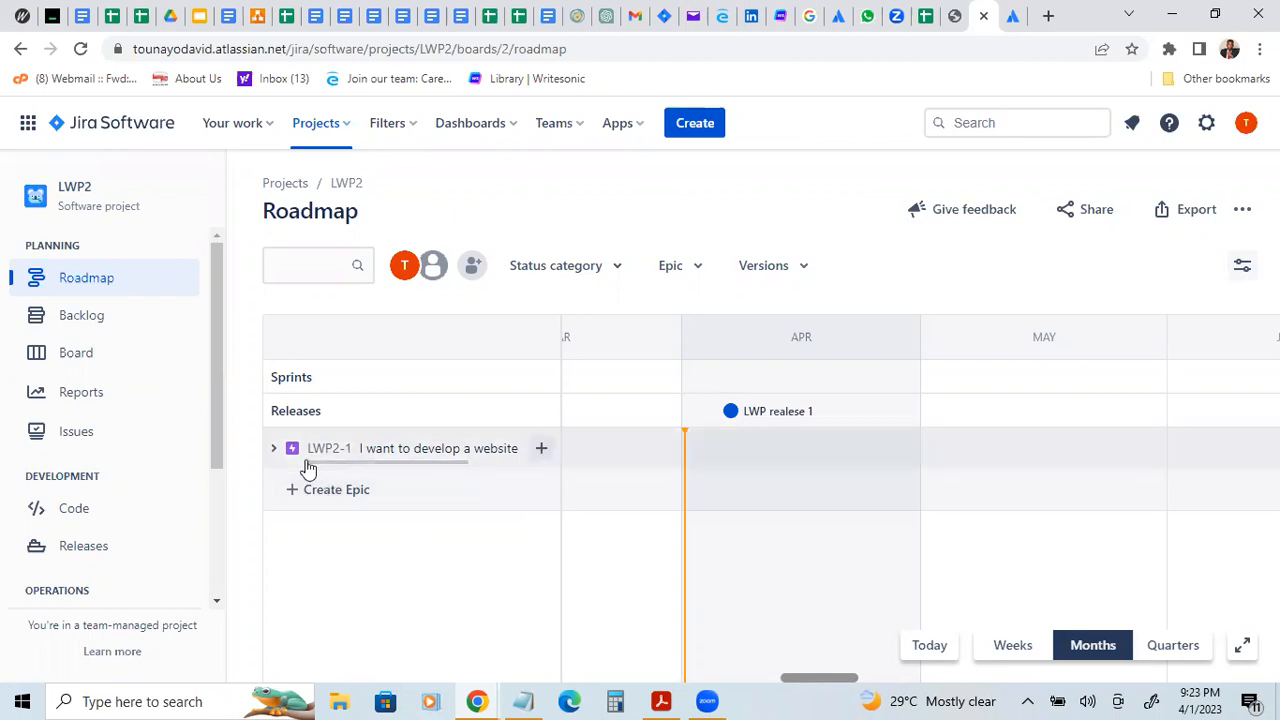
Step: Expand the website epic and review the "Build HTML server" story's details, fix version, estimate fields and available issue actions
left_click(276, 450)
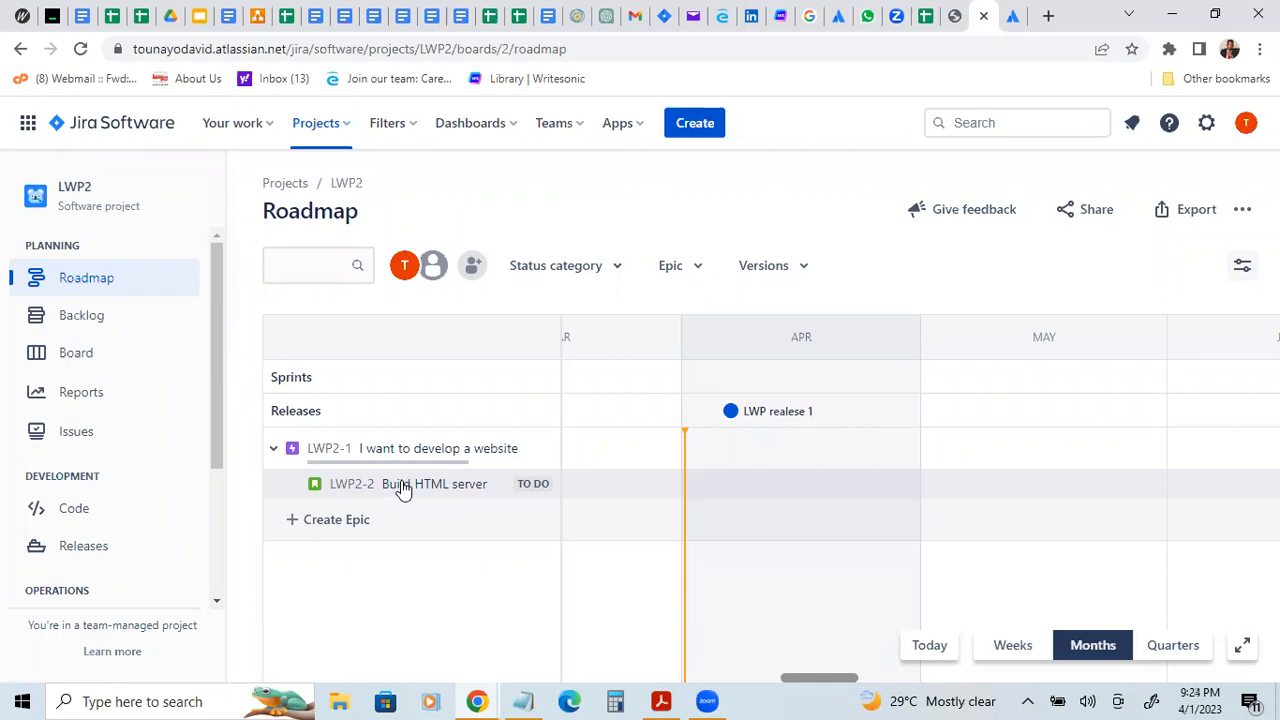
left_click(403, 489)
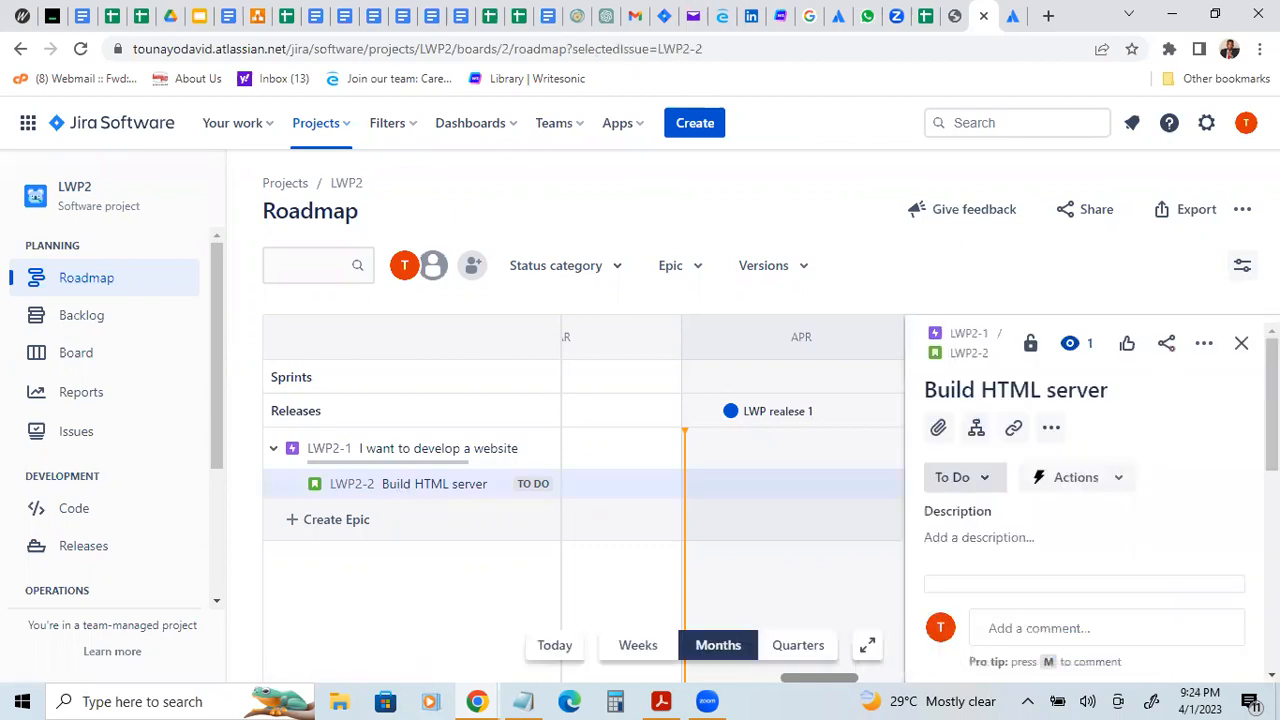
scroll(1085, 500, "down", 2)
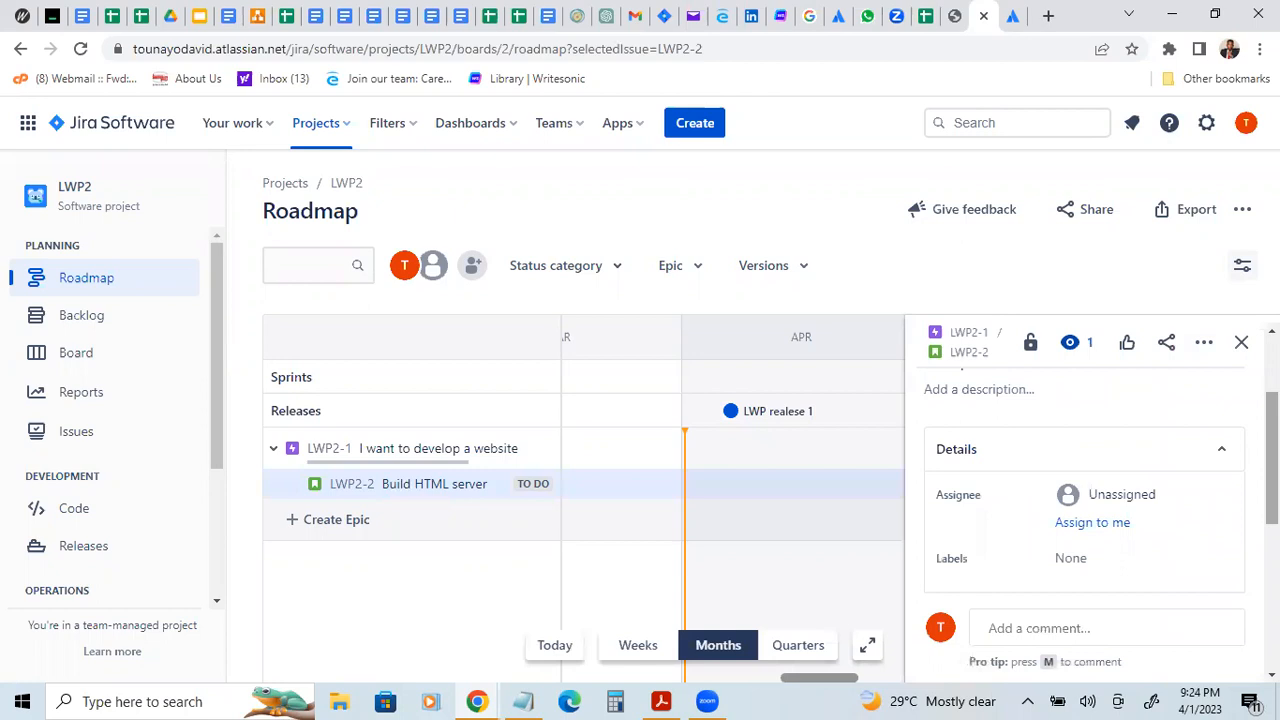
scroll(1085, 480, "down", 1)
left_click(1203, 342)
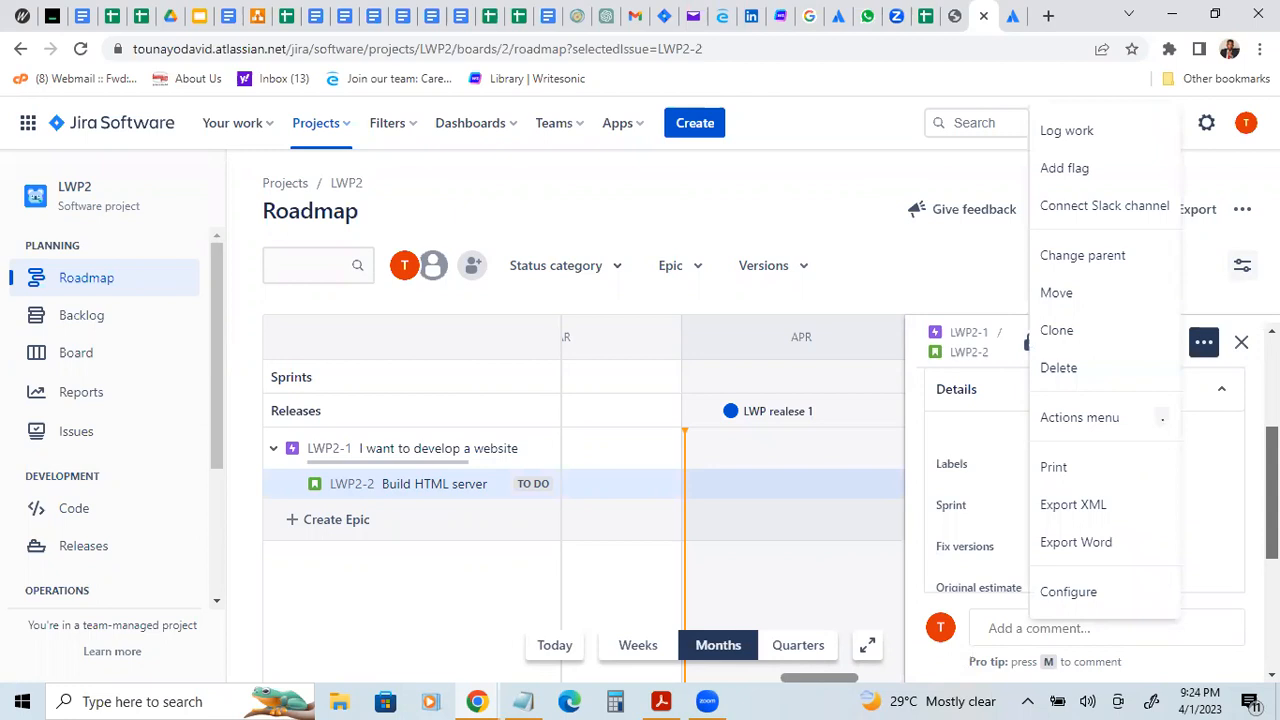
left_click(1203, 342)
left_click_drag(1271, 493, 1271, 548)
scroll(1085, 500, "up", 3)
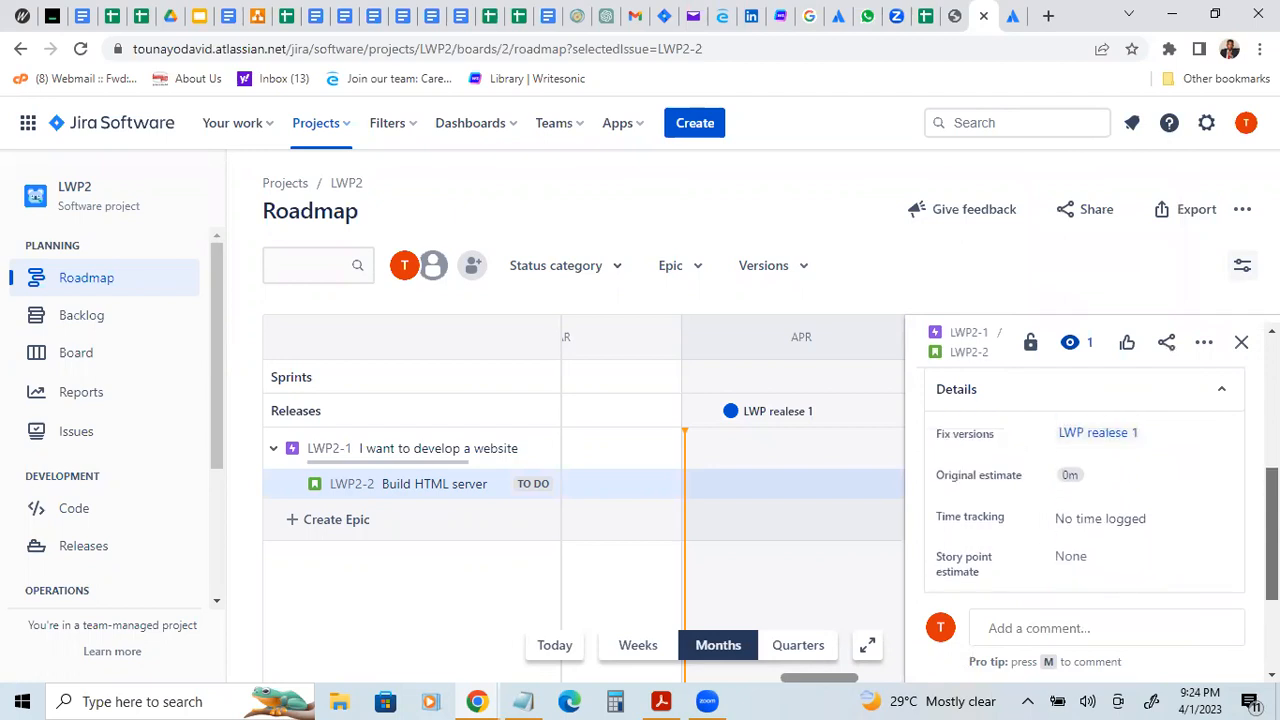
scroll(1085, 500, "up", 5)
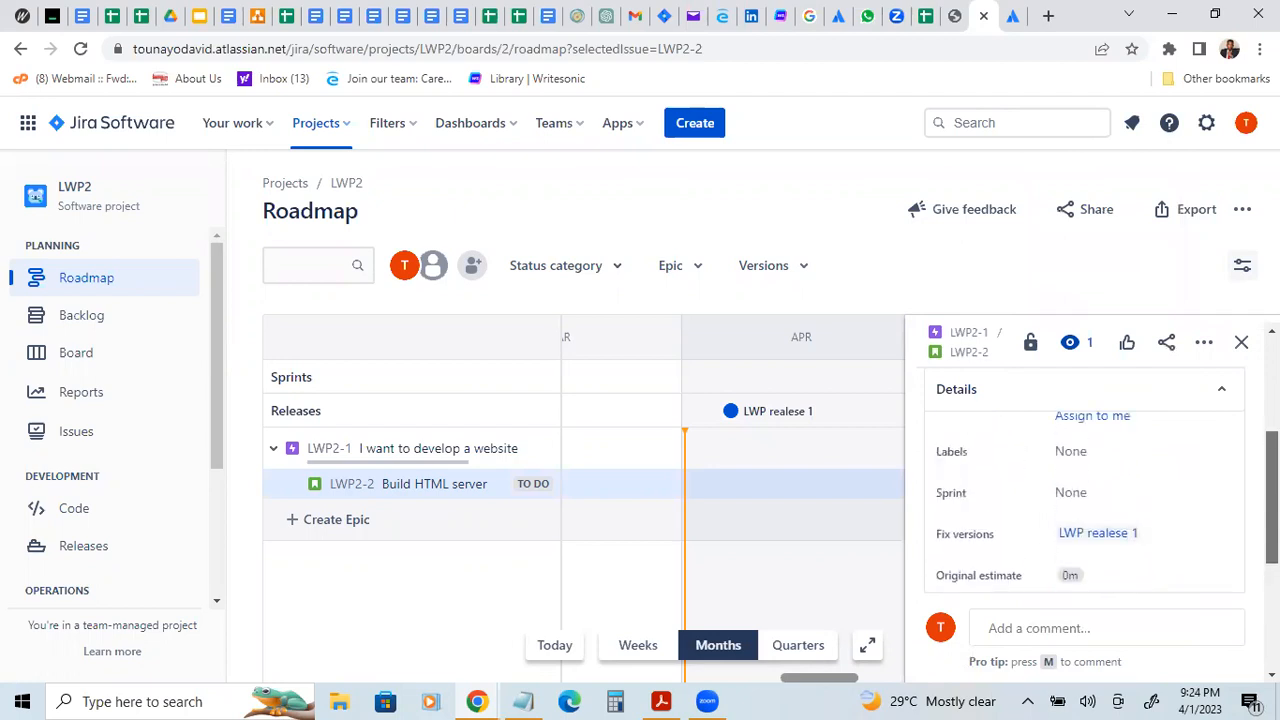
scroll(1085, 480, "up", 1)
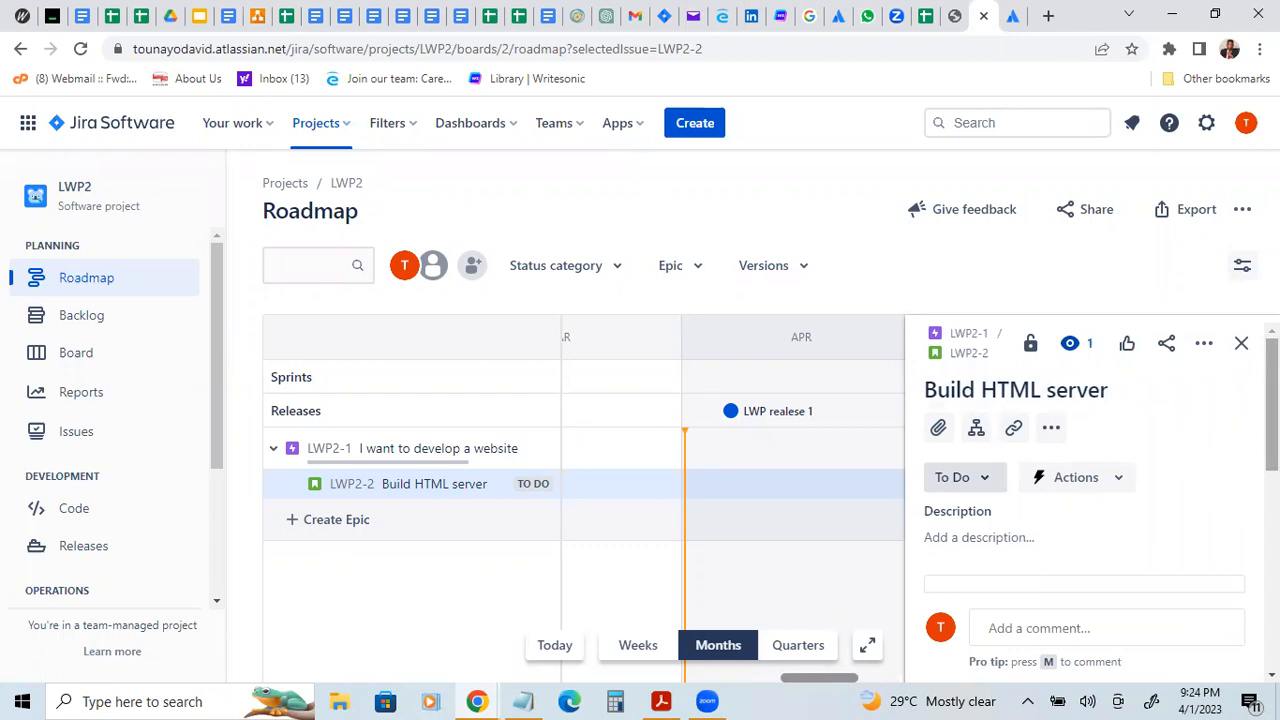
scroll(1085, 480, "down", 1)
left_click(1204, 342)
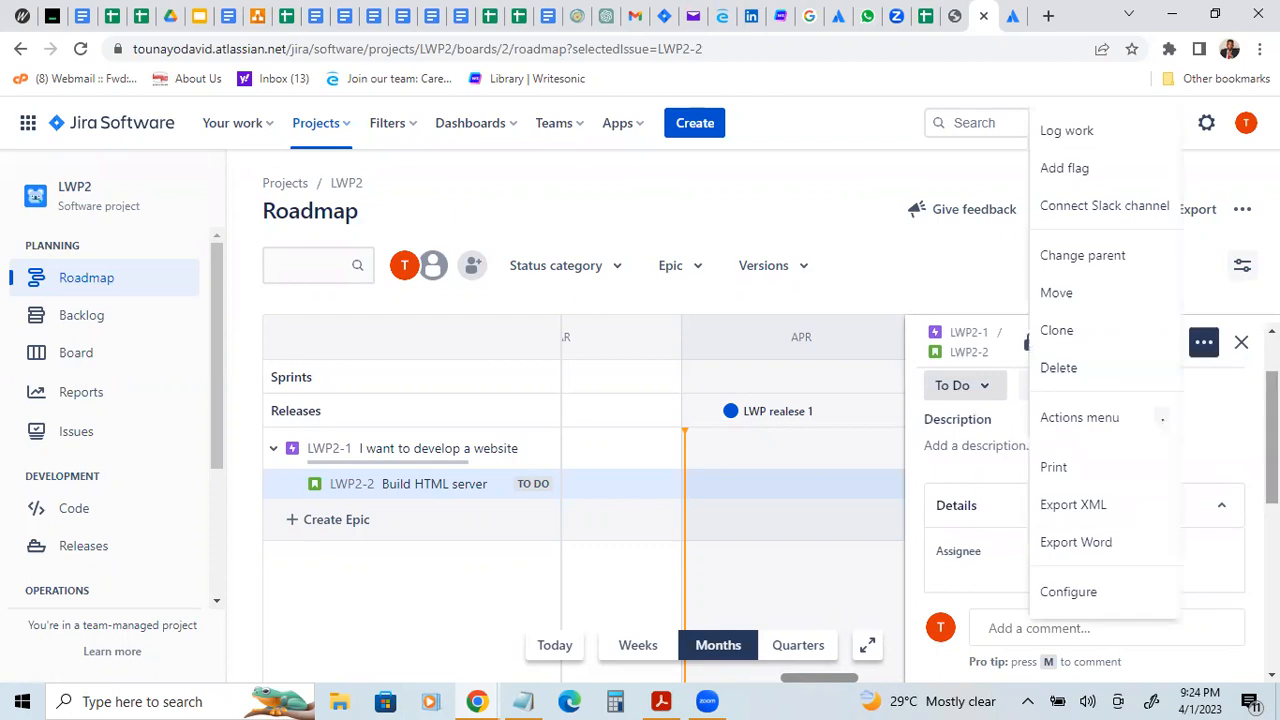
left_click(1225, 428)
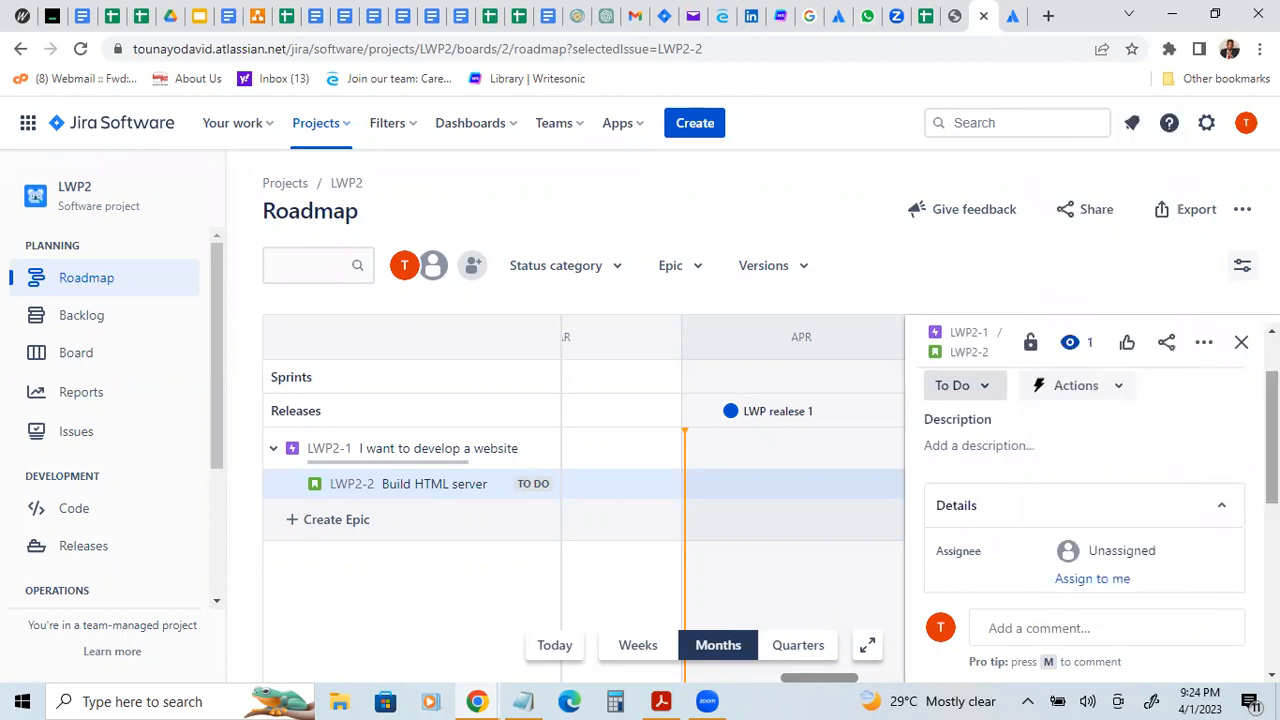
Step: Set the "I want to develop a website" epic's start date to 4/1/2023 and due date to 4/6/2023
scroll(1085, 480, "up", 2)
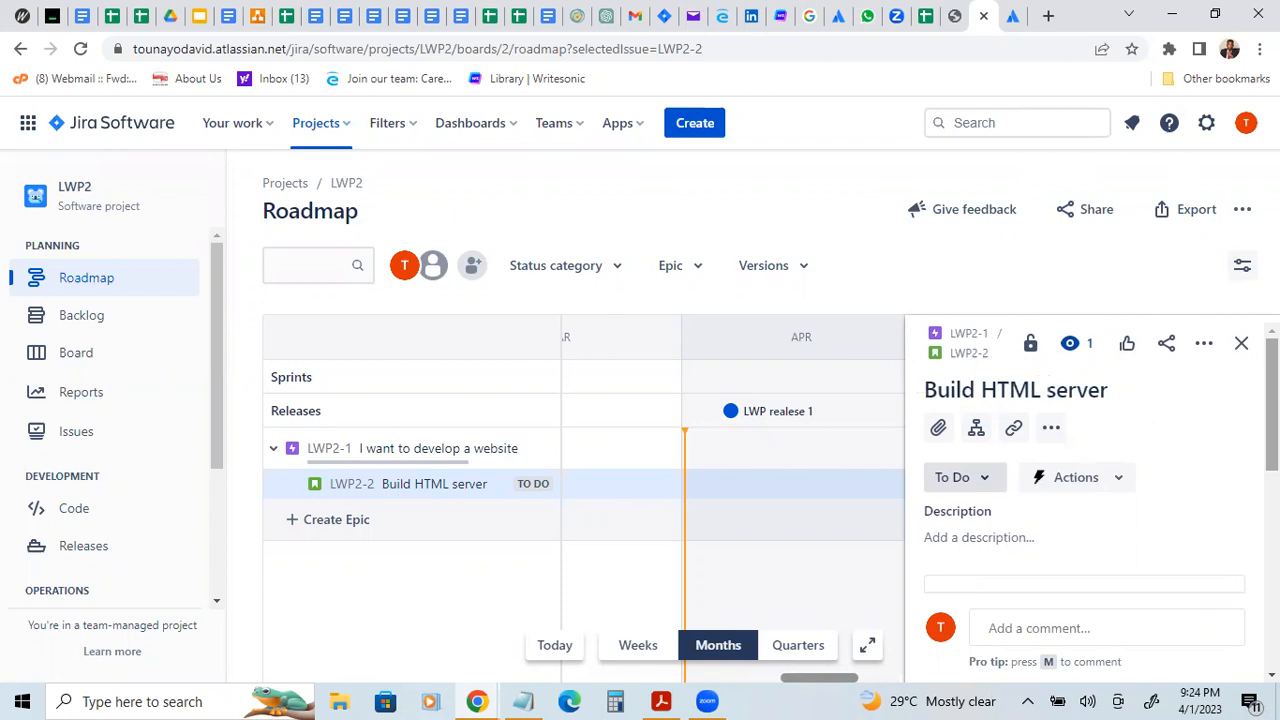
left_click(385, 452)
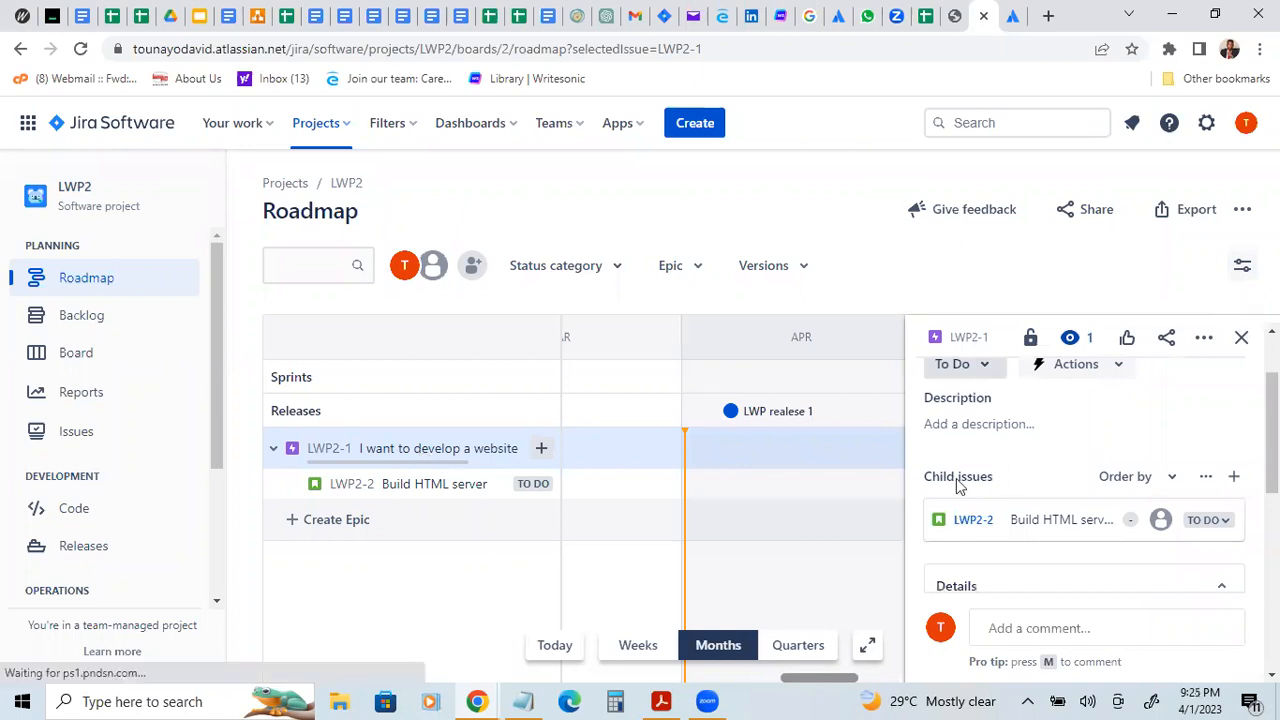
scroll(958, 485, "down", 2)
scroll(1056, 450, "down", 2)
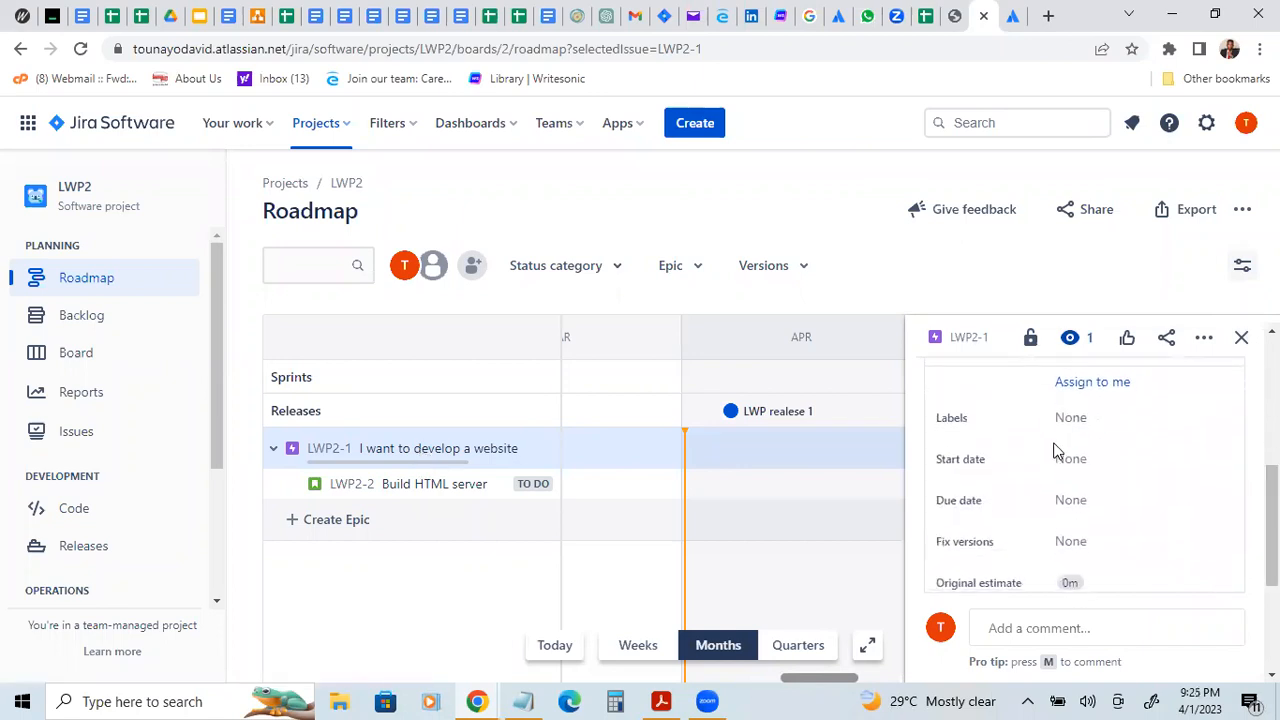
left_click(1065, 458)
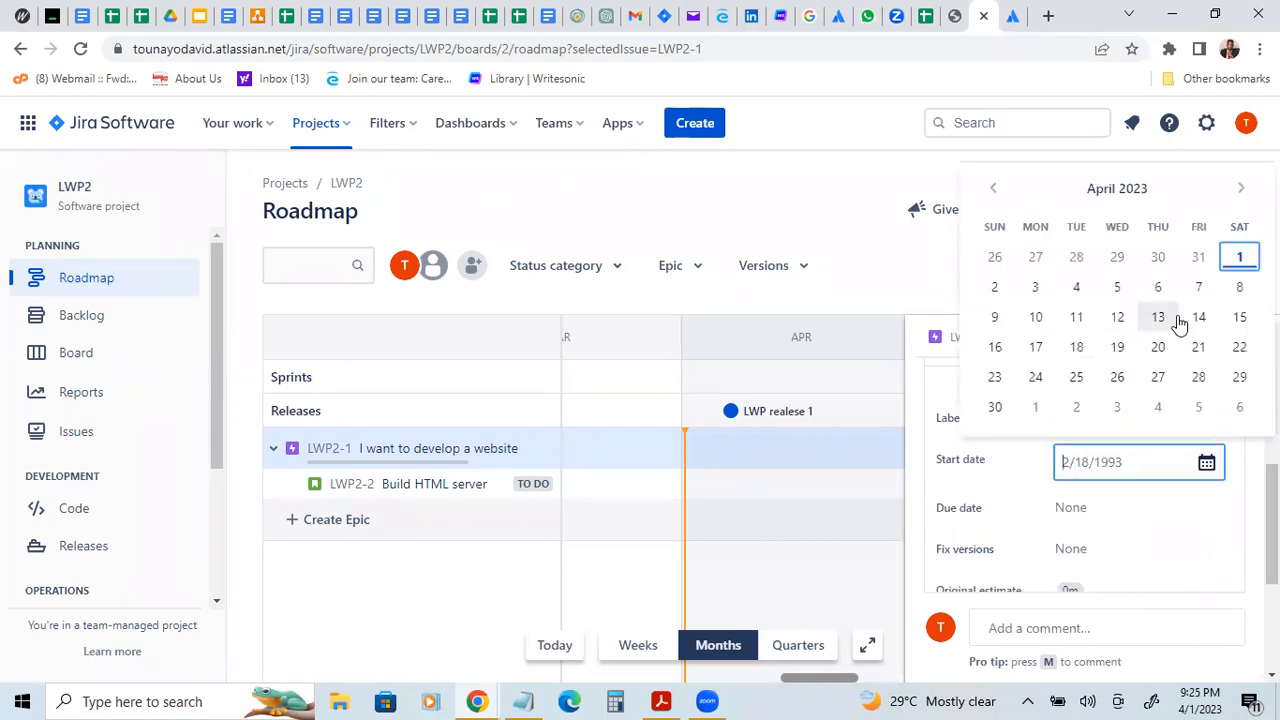
left_click(1239, 260)
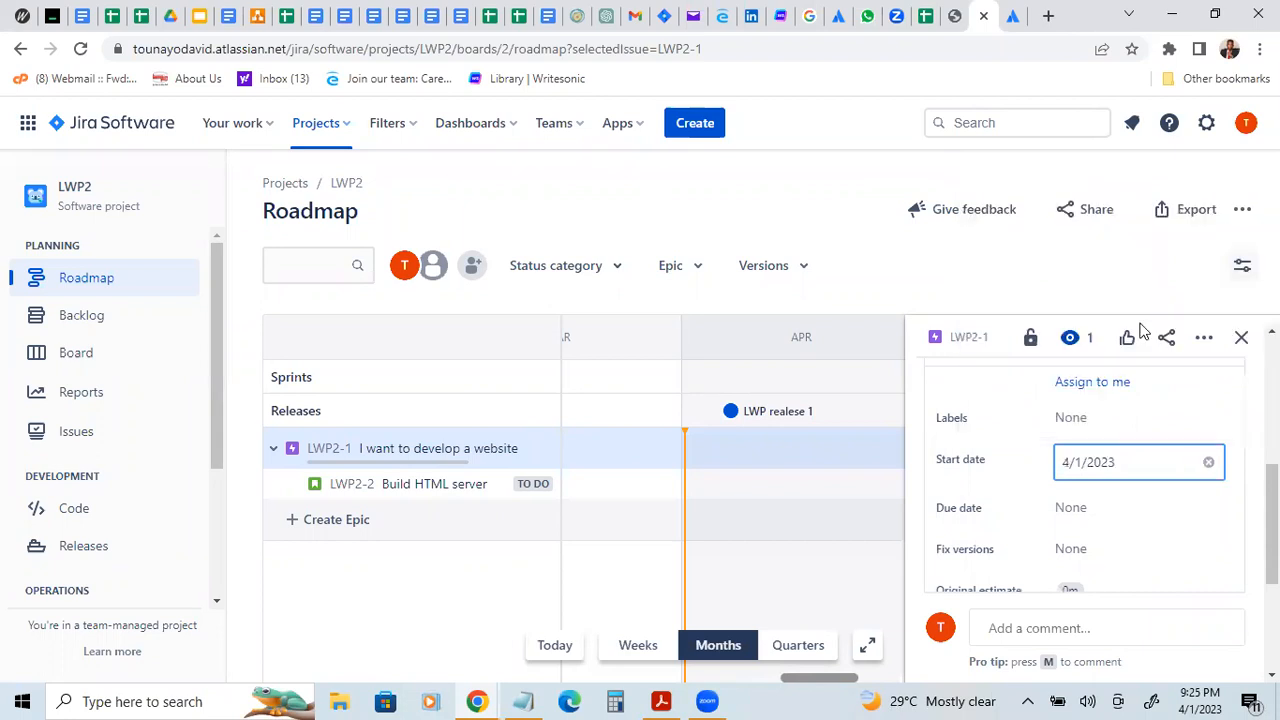
left_click(1084, 500)
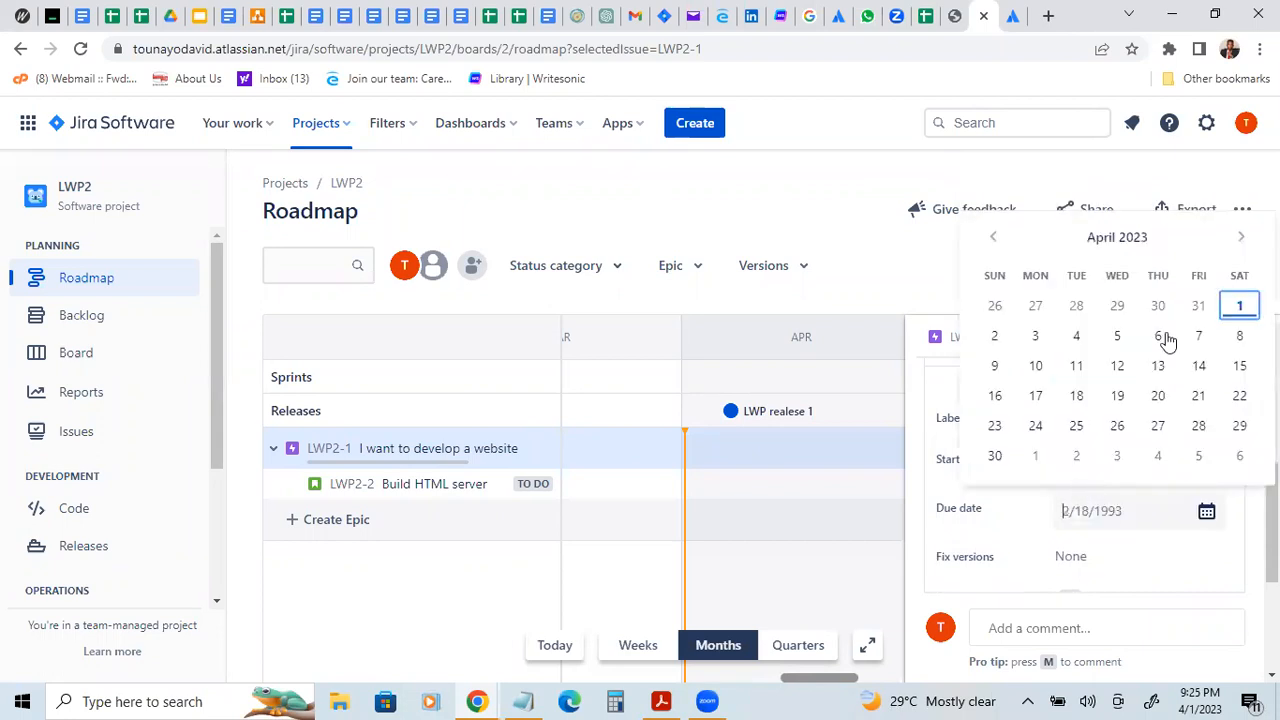
left_click(1163, 334)
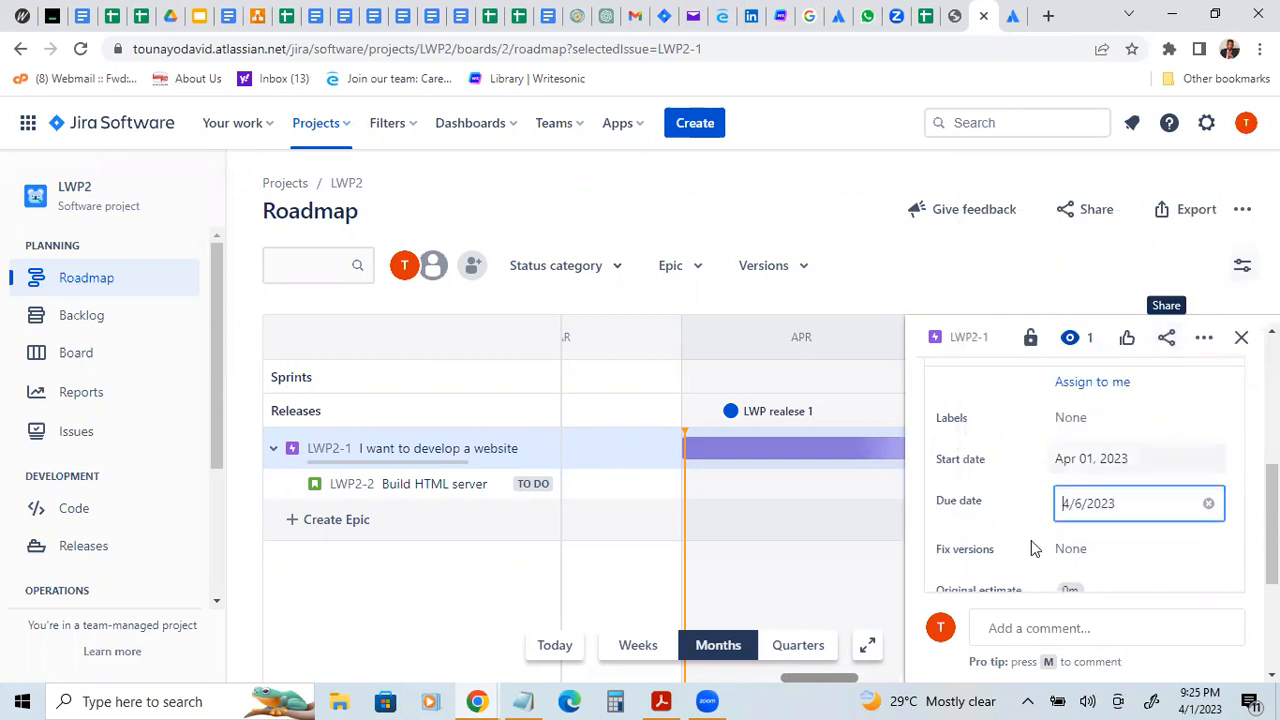
mouse_move(1272, 525)
left_mouse_down()
mouse_move(1272, 605)
mouse_move(1272, 508)
left_mouse_up()
scroll(1085, 500, "up", 3)
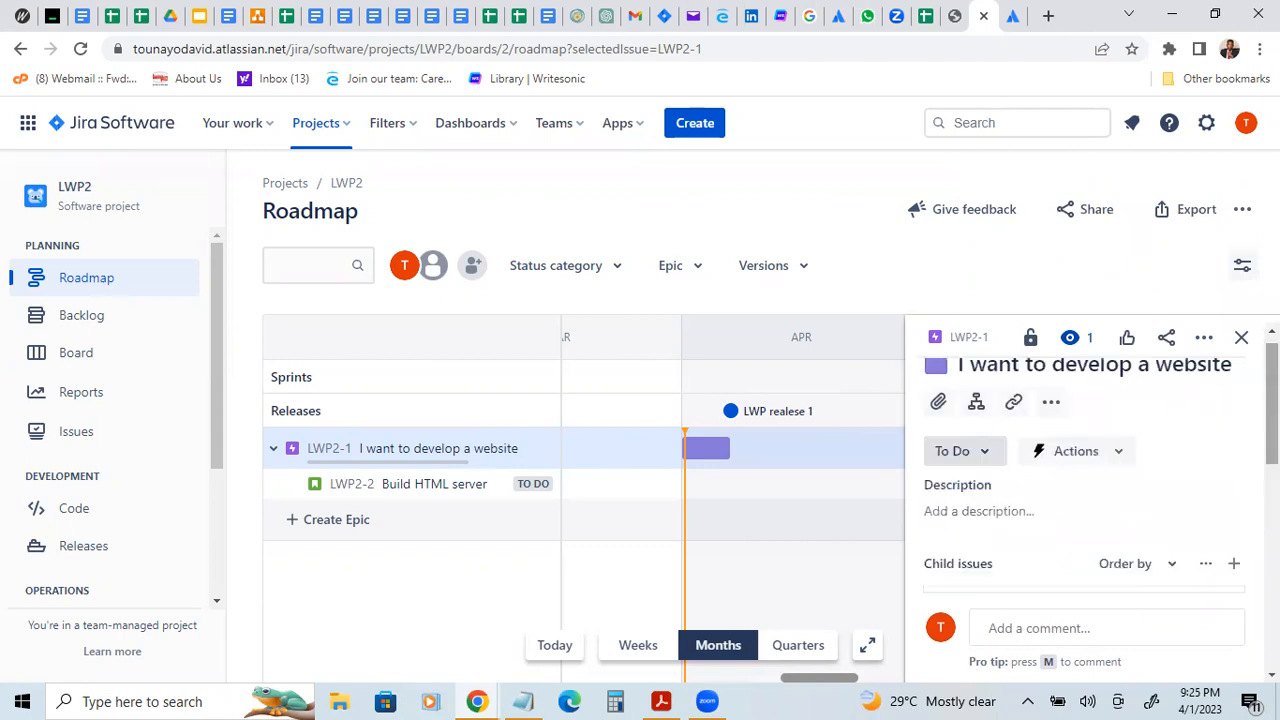
scroll(1098, 458, "up", 1)
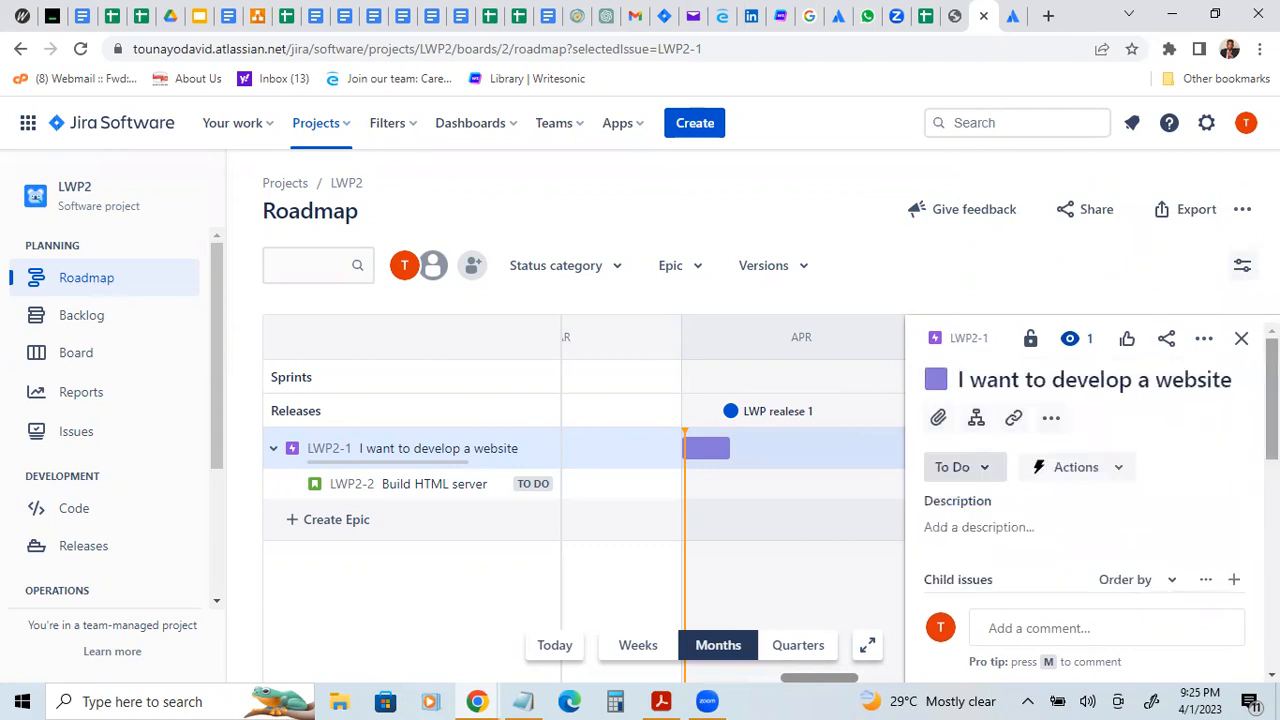
mouse_move(698, 450)
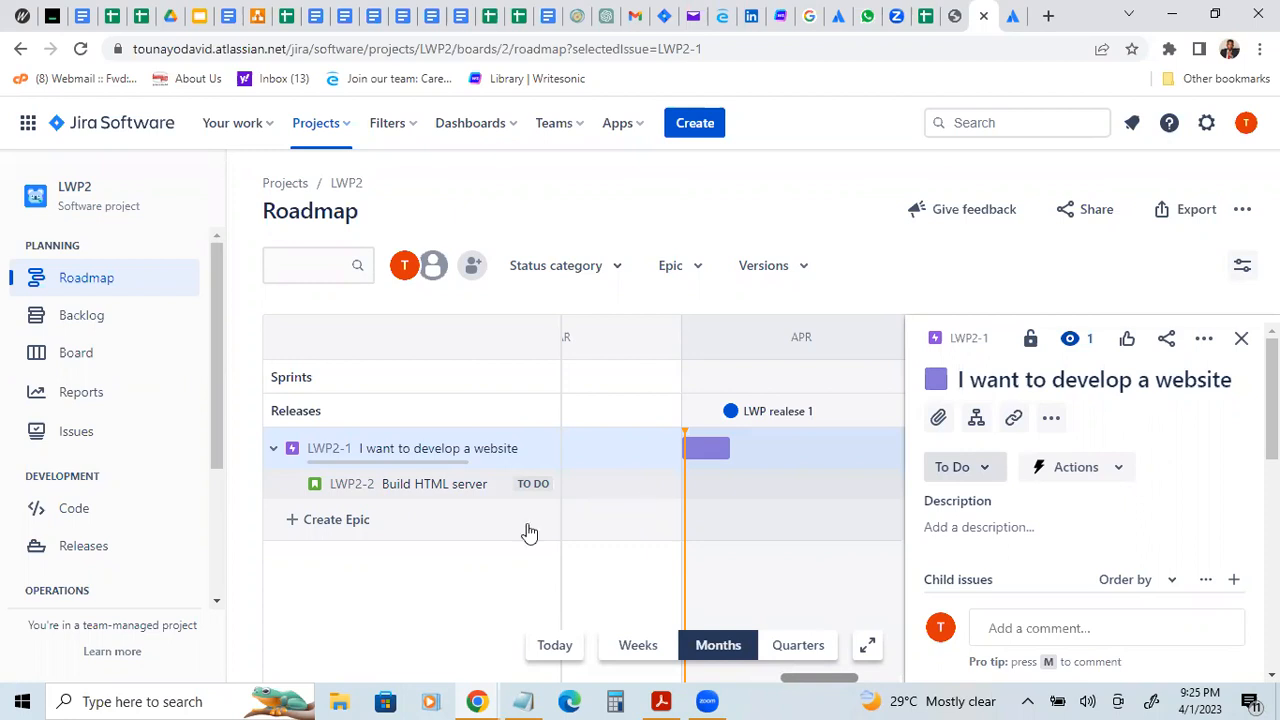
Step: Open the "Build HTML server" story from the roadmap and examine its available status transitions
left_click(450, 494)
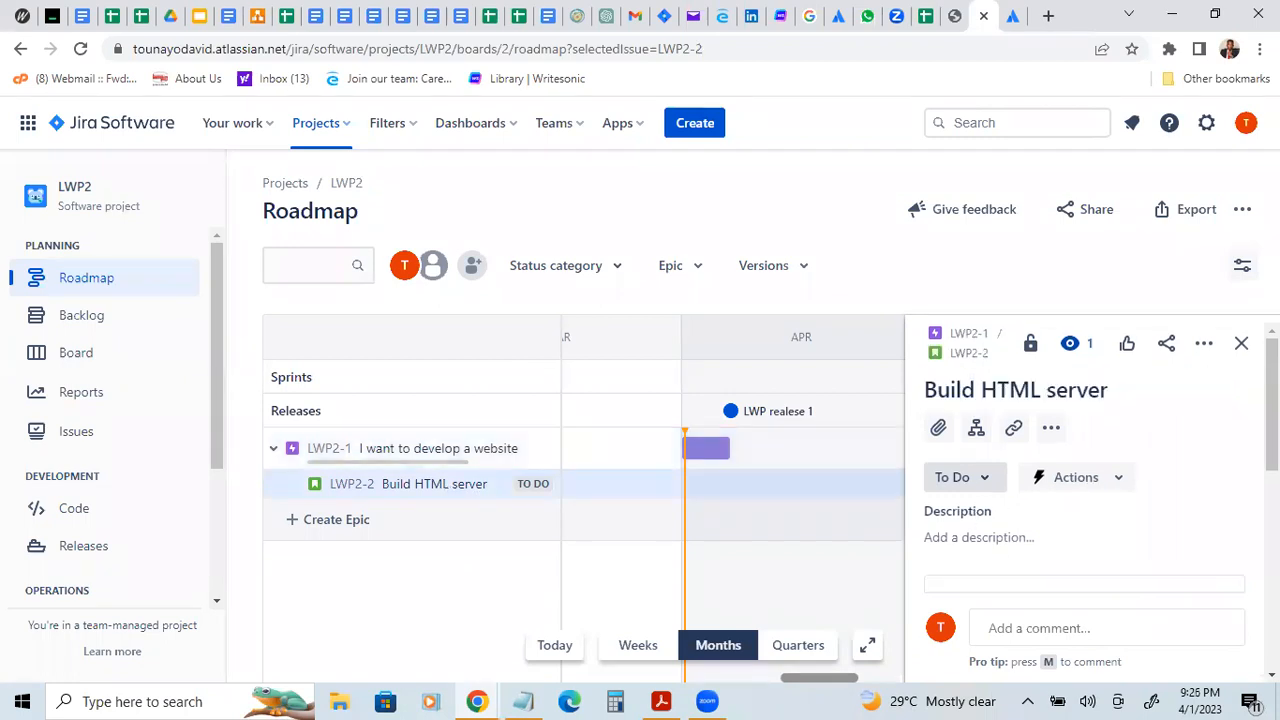
scroll(997, 427, "down", 2)
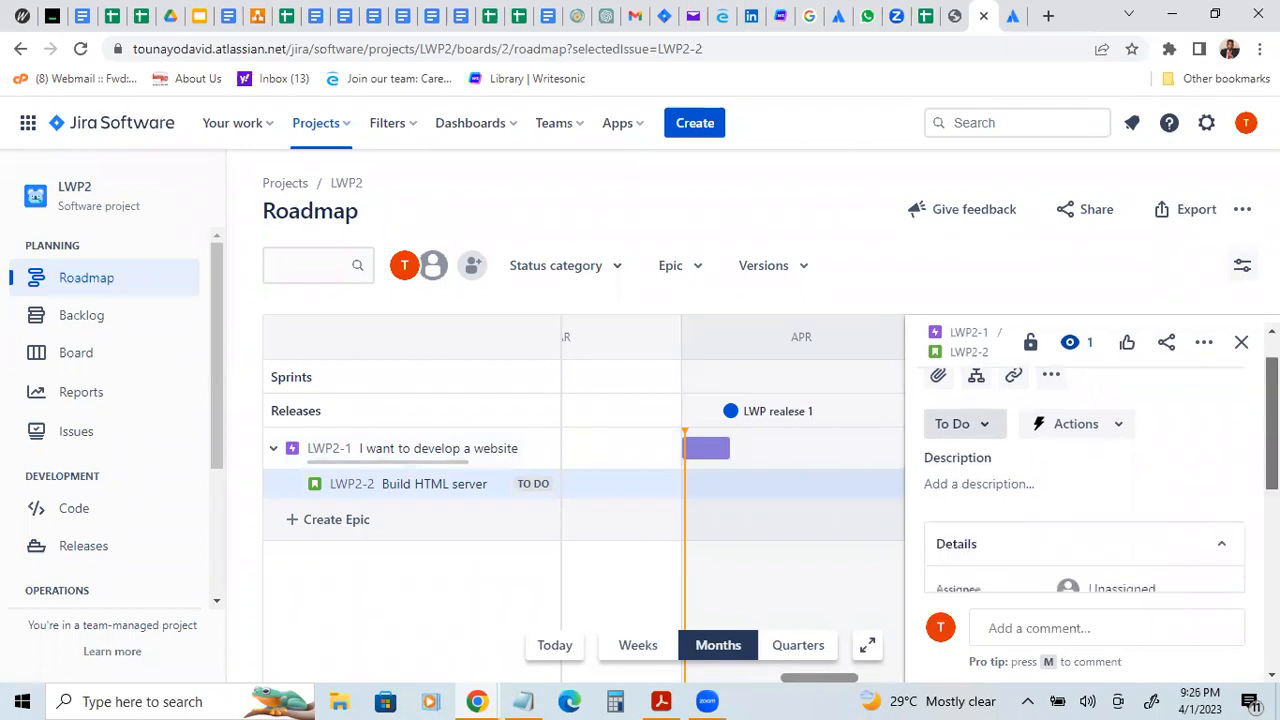
left_click(984, 421)
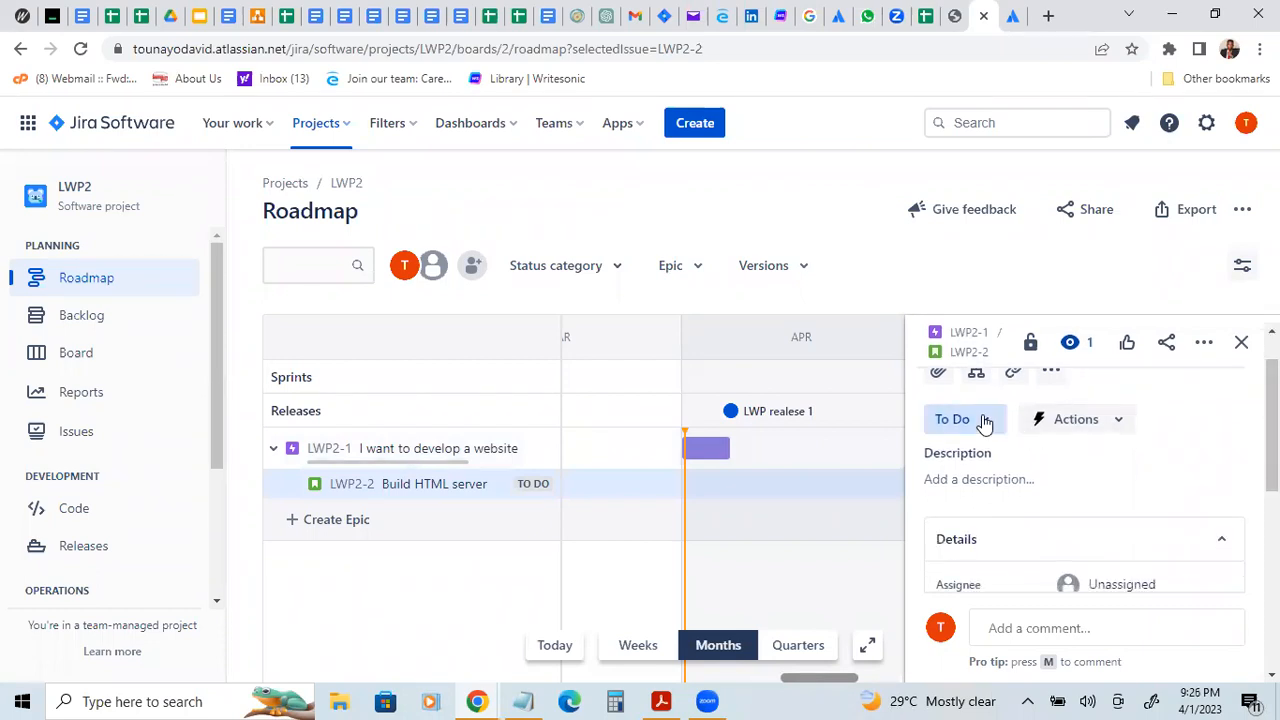
left_click(984, 421)
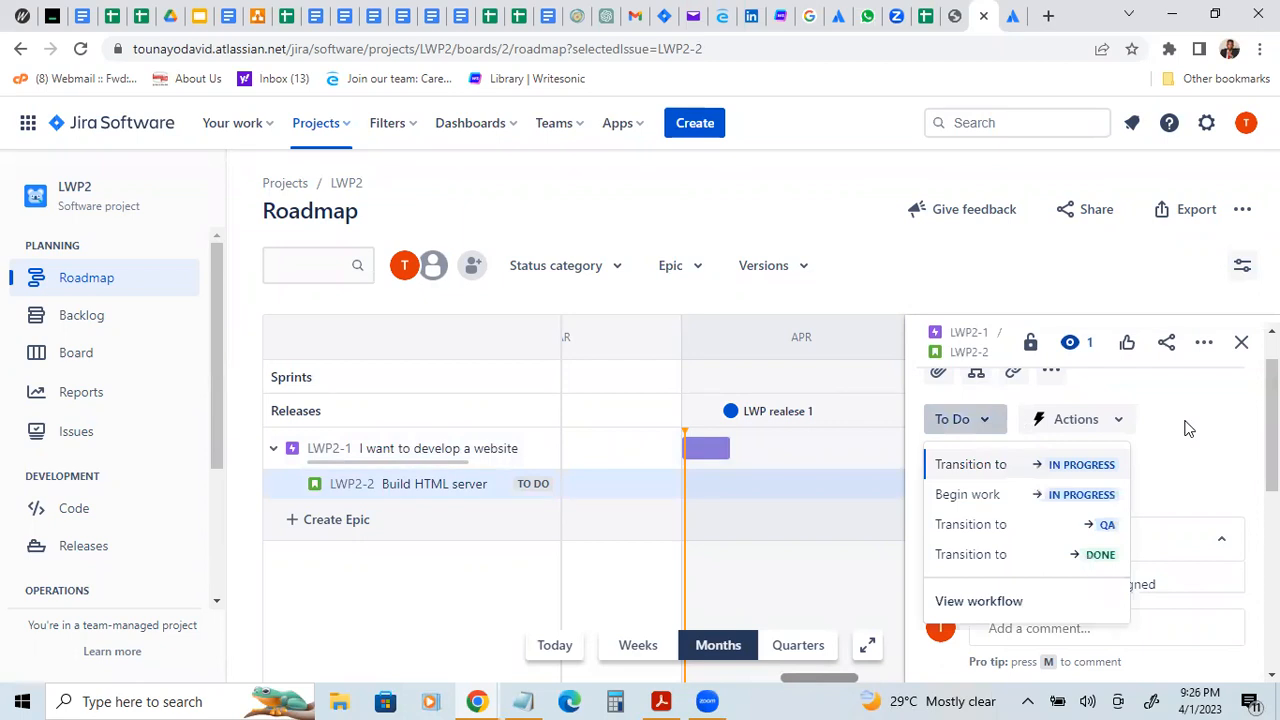
left_click(1246, 420)
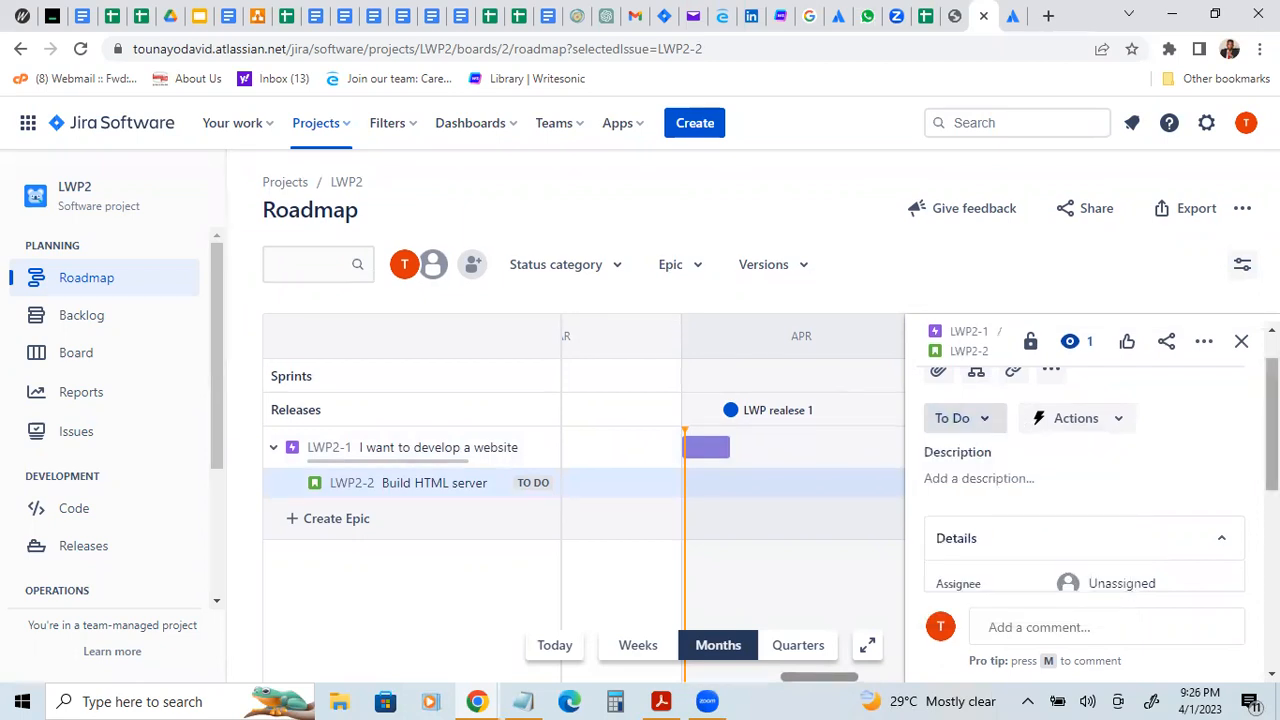
Step: Set the "Build HTML server" story's story point estimate to 10 and save it
scroll(1131, 584, "down", 3)
scroll(1098, 475, "down", 1)
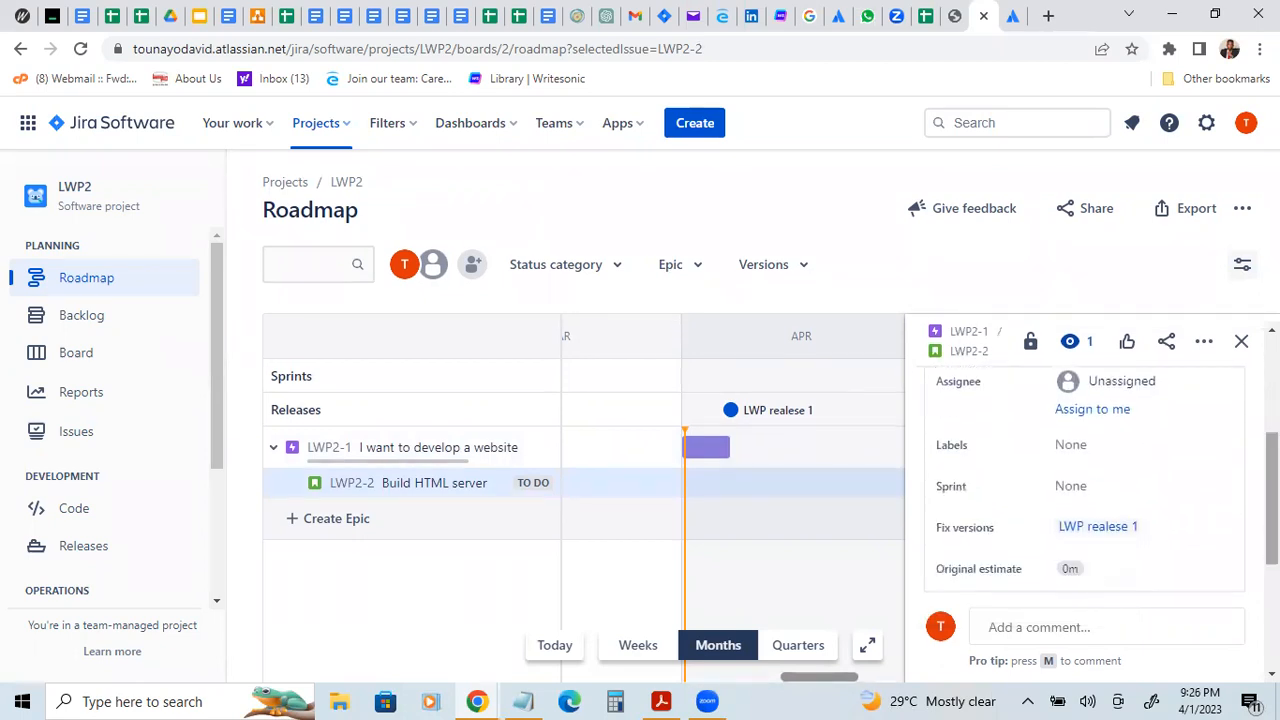
left_click_drag(1272, 509, 1272, 557)
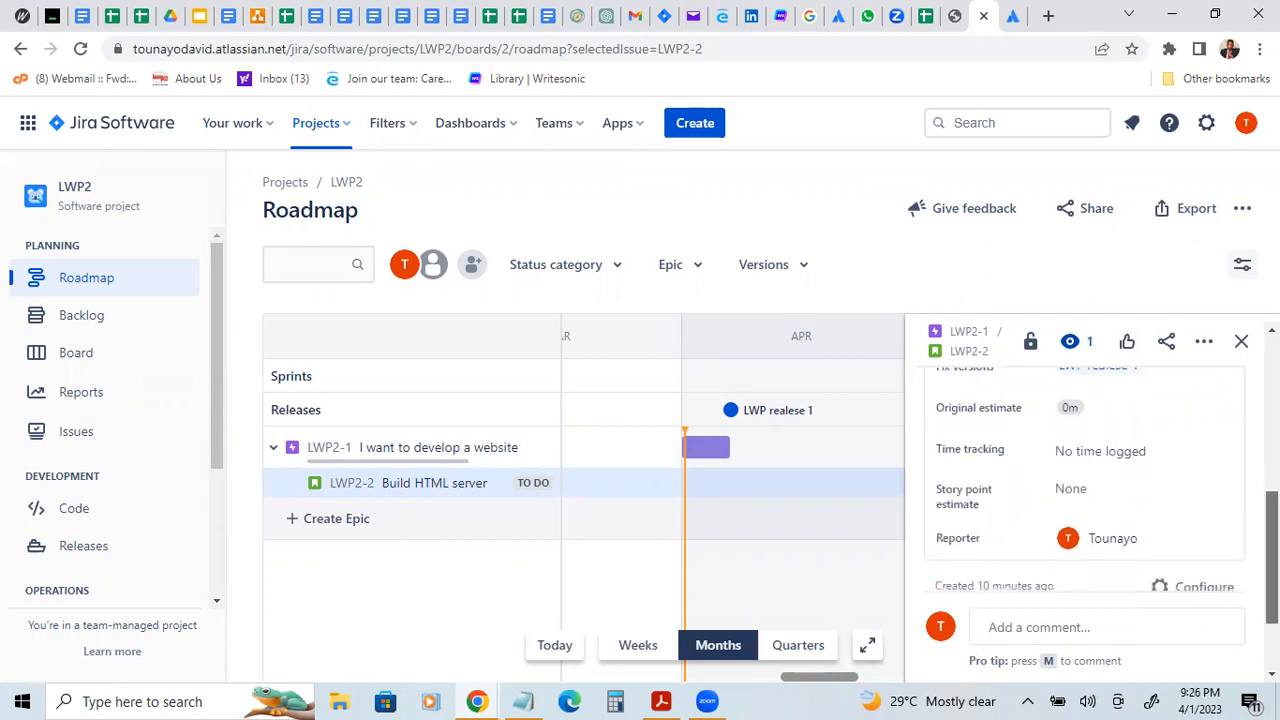
left_click(1064, 492)
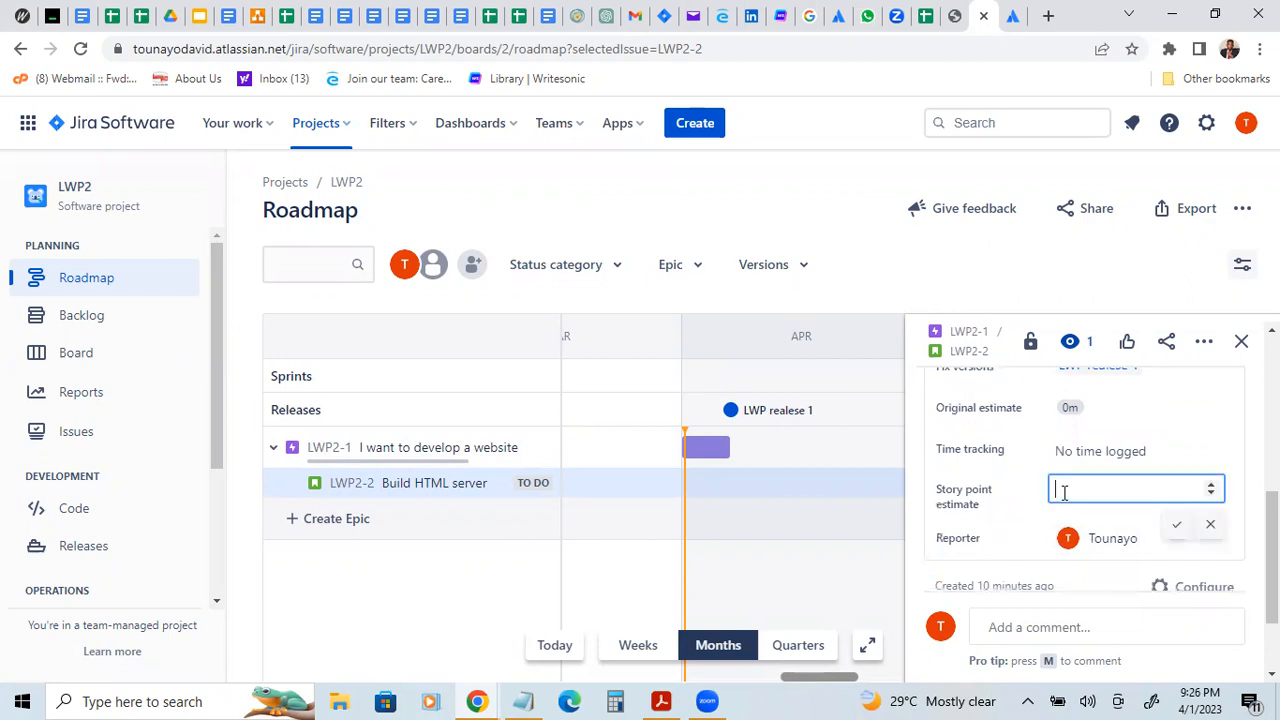
left_click(1210, 484)
left_click(1210, 484)
left_click(1210, 484)
left_click(1210, 484)
left_click(1210, 484)
left_click(1211, 494)
left_click(1211, 494)
left_click(1211, 494)
left_click(1211, 494)
left_click(1211, 494)
left_click(1211, 487)
left_click(1211, 487)
left_click(1179, 527)
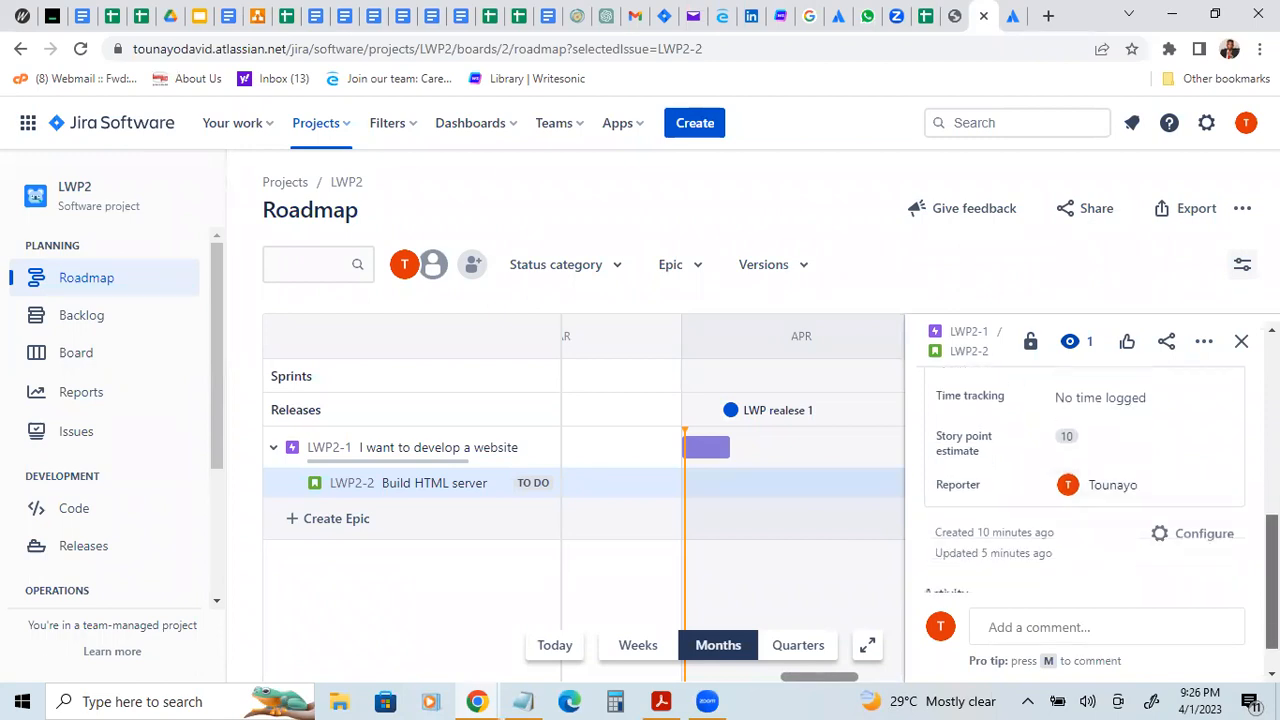
Step: Try to save "4days" as the original estimate of the "Build HTML server" story
scroll(1085, 500, "up", 3)
scroll(1085, 500, "up", 2)
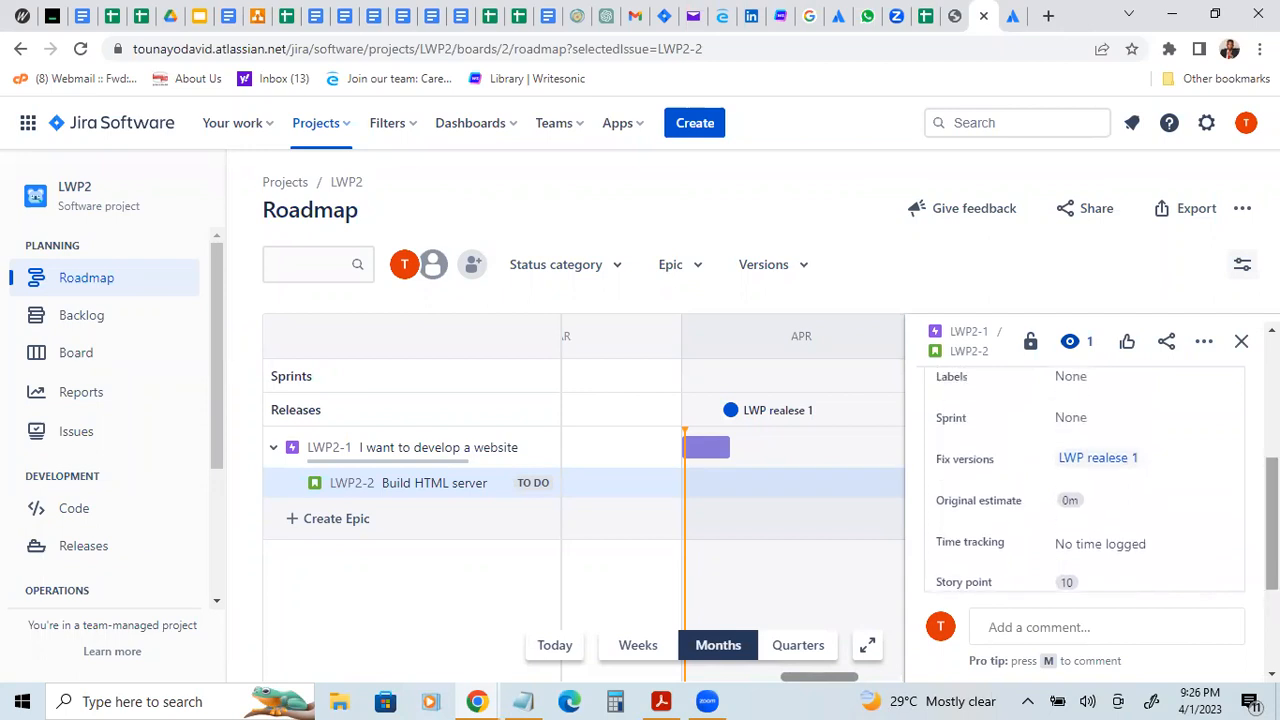
left_click(1079, 498)
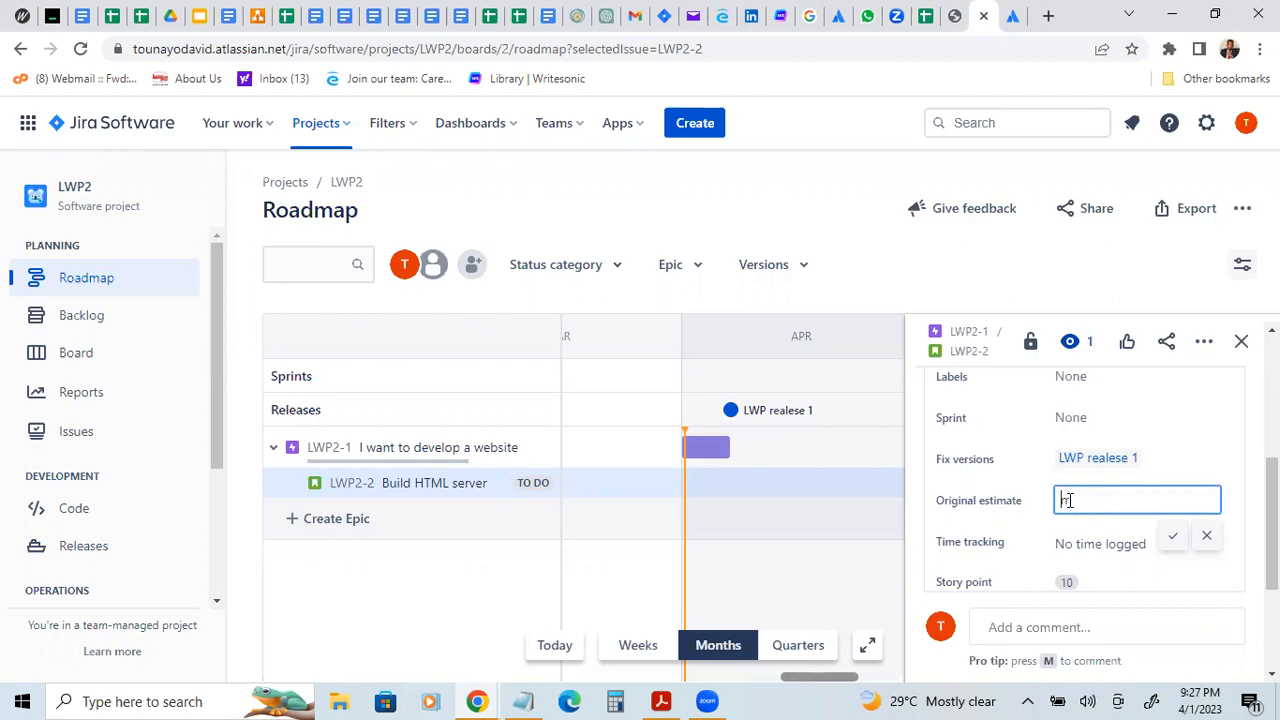
key("BackSpace")
type("4days")
left_click(1177, 537)
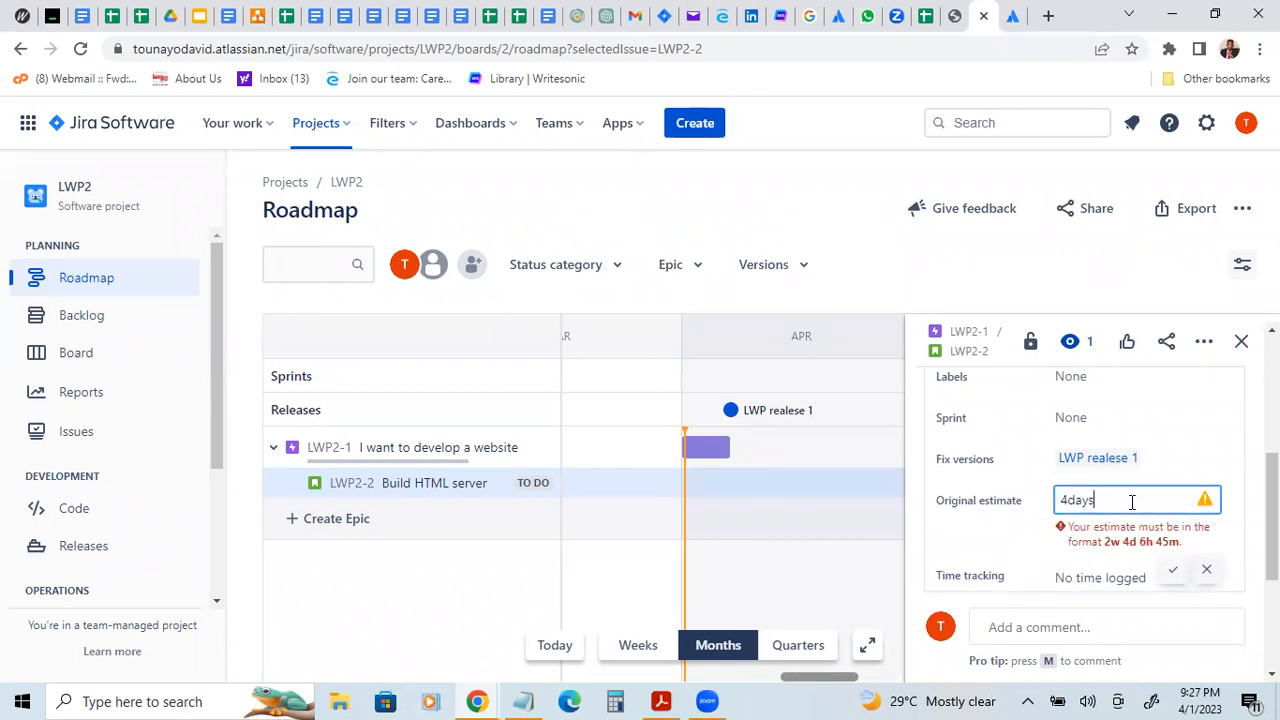
Step: Replace the "4days" entry in the story's original estimate with 04 and save it
key("BackSpace")
key("BackSpace")
key("BackSpace")
key("BackSpace")
key("BackSpace")
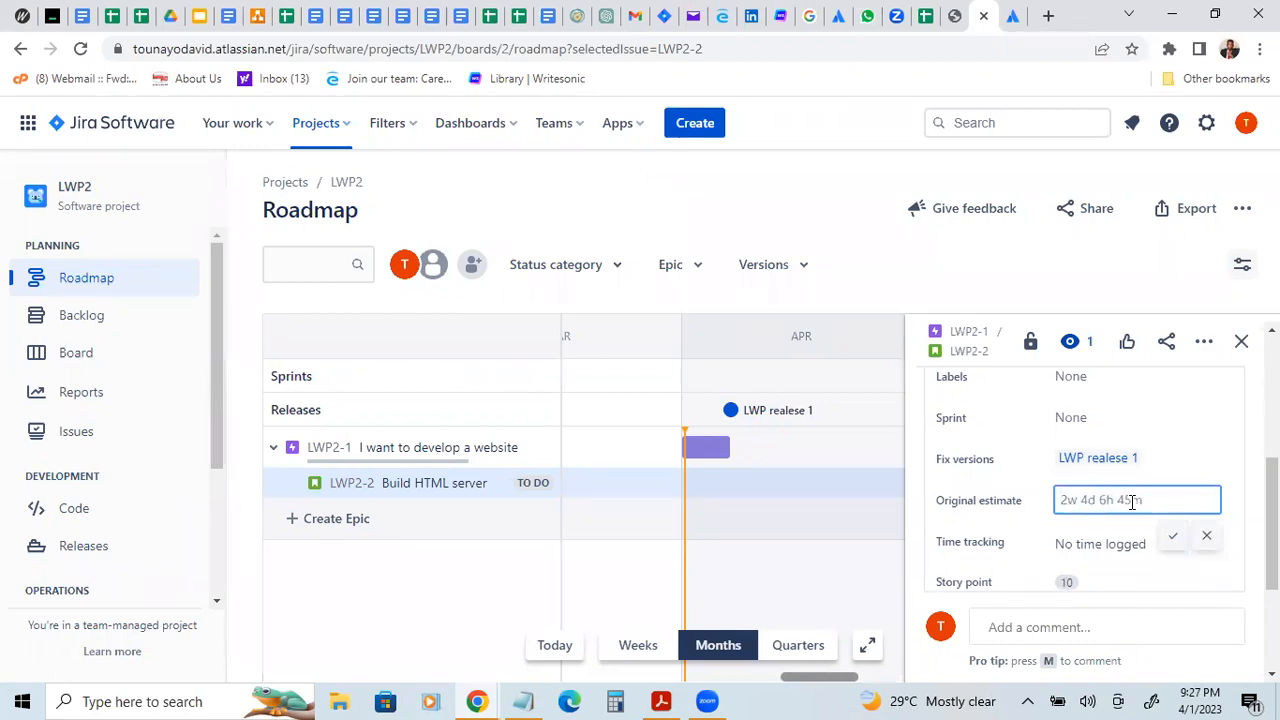
type("04")
left_click(1172, 536)
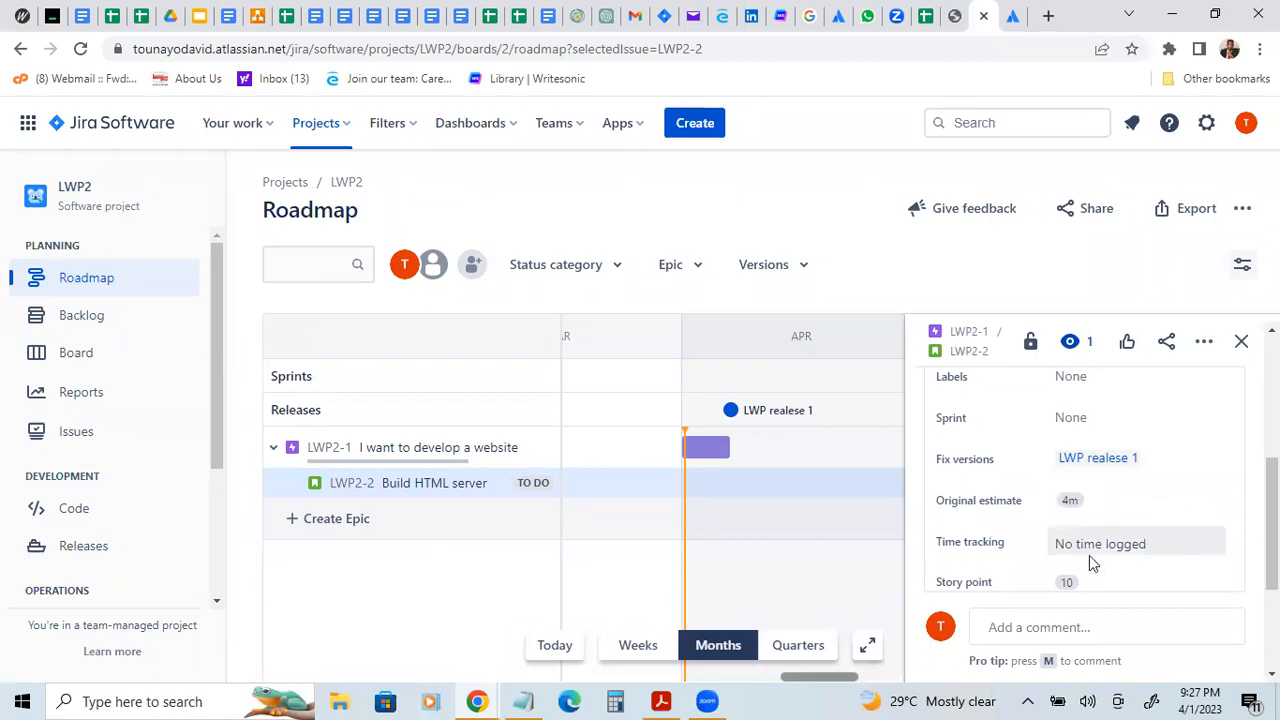
Step: Re-enter the original estimate of the "Build HTML server" story as 4 and save it
left_click(1082, 498)
key("BackSpace")
key("BackSpace")
type("4")
left_click(1175, 540)
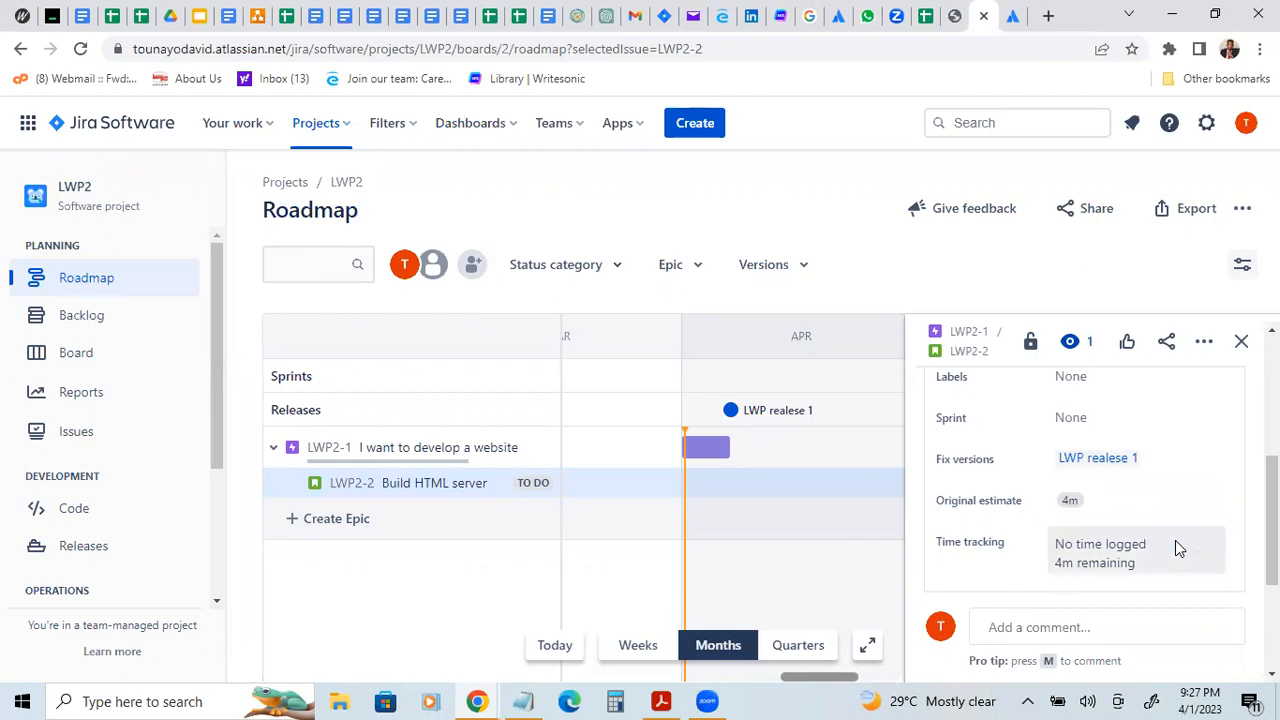
Step: Try 004 as the original estimate of the "Build HTML server" story
left_click(1090, 502)
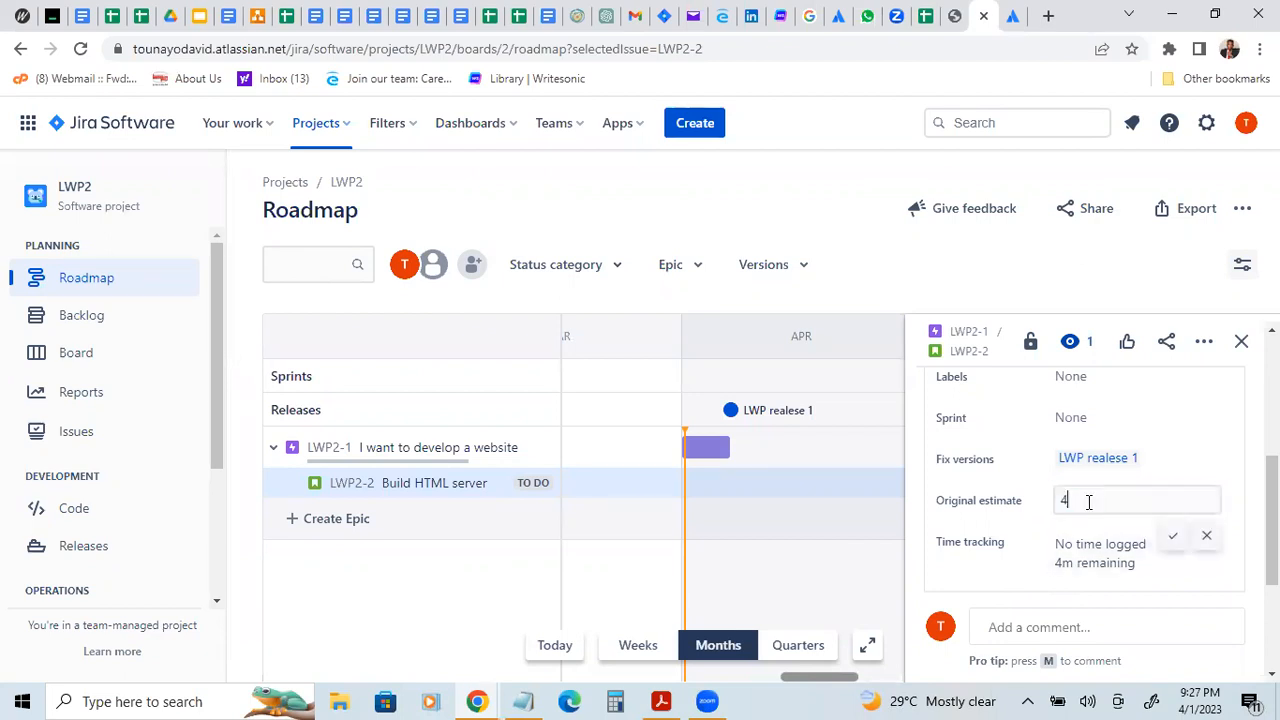
key("BackSpace")
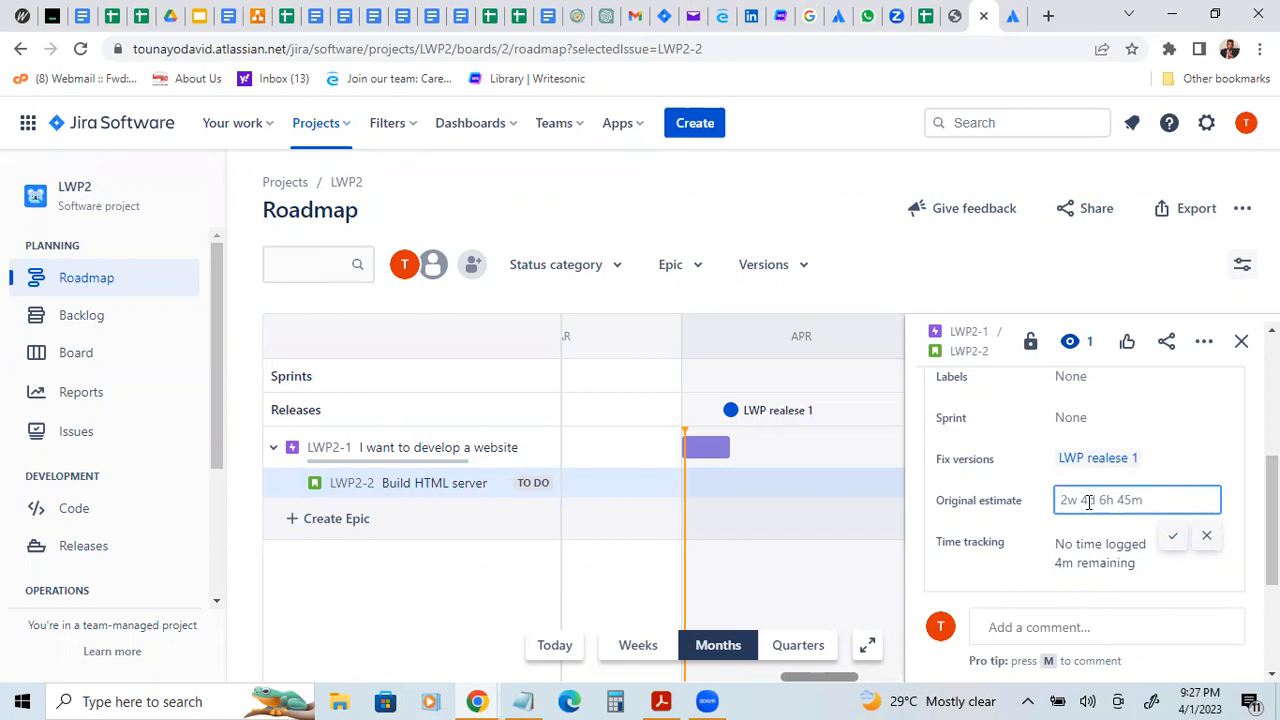
type("0")
type("0")
type("4")
key("Return")
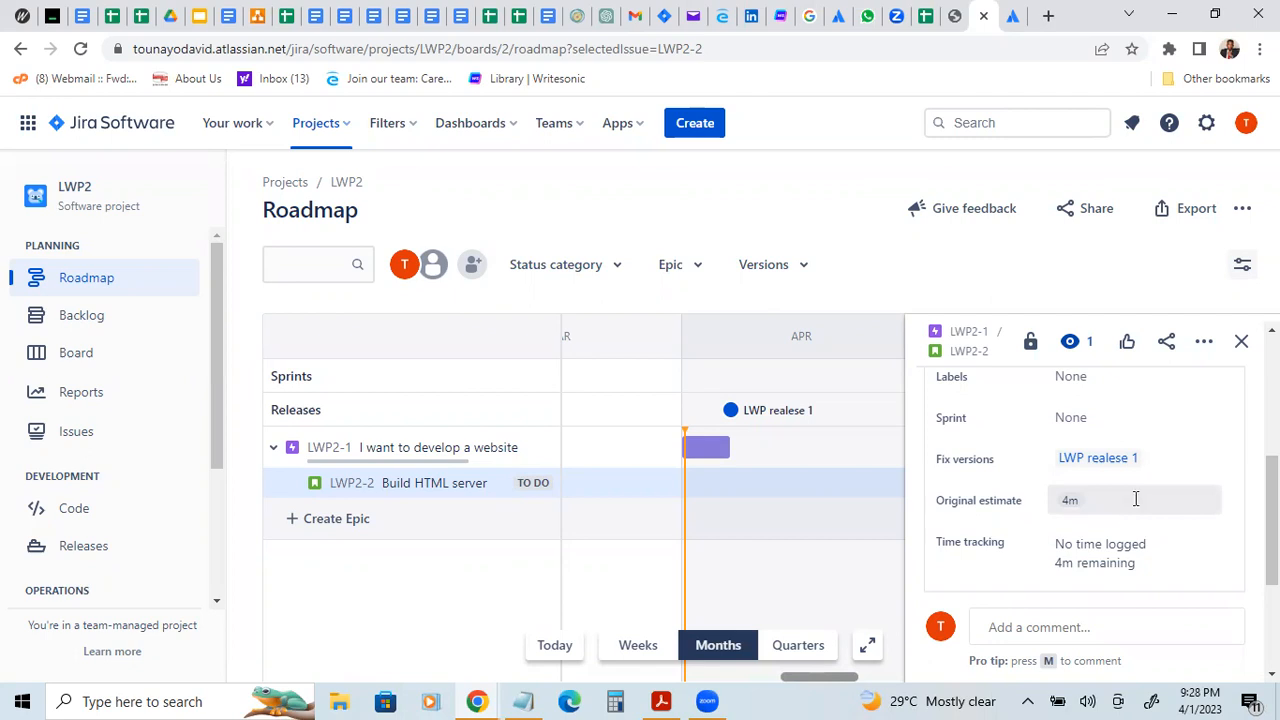
Step: Clear the original estimate of the "Build HTML server" story
left_click(1134, 498)
key("BackSpace")
key("BackSpace")
key("BackSpace")
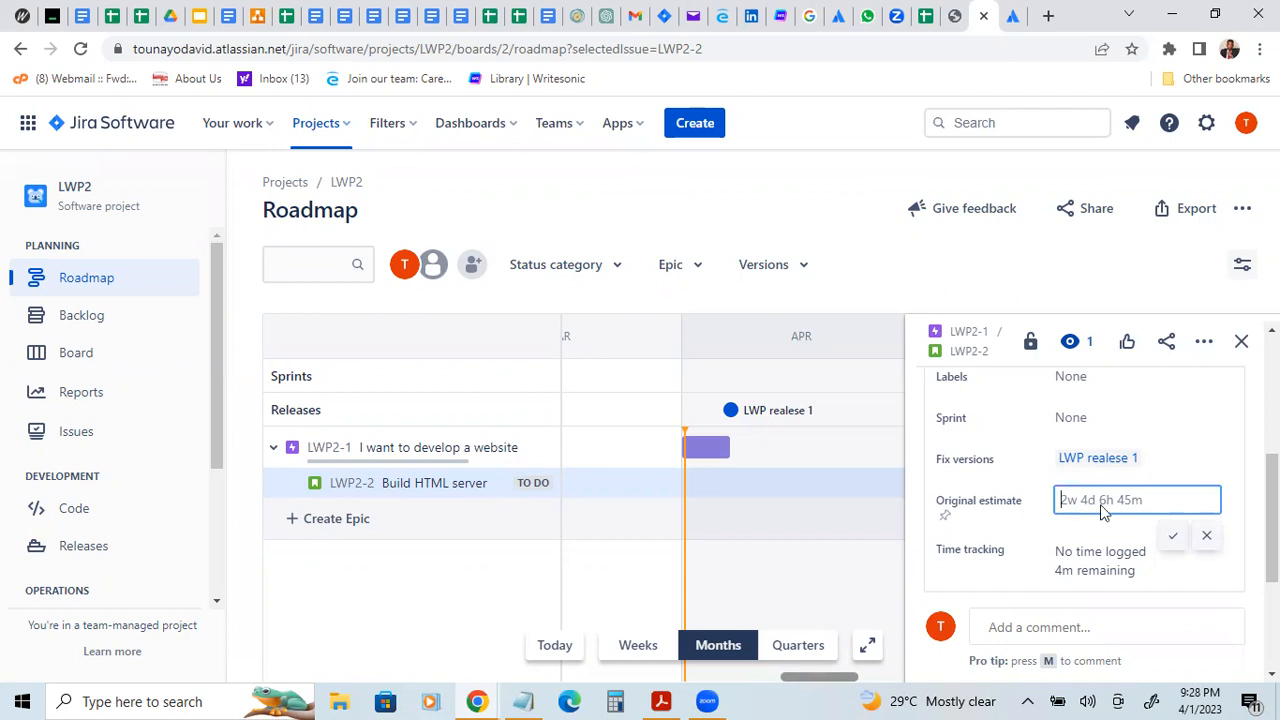
key(".")
left_click(1226, 495)
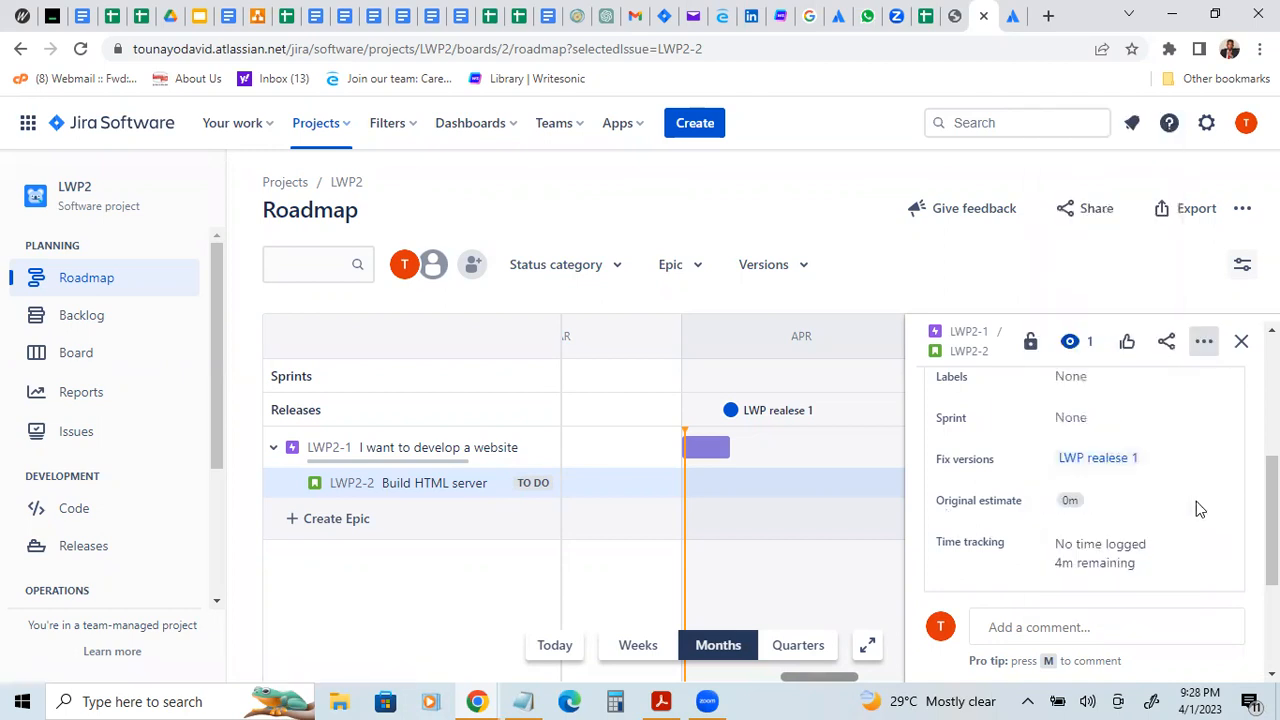
left_click(1111, 502)
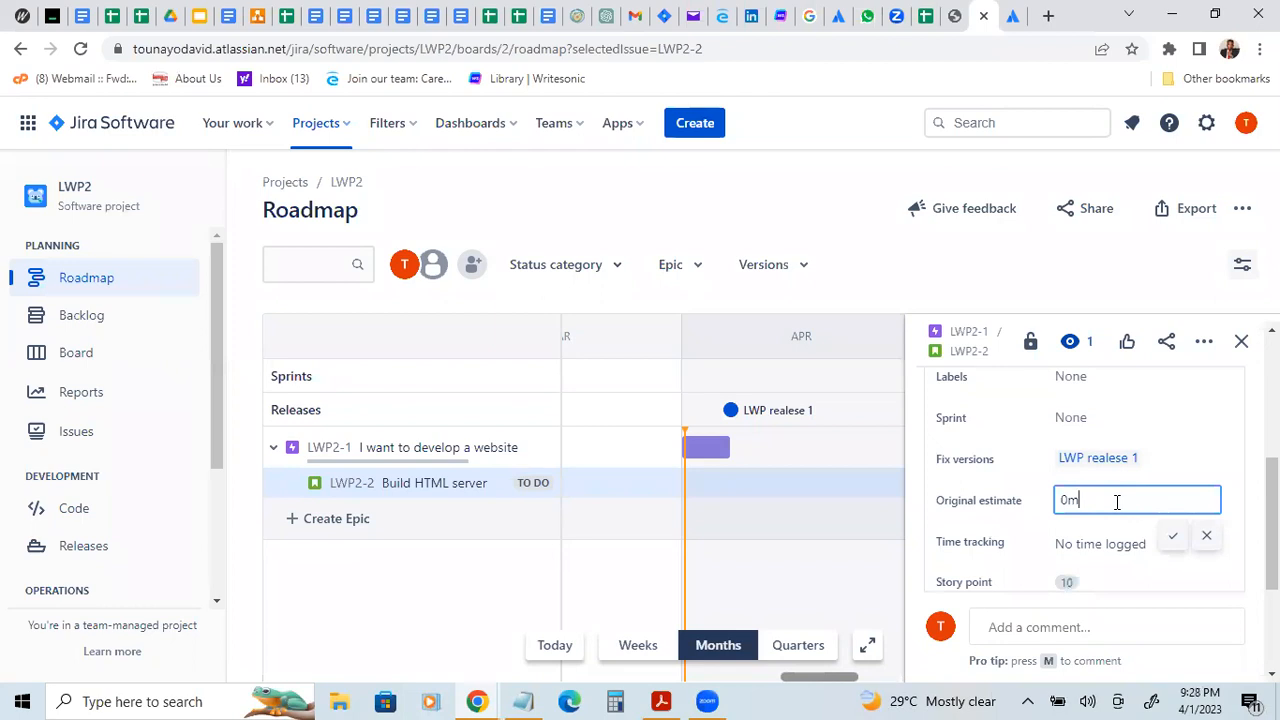
key("BackSpace")
key("BackSpace")
left_click(1209, 539)
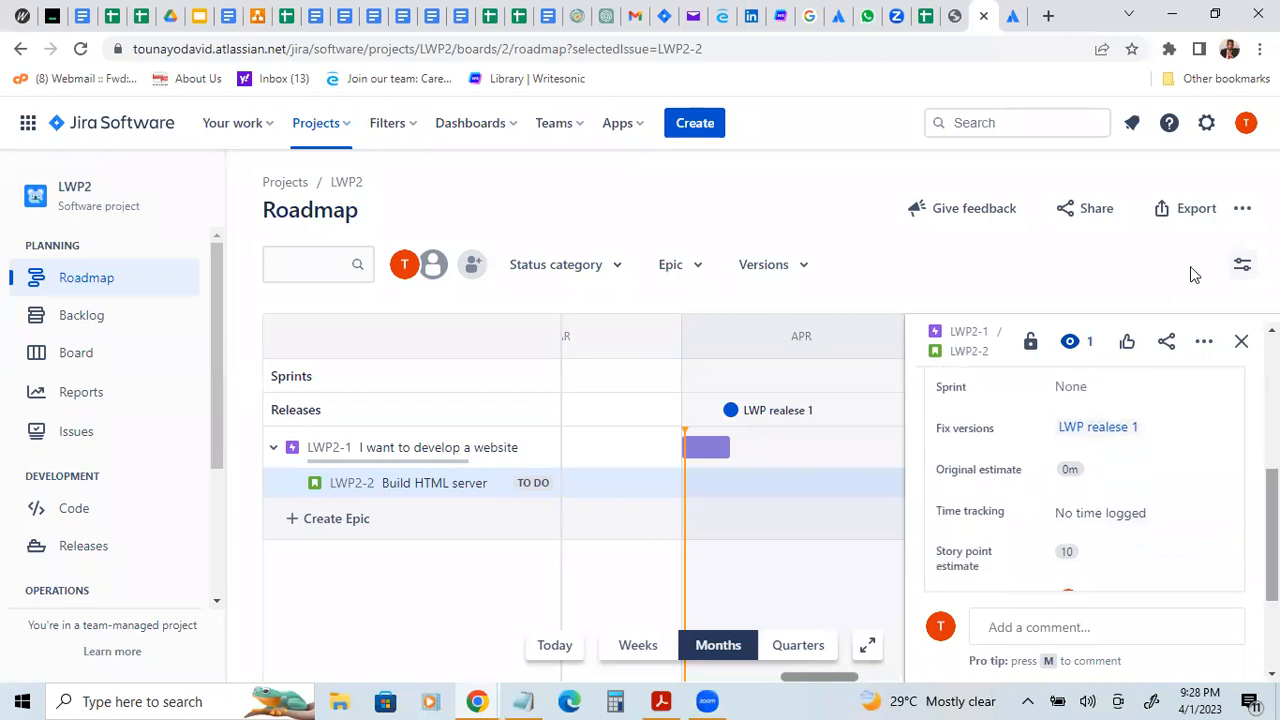
Step: Close the "Build HTML server" story's details, then reopen the story from the roadmap and look over its details
left_click(1241, 343)
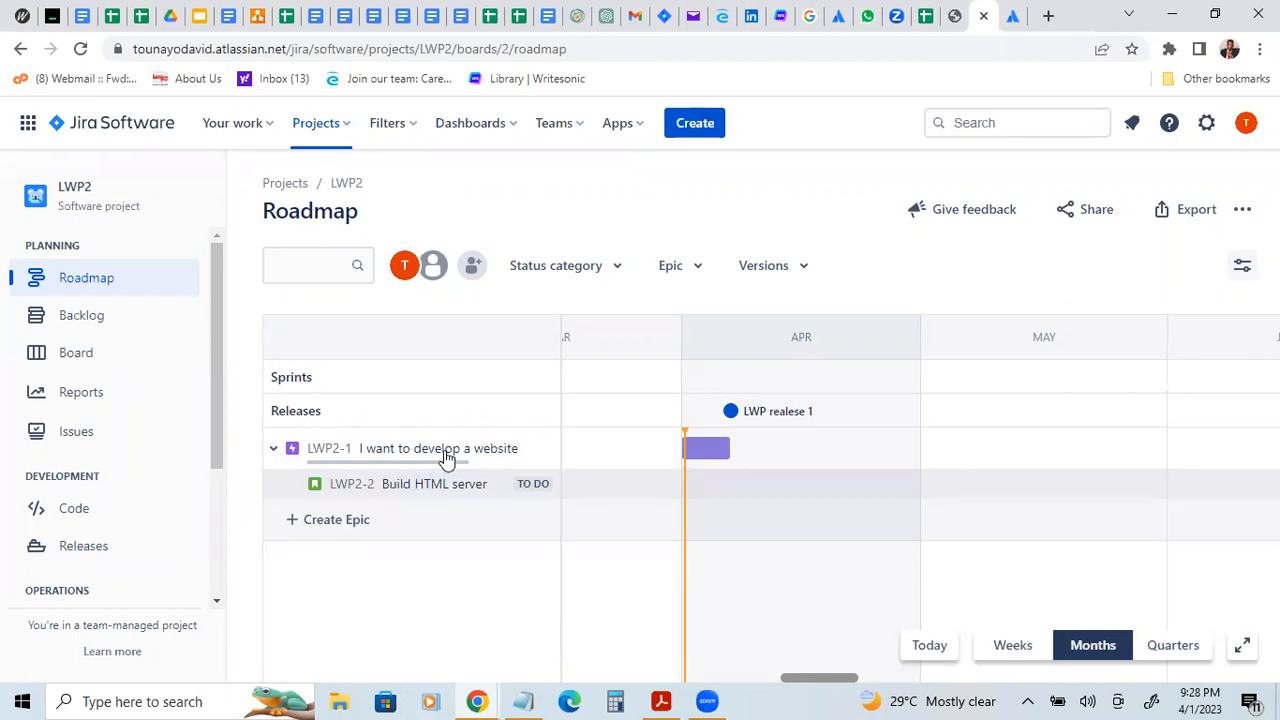
left_click(451, 478)
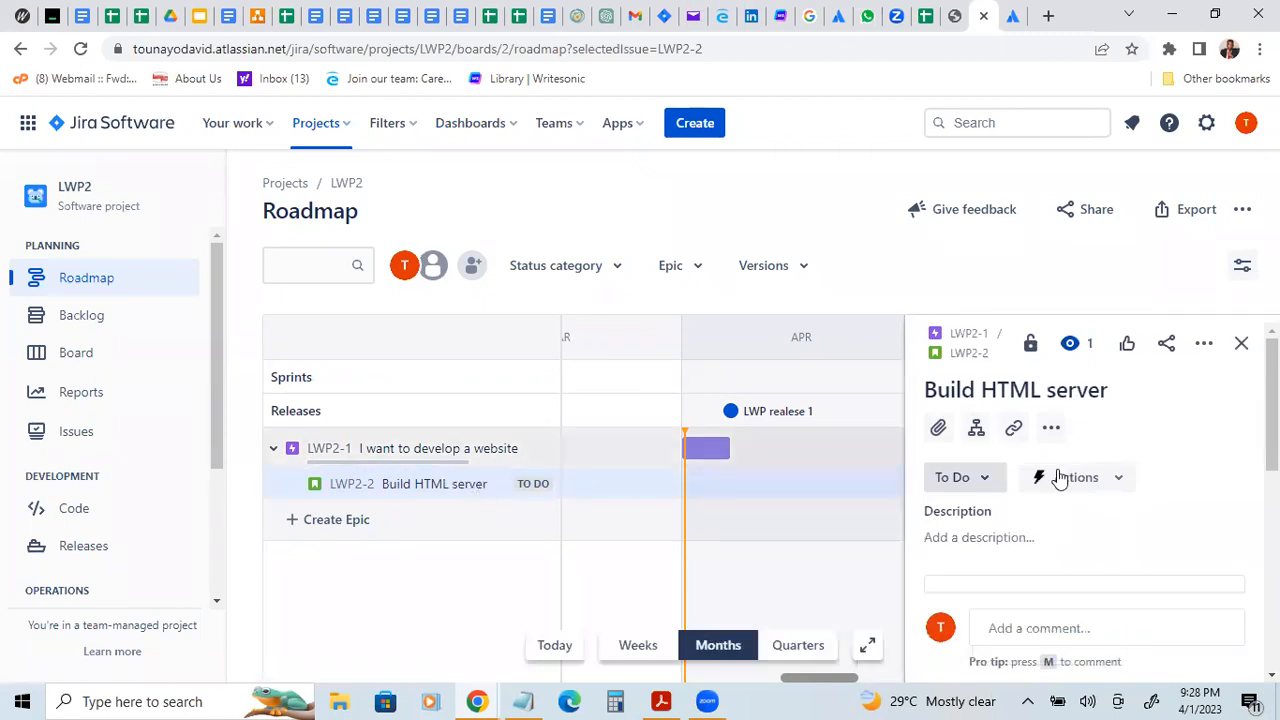
scroll(1076, 477, "down", 1)
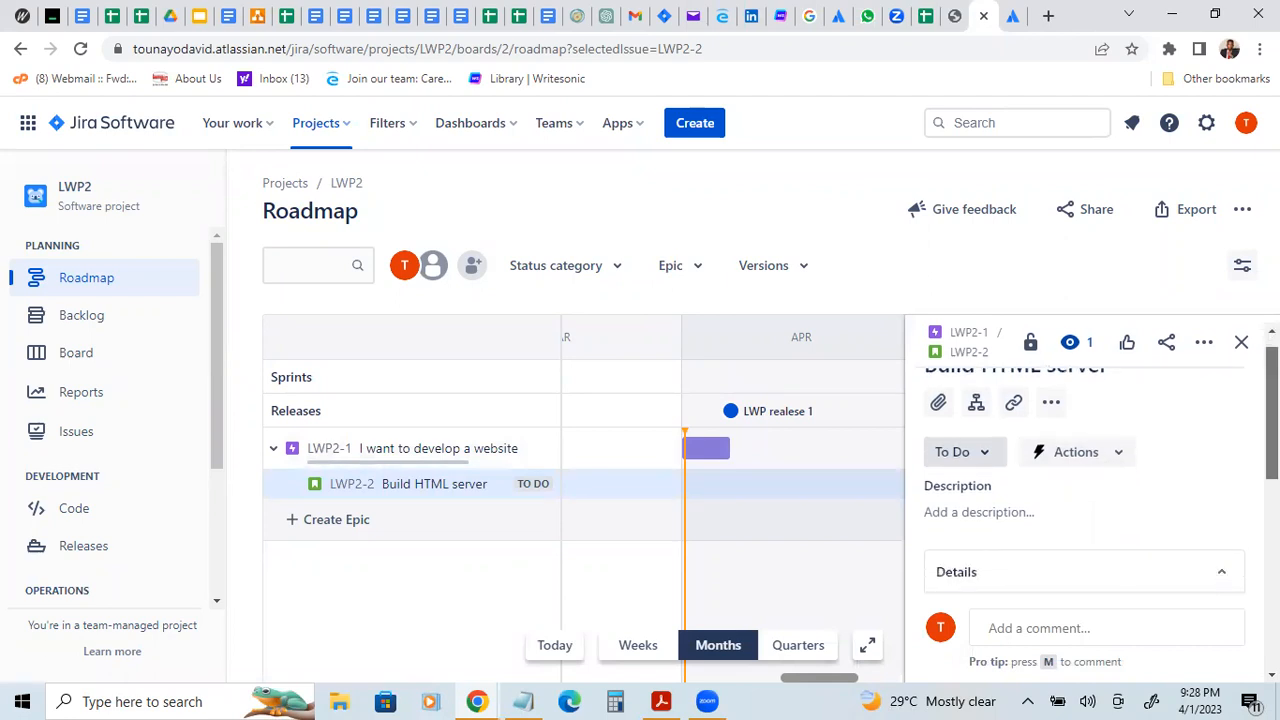
scroll(1076, 477, "up", 1)
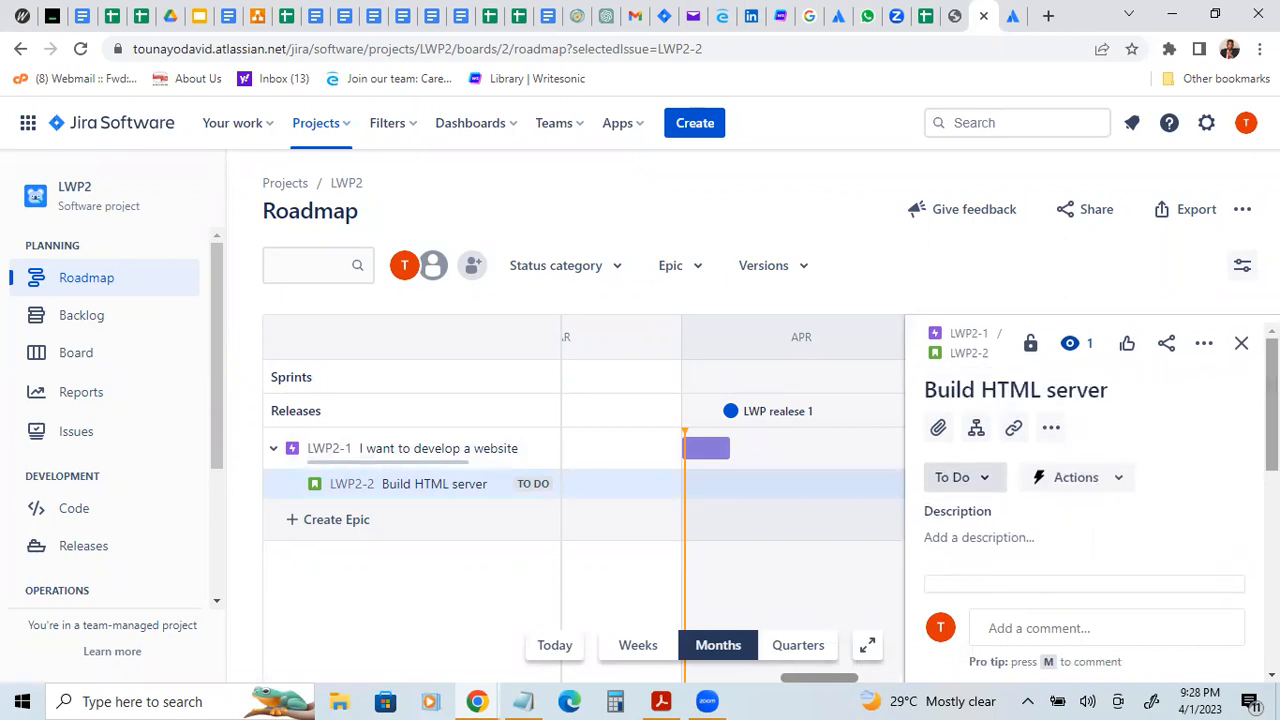
Step: Add a subtask named "code HTML" to the "Build HTML server" story
left_click(976, 427)
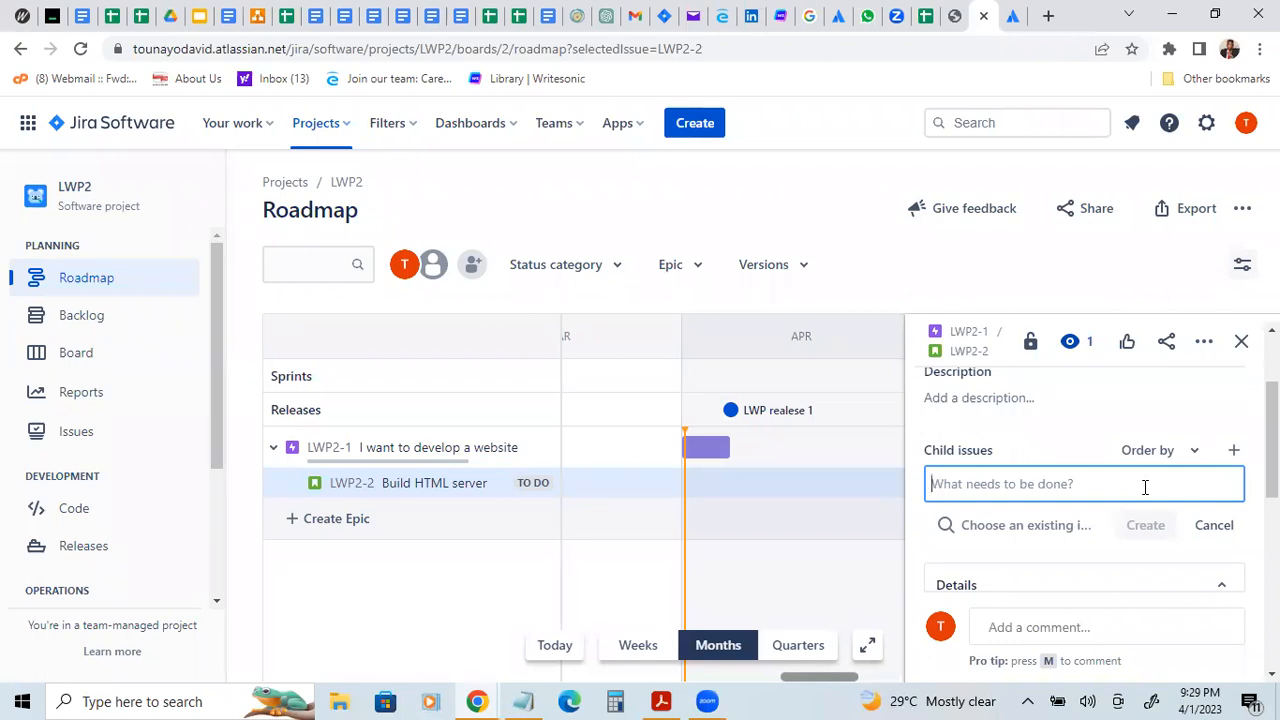
key("period")
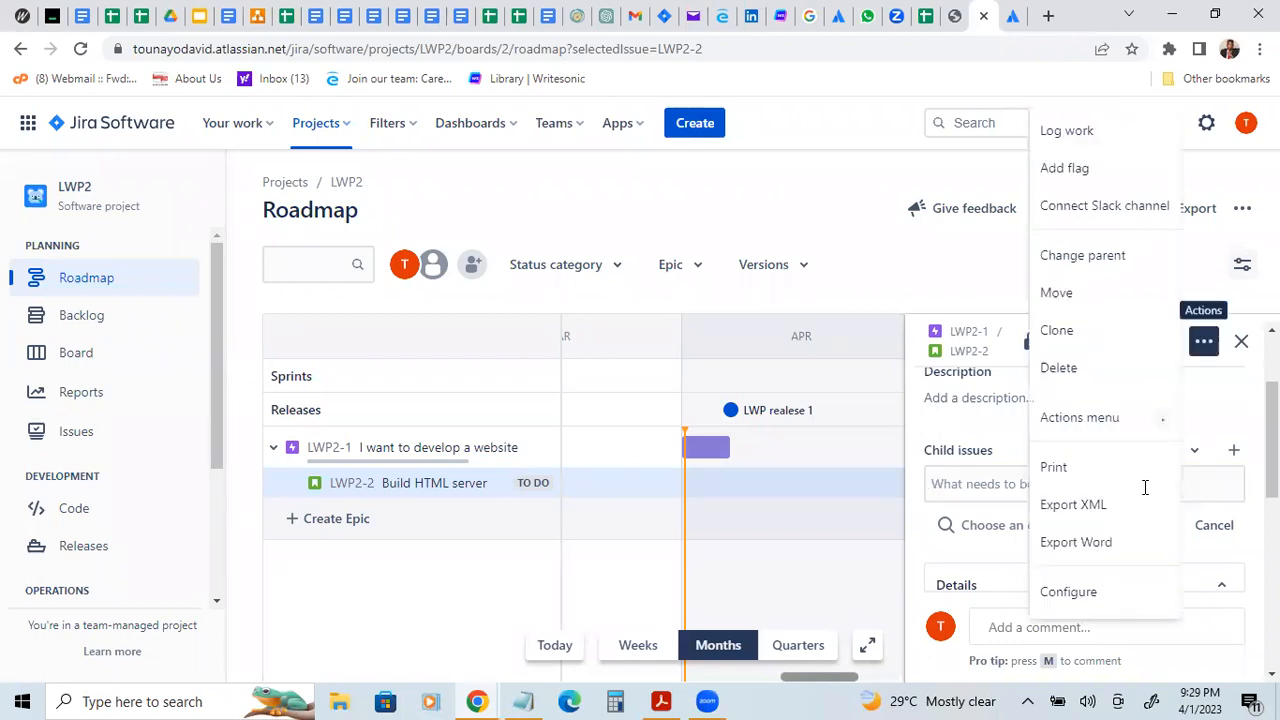
left_click(989, 482)
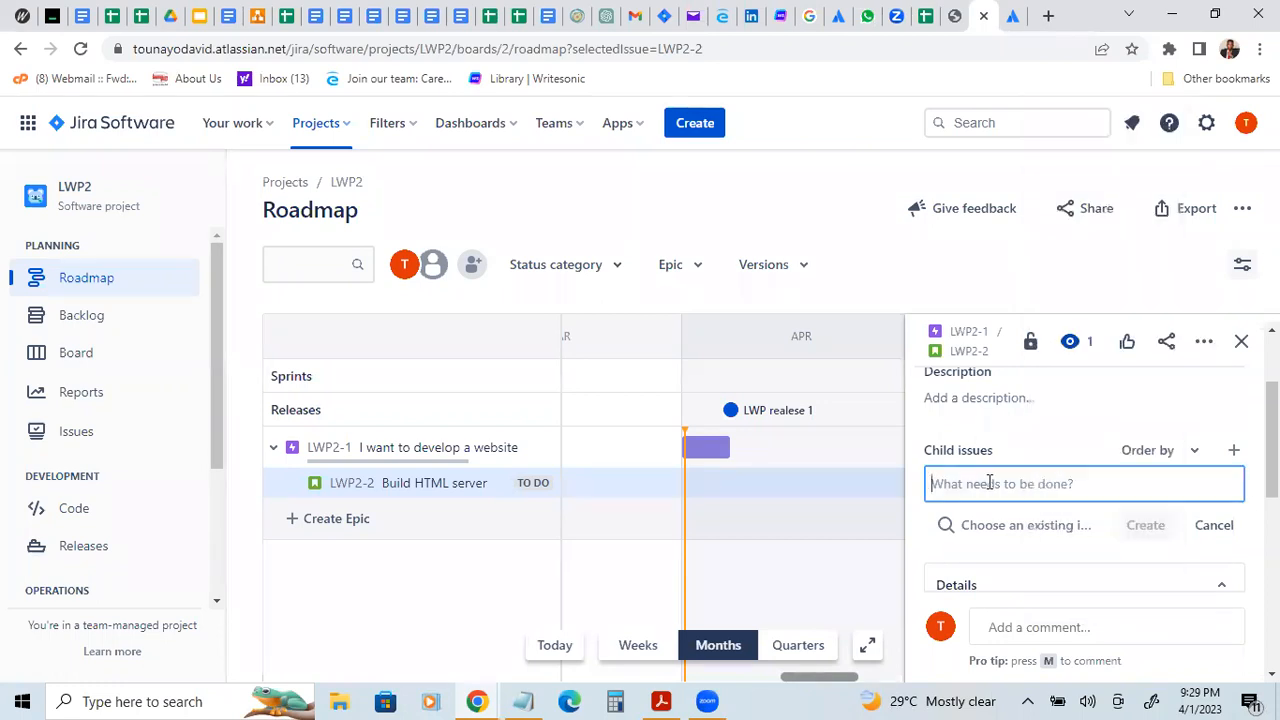
type("dev")
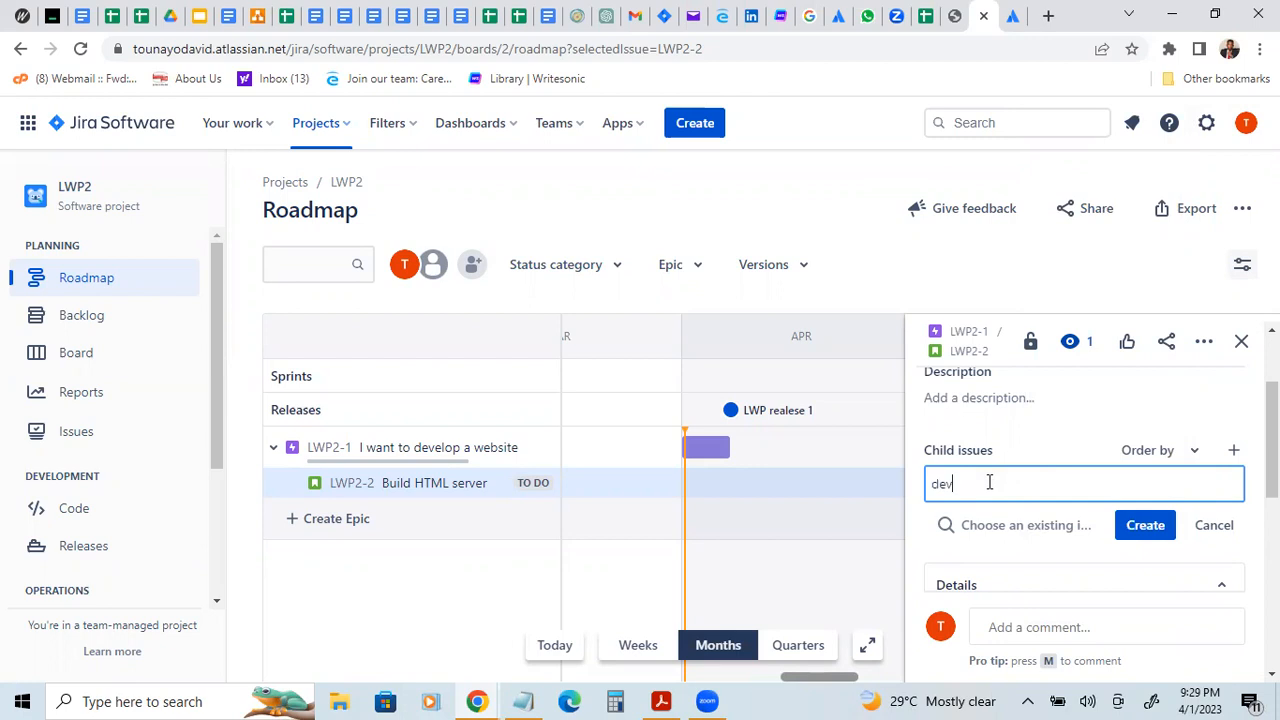
type("elop")
key("BackSpace")
key("BackSpace")
key("BackSpace")
key("BackSpace")
key("BackSpace")
key("BackSpace")
key("BackSpace")
type("code HTML")
left_click(1132, 521)
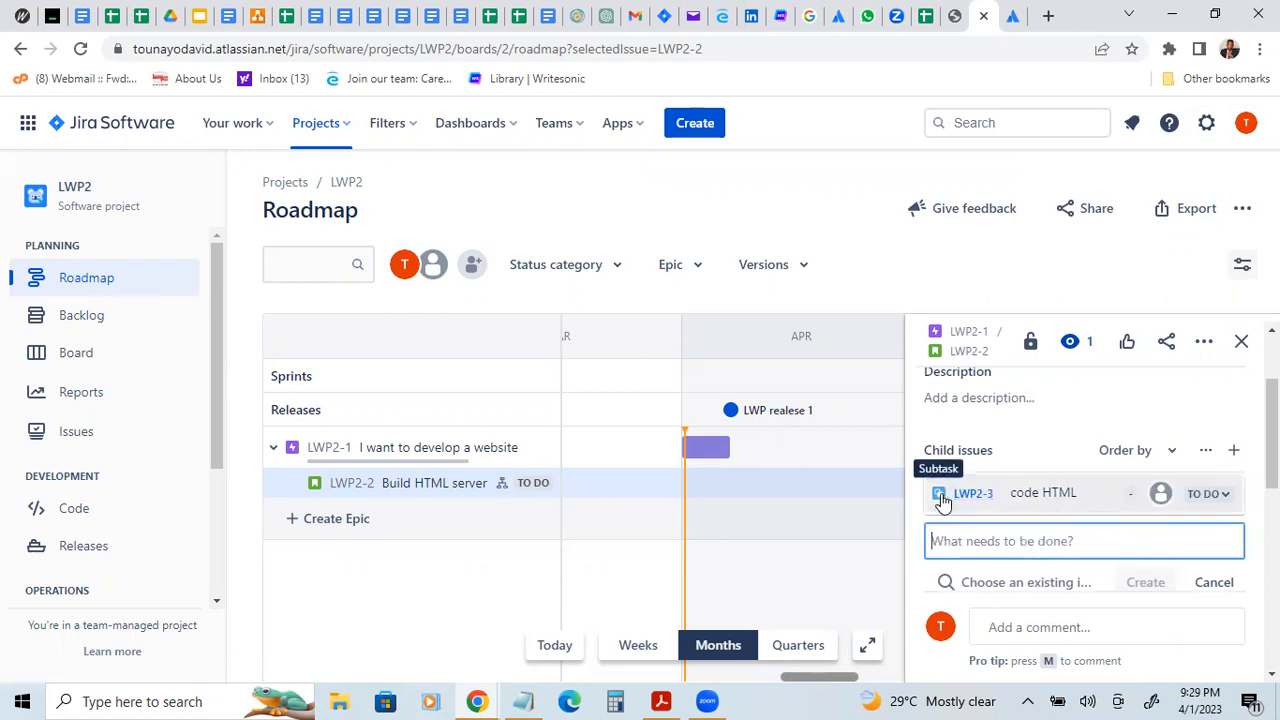
Step: View the "code HTML" subtask's details, close them, and reopen the "Build HTML server" story from the roadmap
left_click(942, 497)
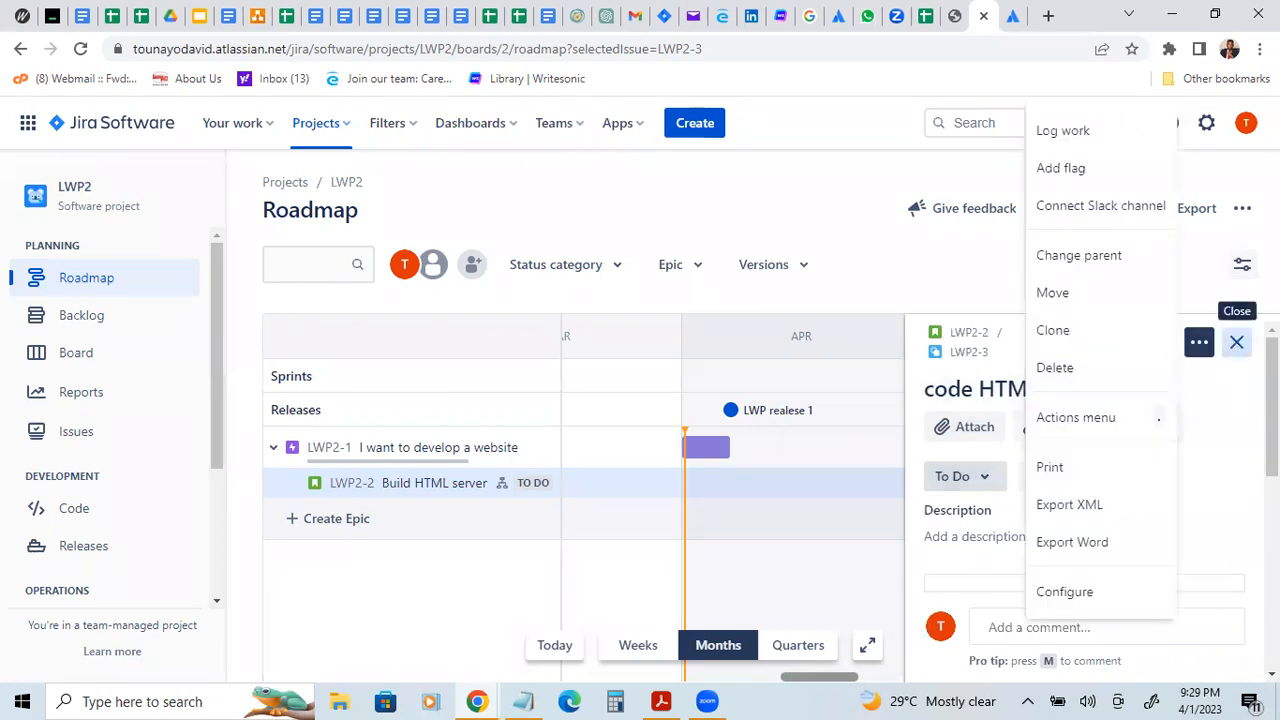
left_click(1236, 344)
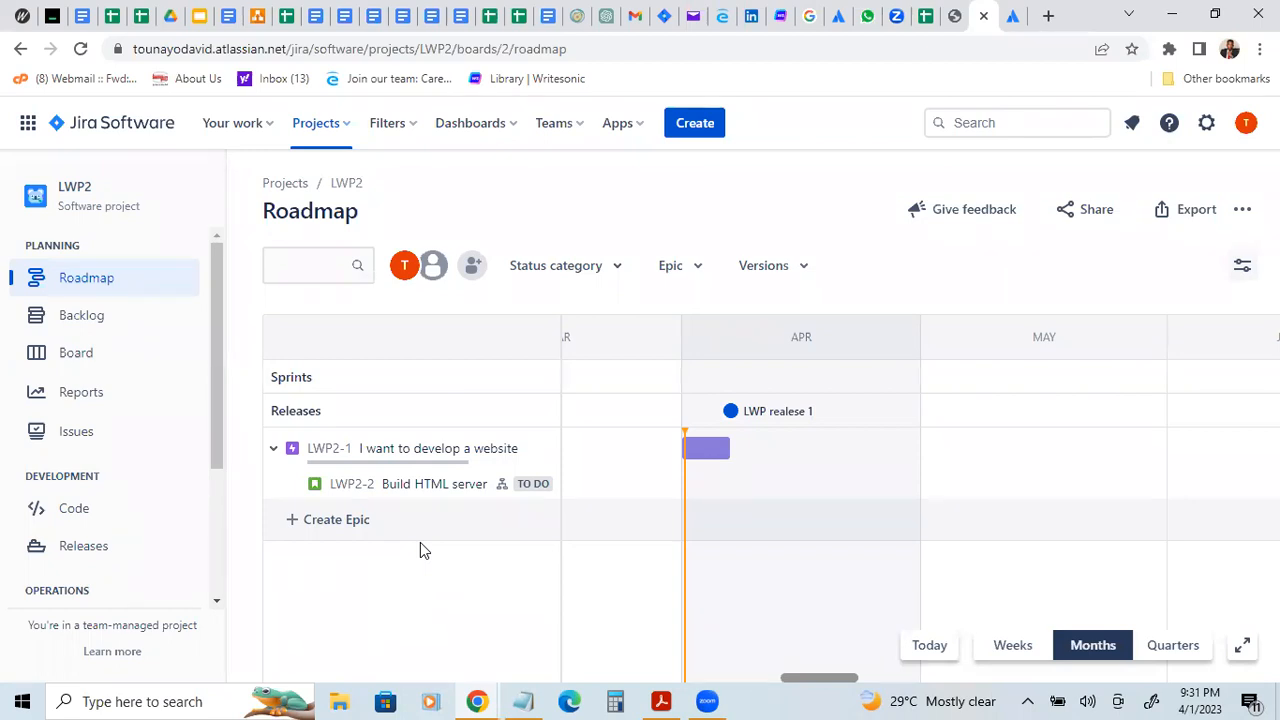
left_click(320, 490)
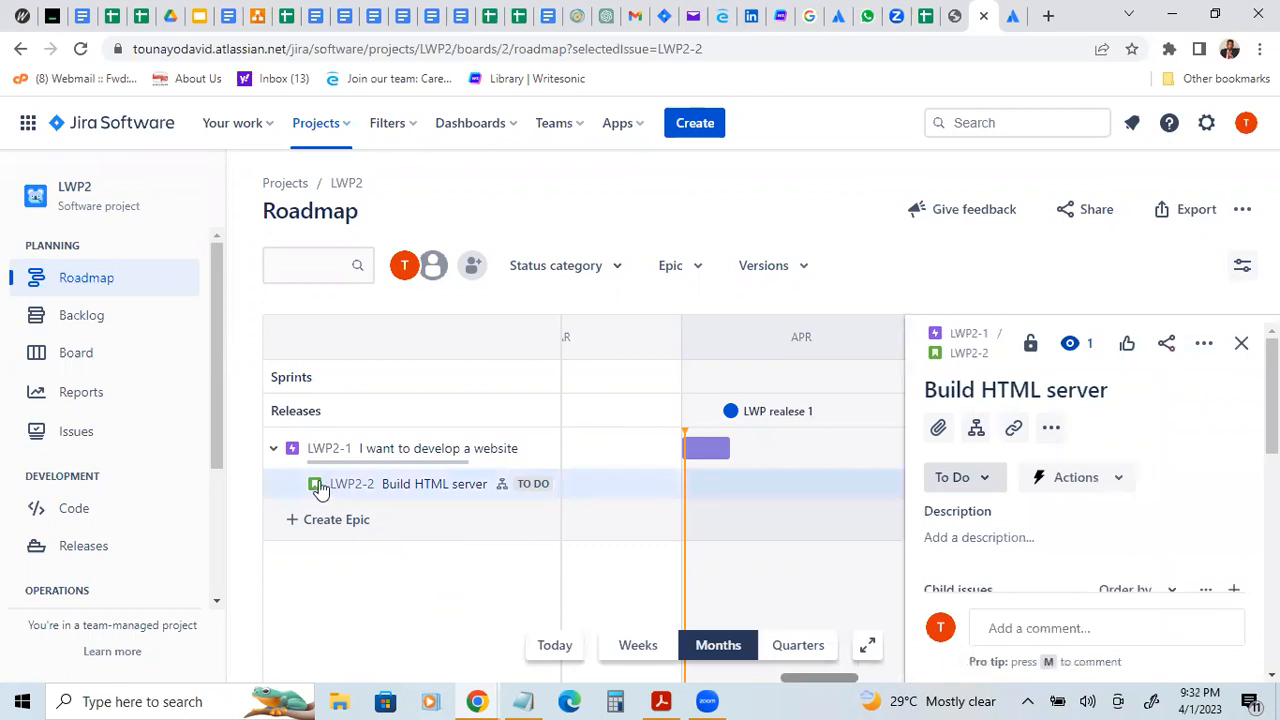
Step: Filter the roadmap by the status categories To Do, In Progress and Done, and close the story's details
left_click(617, 278)
left_click(696, 272)
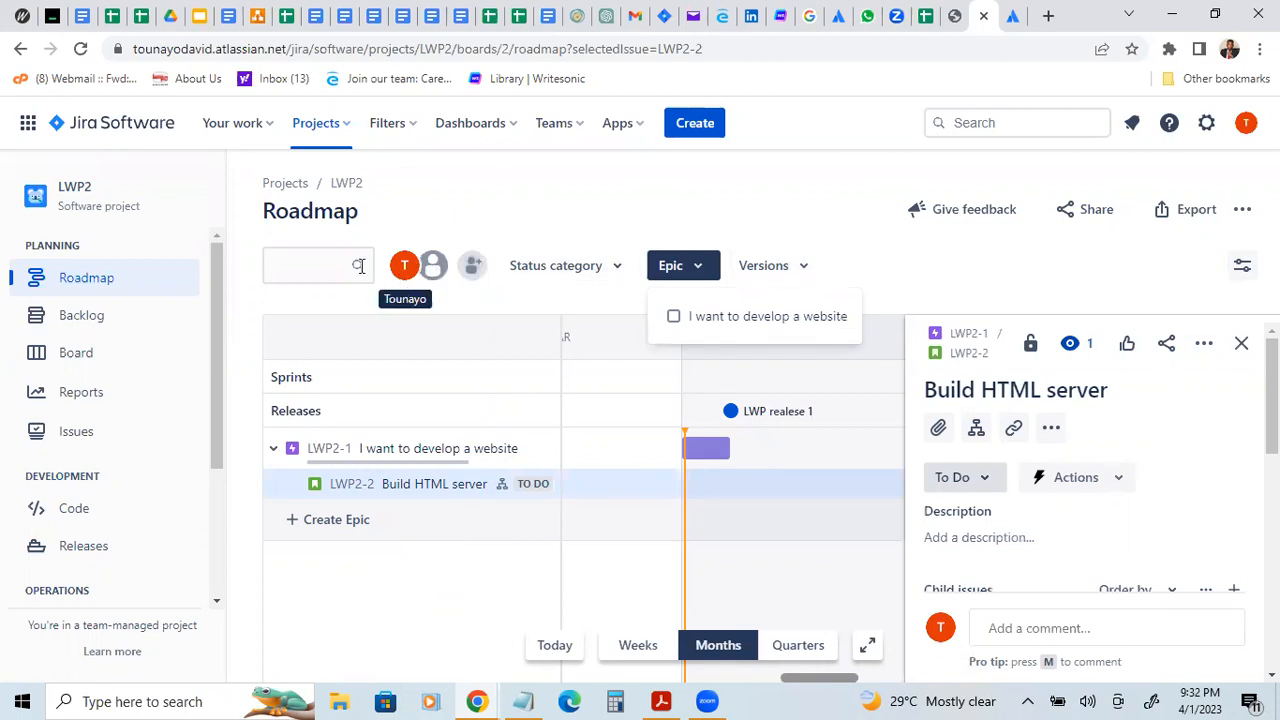
left_click(620, 277)
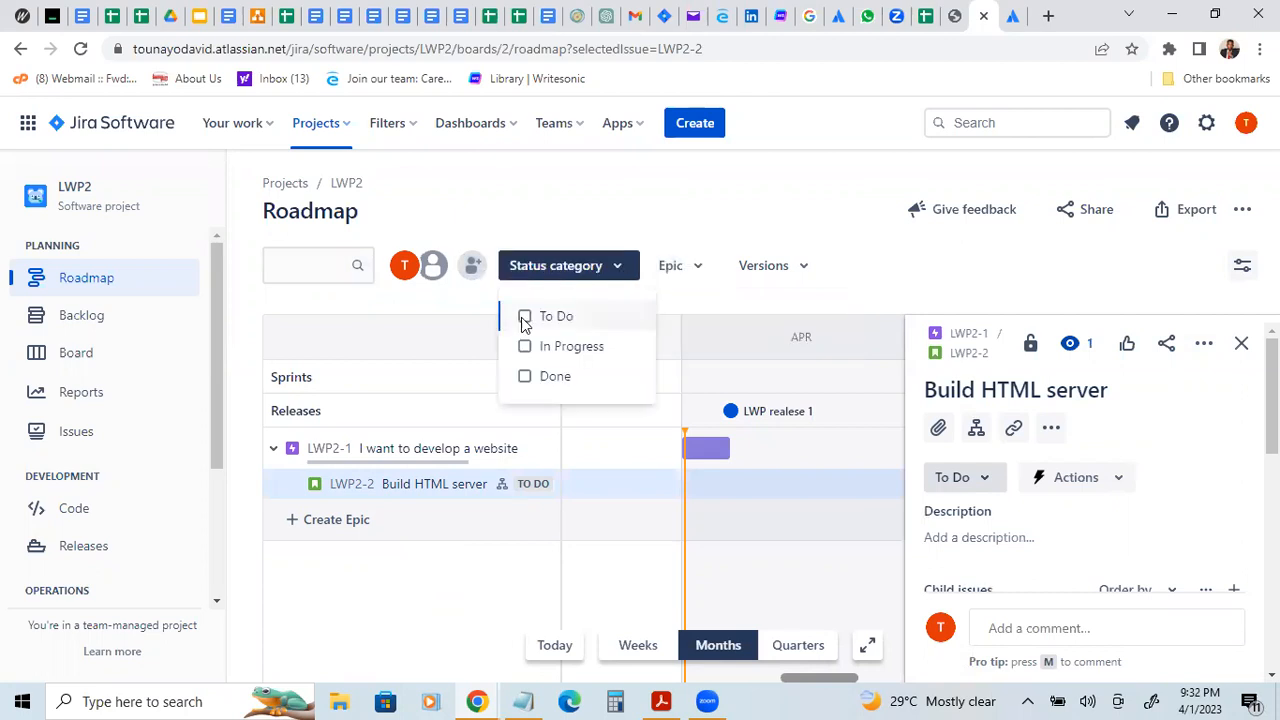
left_click(526, 347)
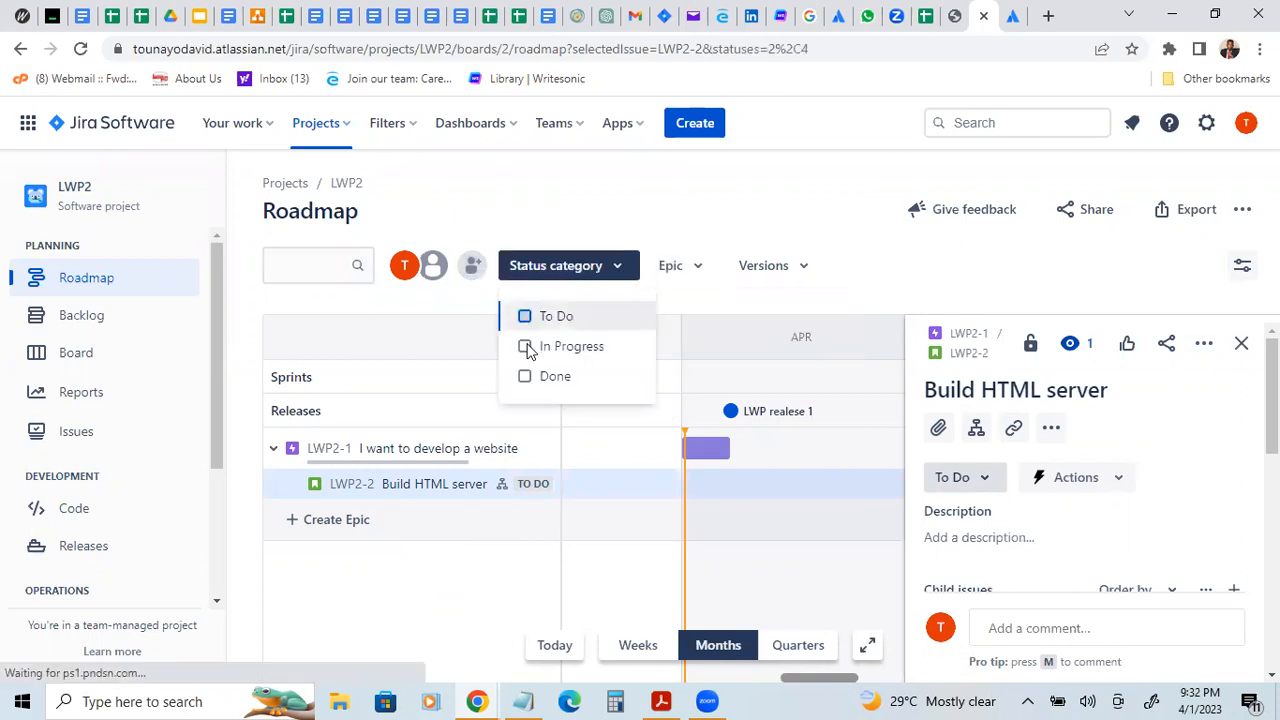
left_click(526, 378)
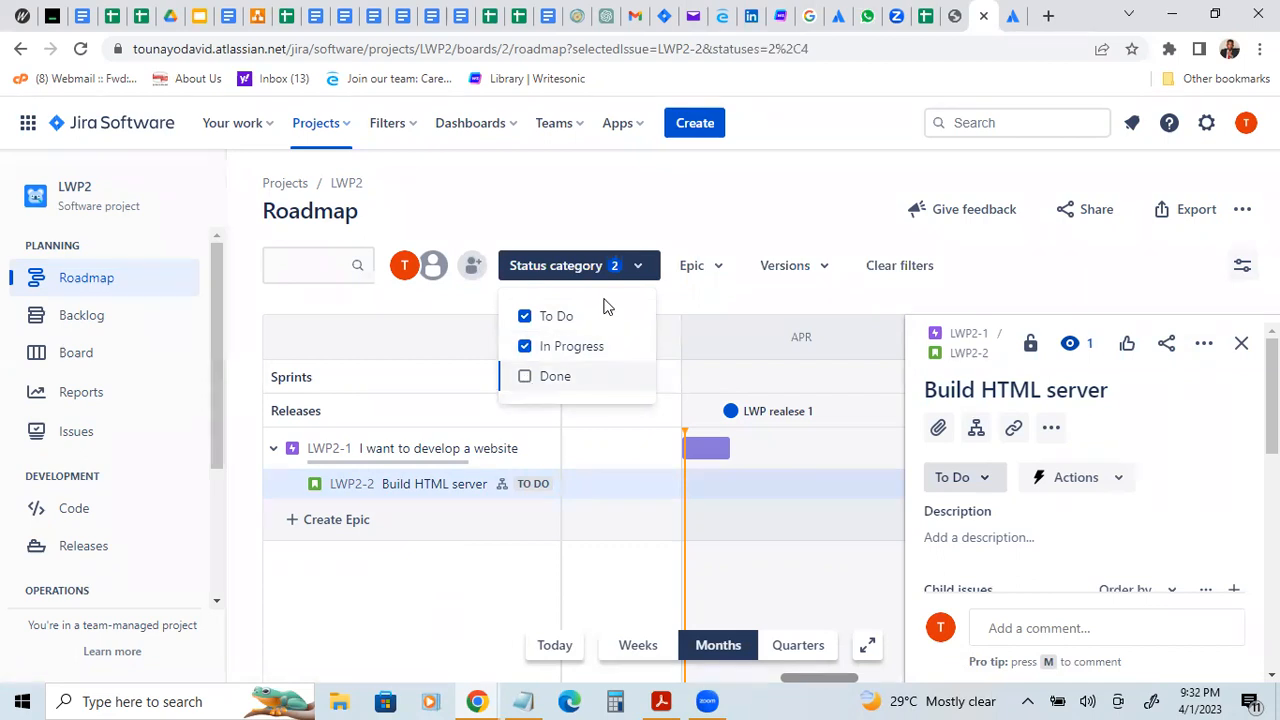
left_click(630, 187)
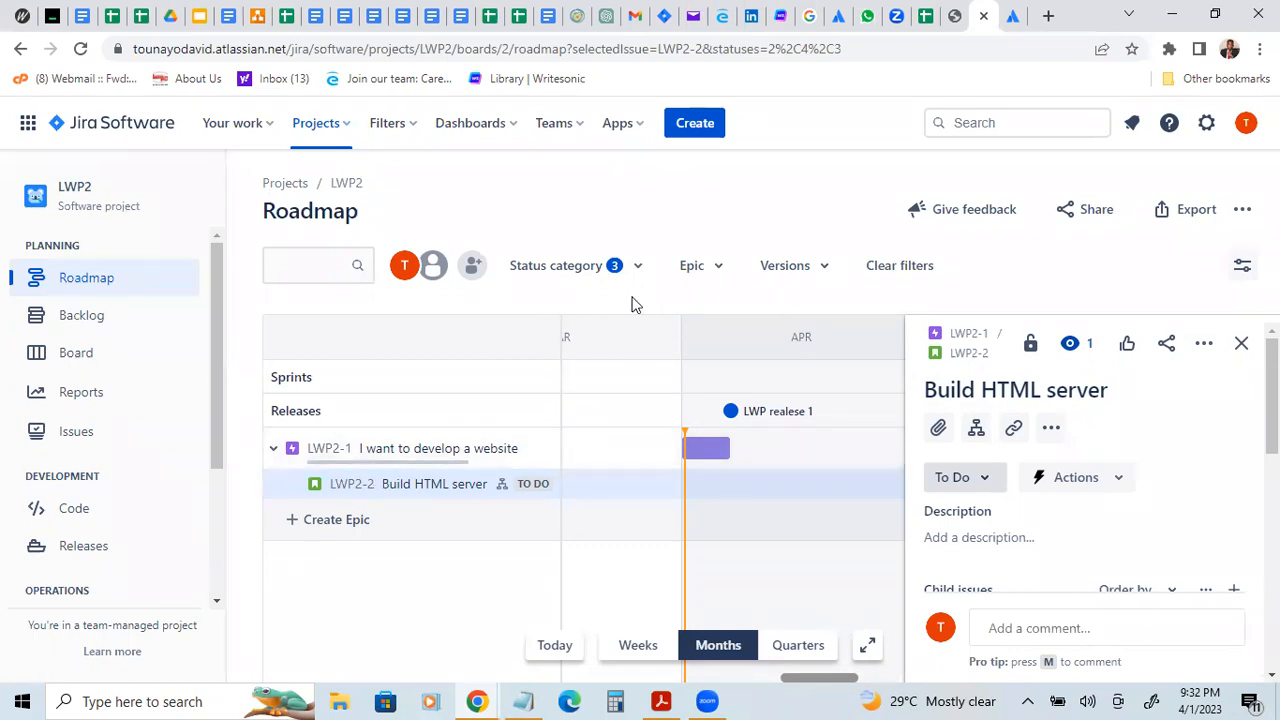
left_click(1241, 343)
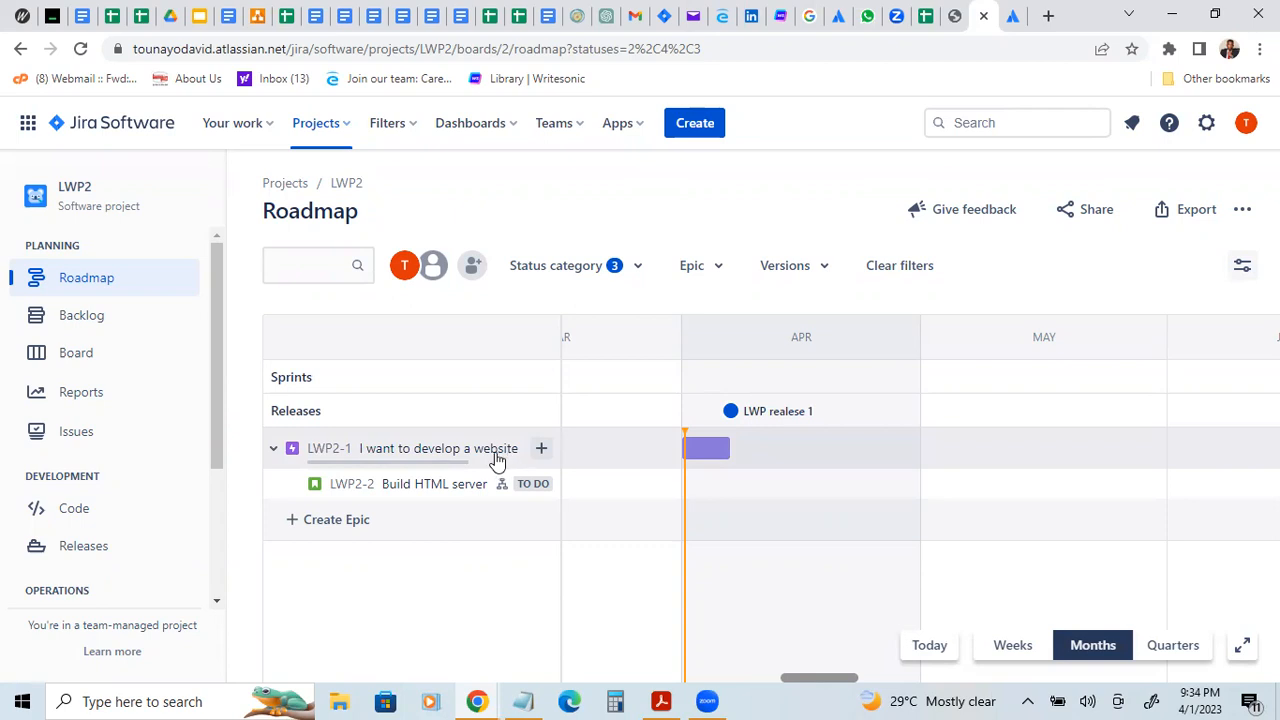
Step: Add a child issue of type Task named "Create a landing page" to the "I want to develop a website" epic
left_click(539, 450)
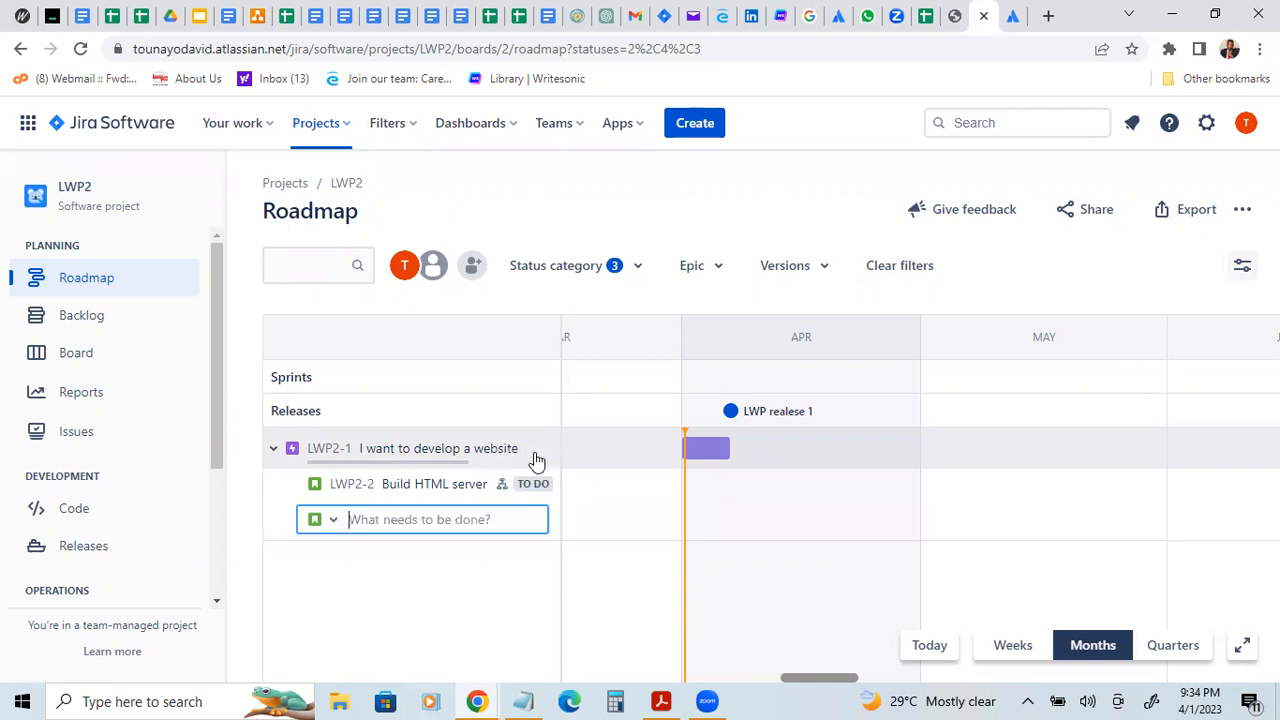
left_click(334, 520)
left_click(338, 516)
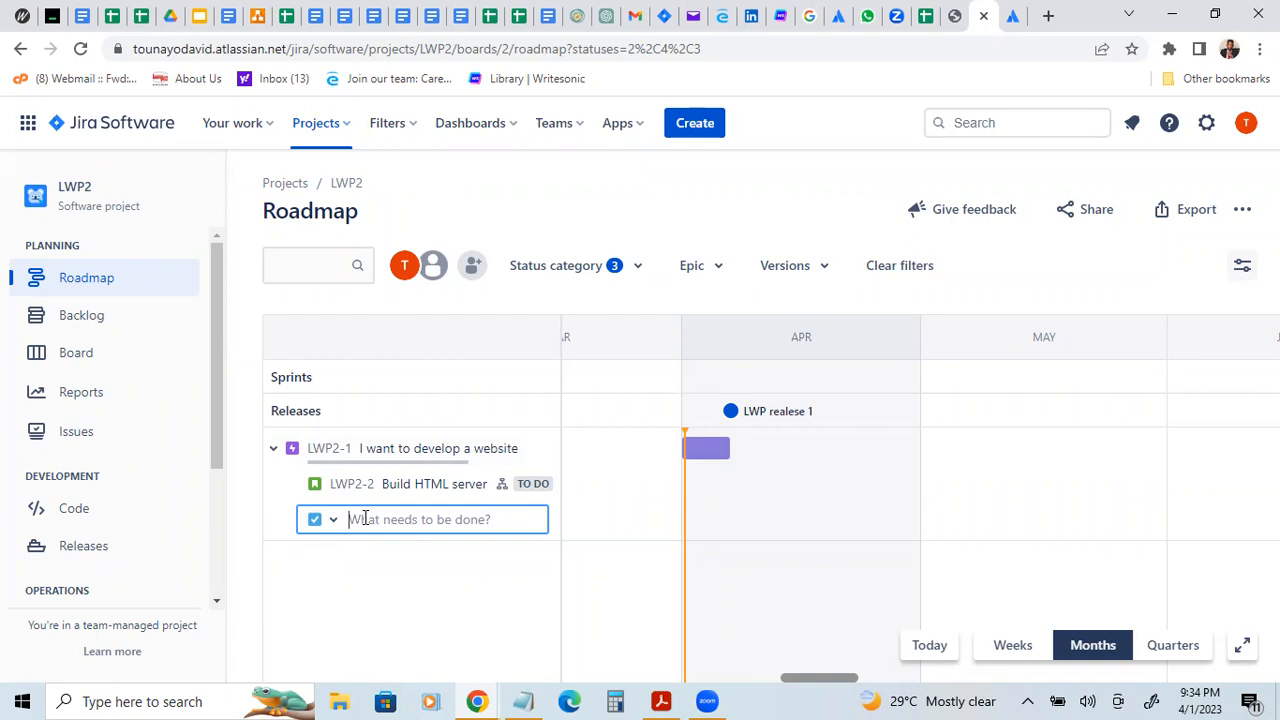
type("Creat")
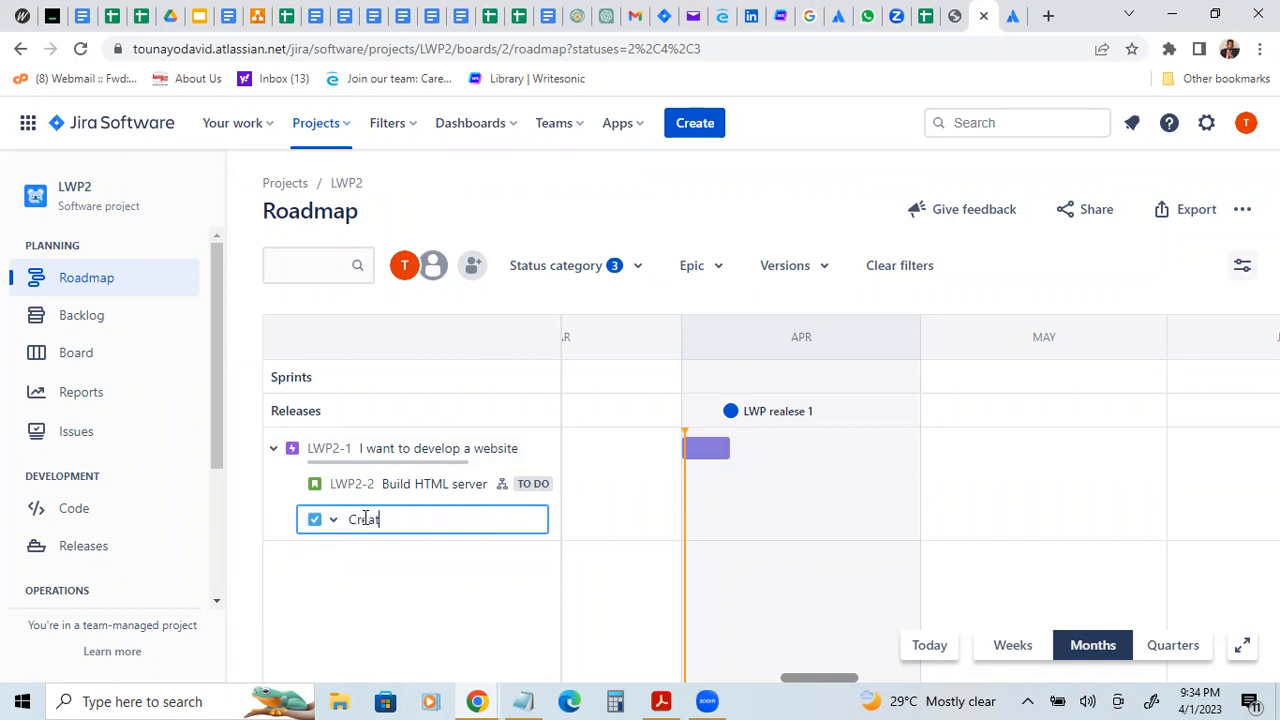
type(" a landin g page")
key("Return")
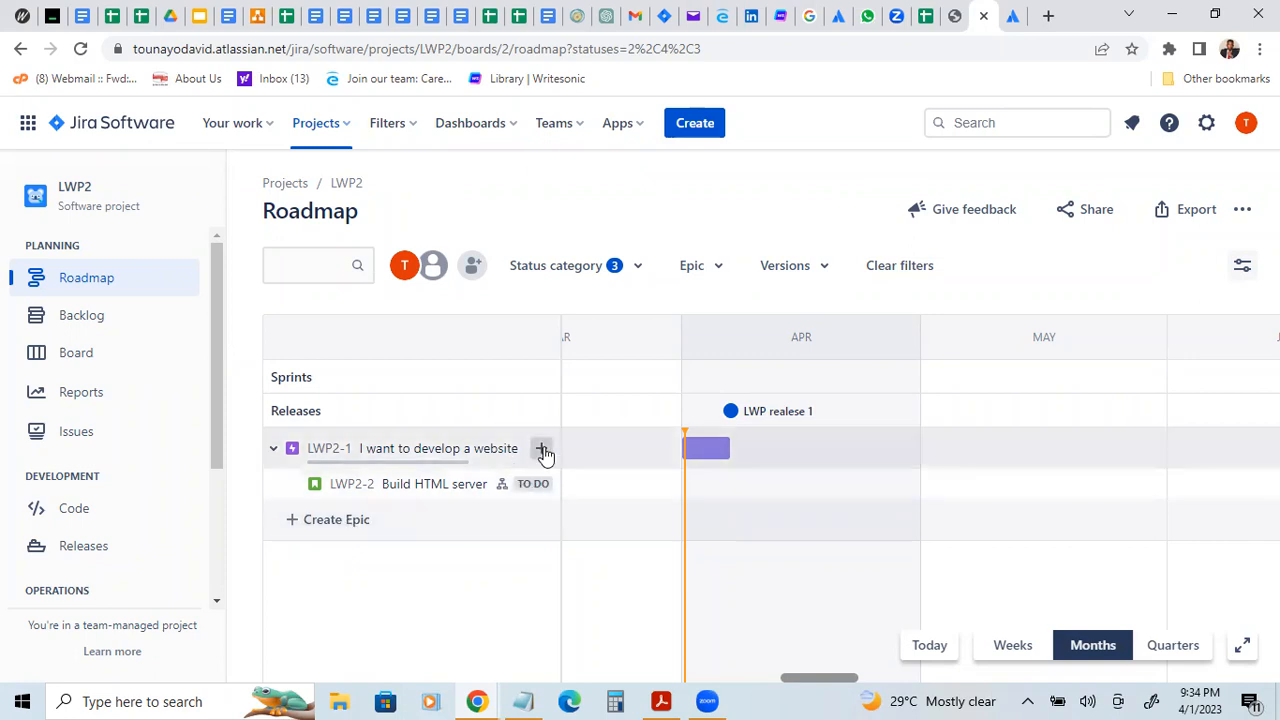
left_click(543, 449)
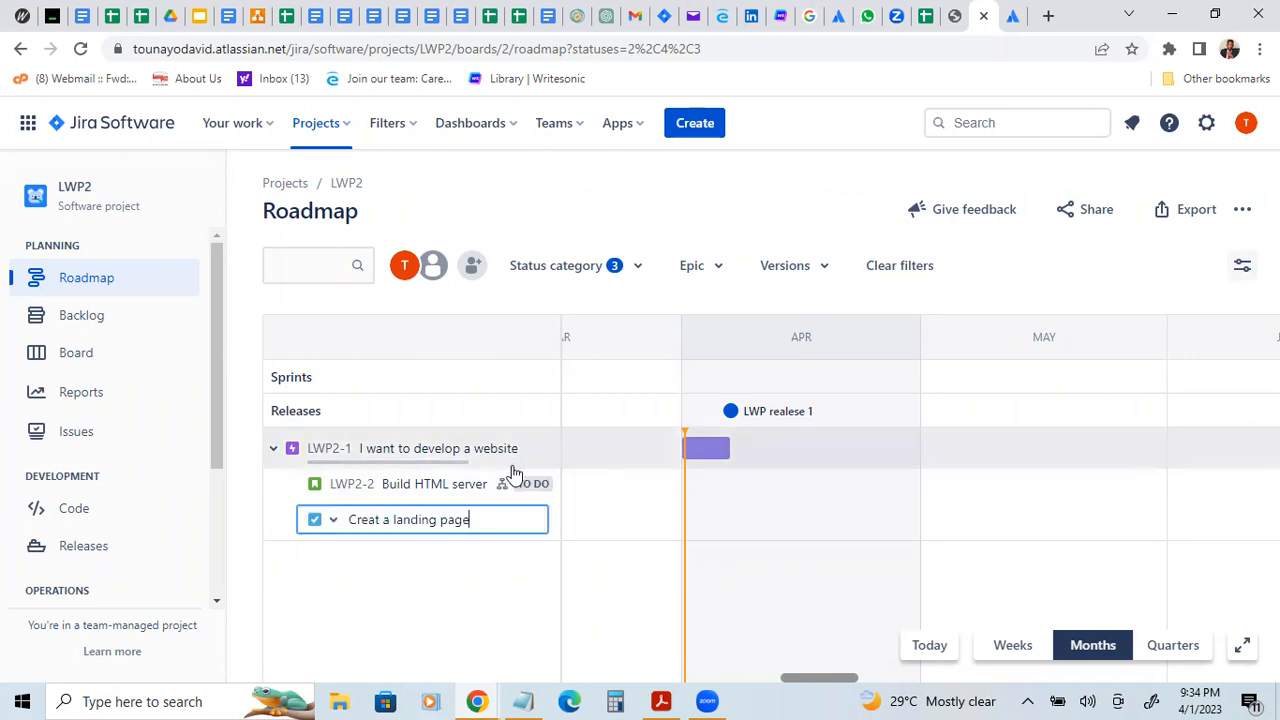
left_click(380, 518)
type("e")
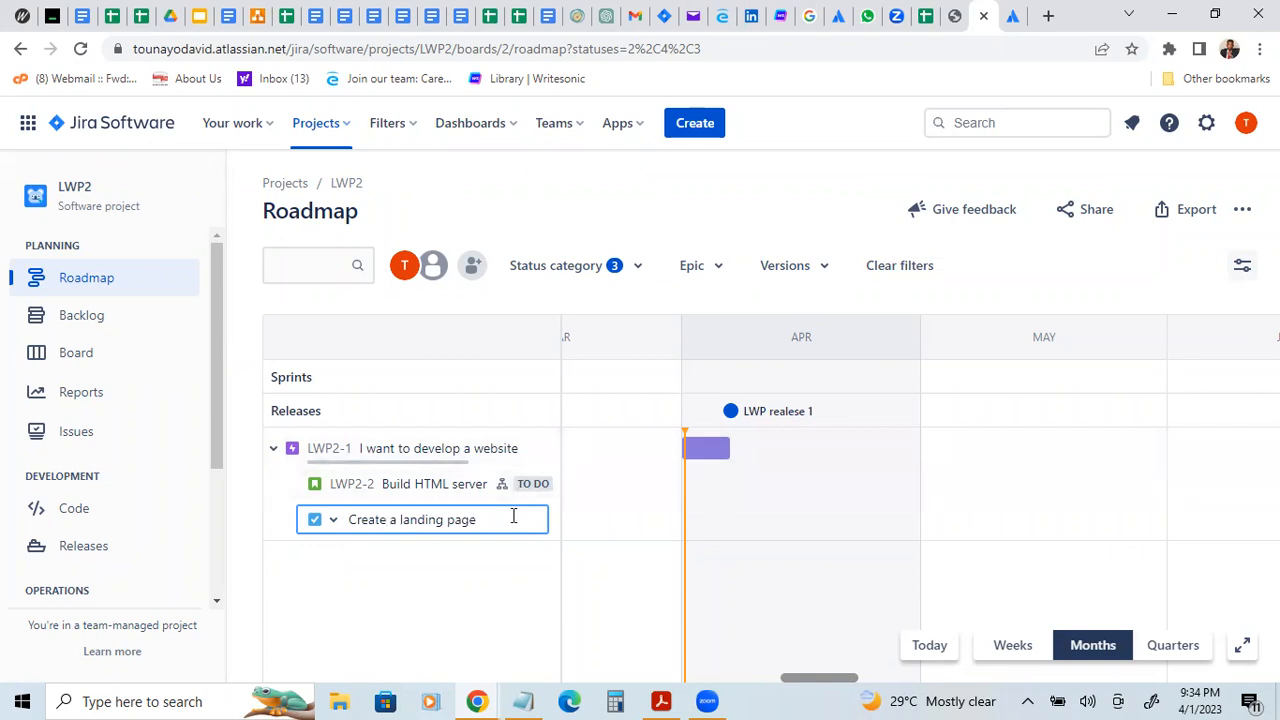
key("Return")
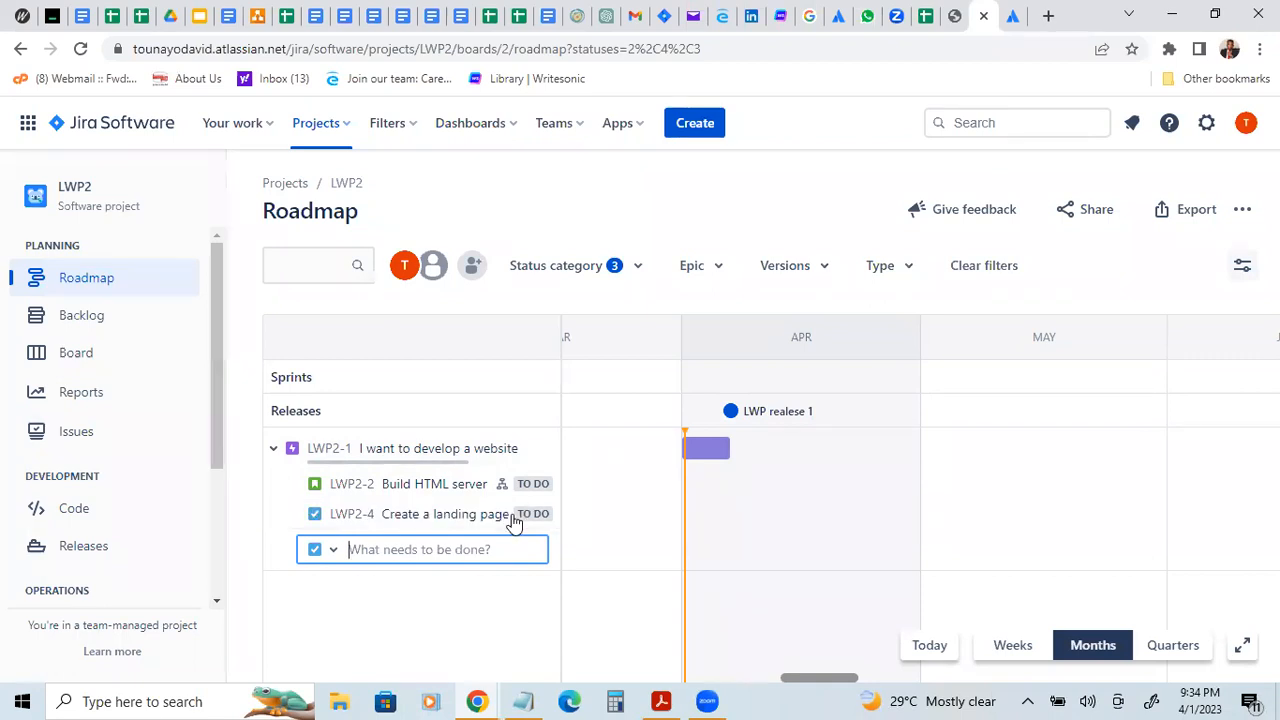
key("Escape")
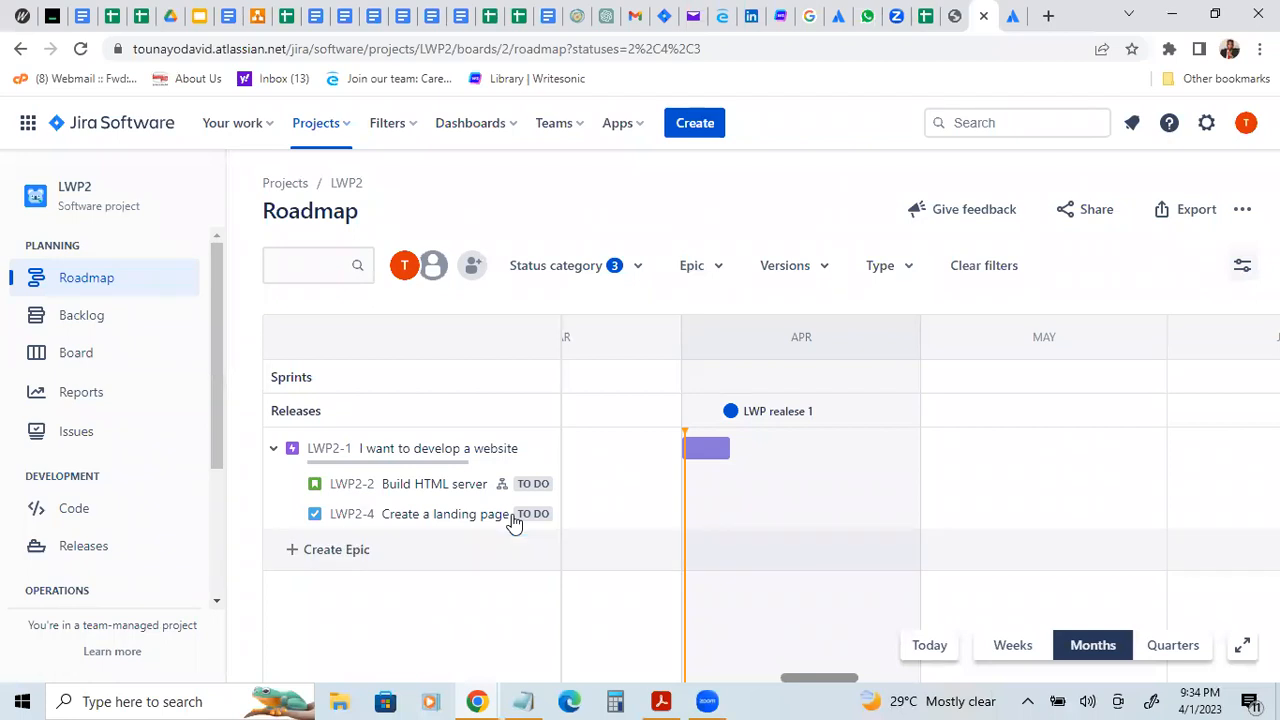
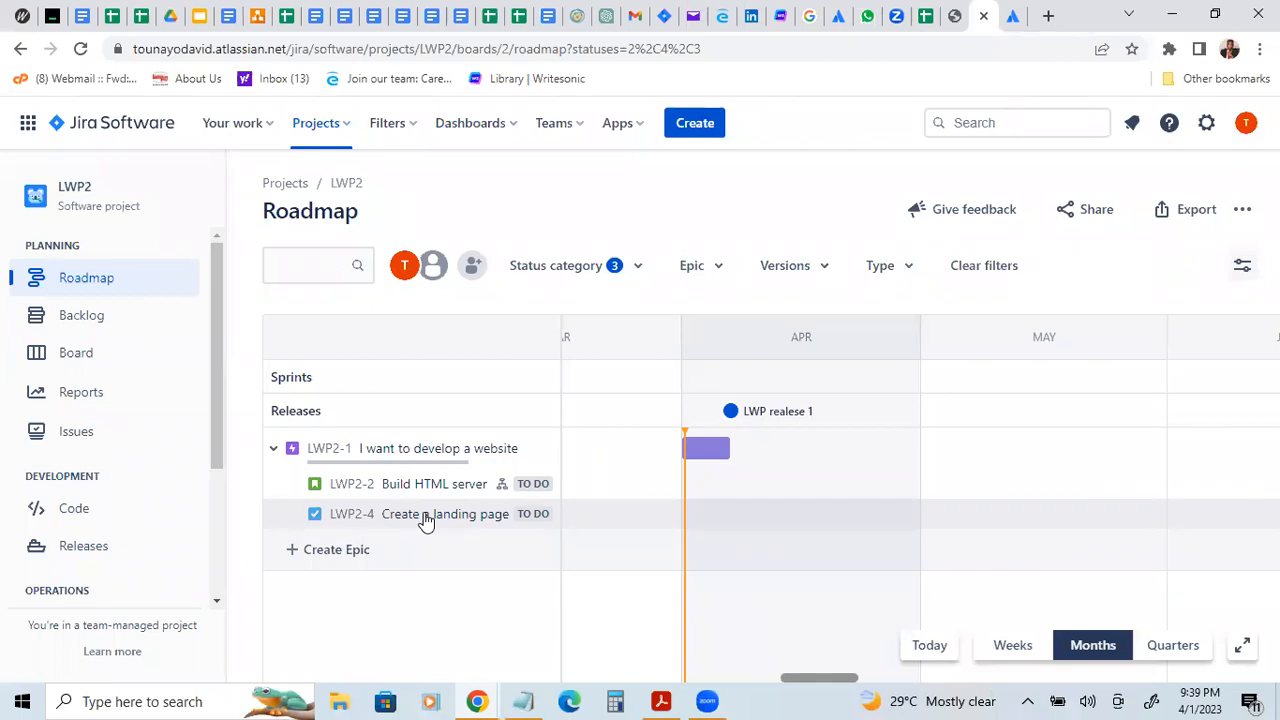
Step: Assign the "Create a landing page" task to the current user's own account
left_click(425, 519)
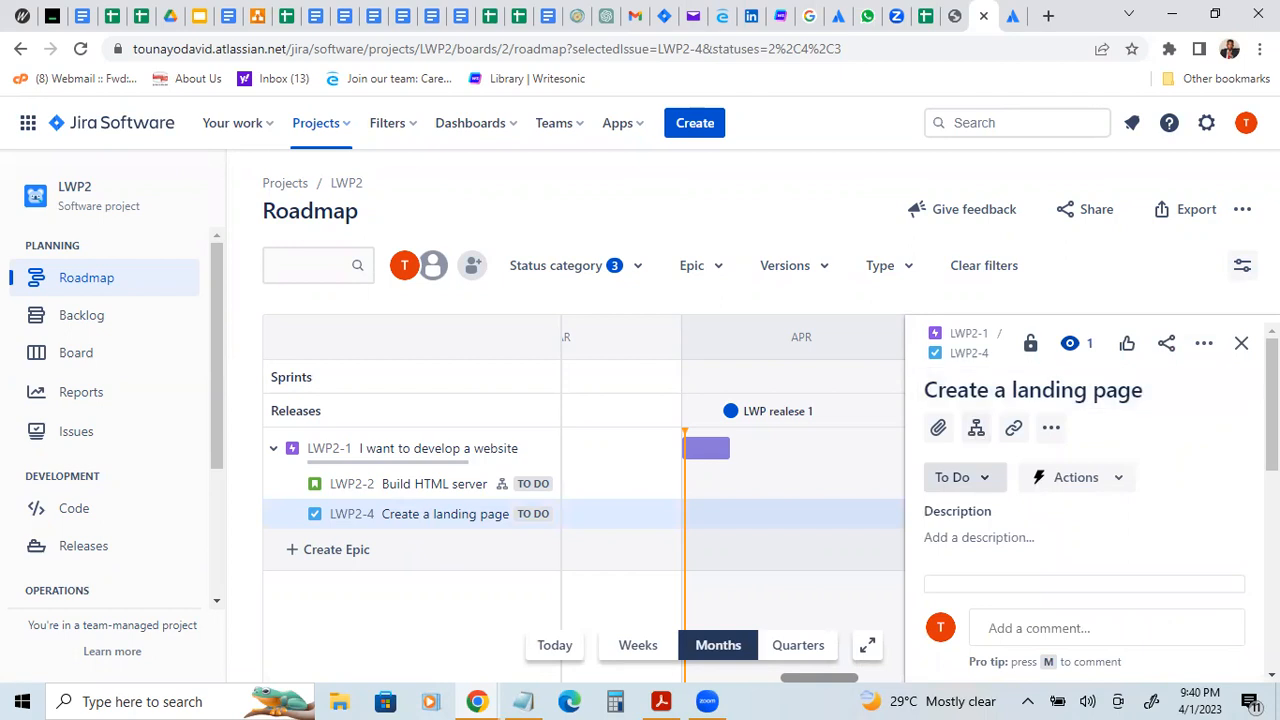
scroll(1050, 440, "down", 1)
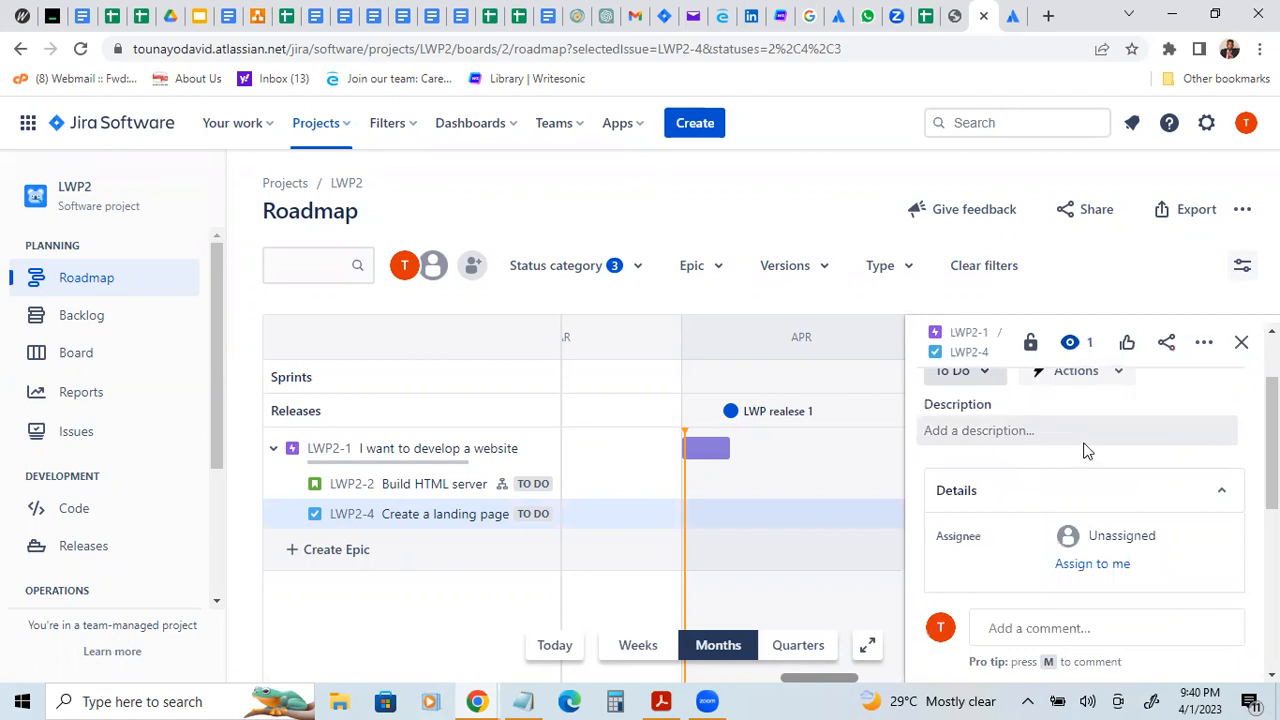
scroll(1068, 475, "down", 1)
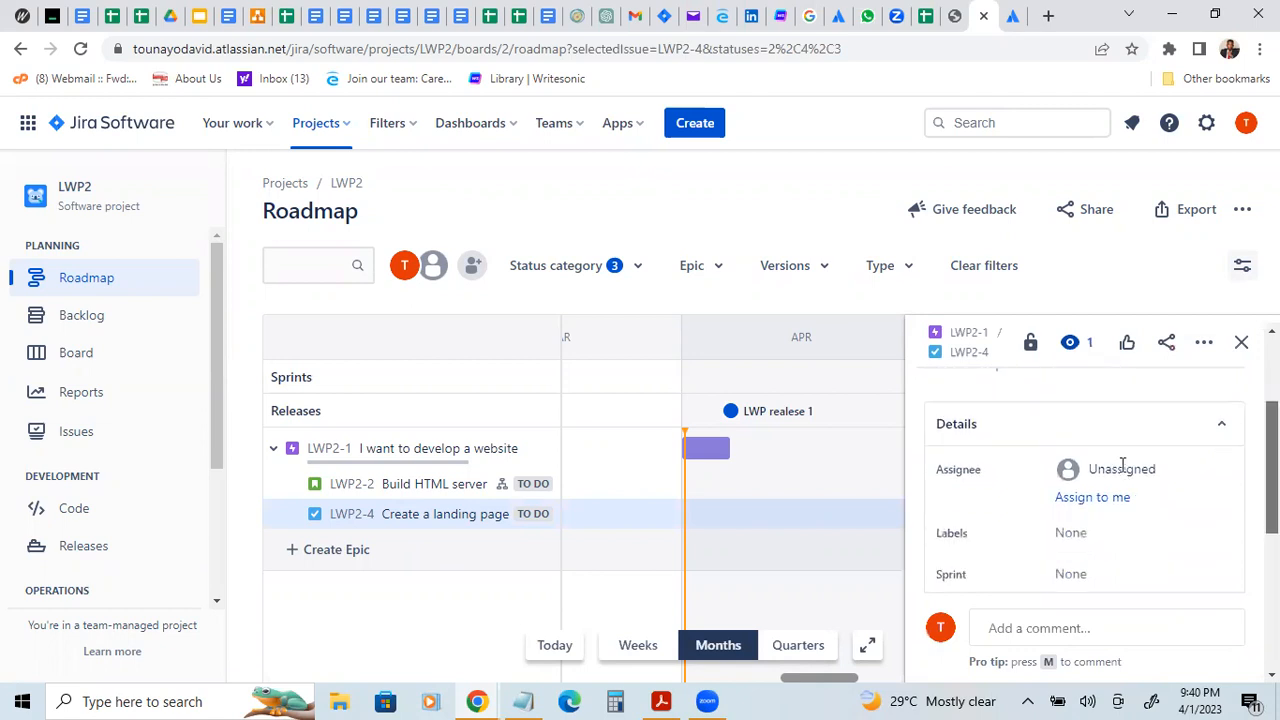
left_click(1068, 475)
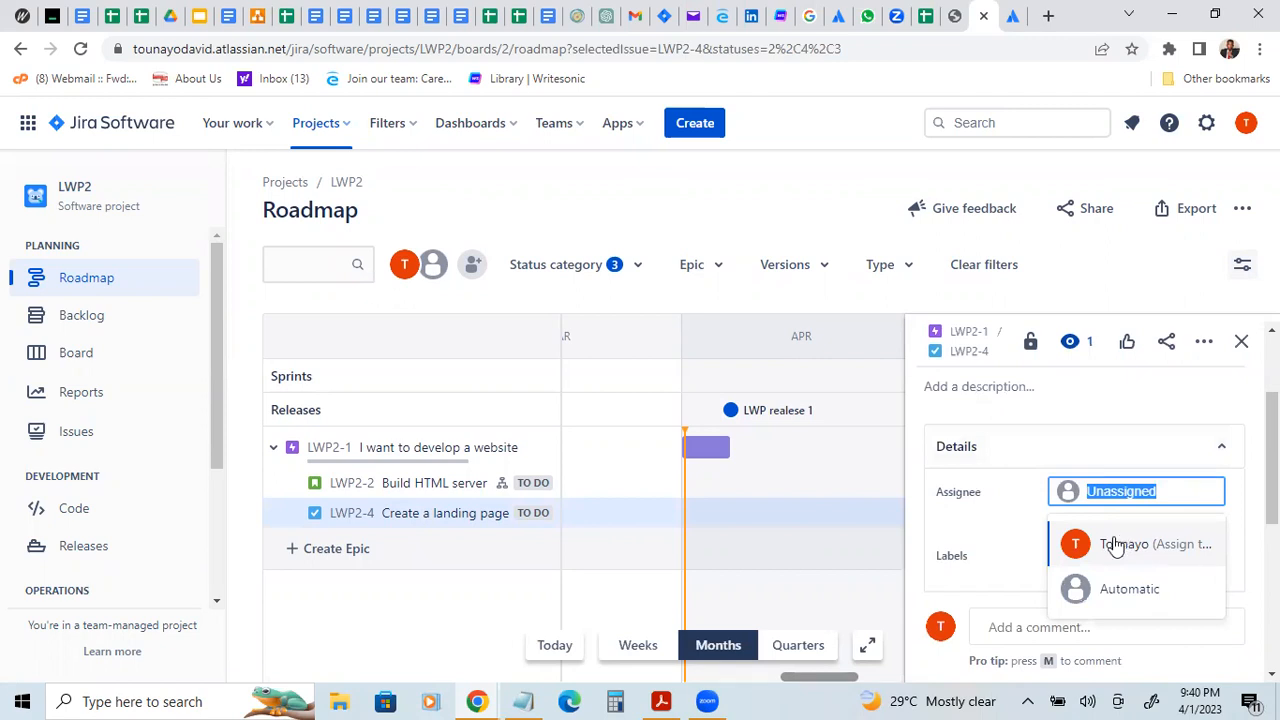
left_click(1128, 543)
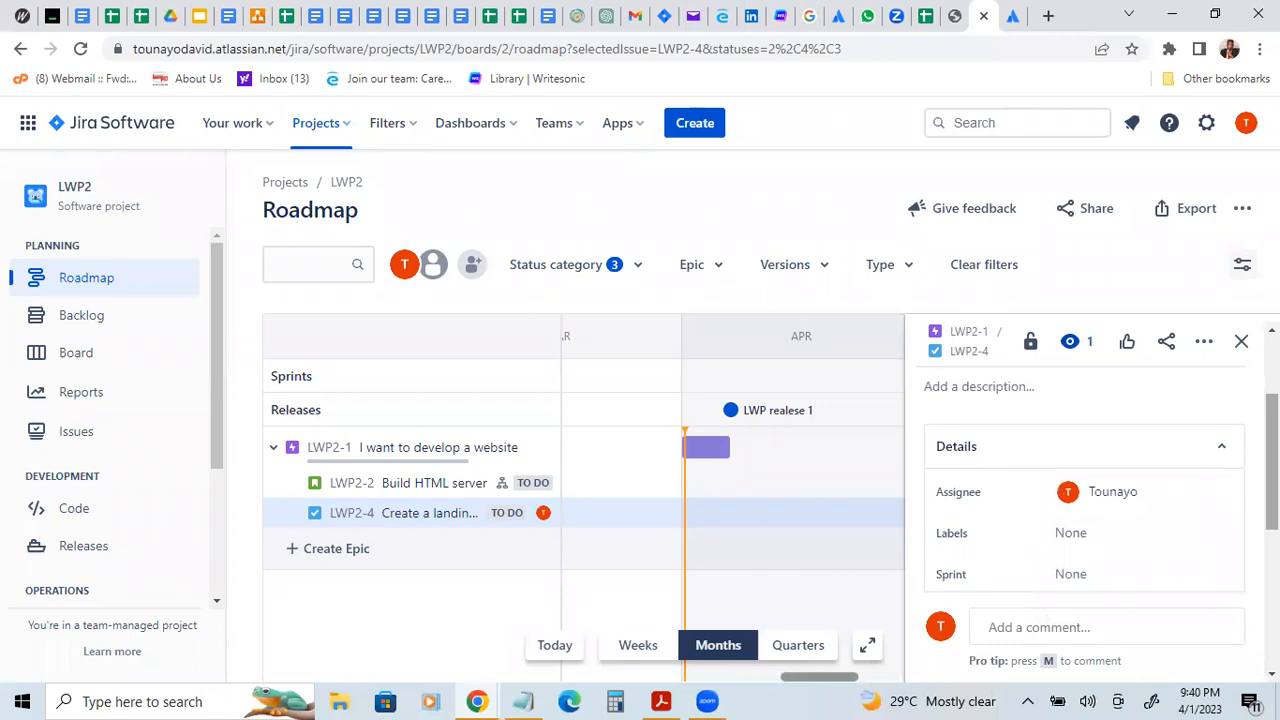
Step: Set the story point estimate of the "Create a landing page" task to 15
scroll(983, 497, "down", 3)
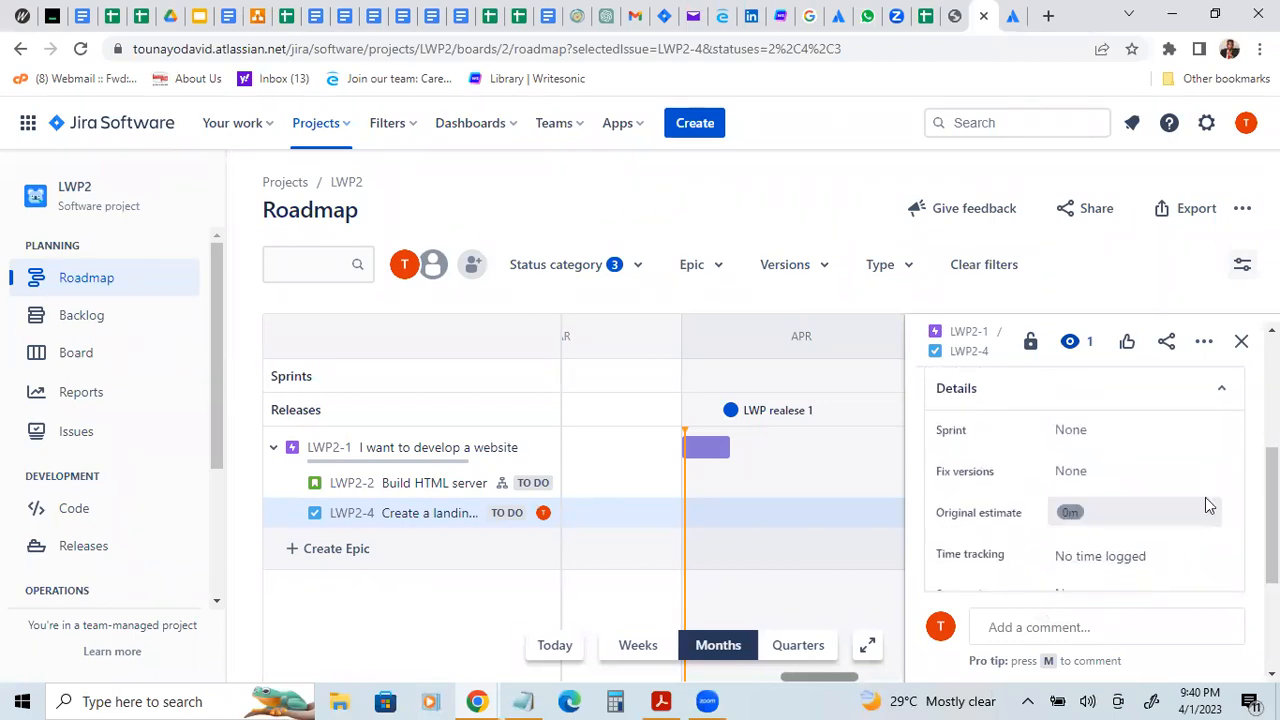
scroll(1135, 527, "down", 2)
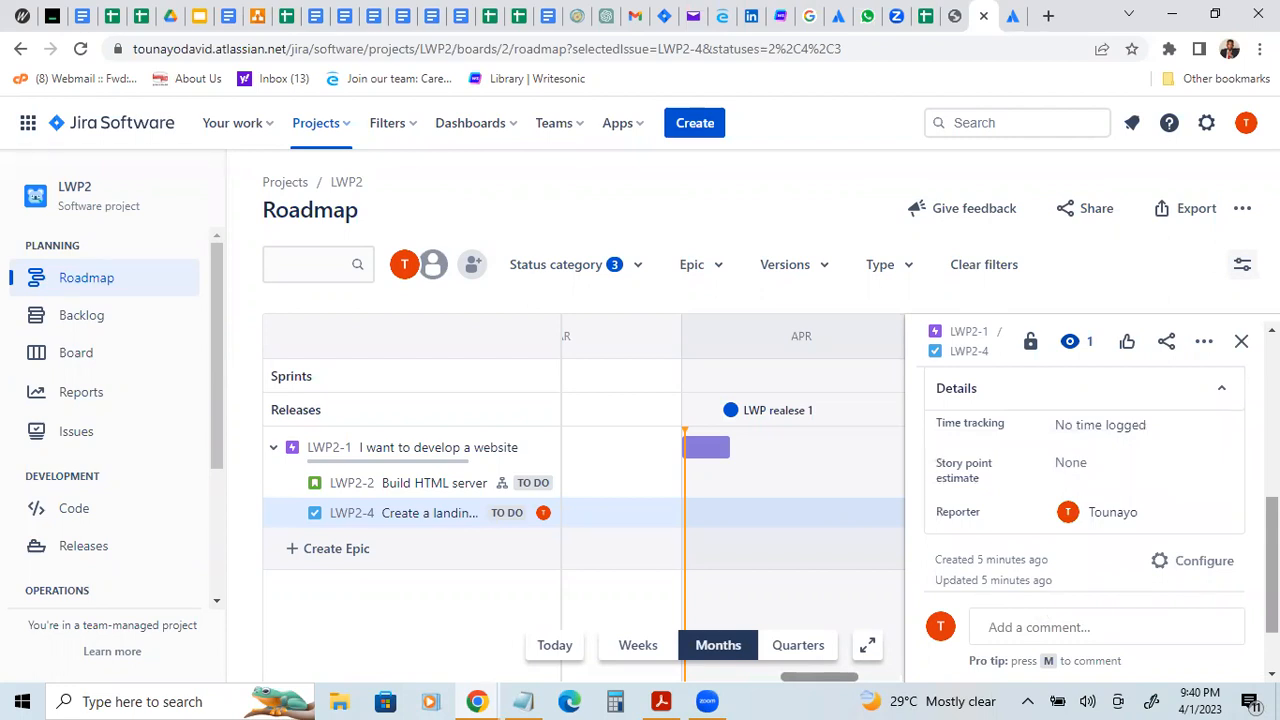
scroll(1085, 500, "up", 1)
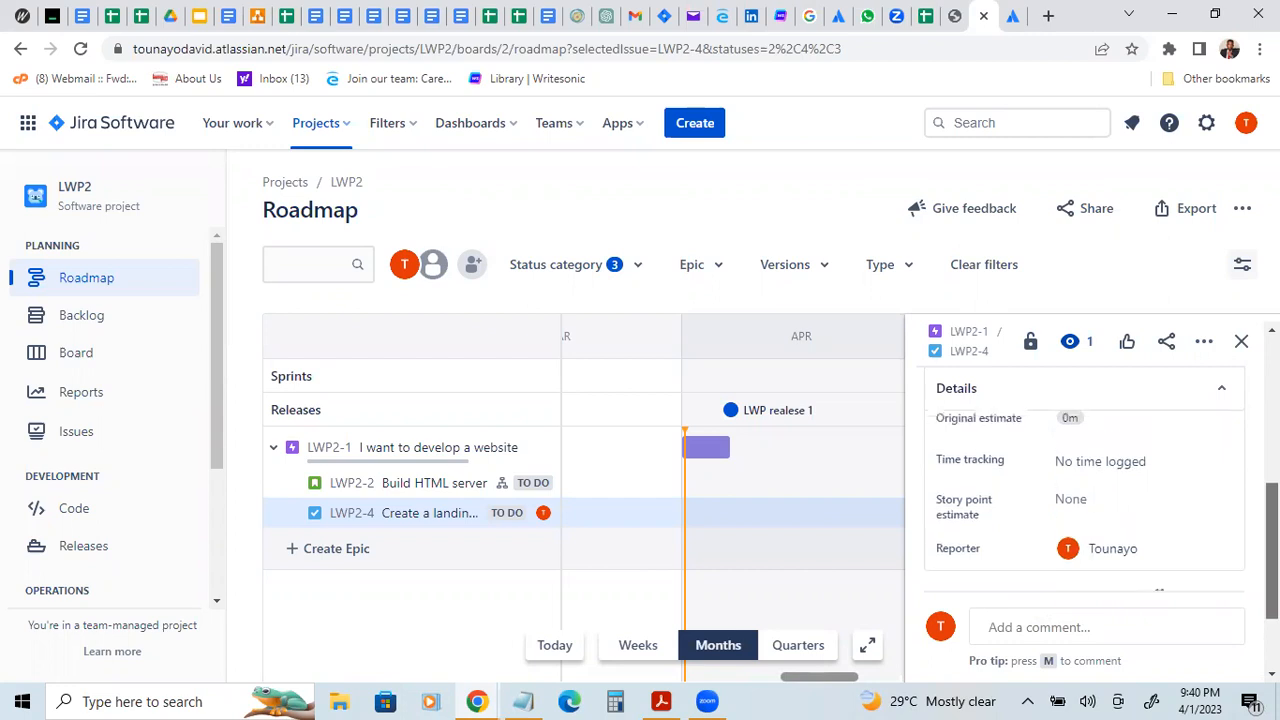
left_click(1085, 497)
type("15")
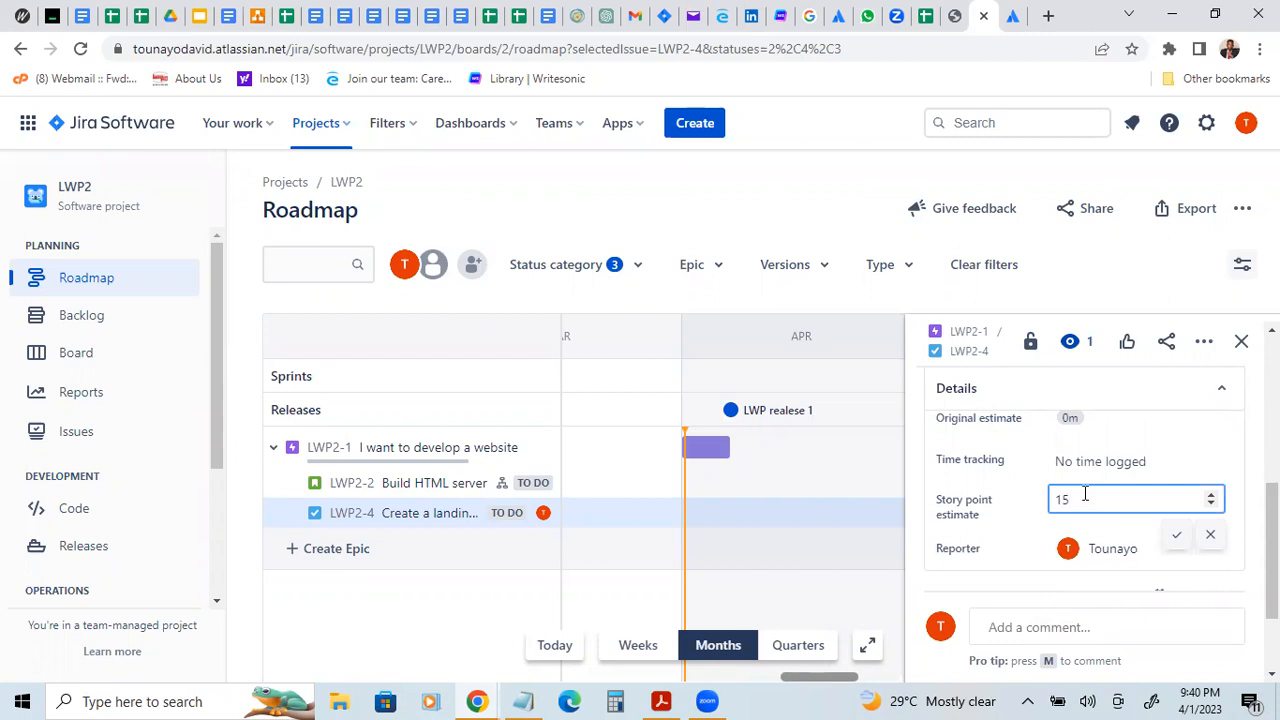
key("Return")
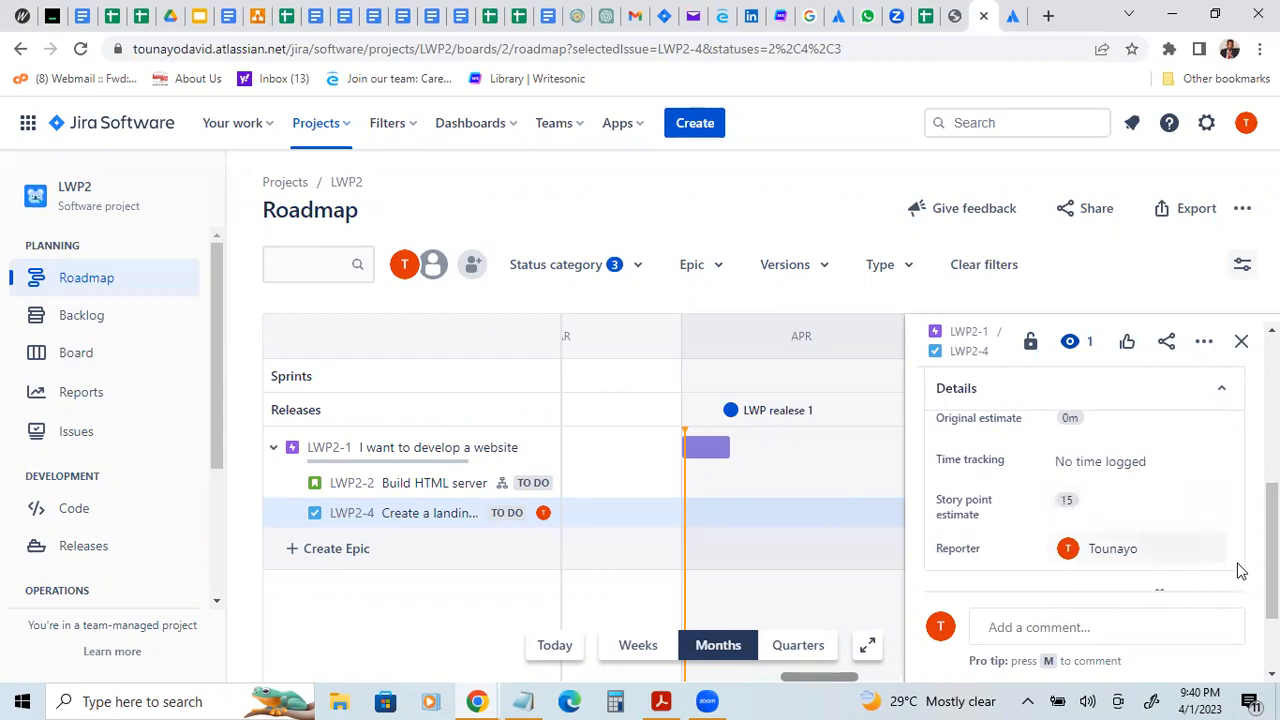
Step: Review the "Create a landing page" task's description, assignee, labels, sprint, fix versions, estimates and reporter, and close its details
mouse_move(1271, 550)
left_mouse_down()
mouse_move(1271, 571)
mouse_move(1271, 533)
left_mouse_up()
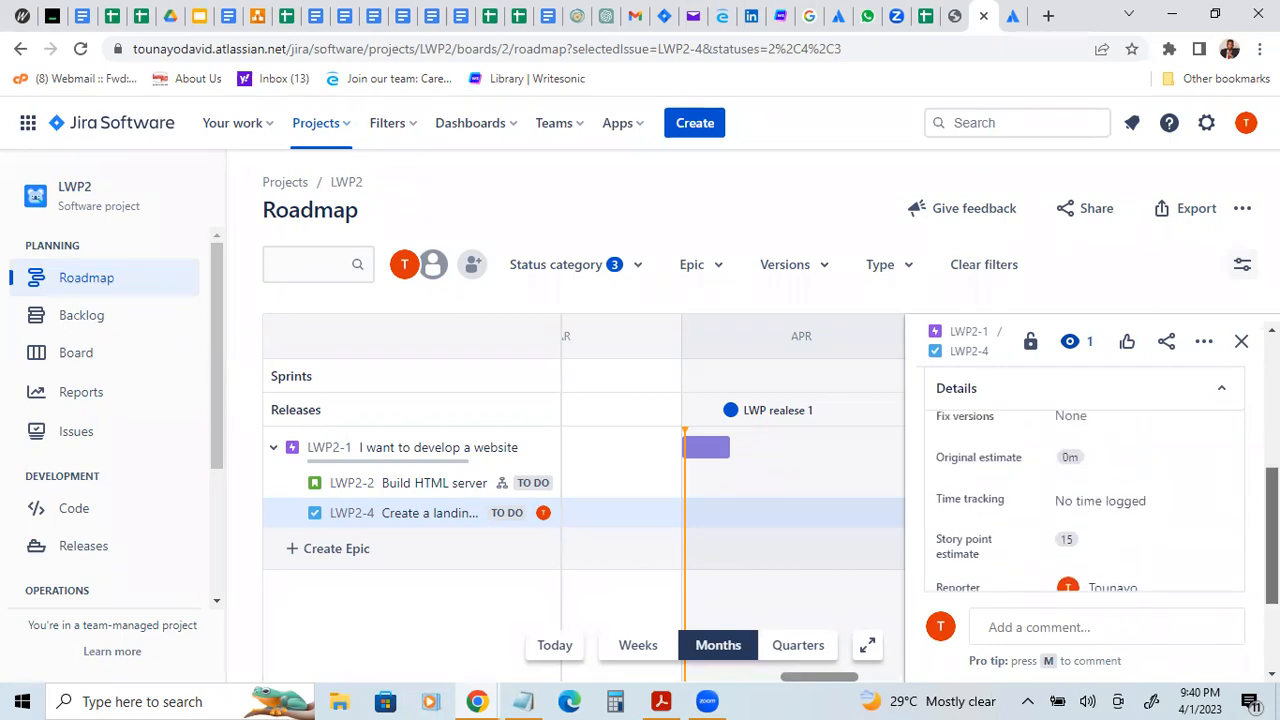
scroll(1085, 500, "up", 1)
scroll(1085, 480, "up", 1)
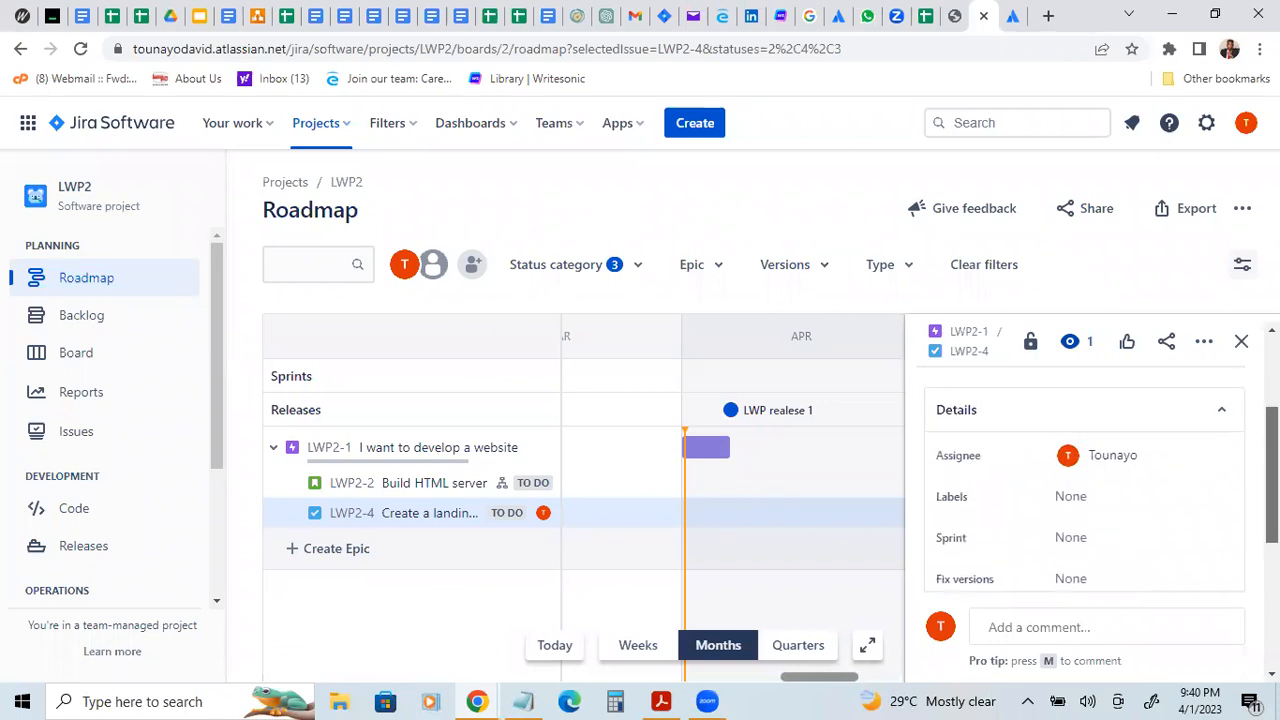
scroll(1085, 480, "down", 1)
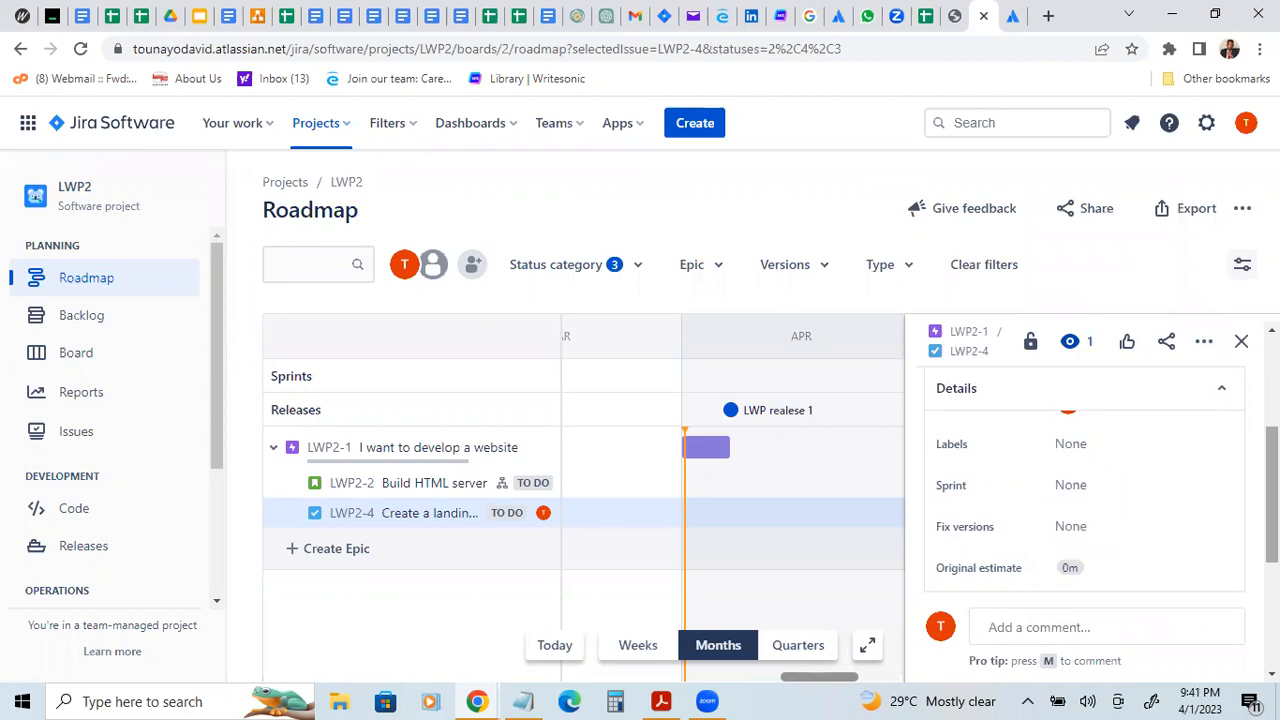
scroll(1085, 480, "down", 3)
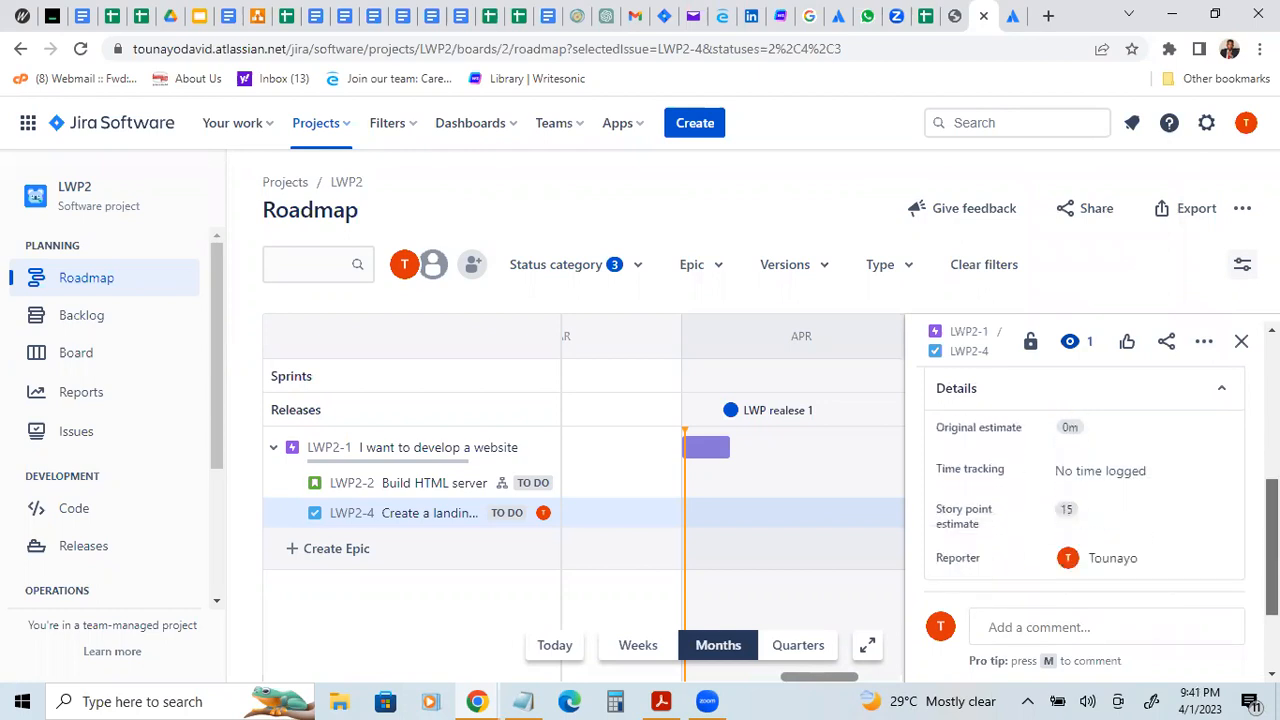
scroll(1085, 480, "up", 4)
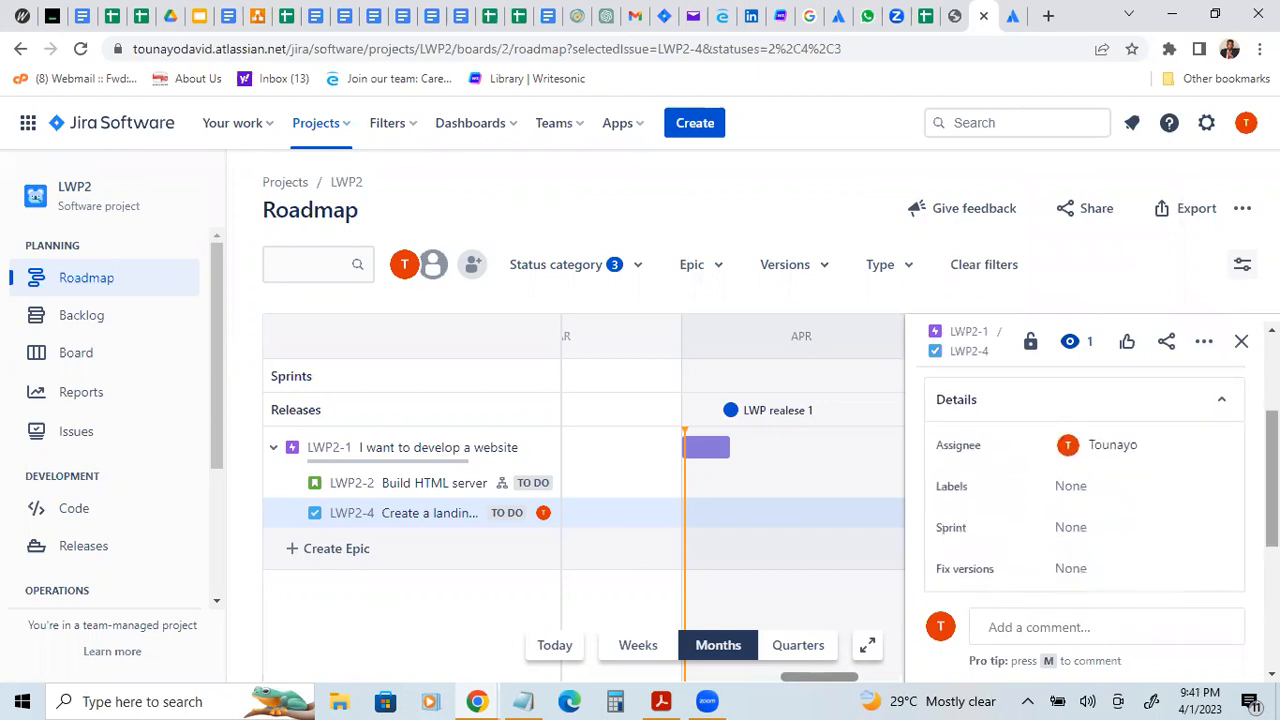
scroll(1085, 480, "up", 1)
scroll(1085, 480, "down", 3)
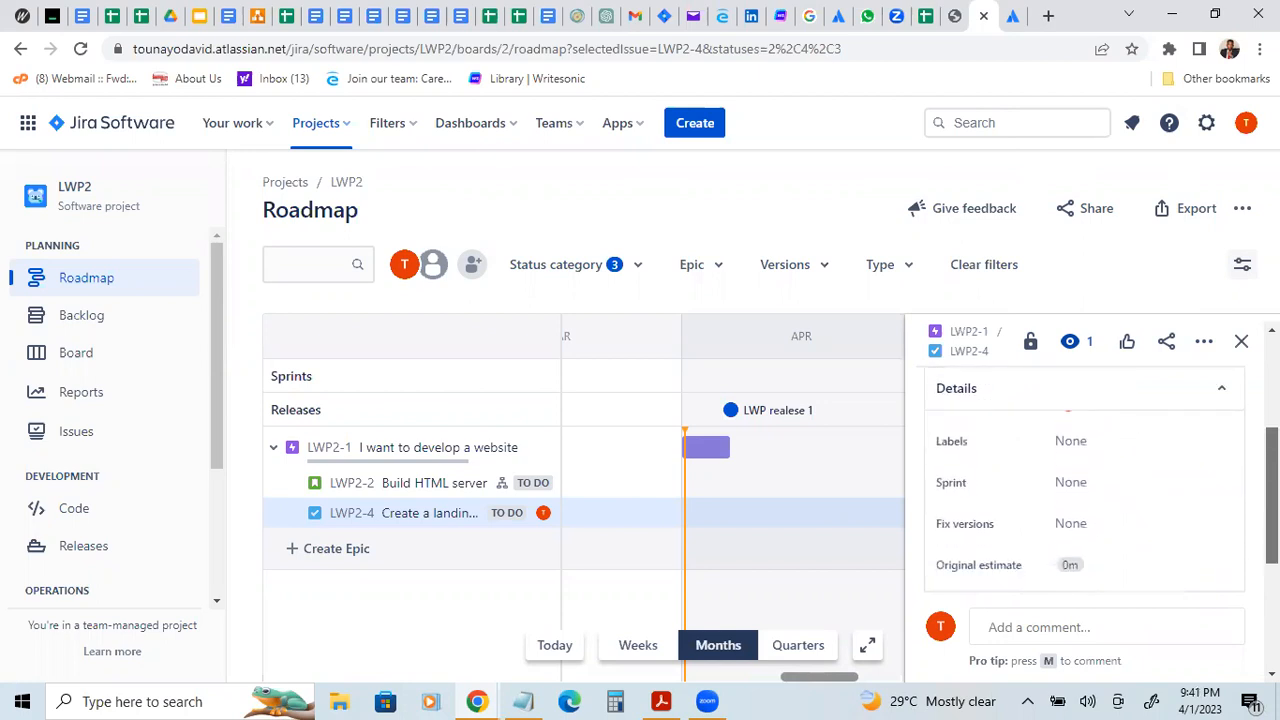
scroll(1085, 480, "up", 4)
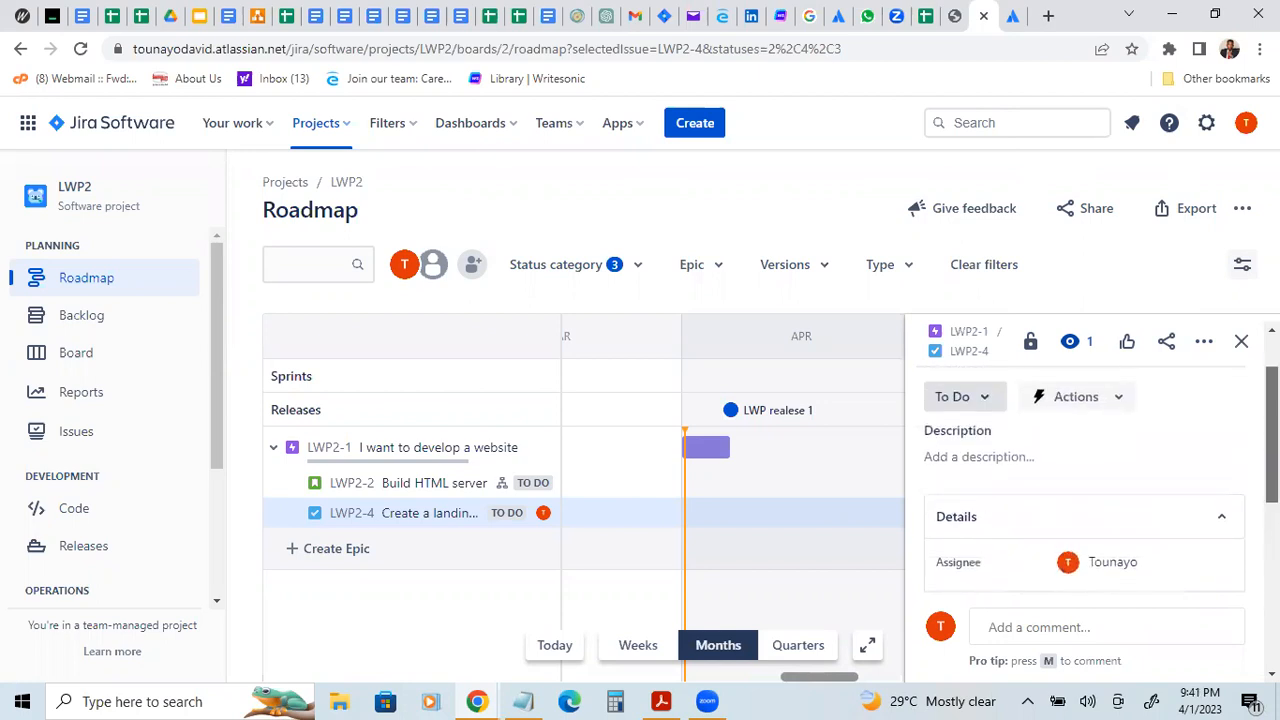
scroll(1085, 480, "up", 1)
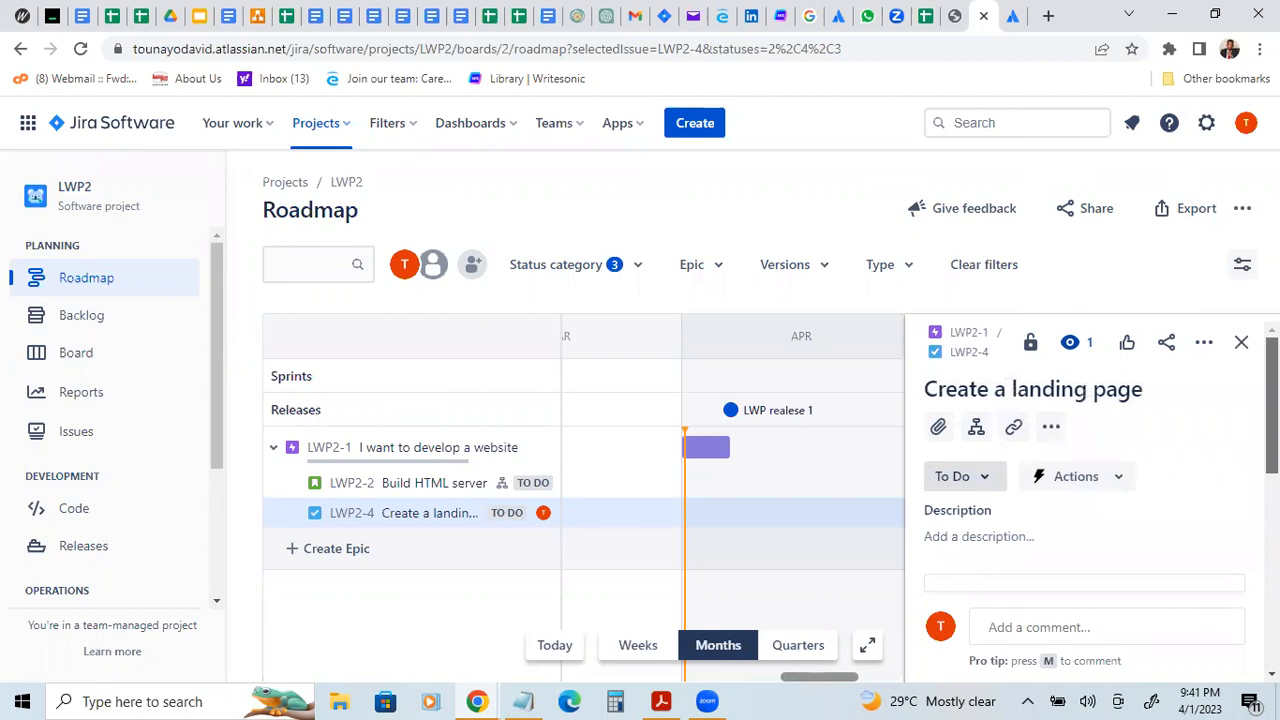
scroll(1085, 480, "down", 3)
scroll(1085, 480, "down", 3)
scroll(1085, 480, "down", 3)
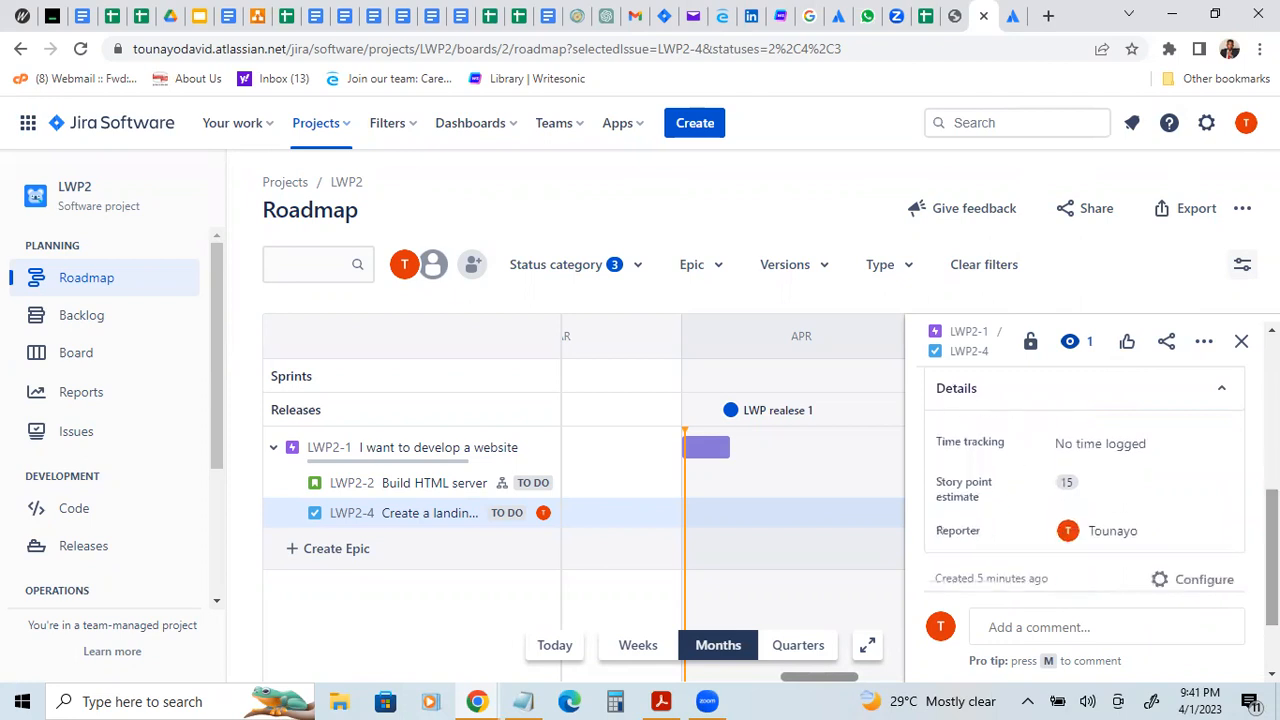
scroll(1085, 480, "down", 3)
scroll(1085, 480, "up", 6)
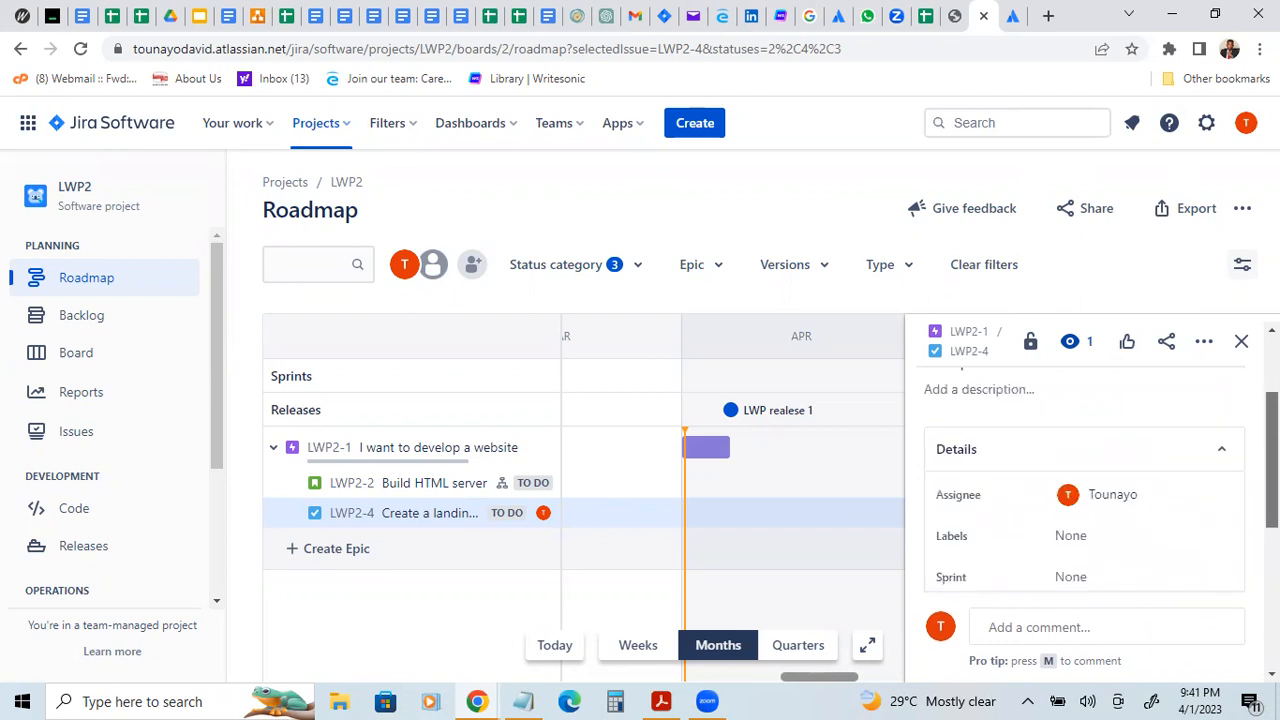
scroll(1085, 480, "up", 2)
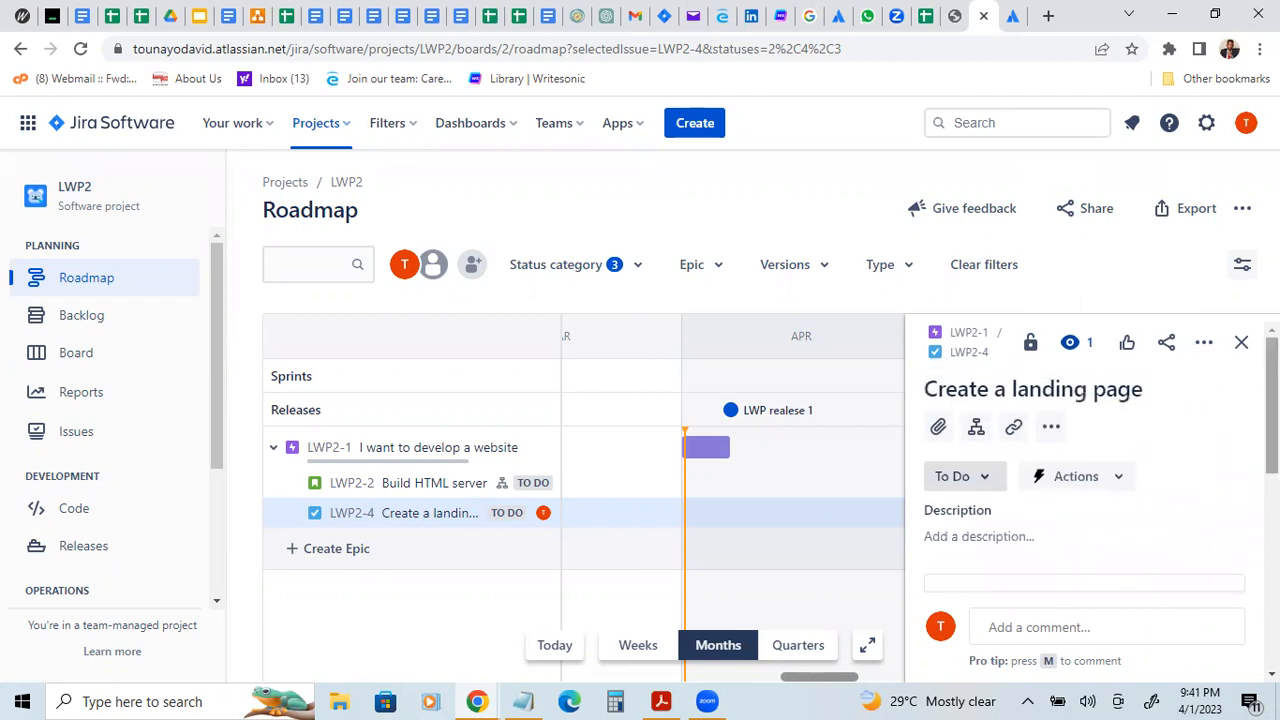
scroll(1085, 480, "down", 6)
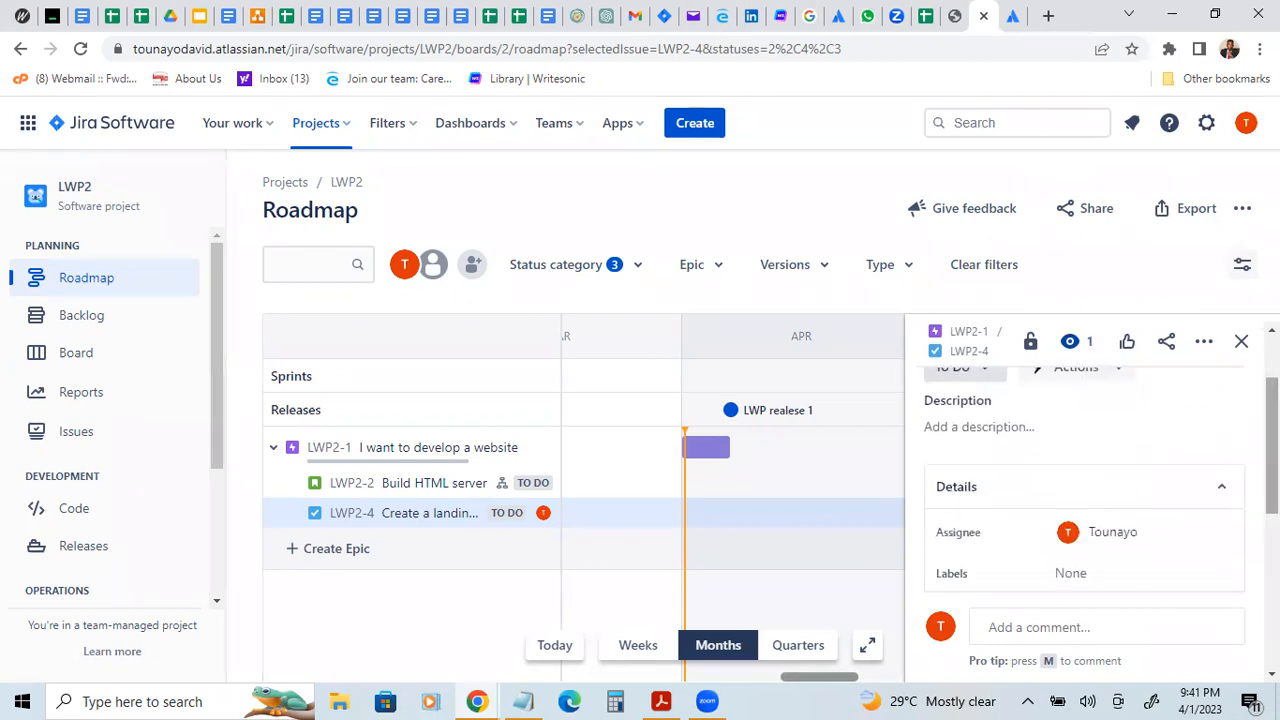
scroll(1085, 480, "down", 2)
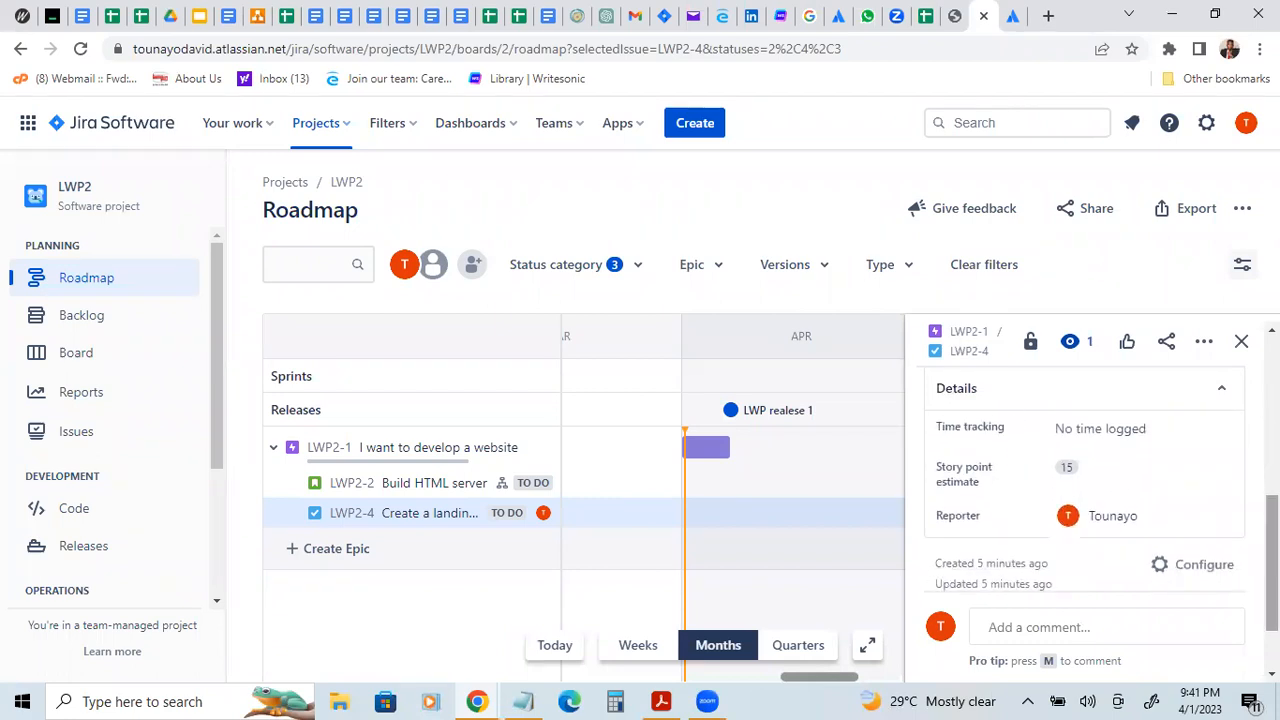
mouse_move(717, 450)
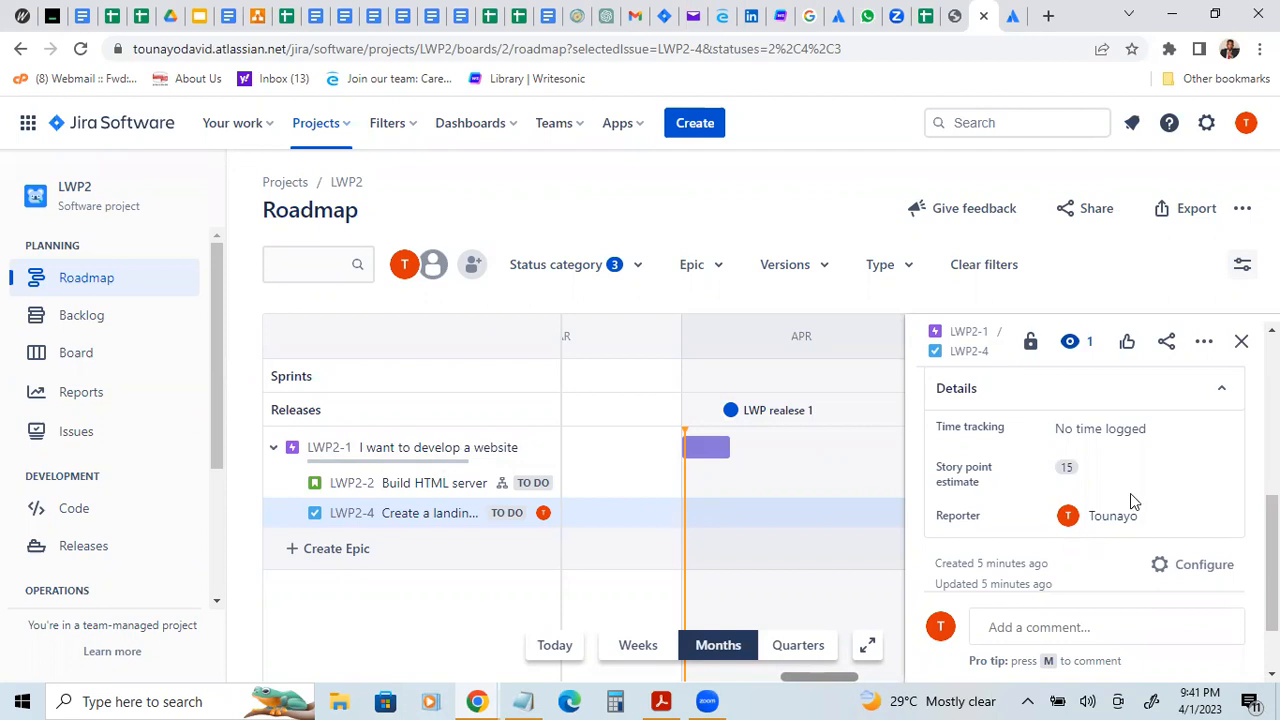
scroll(1100, 500, "up", 1)
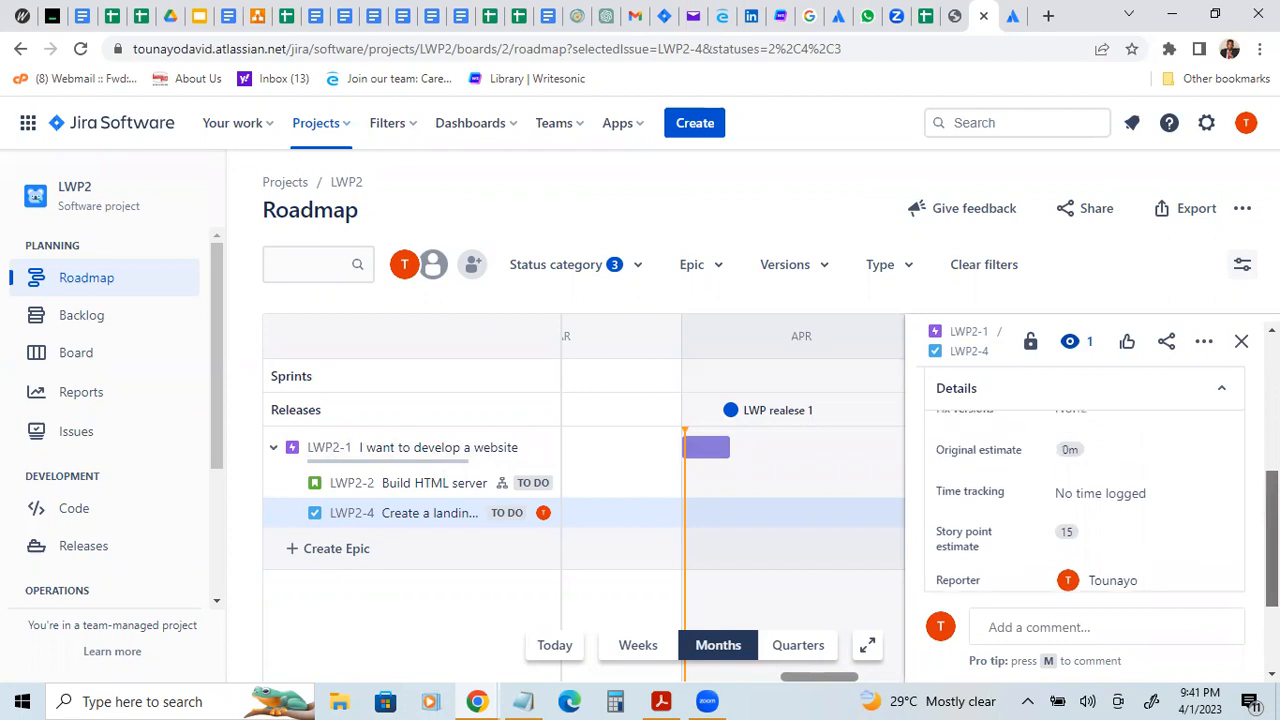
scroll(1085, 480, "up", 2)
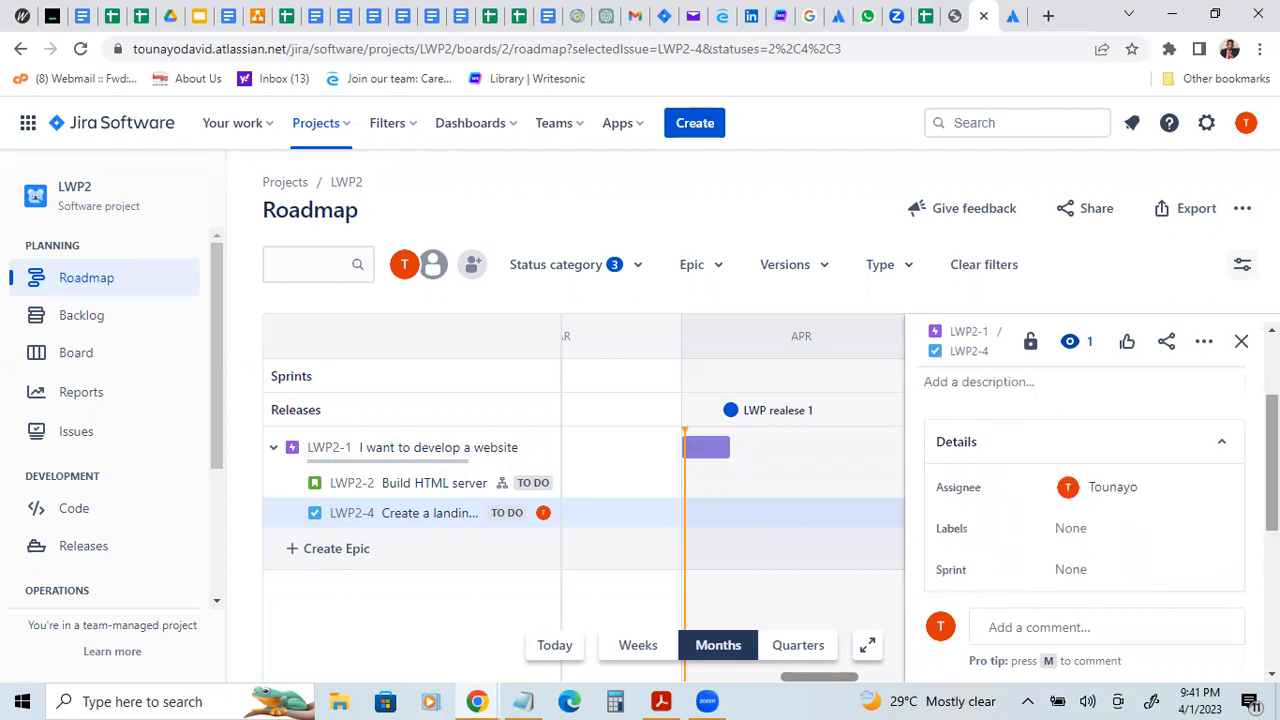
scroll(1085, 470, "up", 1)
scroll(1085, 470, "up", 1)
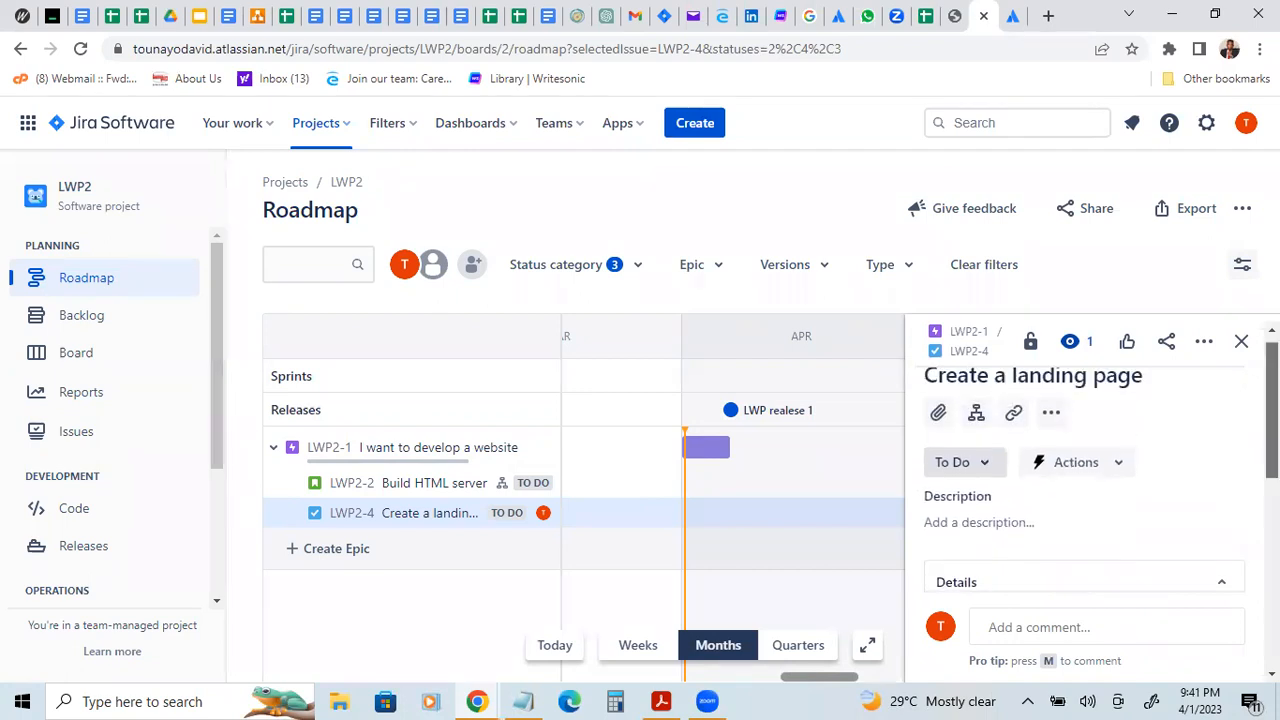
scroll(1085, 470, "up", 1)
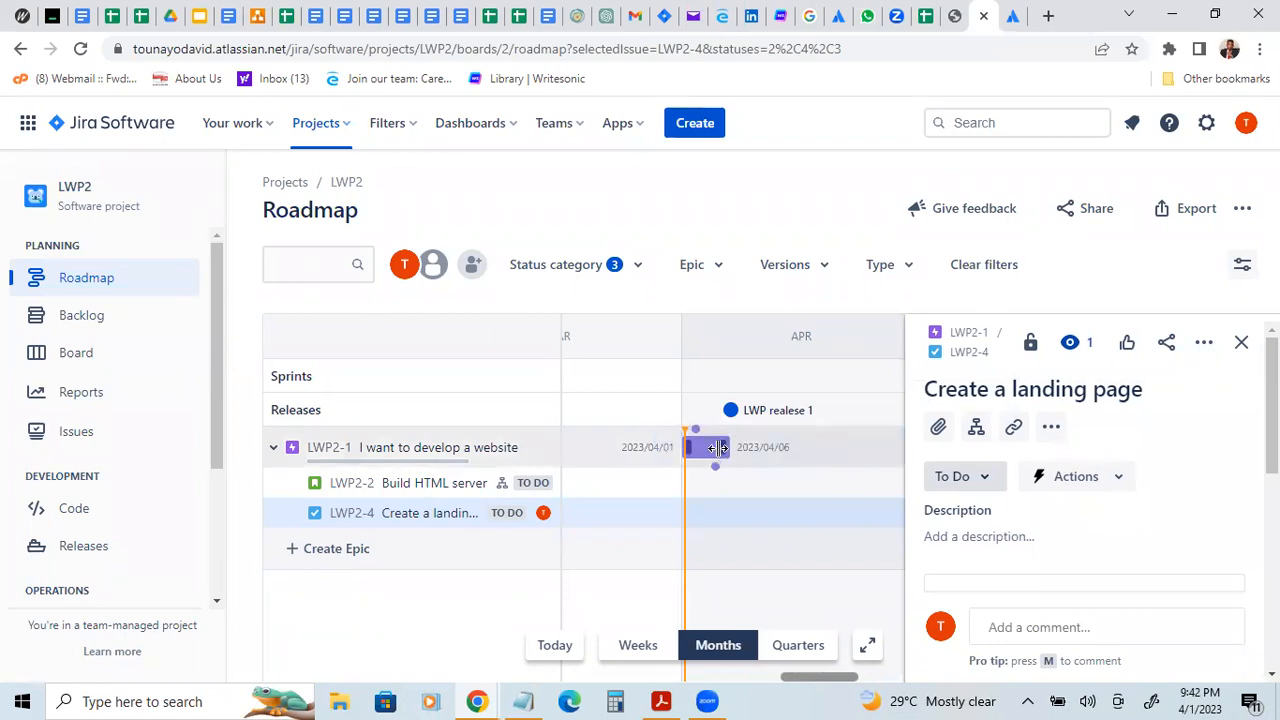
left_click(1204, 342)
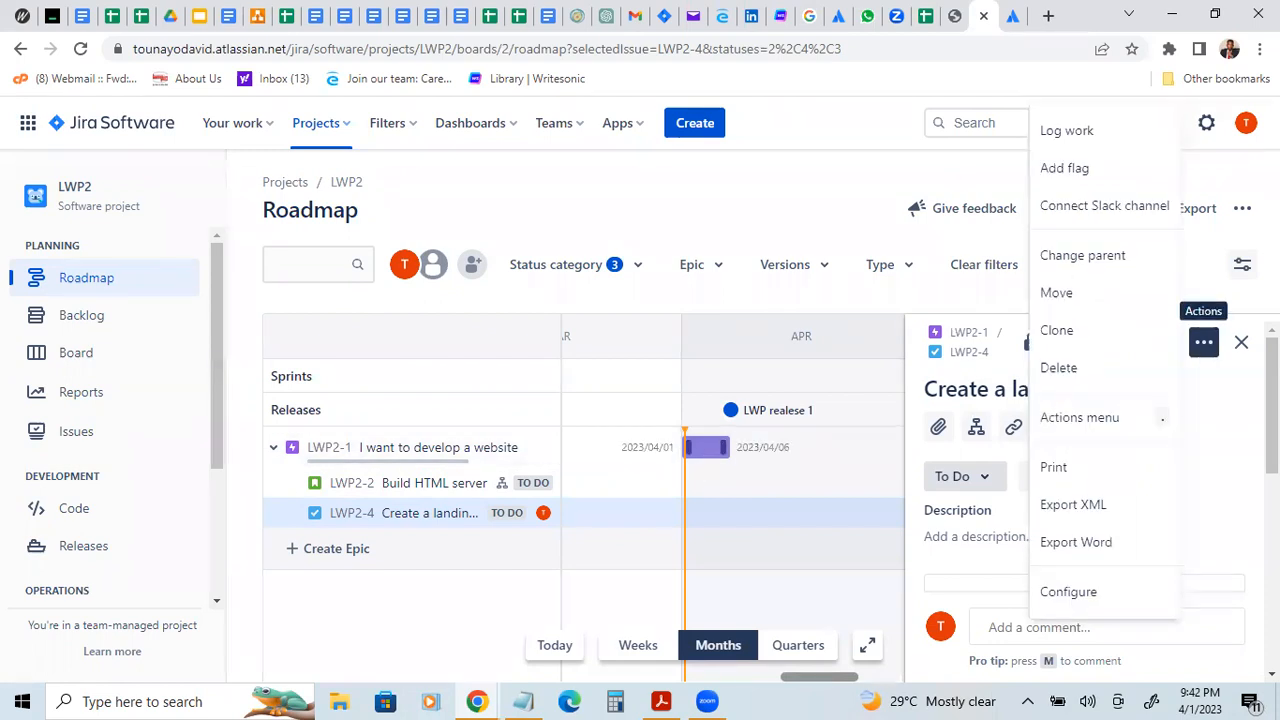
left_click(1241, 345)
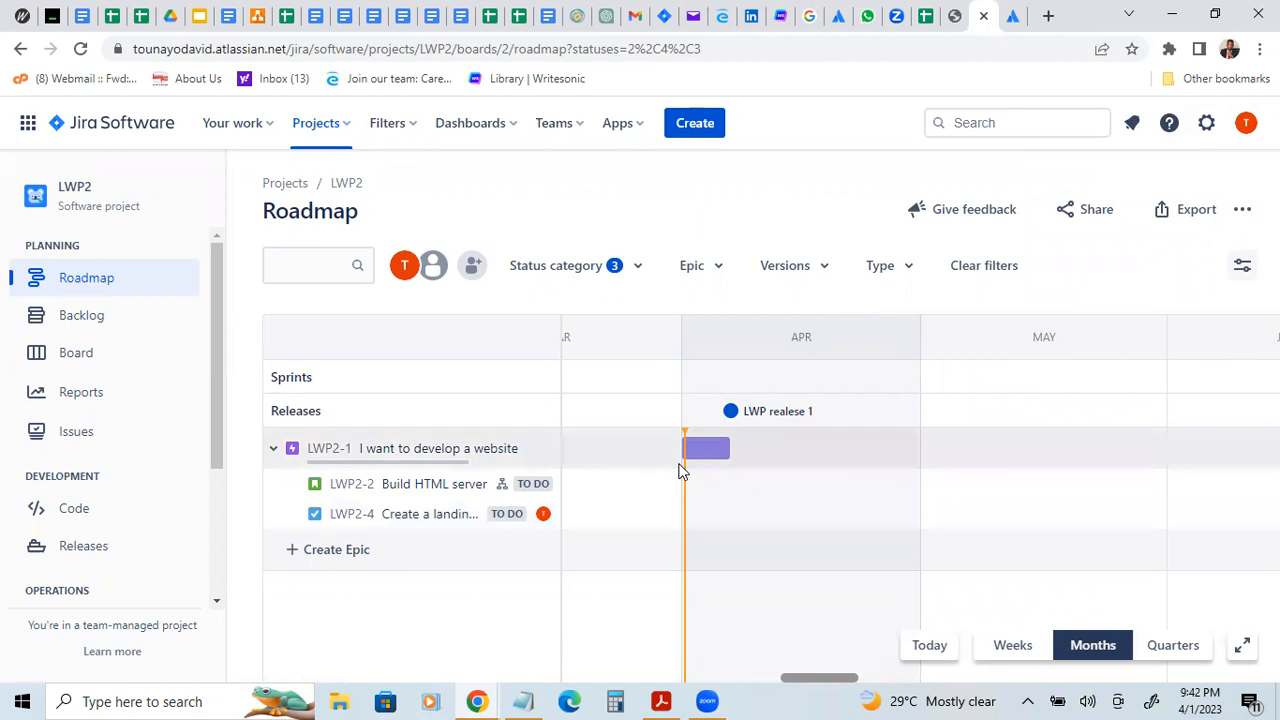
Step: Stretch the "I want to develop a website" epic's timeline bar to run from the start of April to late April
mouse_move(685, 448)
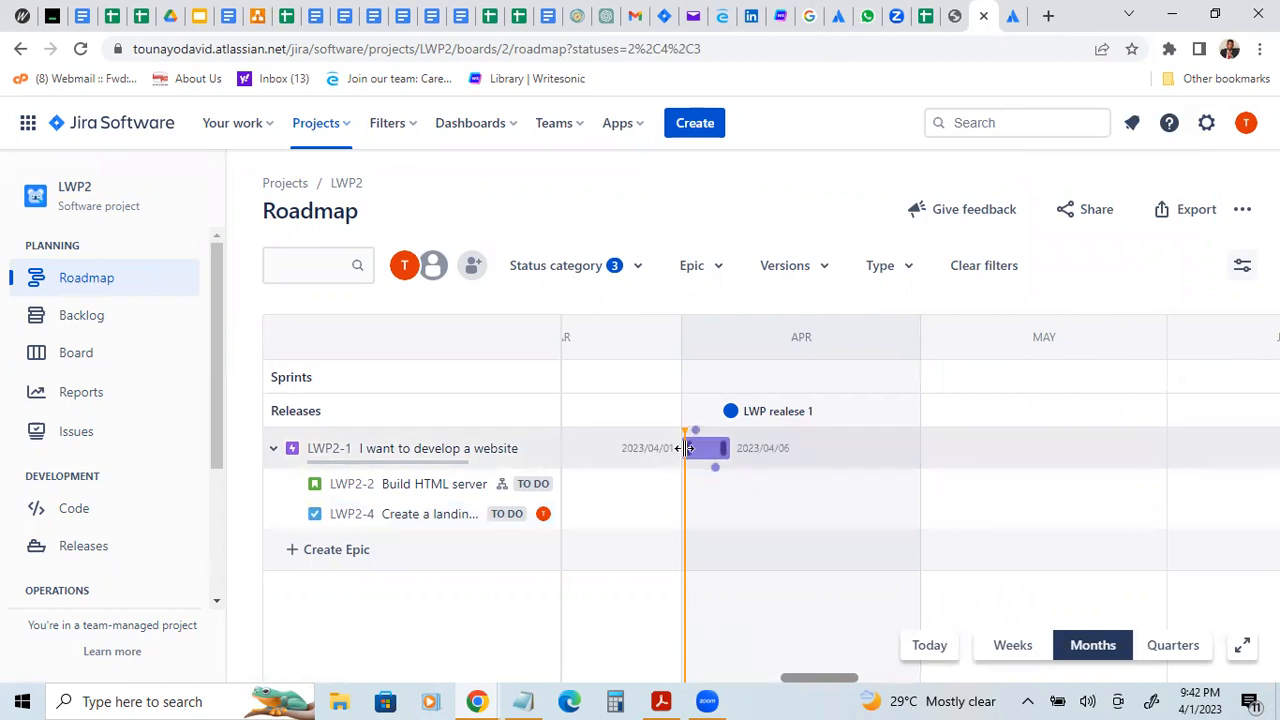
left_click_drag(722, 447, 785, 450)
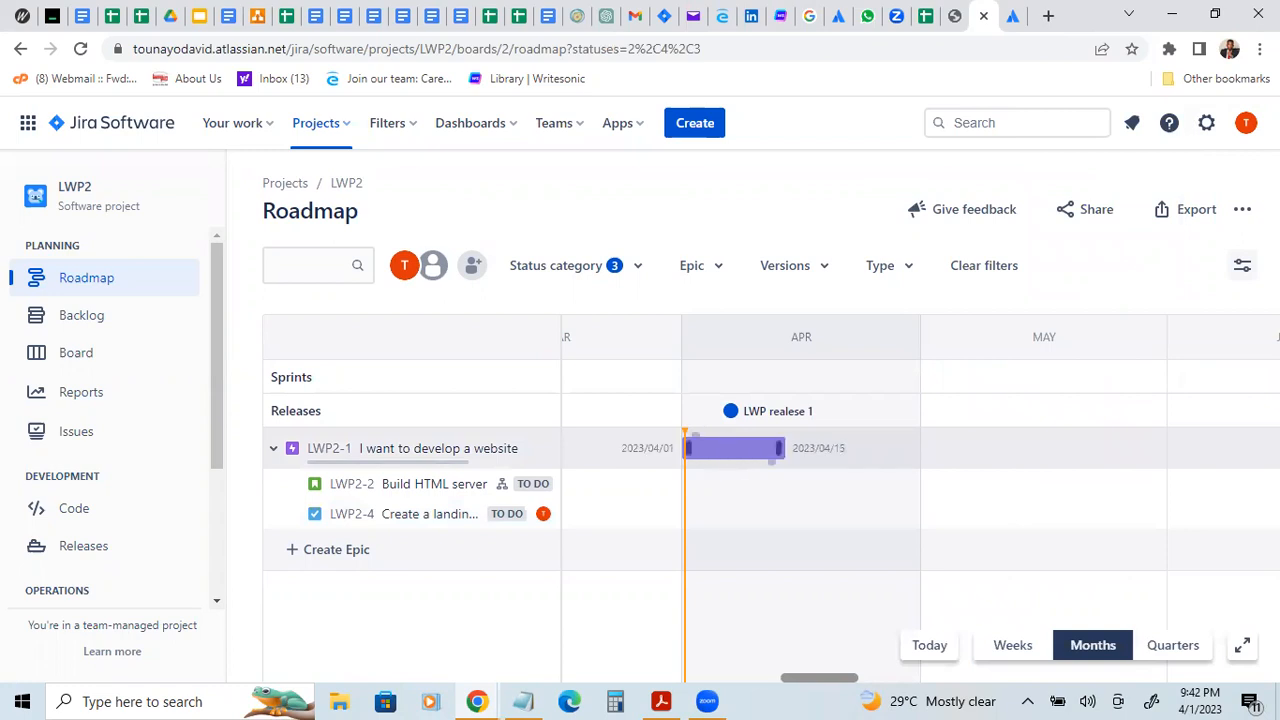
left_click_drag(778, 447, 866, 451)
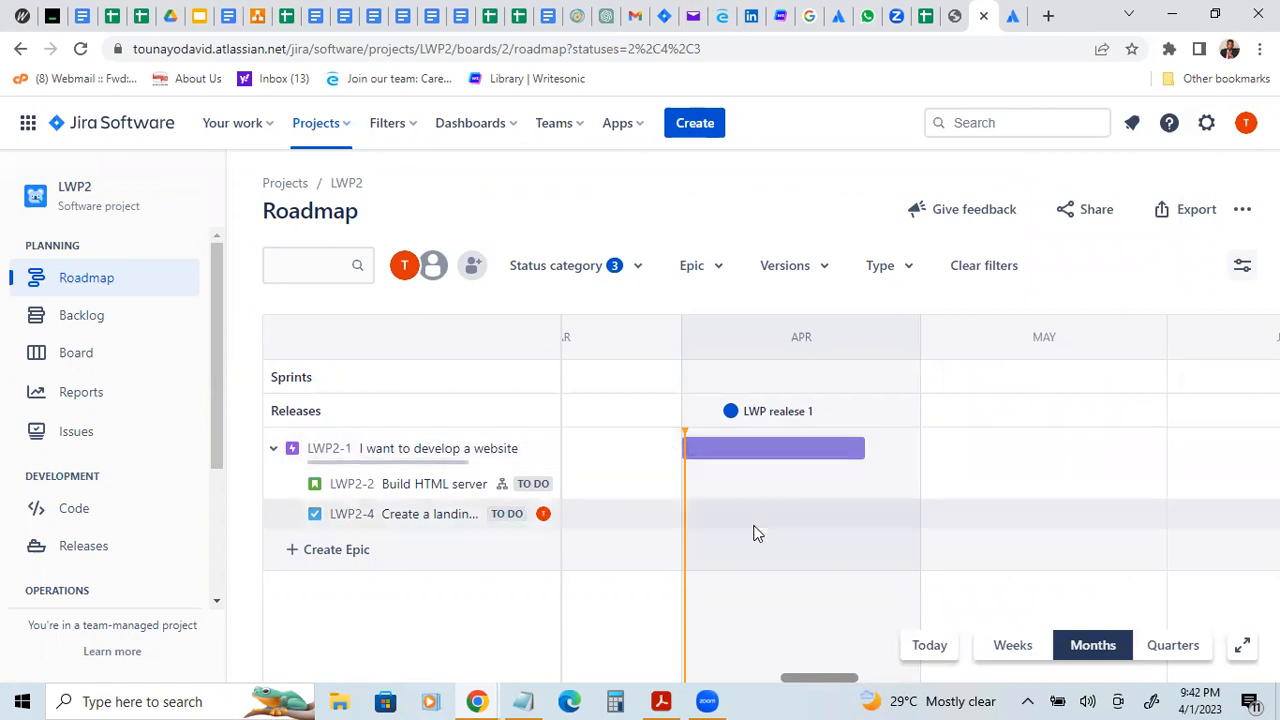
left_click_drag(687, 448, 658, 457)
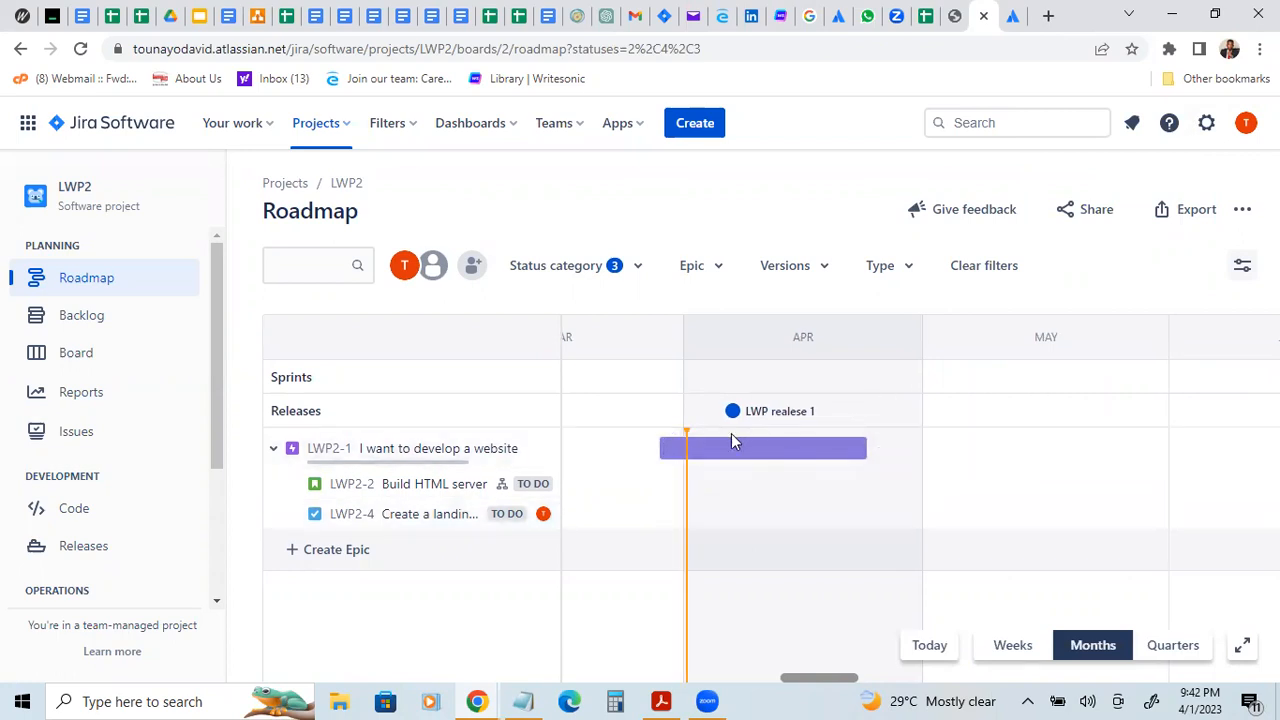
left_click_drag(687, 444, 687, 448)
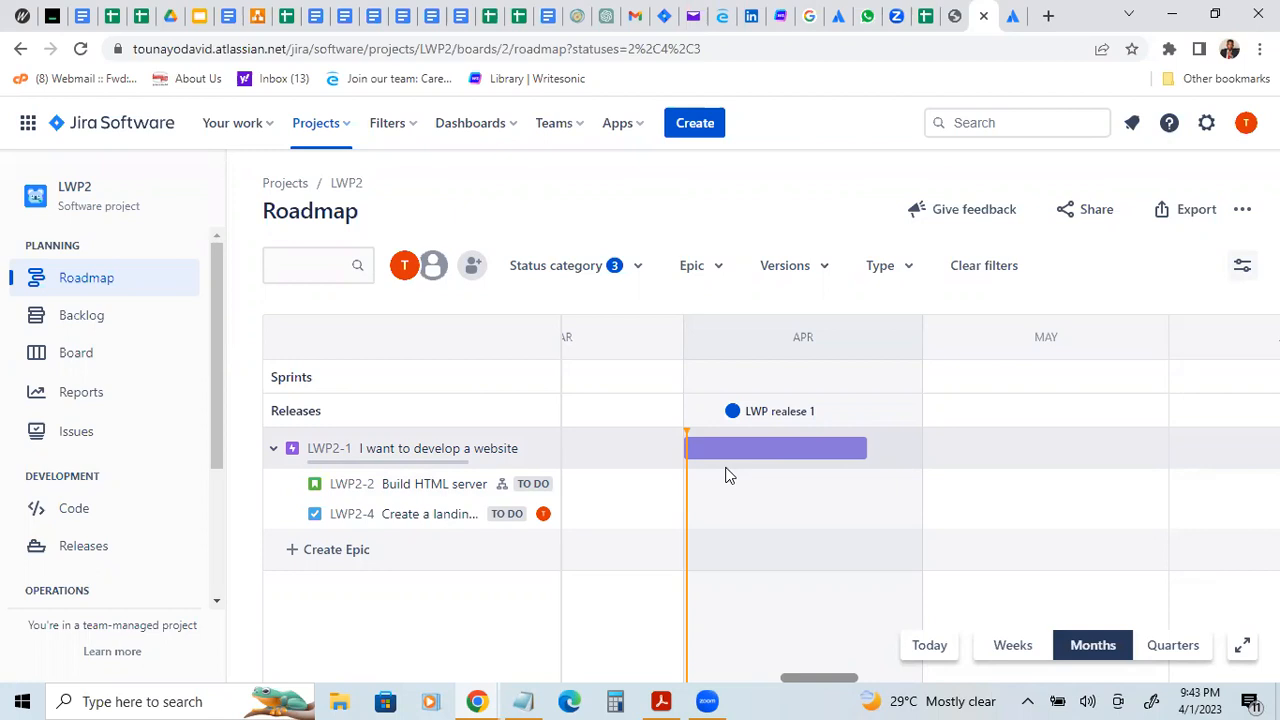
Step: Move the start of the "I want to develop a website" epic's timeline bar to 2023/04/02
mouse_move(688, 447)
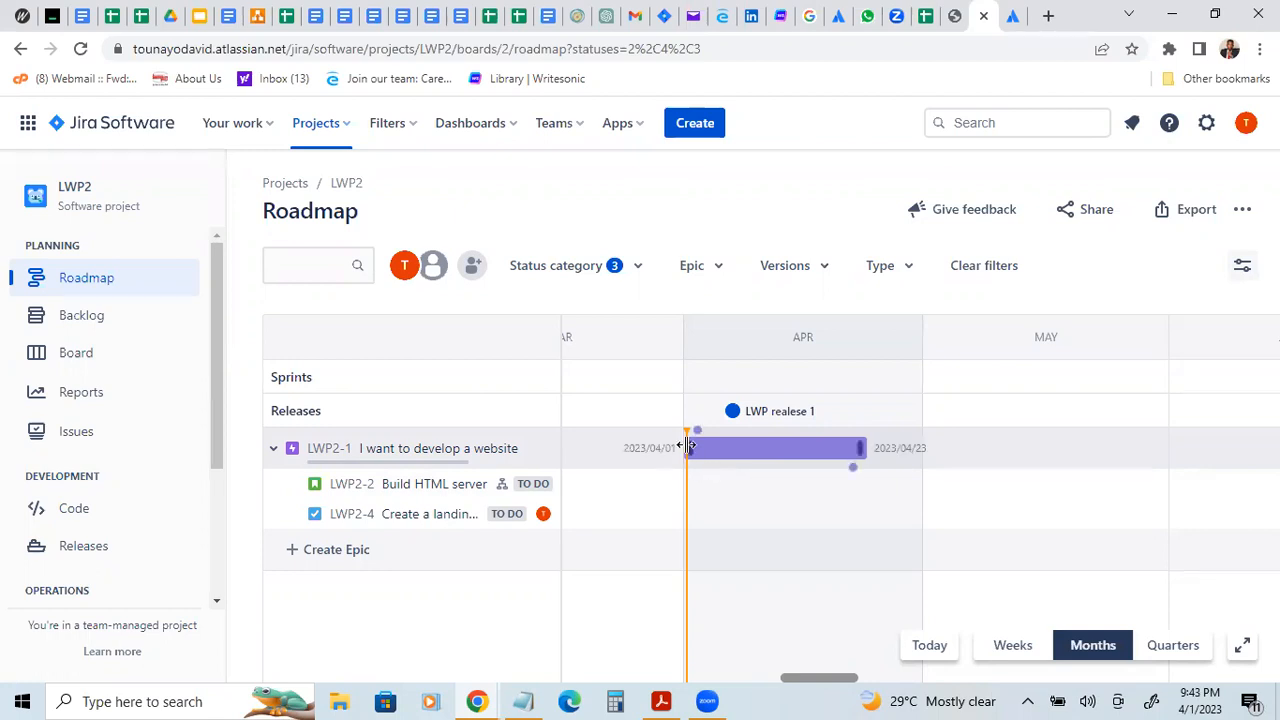
left_click_drag(683, 446, 697, 447)
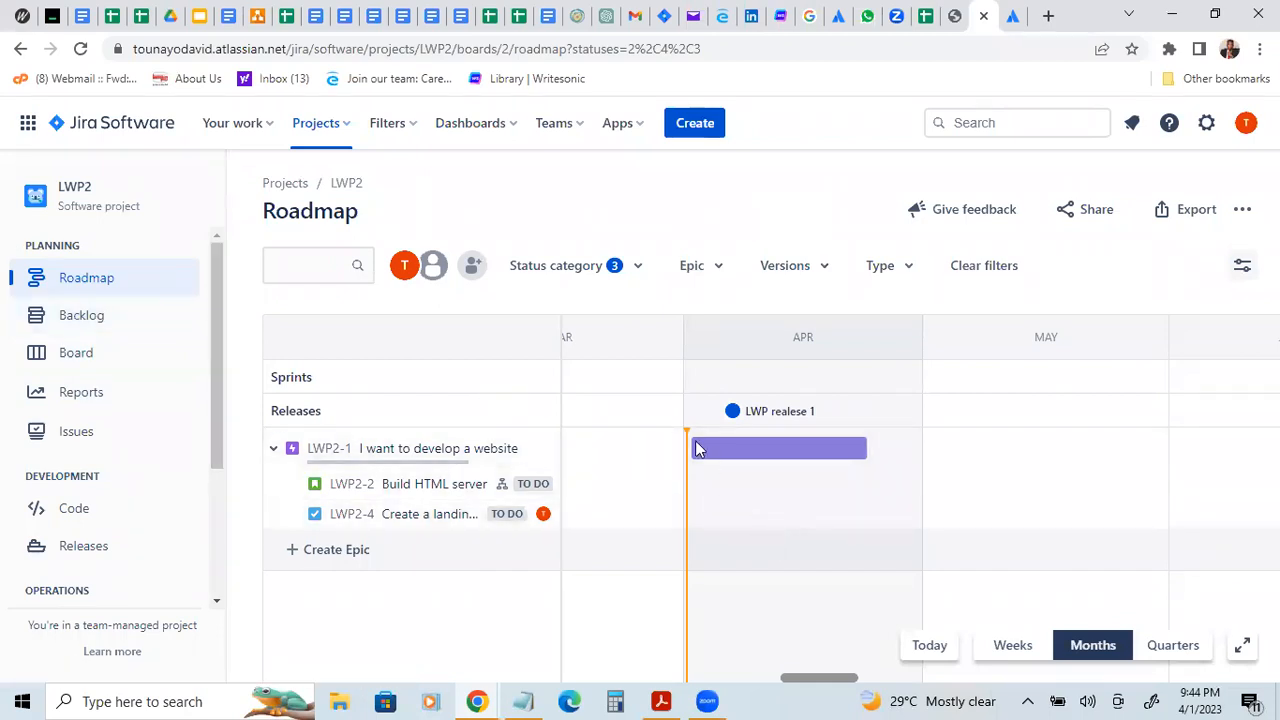
mouse_move(692, 445)
left_click_drag(692, 446, 690, 452)
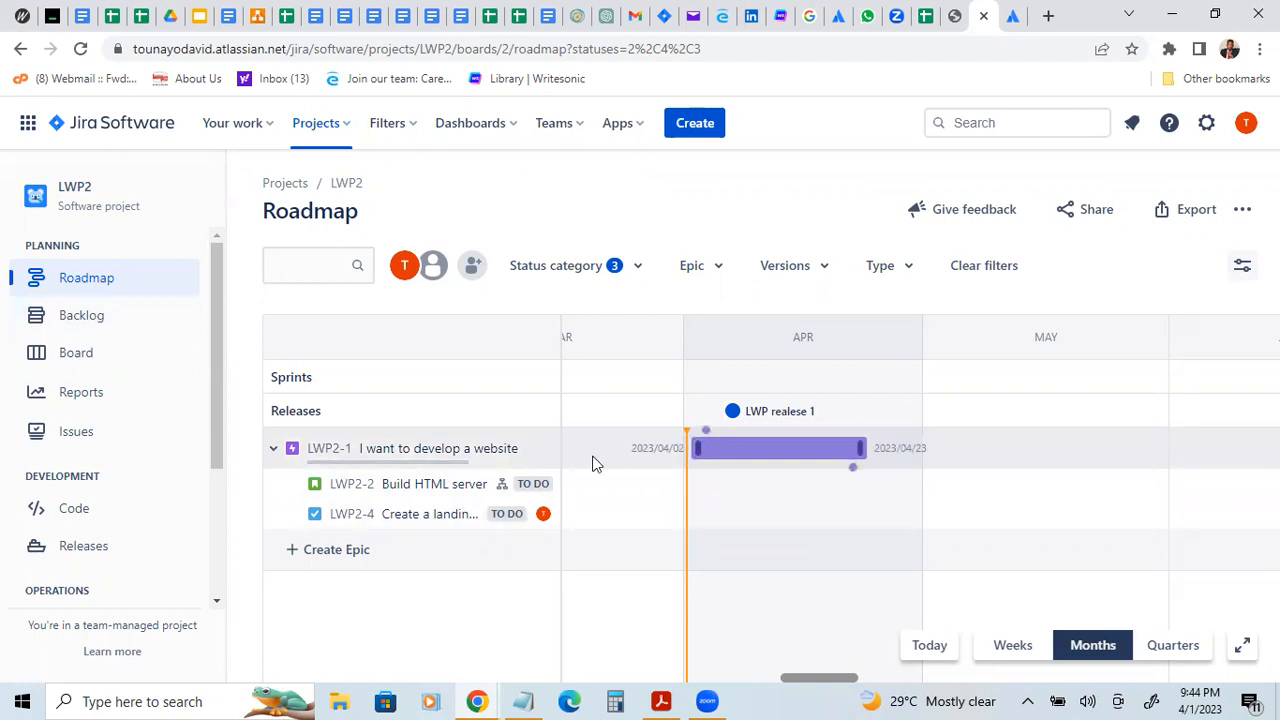
Step: Open the "Build HTML server" story and review its sprint, fix versions, time tracking and story point estimate
left_click(443, 484)
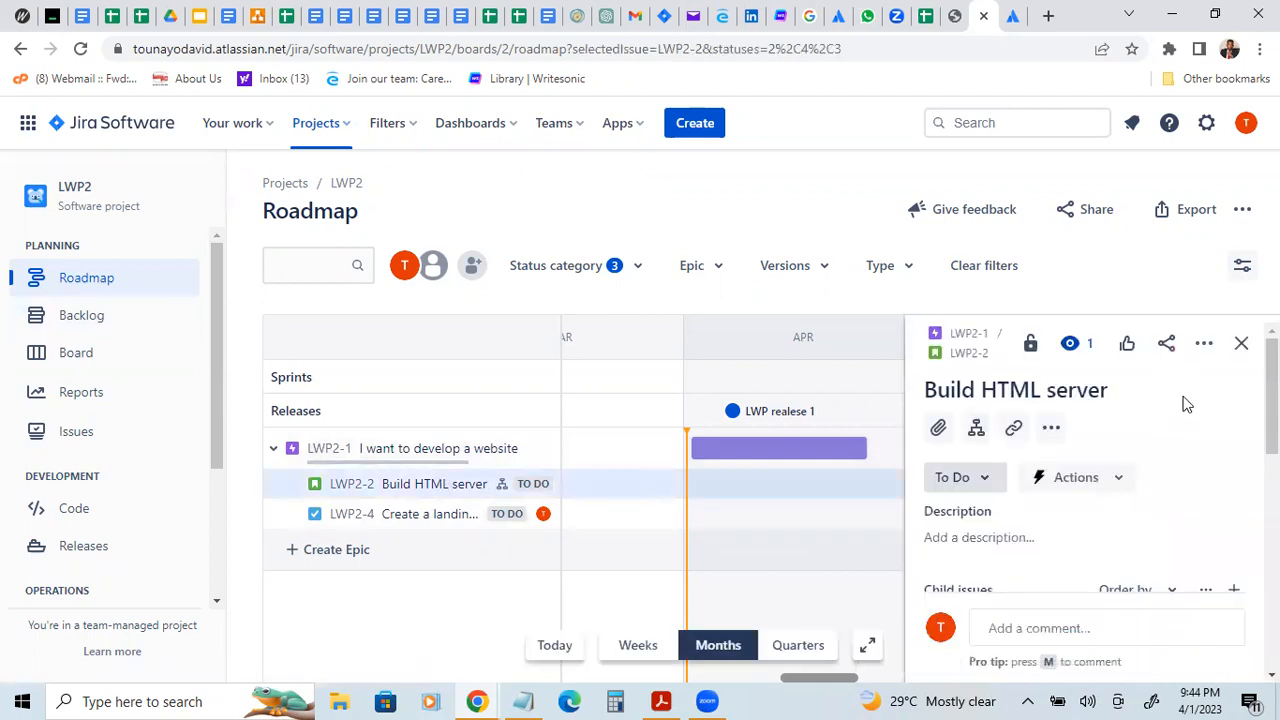
left_click_drag(1272, 396, 1272, 552)
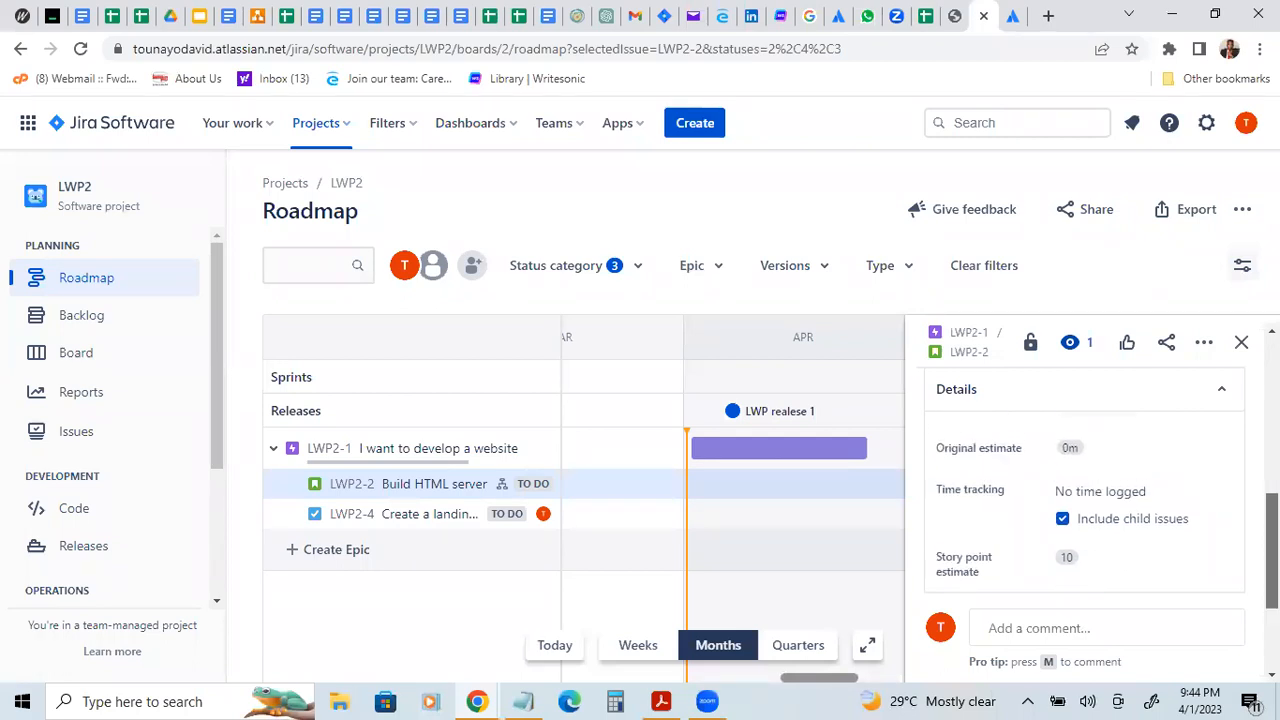
left_click_drag(1272, 552, 1272, 524)
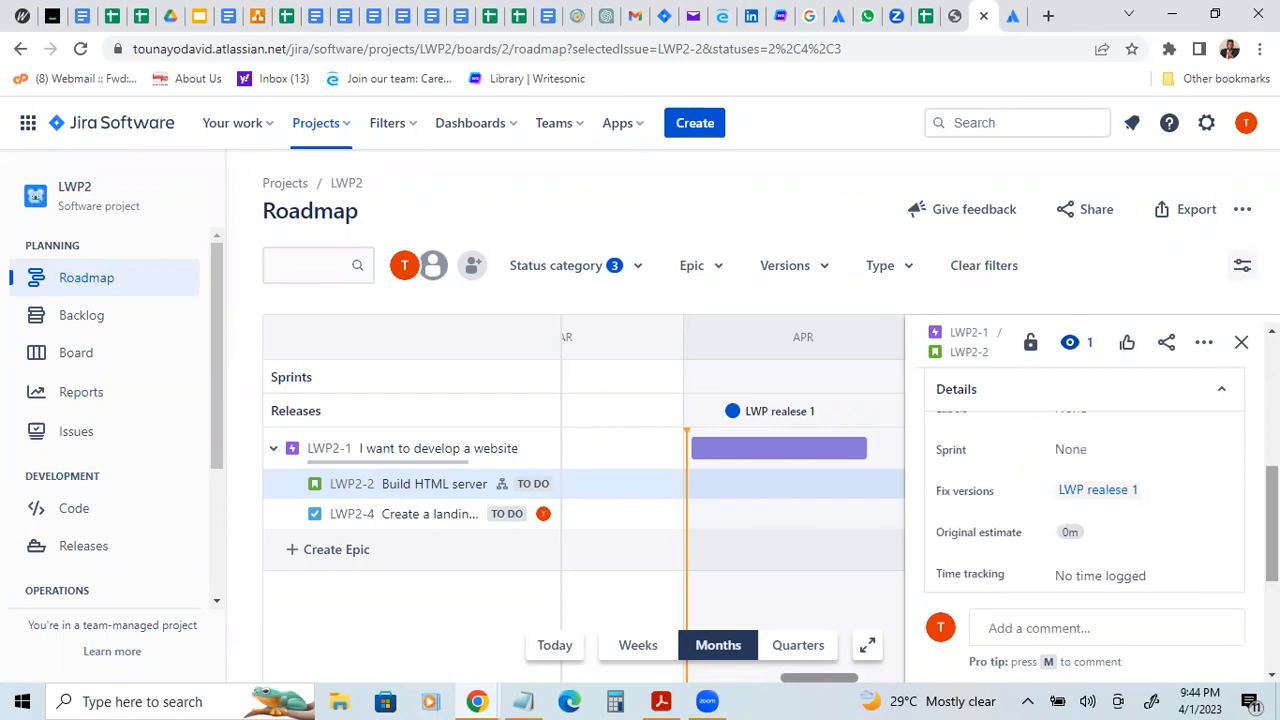
scroll(1107, 501, "up", 2)
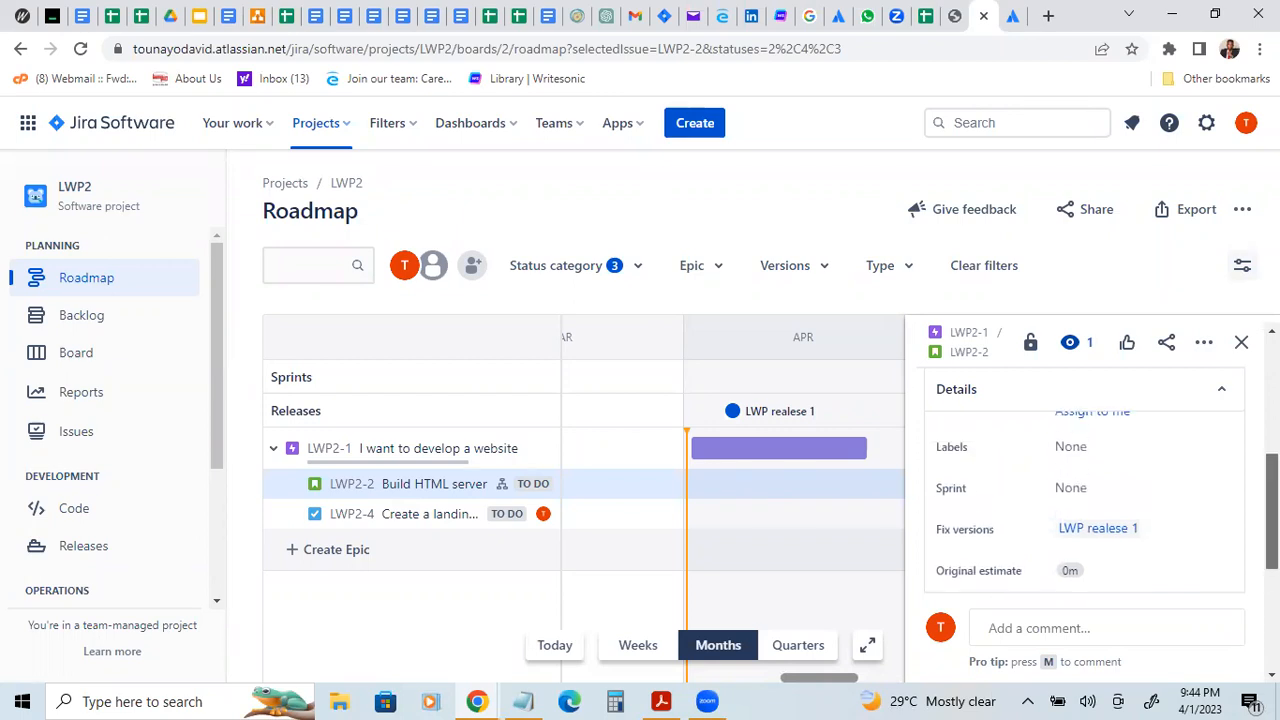
scroll(1113, 520, "down", 2)
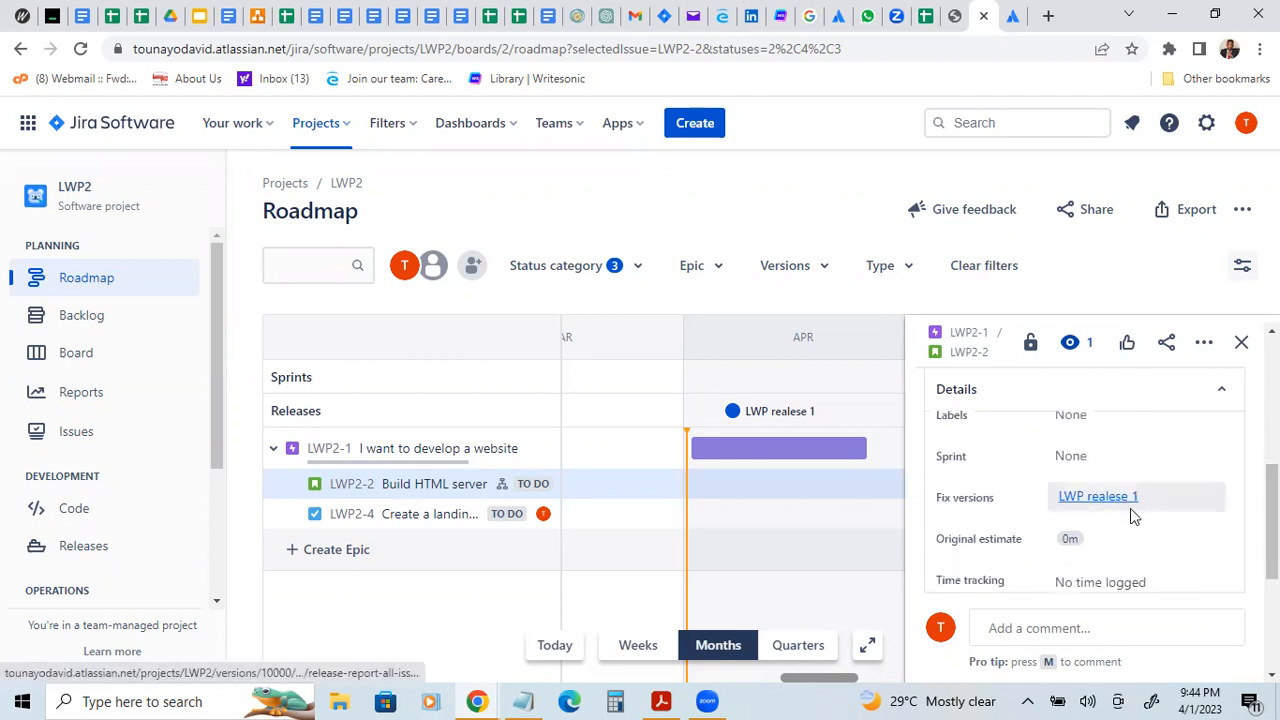
key(".")
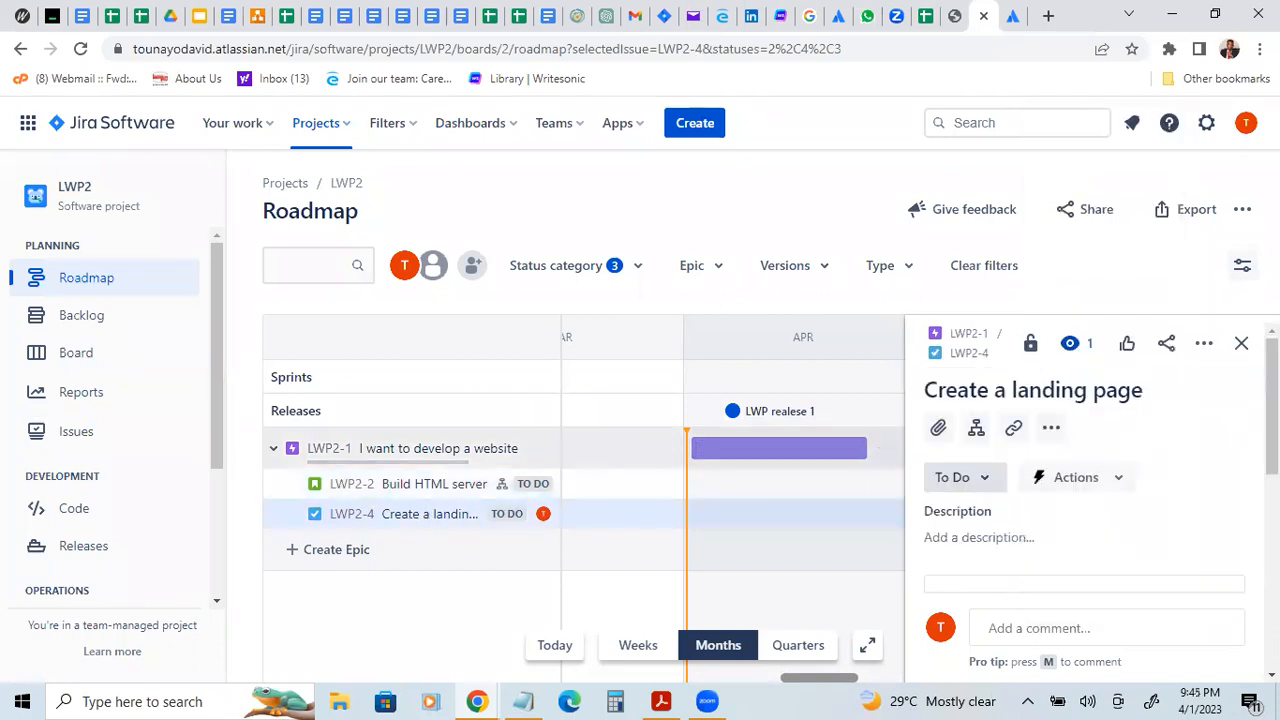
Step: Open the "Create a landing page" task's details and check which versions are offered for its fix versions
scroll(1229, 431, "down", 1)
scroll(1085, 470, "down", 2)
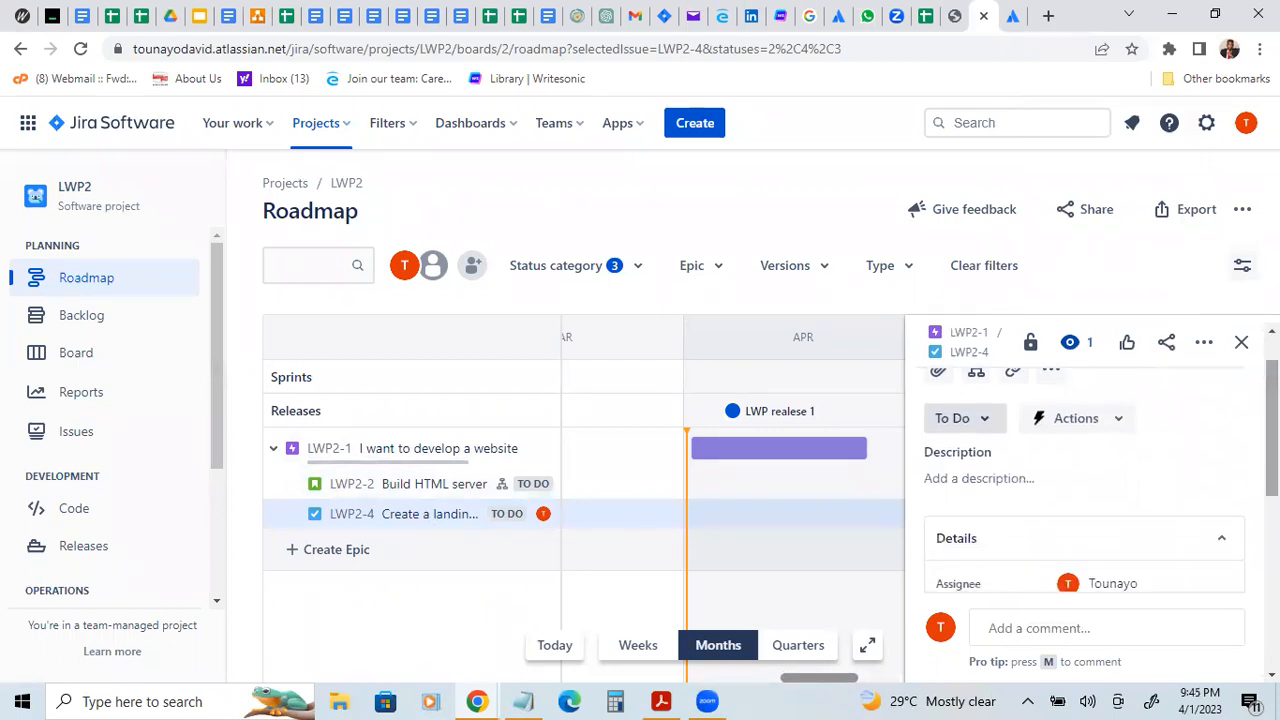
scroll(1085, 470, "down", 2)
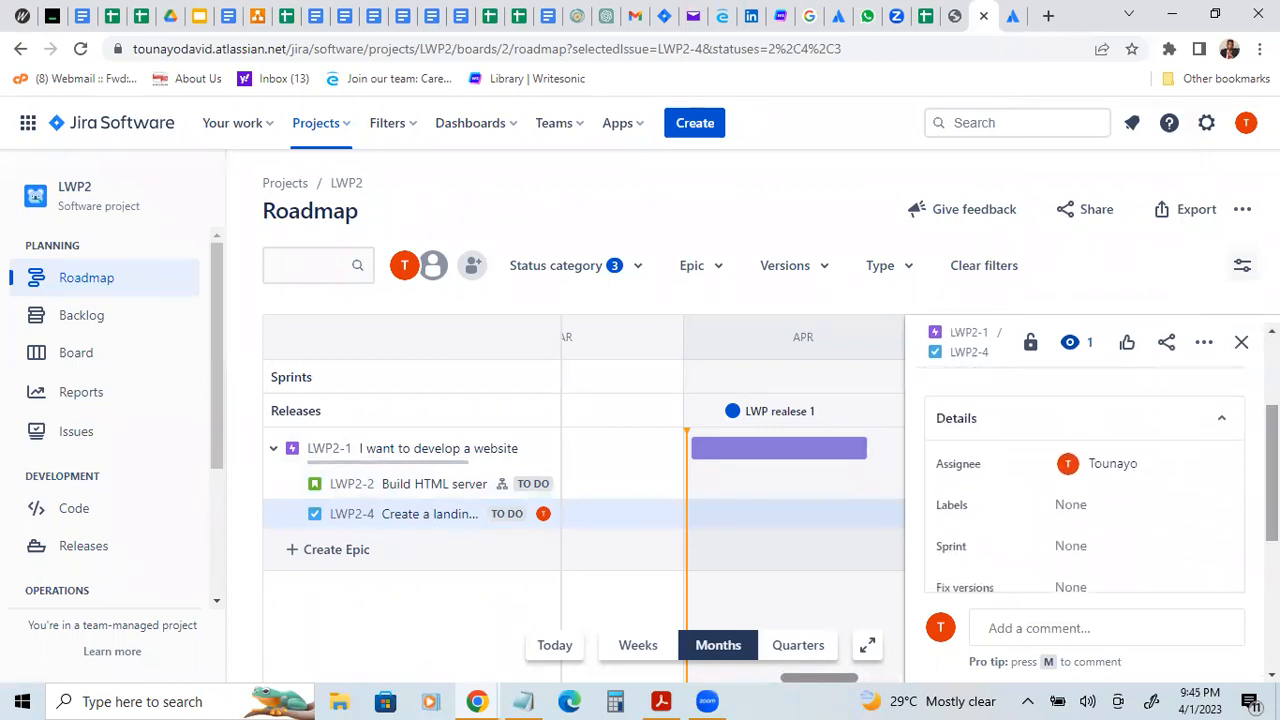
scroll(1023, 540, "down", 2)
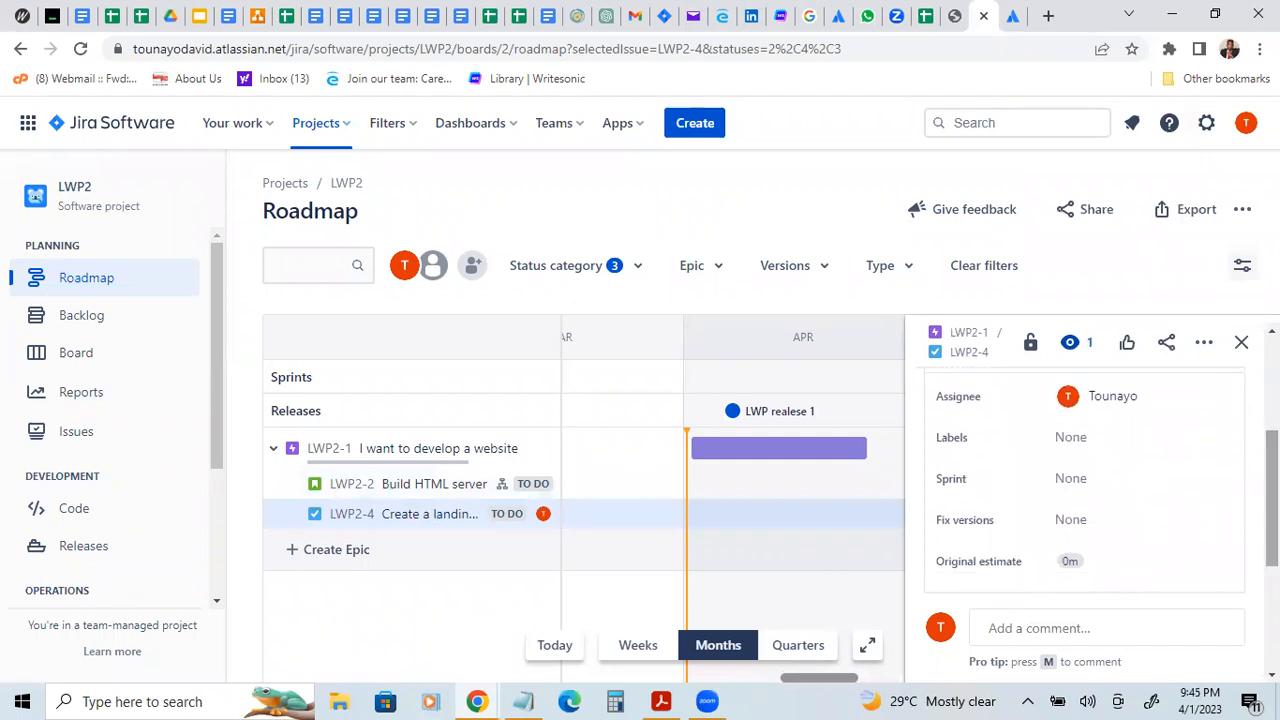
left_click(1071, 526)
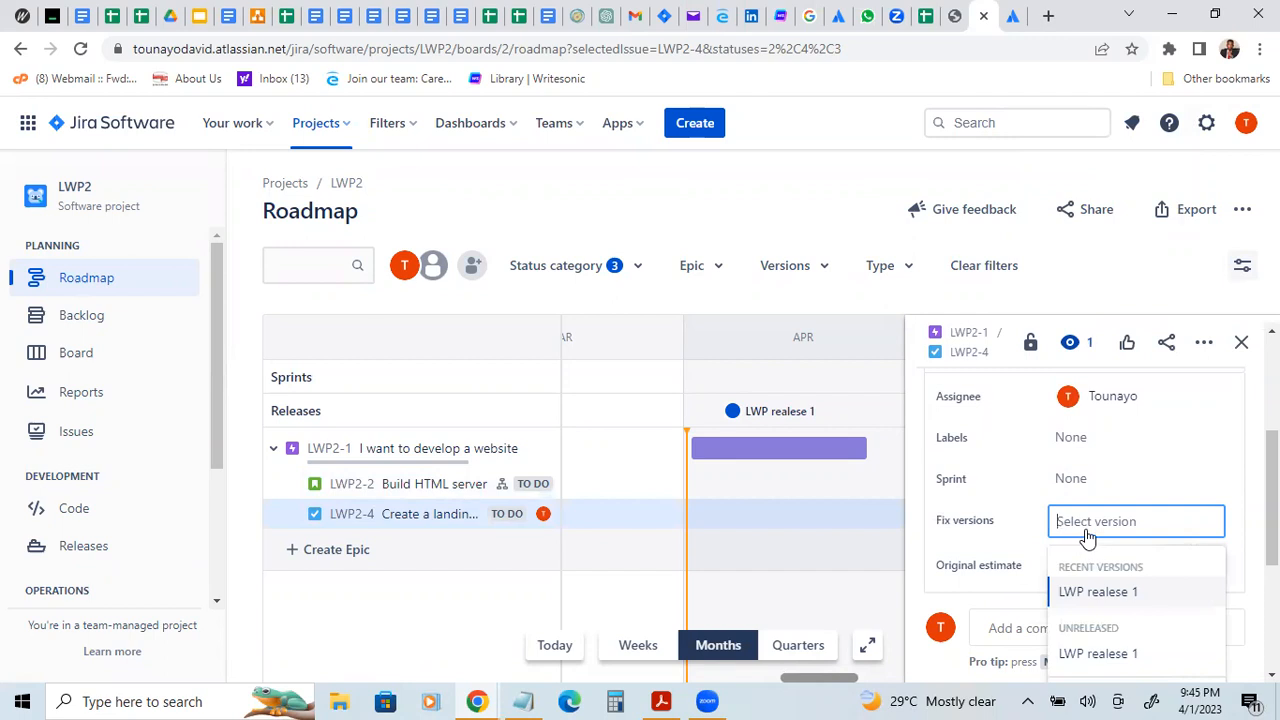
left_click_drag(1272, 498, 1272, 535)
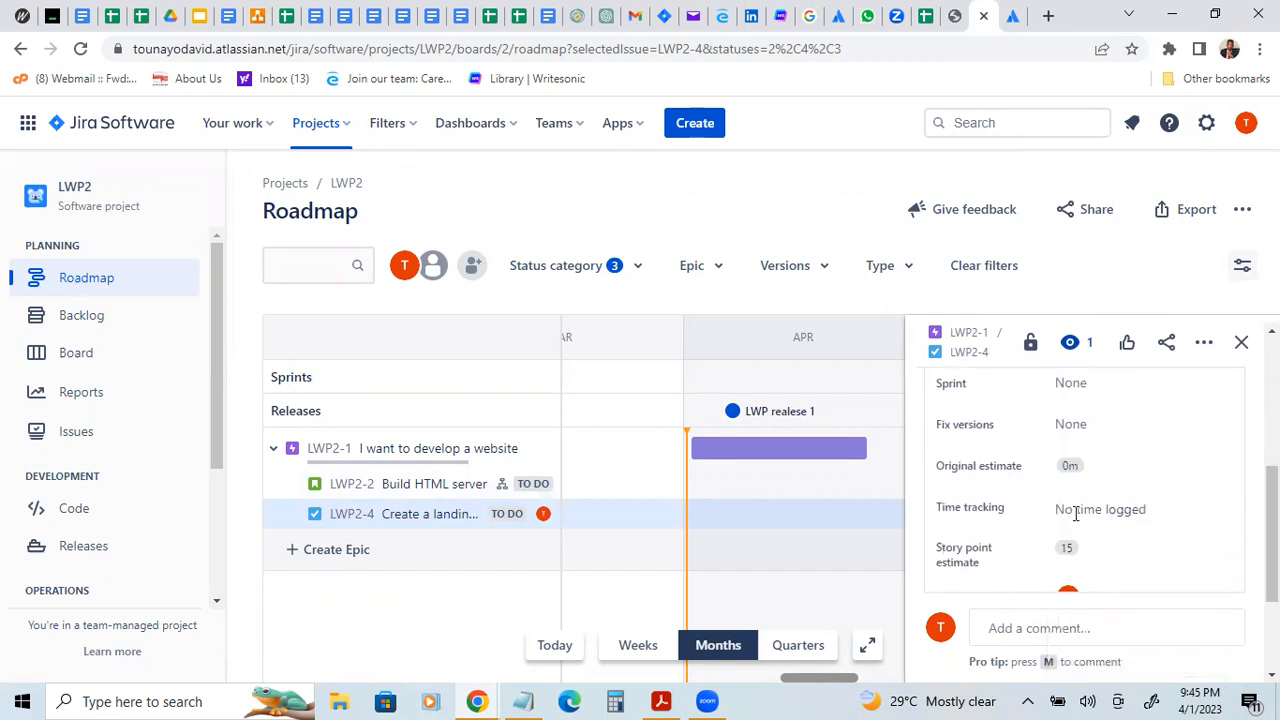
Step: Try to create a new fix version named "LWP Release 1-1" for the "Create a landing page" task
left_click(1064, 426)
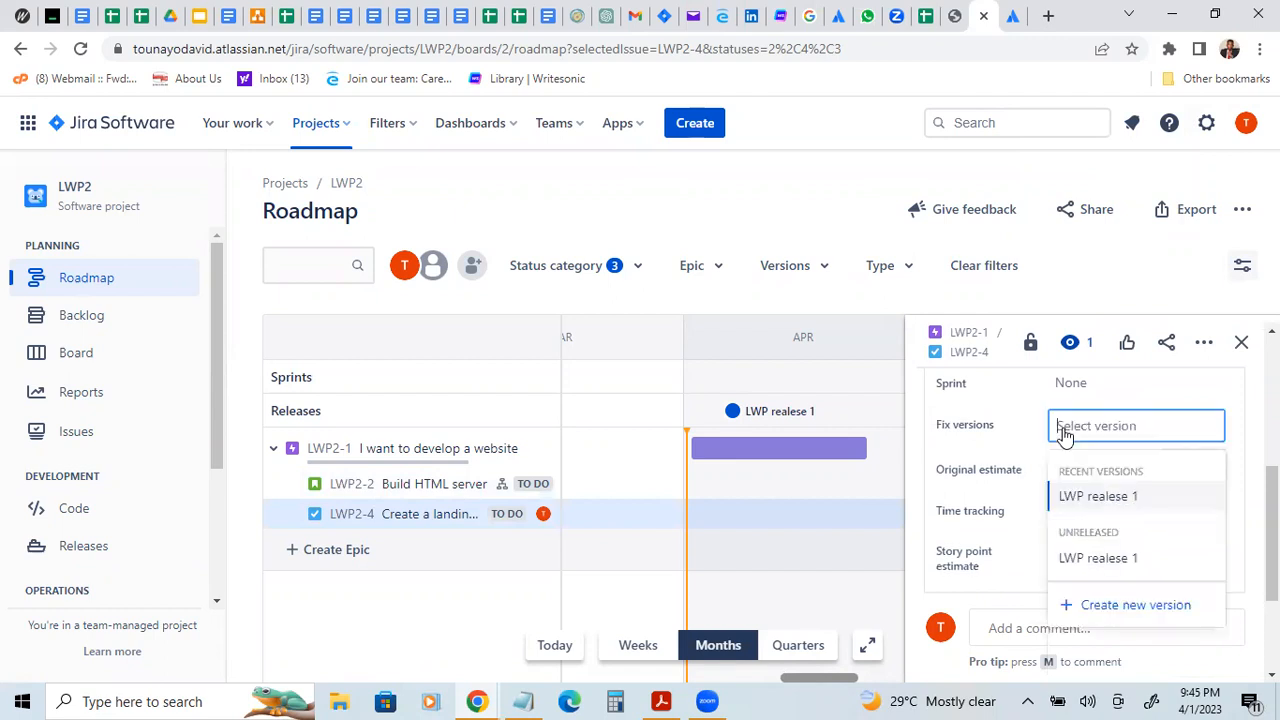
left_click(1109, 604)
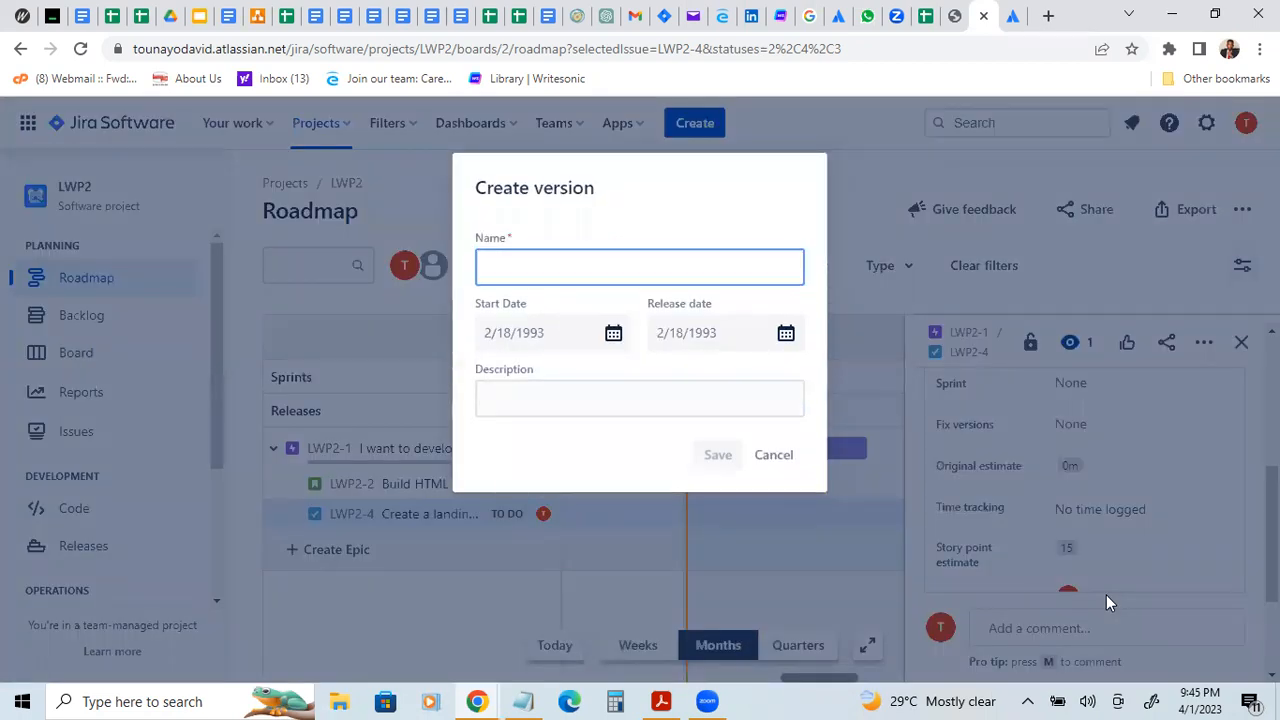
type("LWP re")
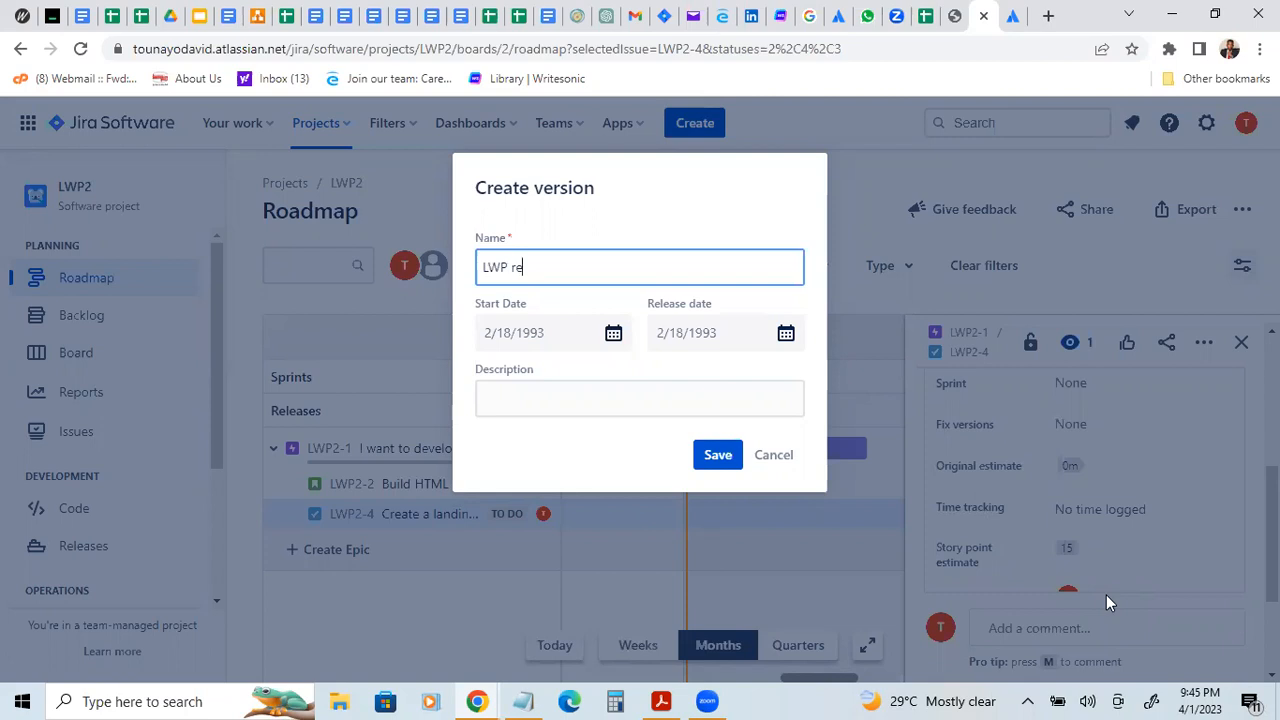
key("BackSpace")
key("BackSpace")
type("Release 1-1")
Step: Try a start date of 4/7/2023 for the new version, and discard the version without saving it
left_click(566, 340)
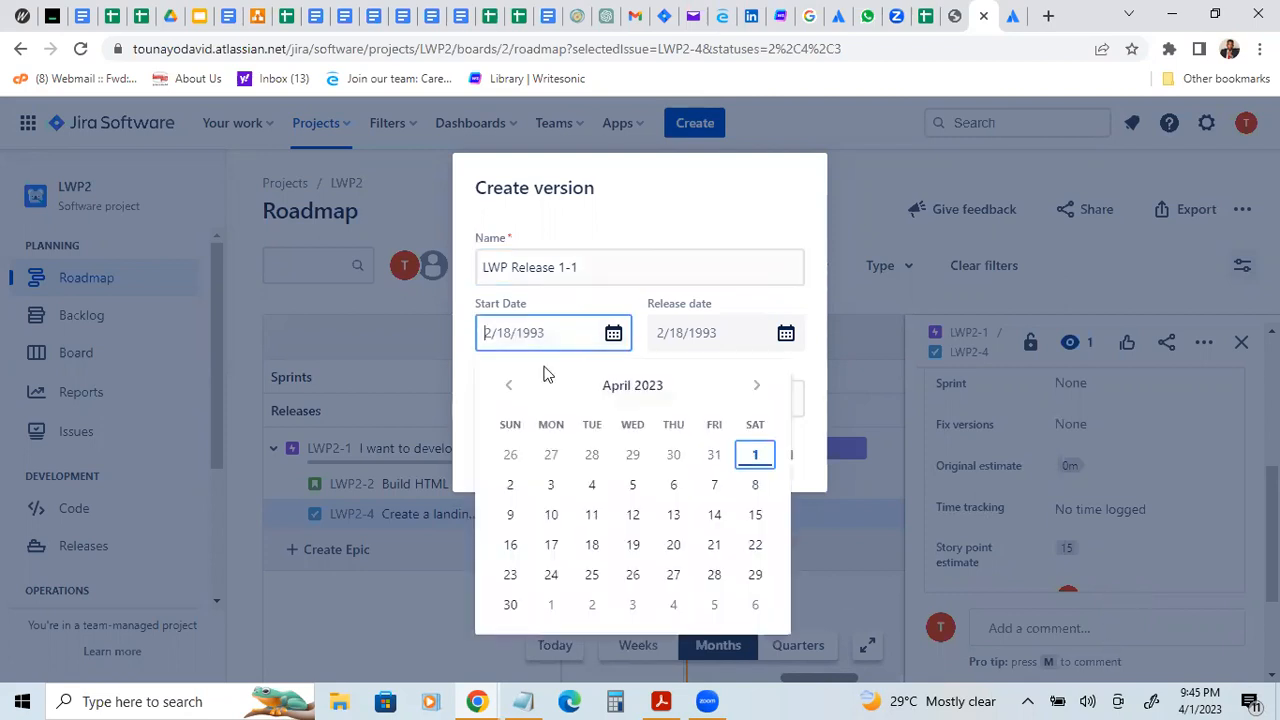
left_click(713, 488)
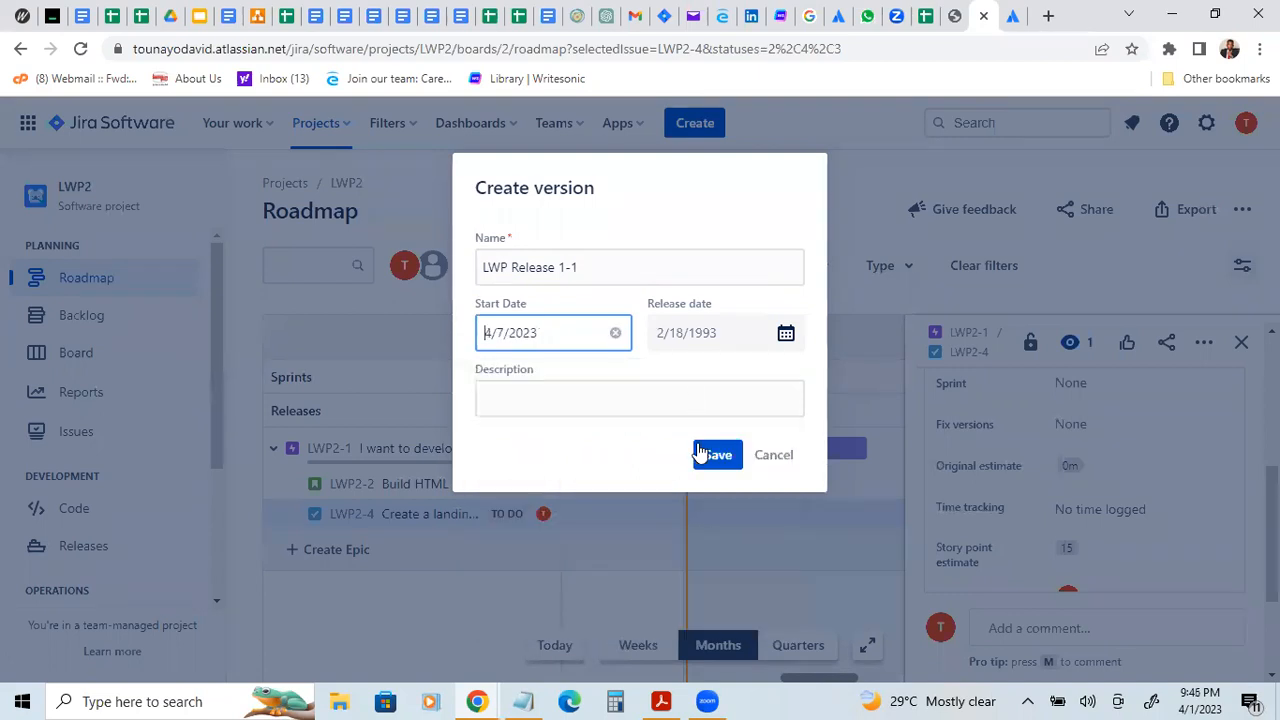
left_click(704, 336)
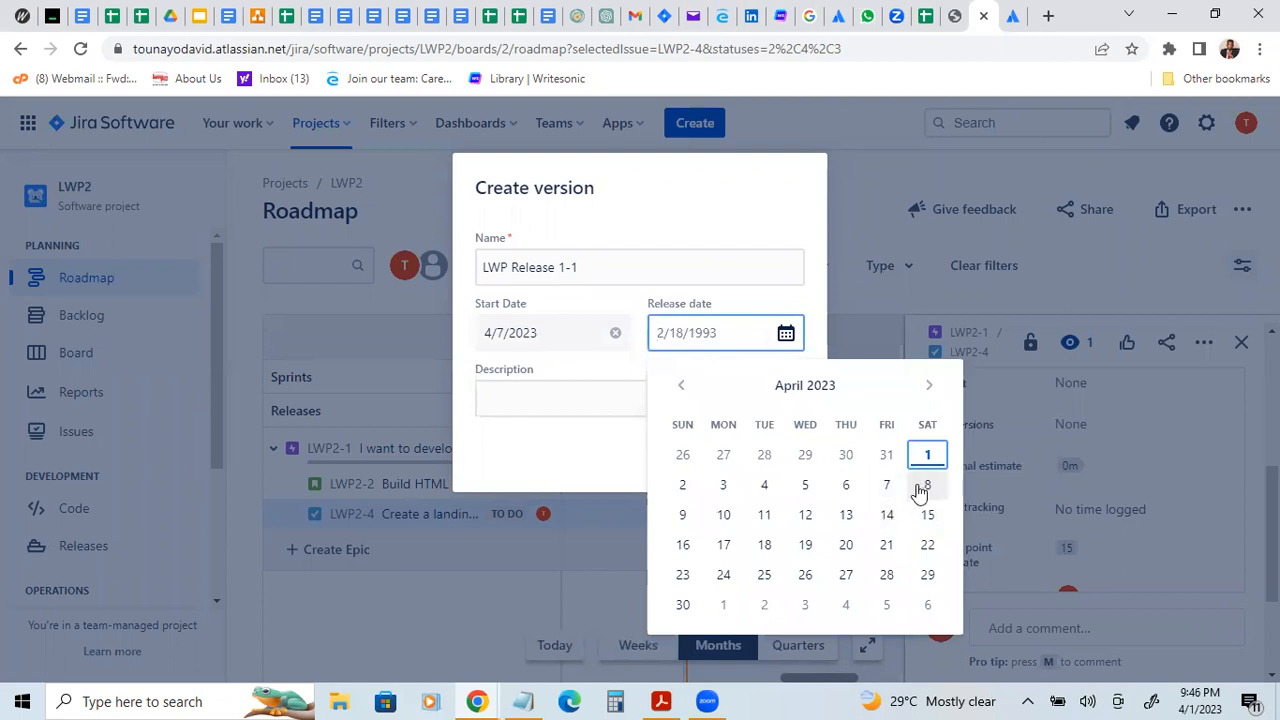
left_click(615, 334)
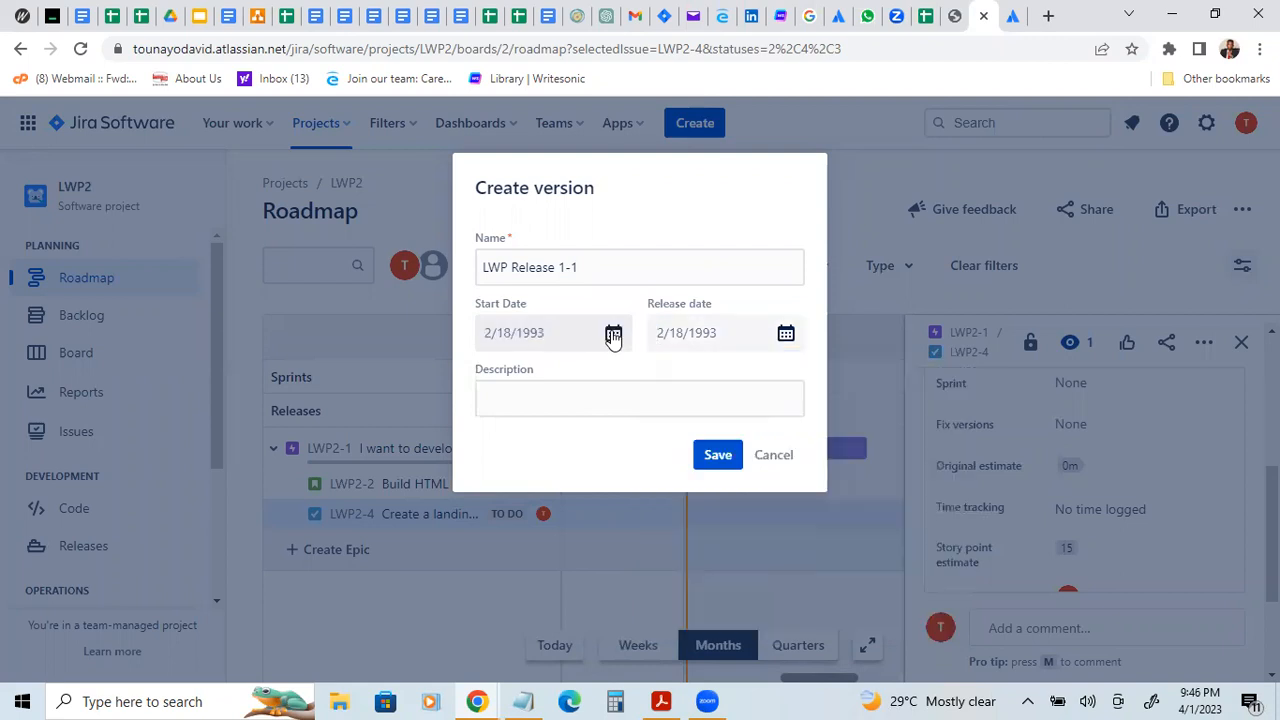
left_click(766, 456)
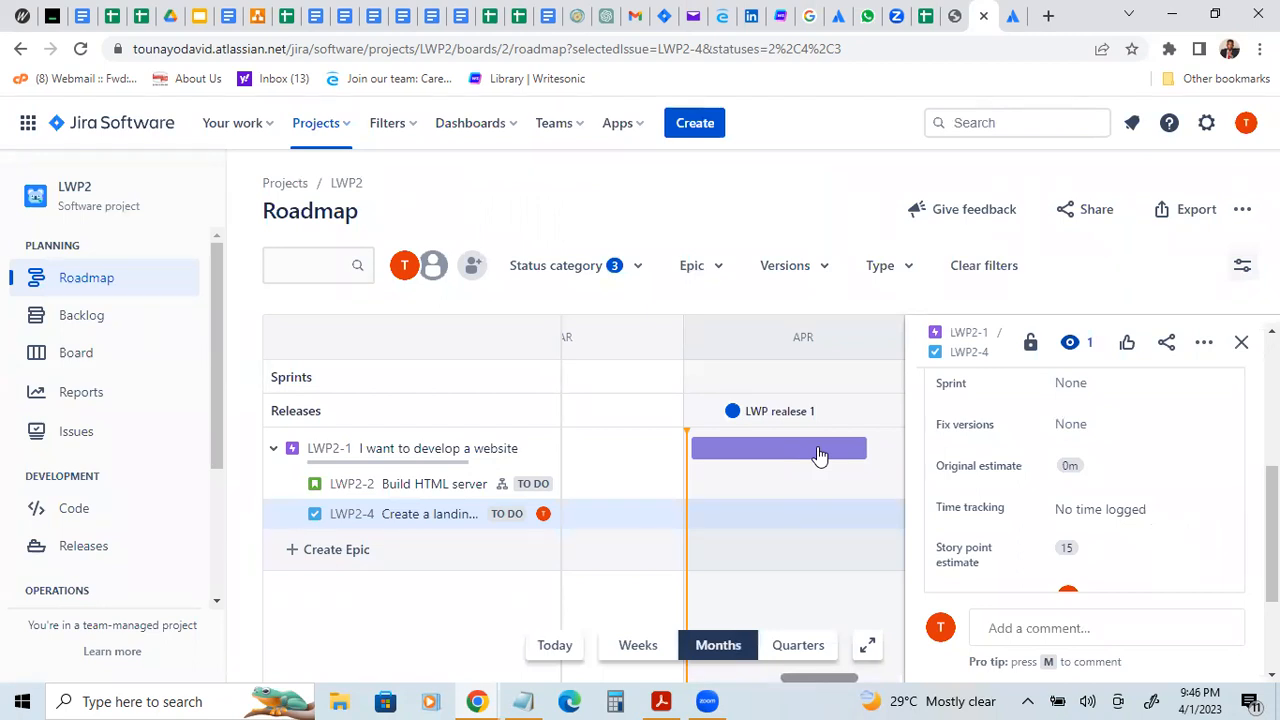
Step: Look through the actions available for the "Create a landing page" task, recheck its details and close them
key("period")
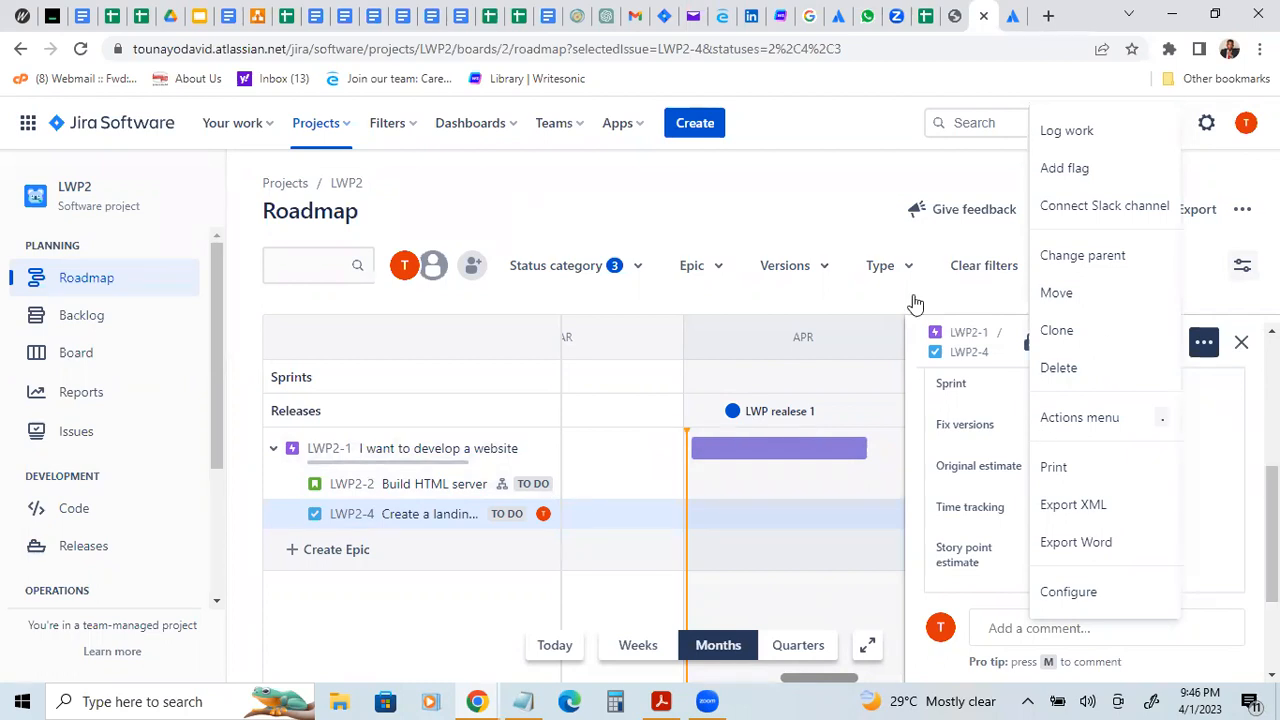
left_click(795, 291)
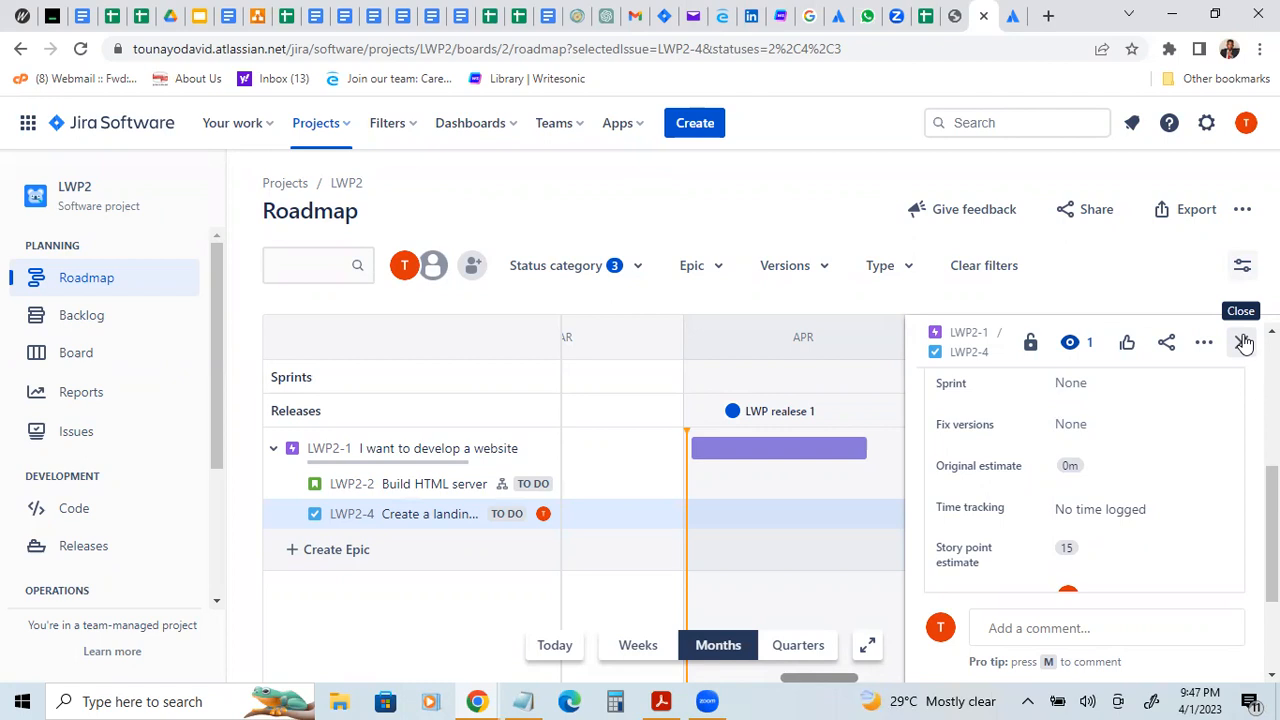
scroll(1085, 490, "up", 3)
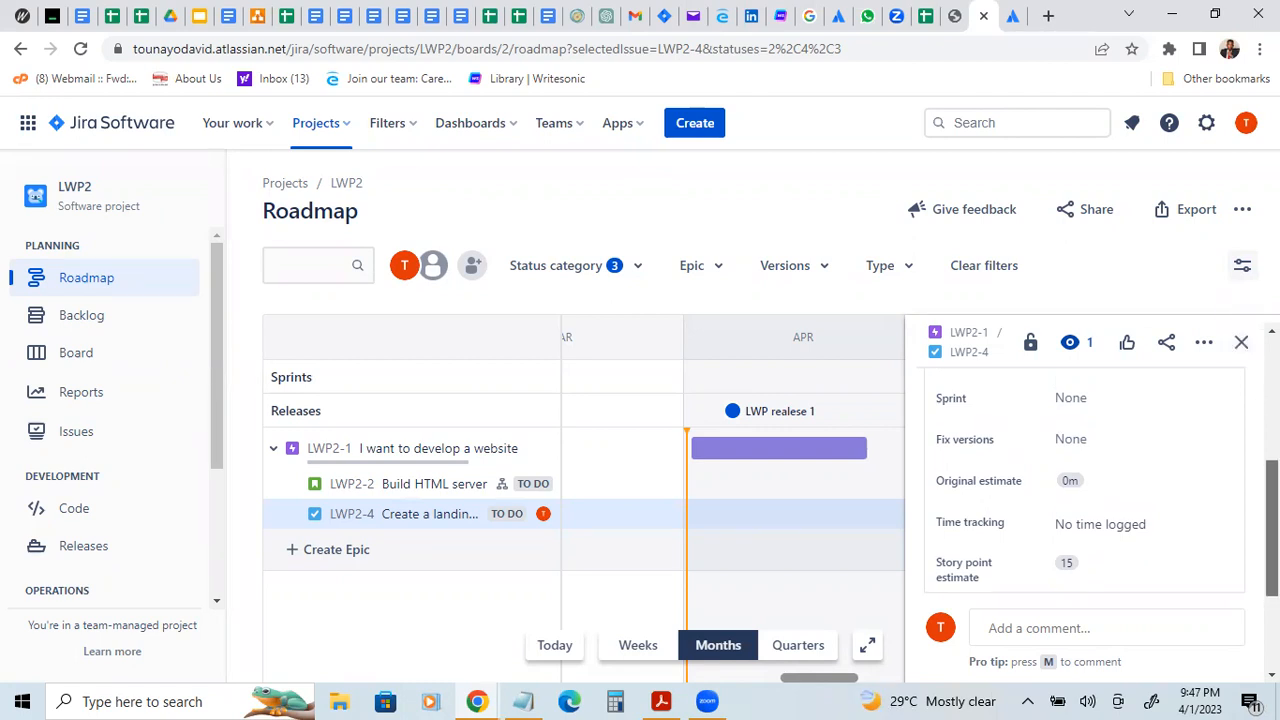
scroll(1085, 490, "up", 1)
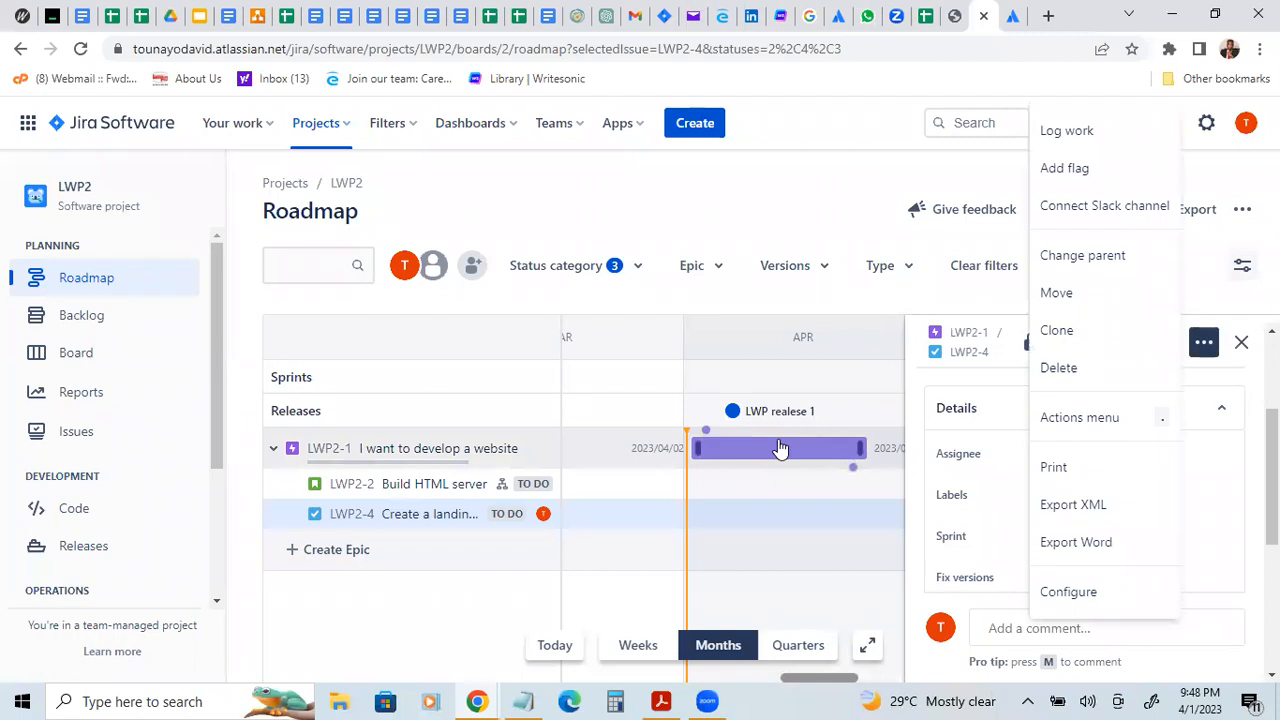
key("Escape")
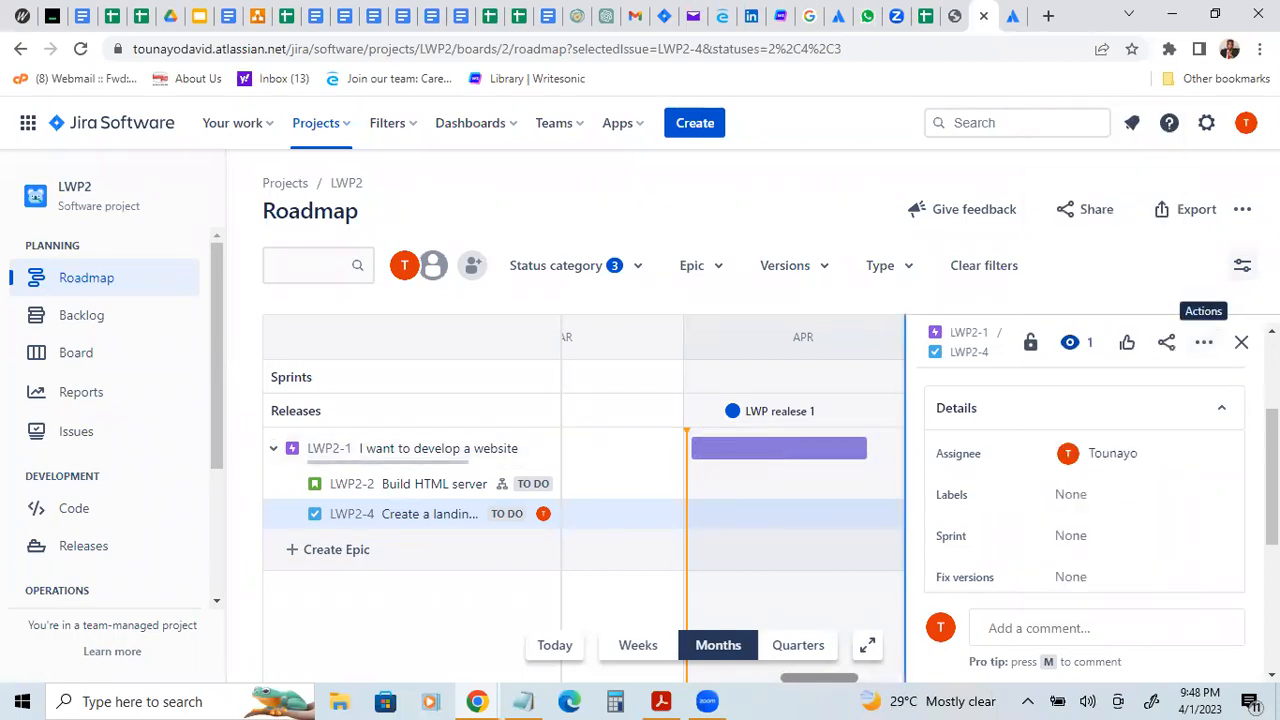
scroll(1084, 490, "up", 2)
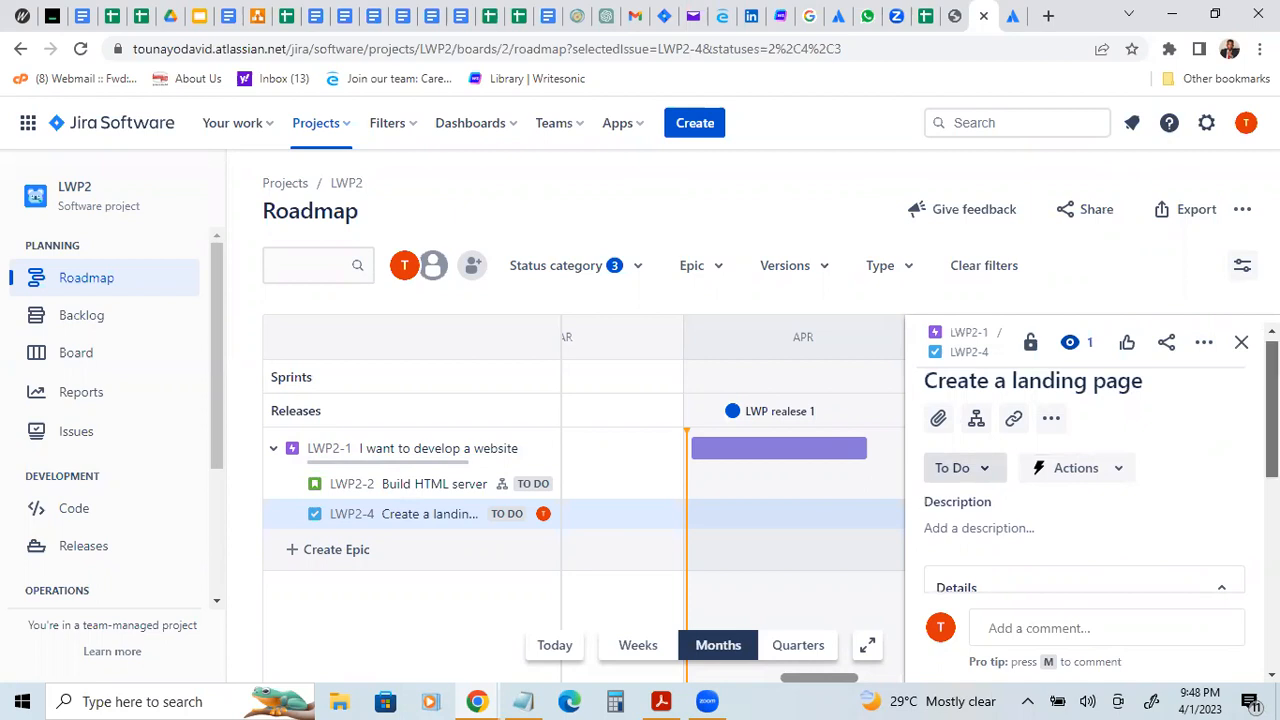
scroll(1085, 500, "down", 1)
scroll(1100, 465, "up", 1)
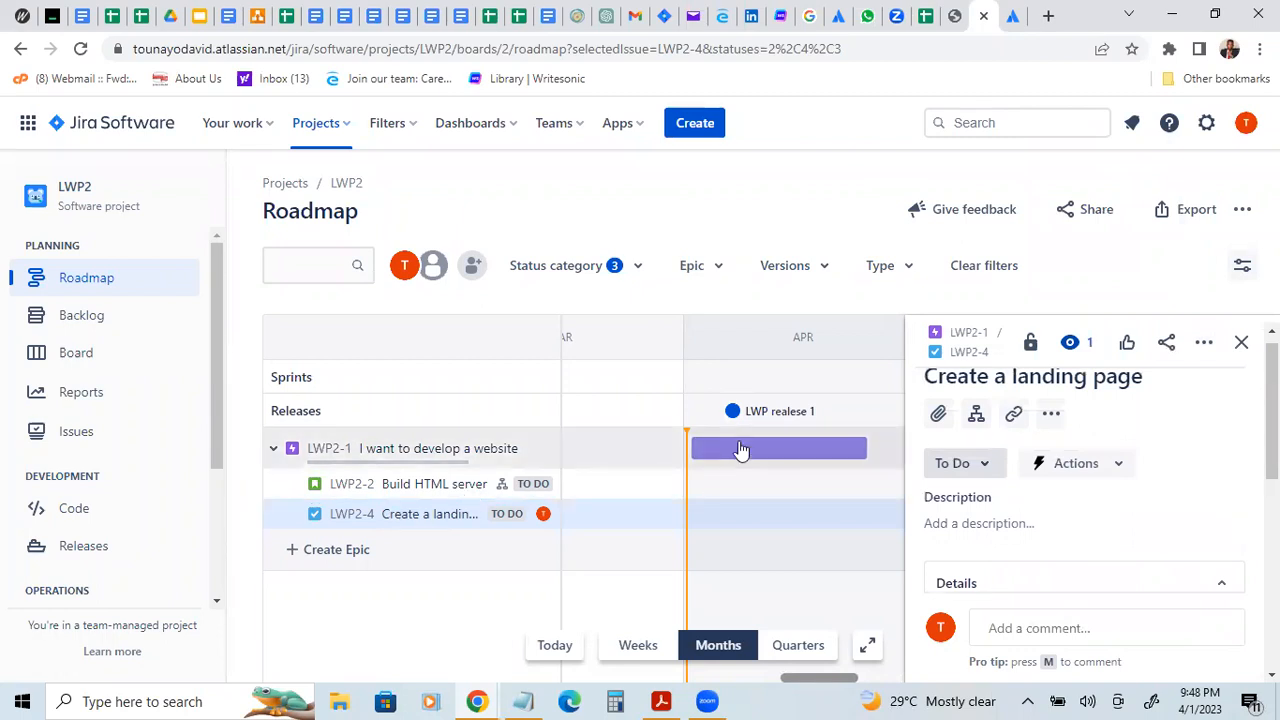
left_click(1243, 345)
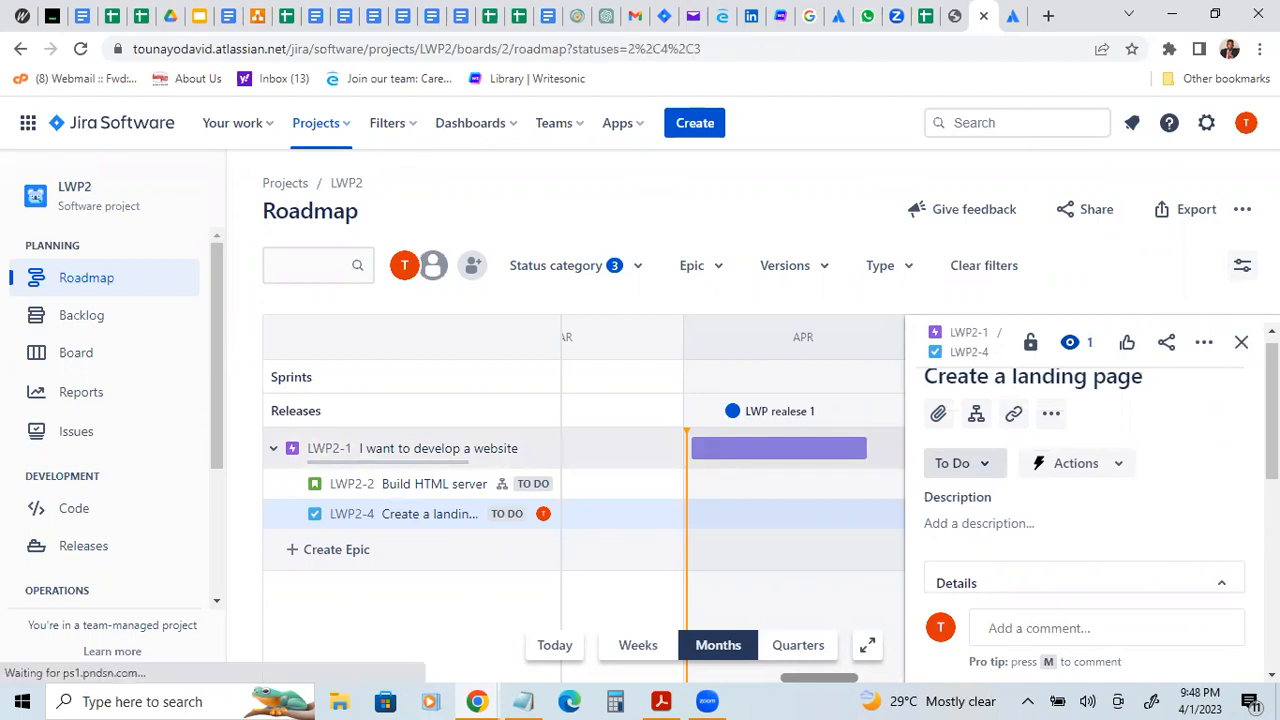
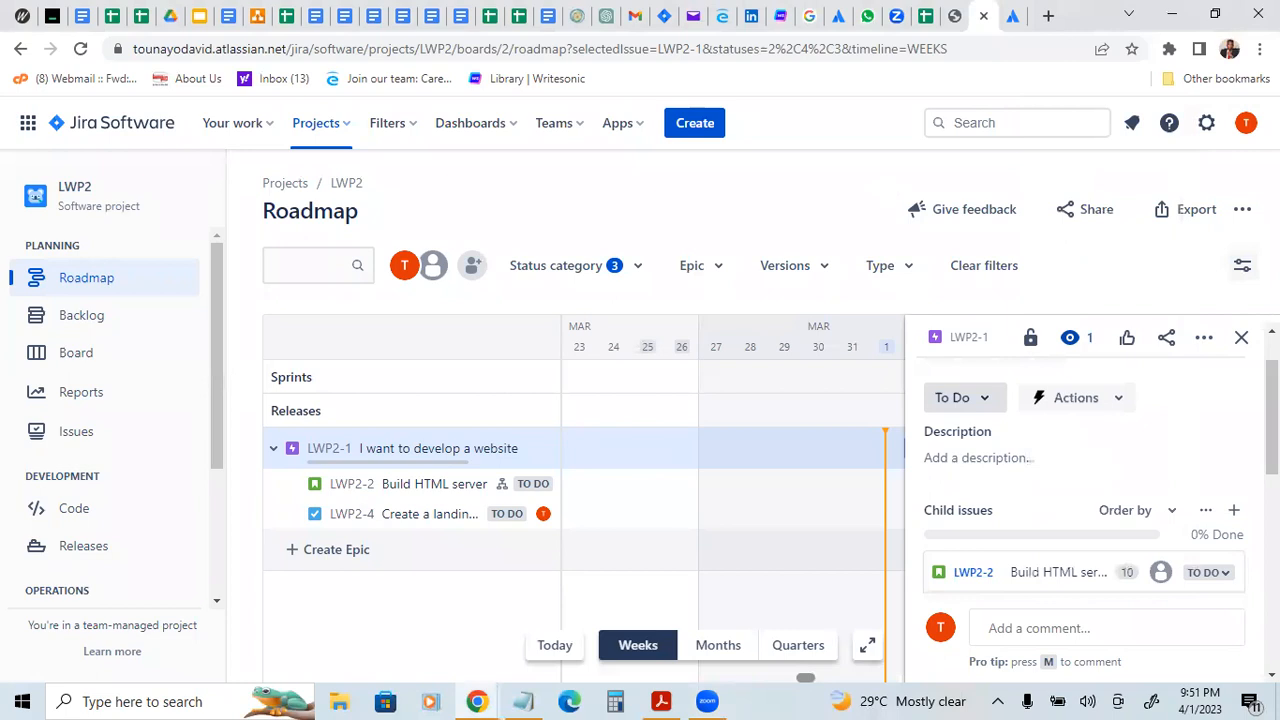
Step: Review the "I want to develop a website" epic's child issues, start and due dates, and other details
left_click_drag(1271, 378, 1271, 401)
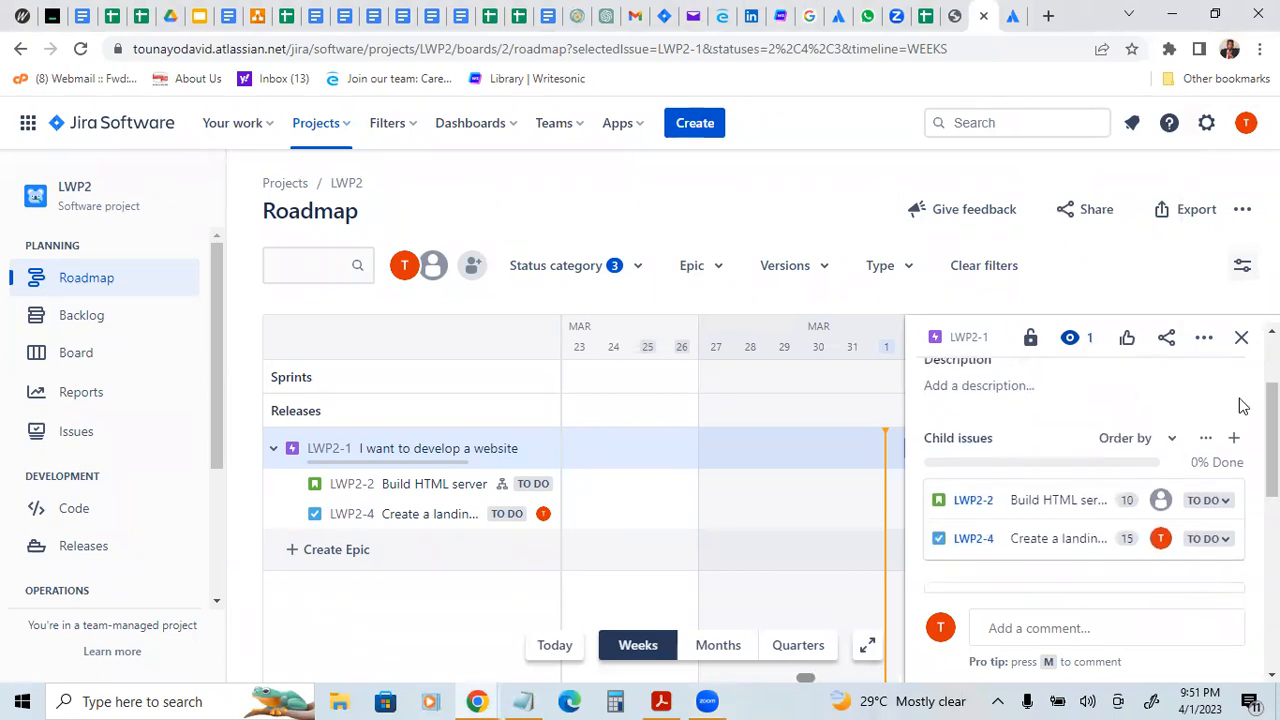
scroll(1085, 470, "down", 2)
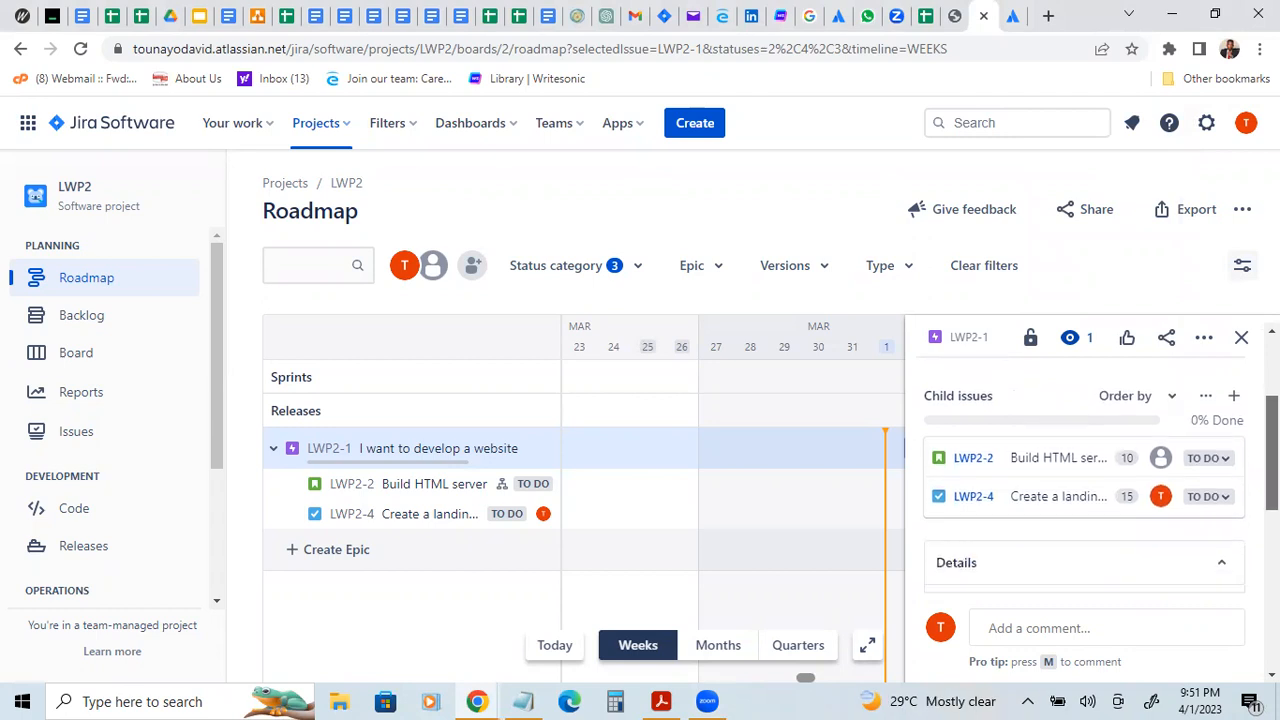
left_click_drag(1272, 492, 1272, 399)
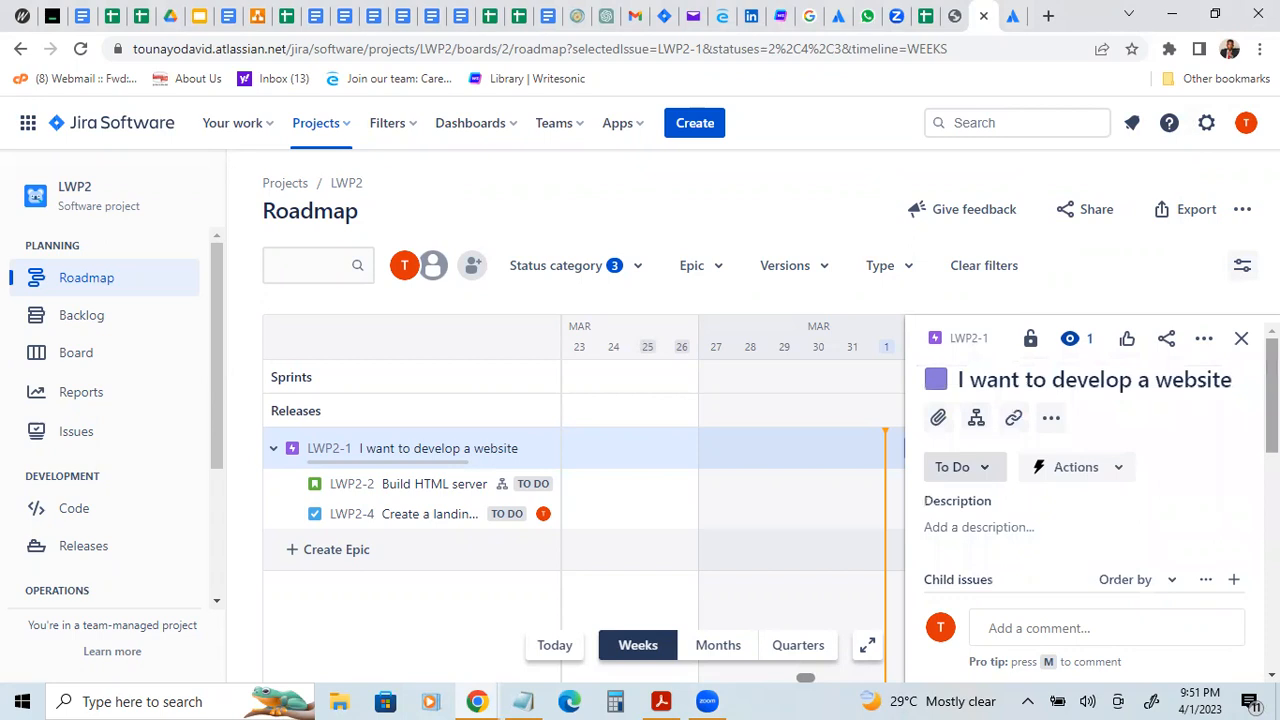
left_click_drag(1272, 399, 1272, 404)
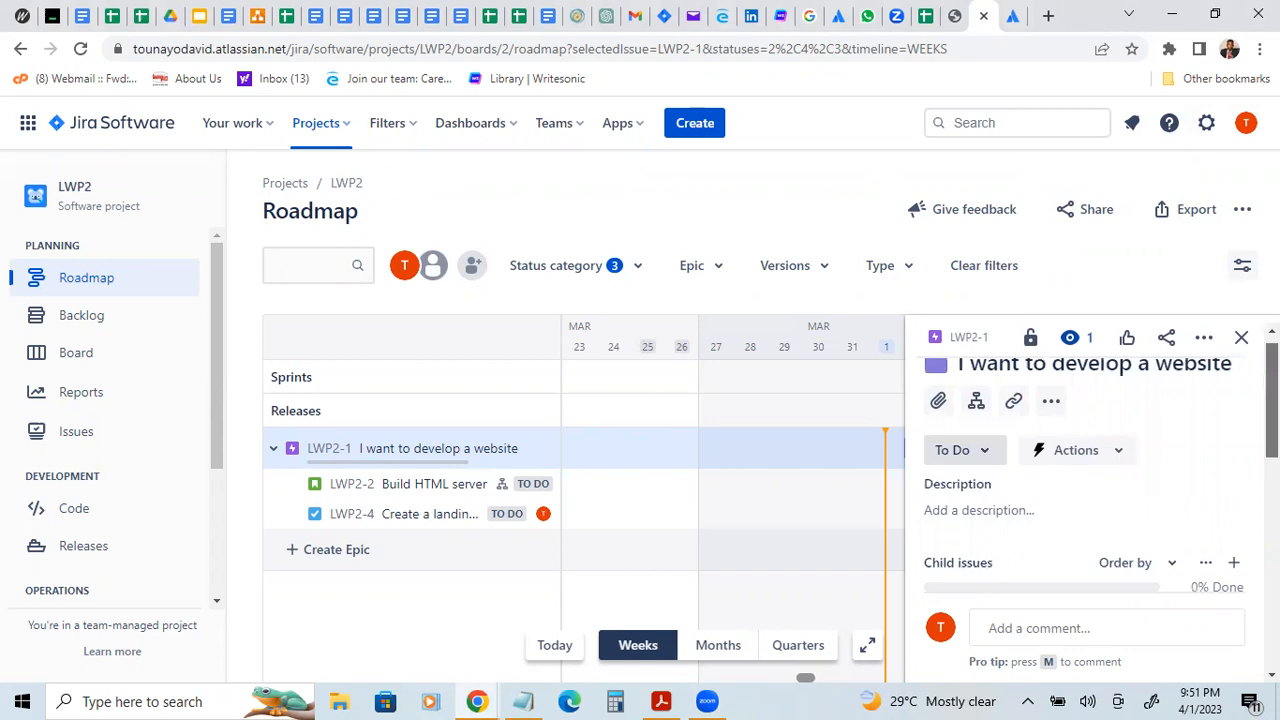
left_click_drag(1272, 404, 1272, 550)
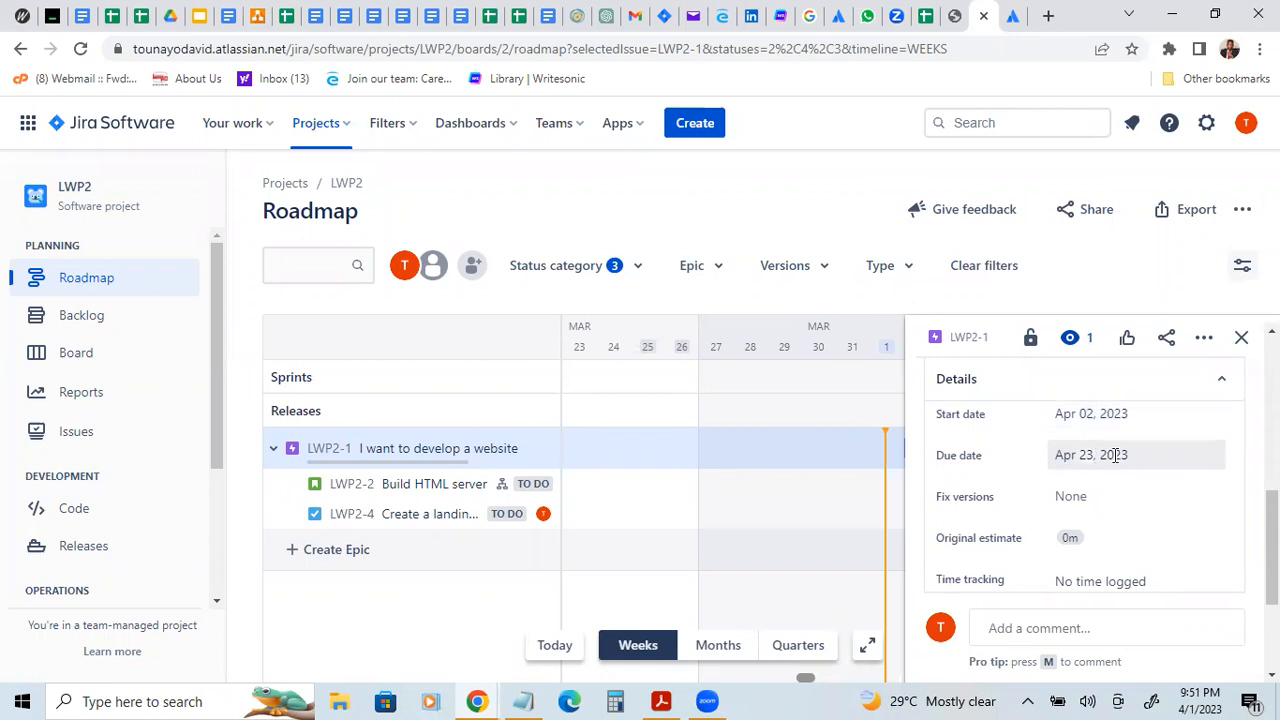
scroll(1272, 530, "up", 1)
scroll(1085, 490, "up", 2)
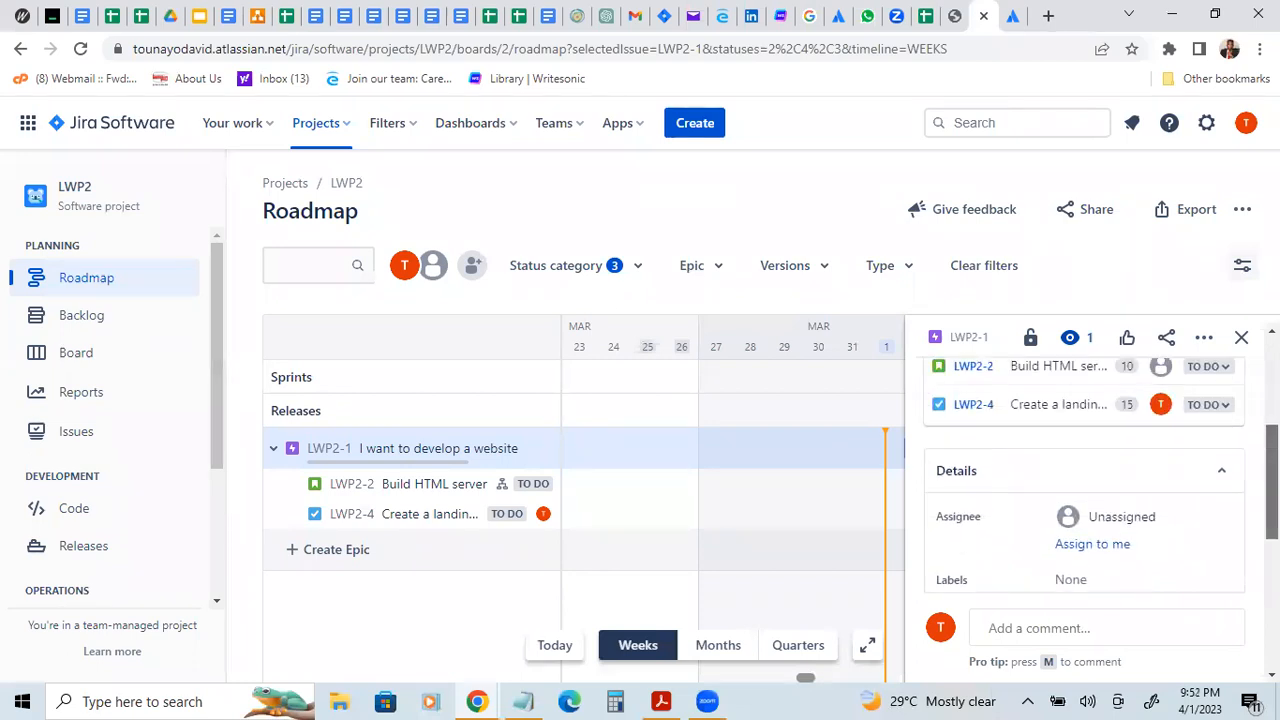
Step: Create a new epic named "I want a payment gateway" on the roadmap
left_click(296, 549)
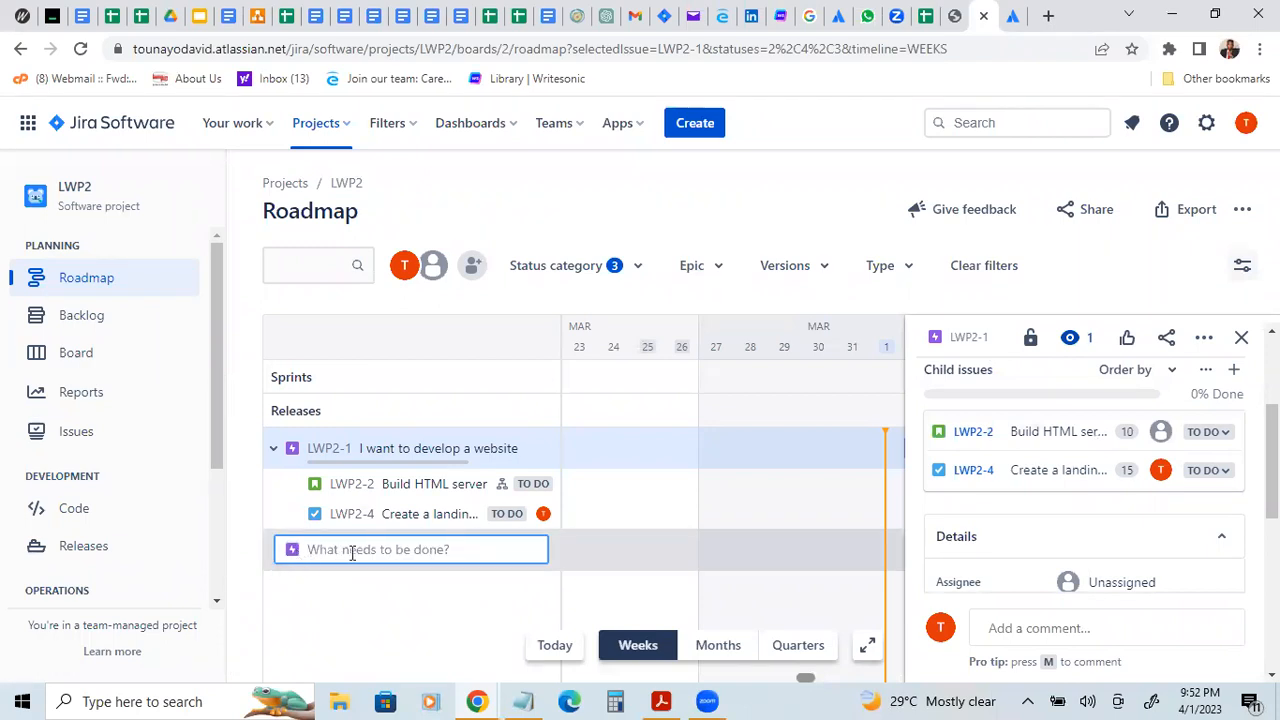
type("I")
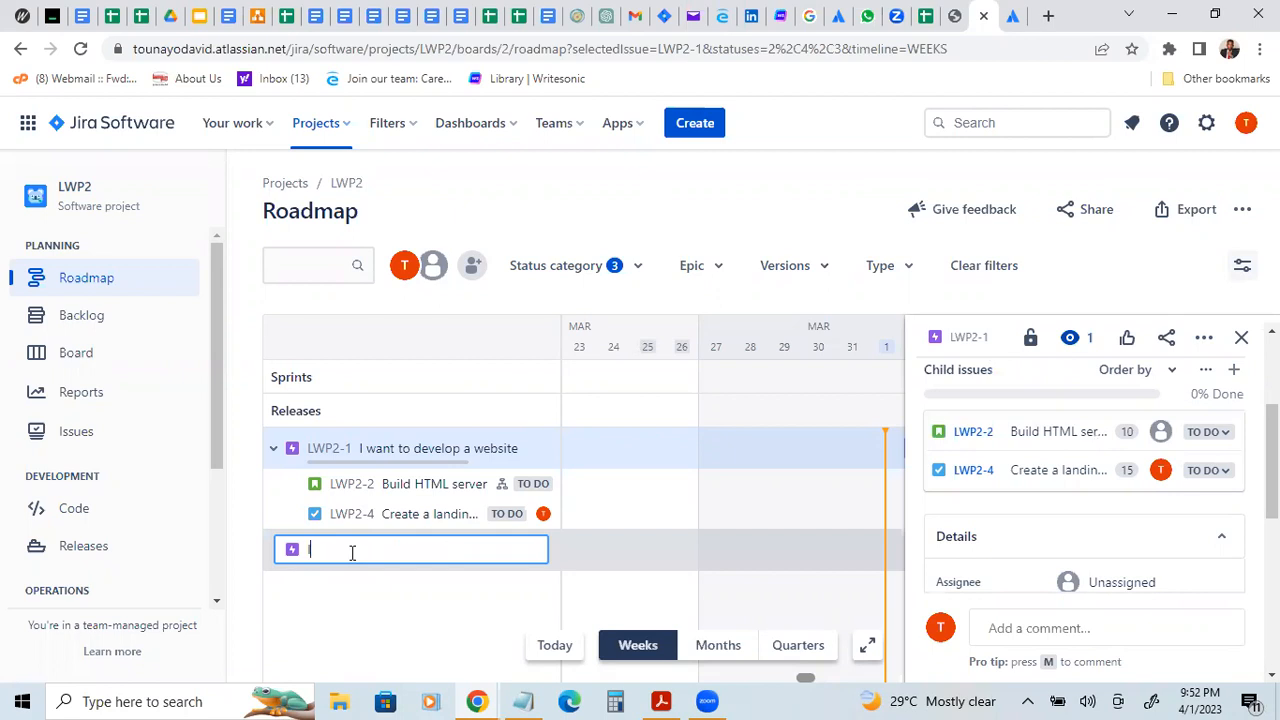
type(" want a")
type("payment gateway")
left_click(405, 585)
left_click(400, 557)
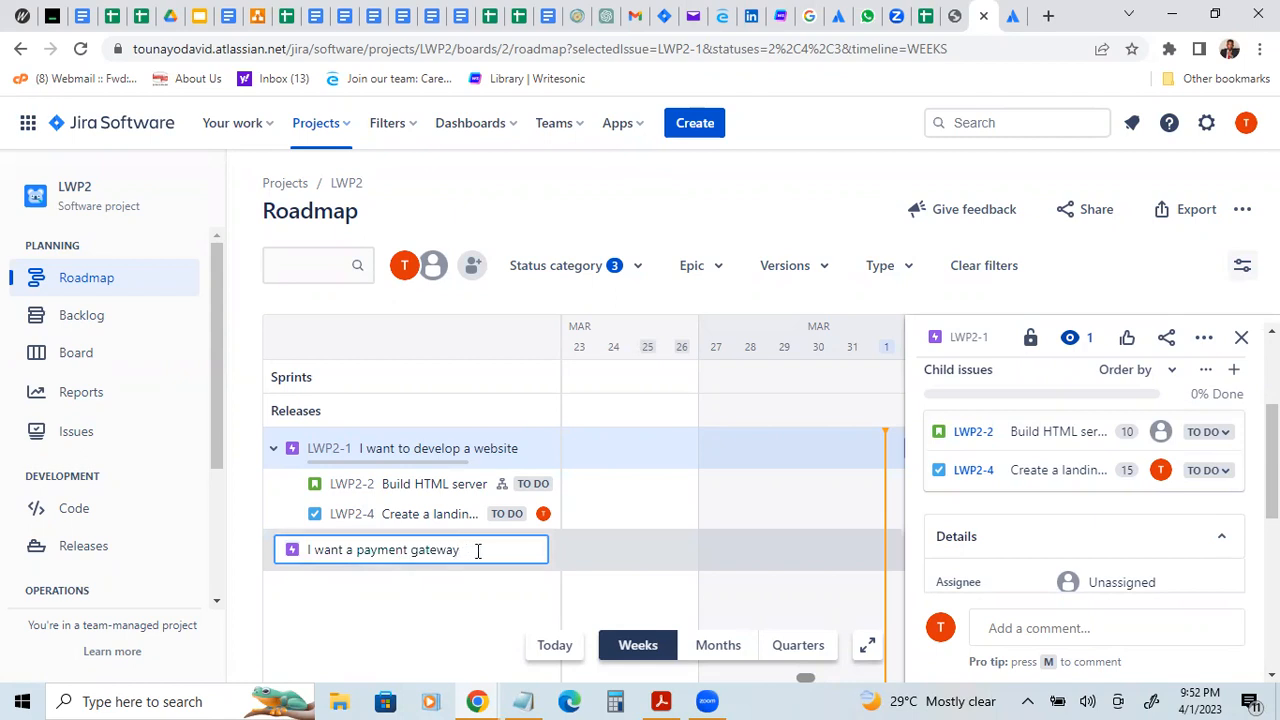
key("Return")
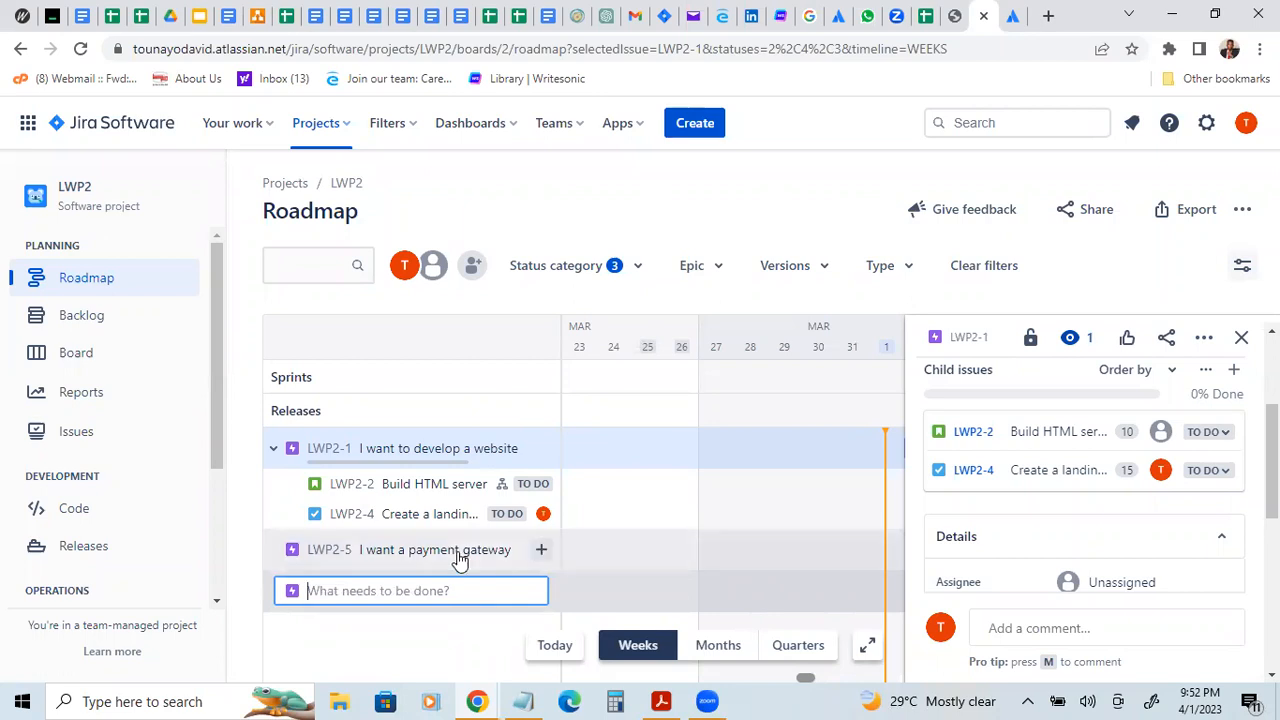
Step: Open the "I want a payment gateway" epic's details and set its start date to 4/12/2023
left_click(458, 558)
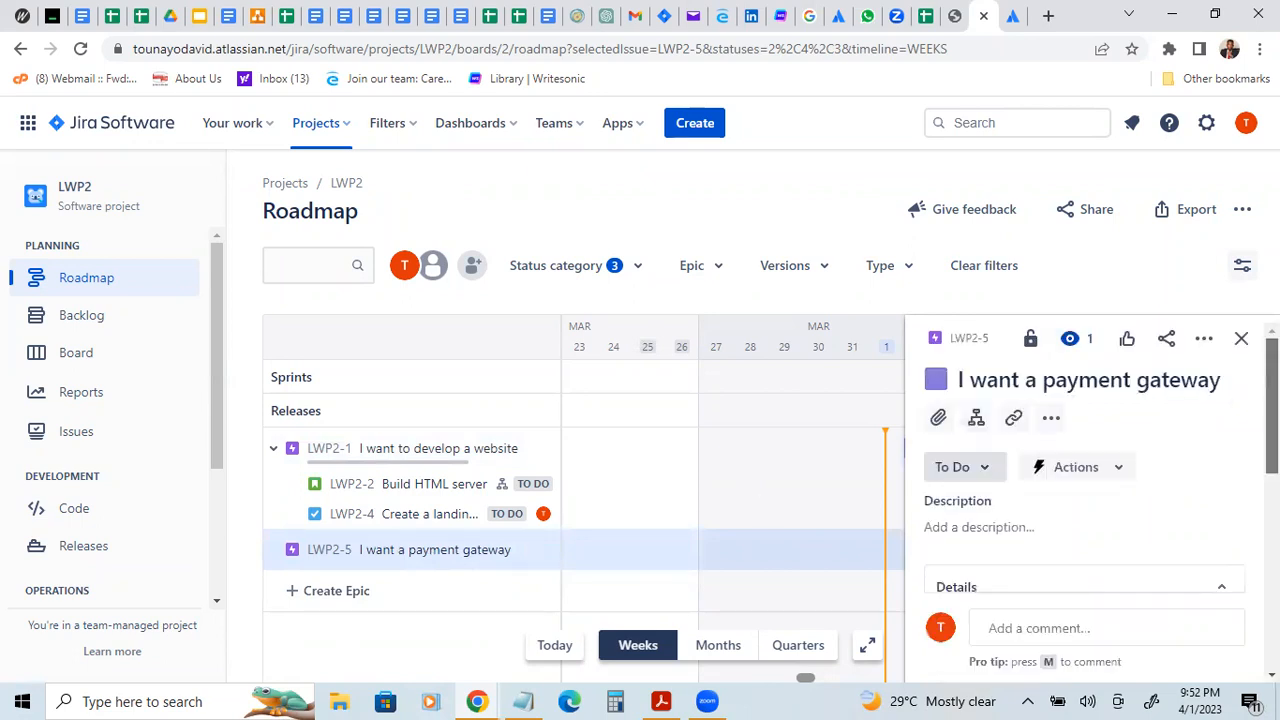
scroll(1085, 480, "down", 1)
scroll(1085, 480, "up", 1)
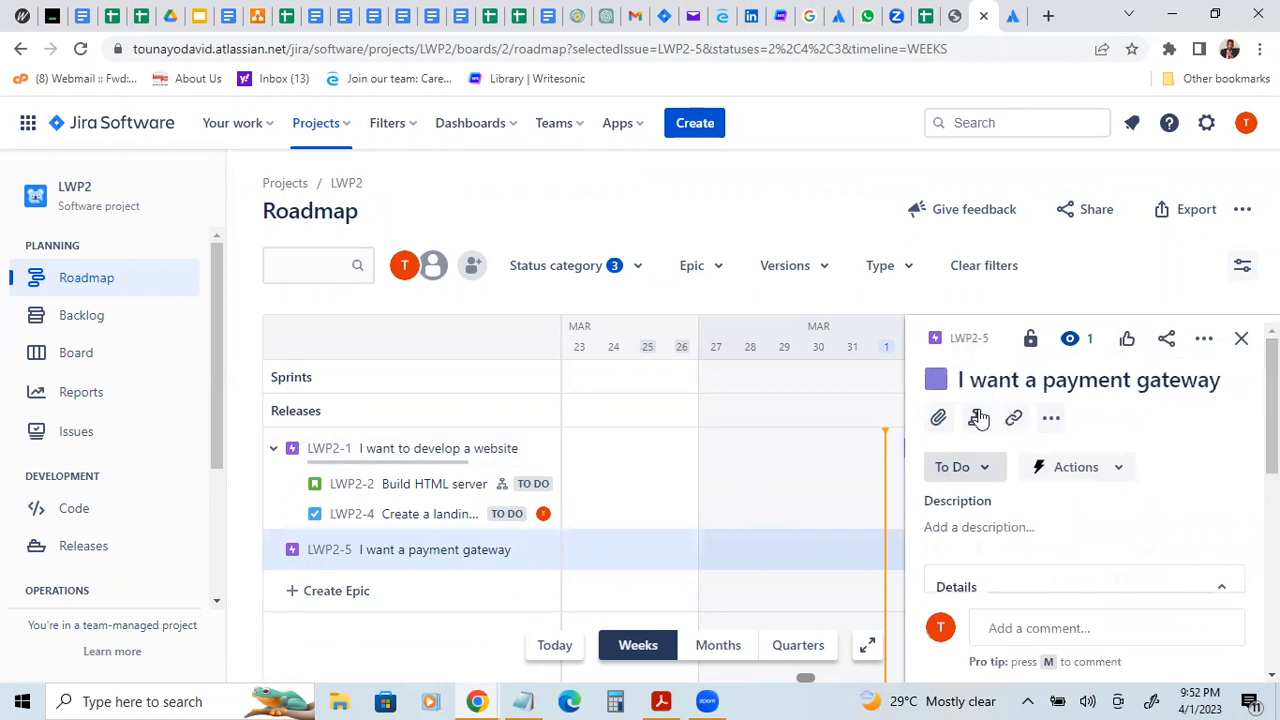
scroll(1085, 480, "down", 4)
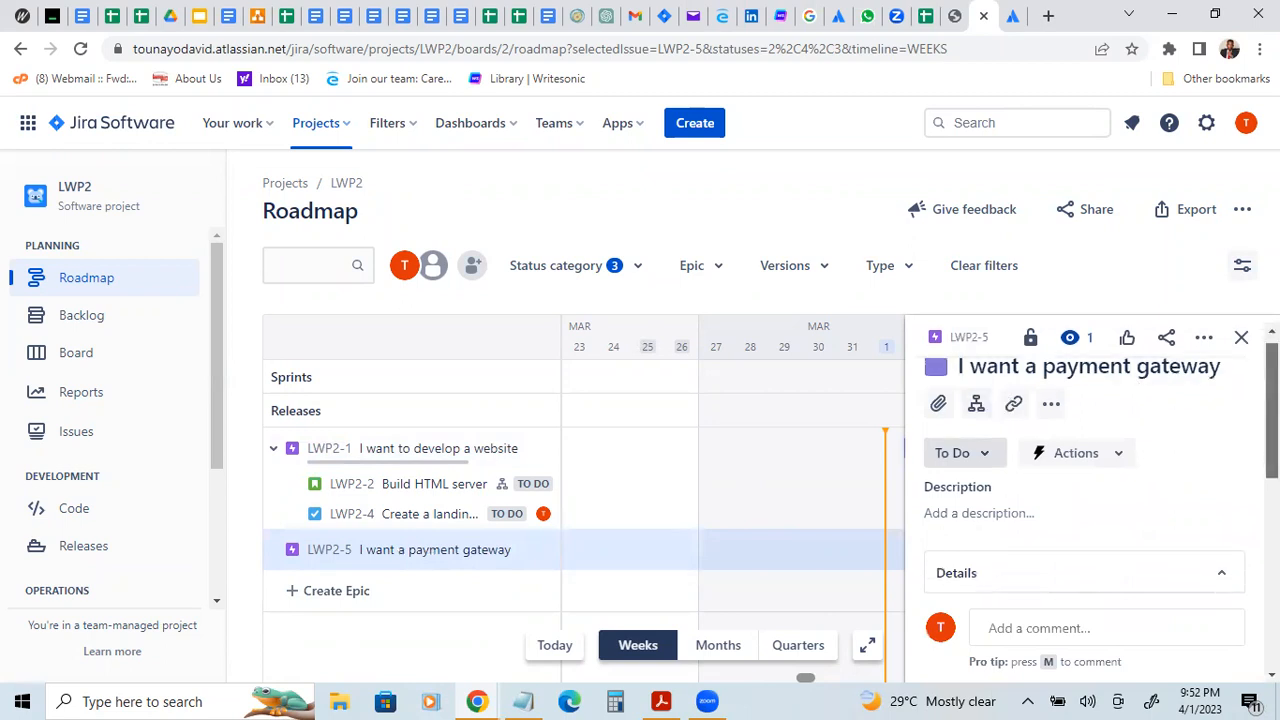
scroll(1085, 480, "down", 1)
scroll(1085, 480, "up", 1)
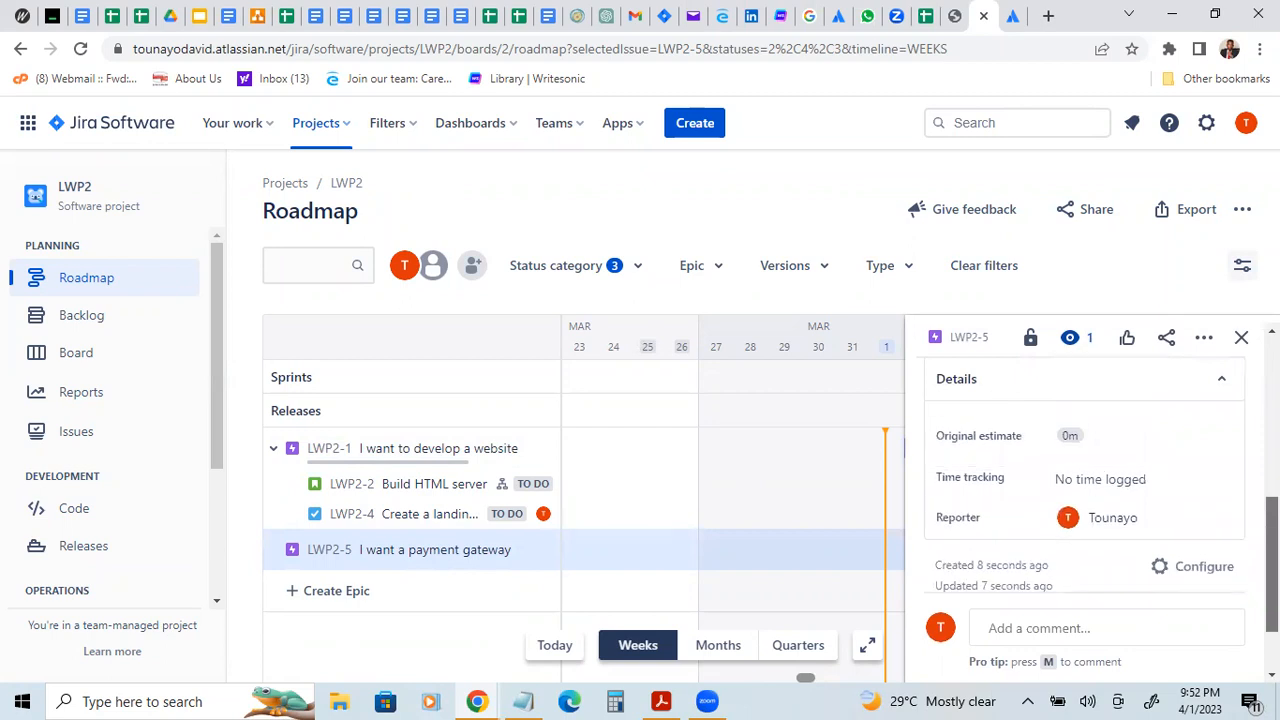
scroll(1085, 480, "up", 2)
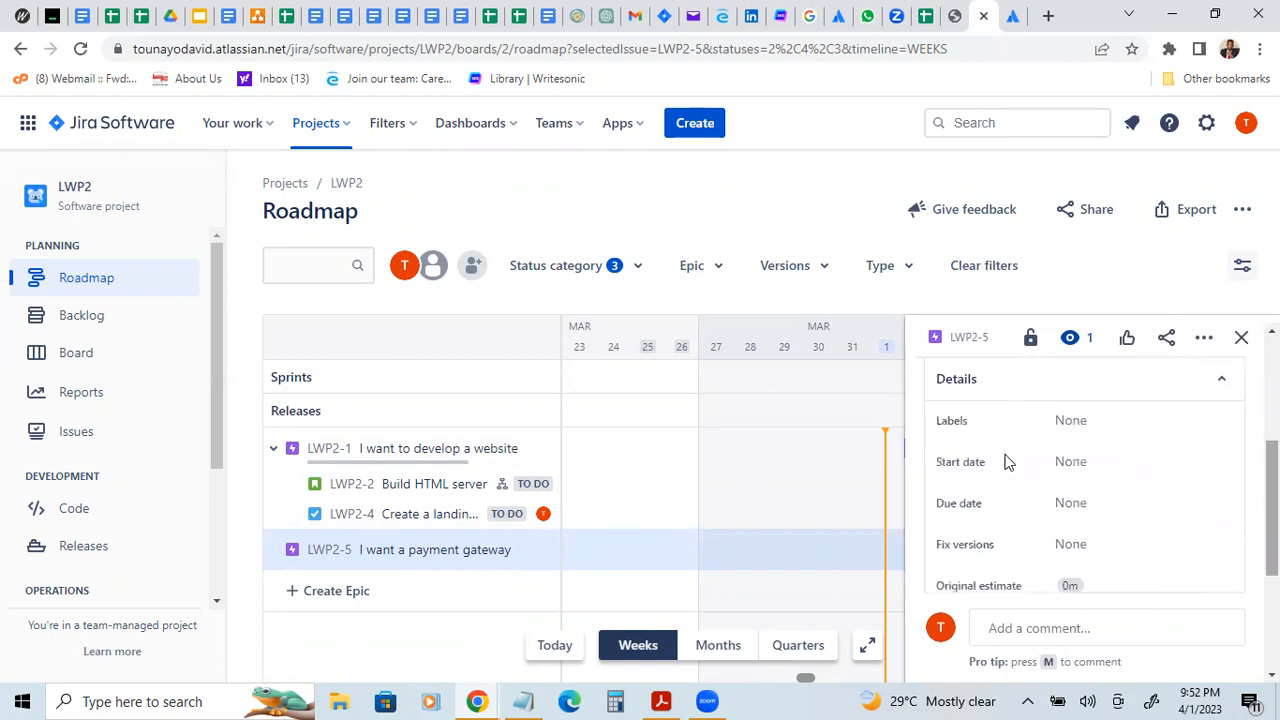
left_click(1073, 455)
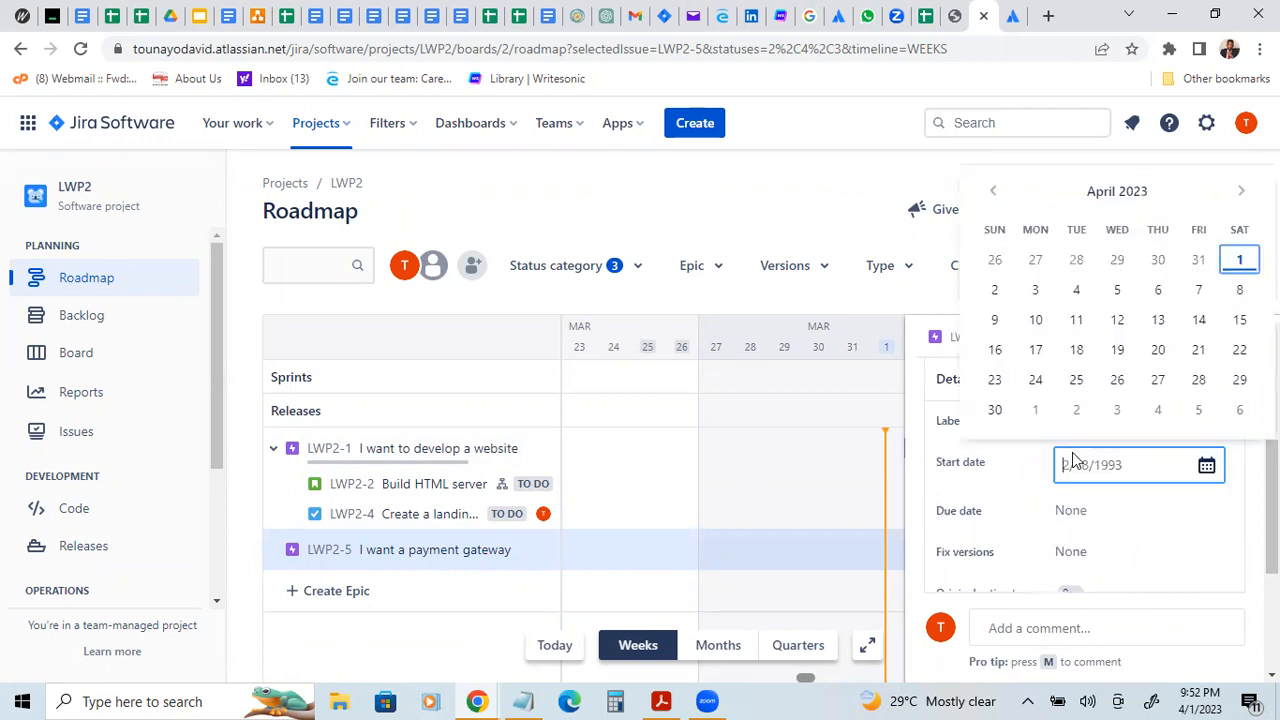
left_click(1117, 320)
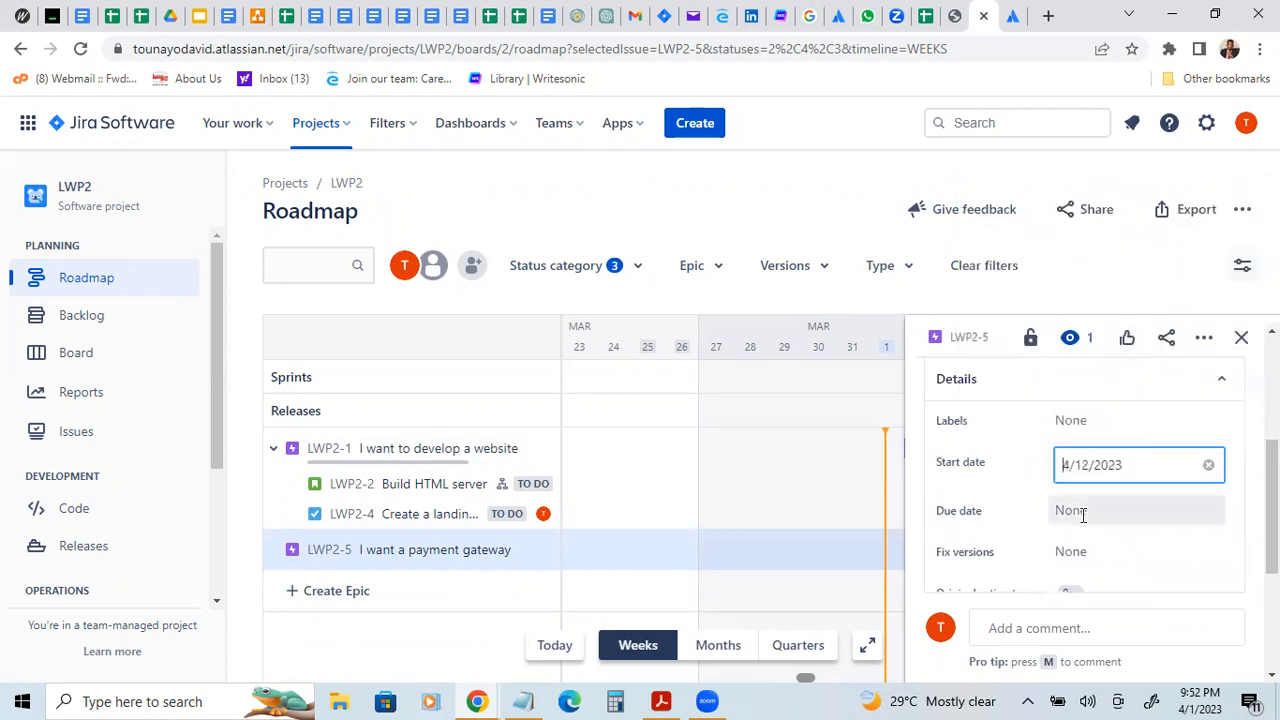
Step: Set the payment gateway epic's due date to 4/19/2023 and close its details
left_click(1083, 518)
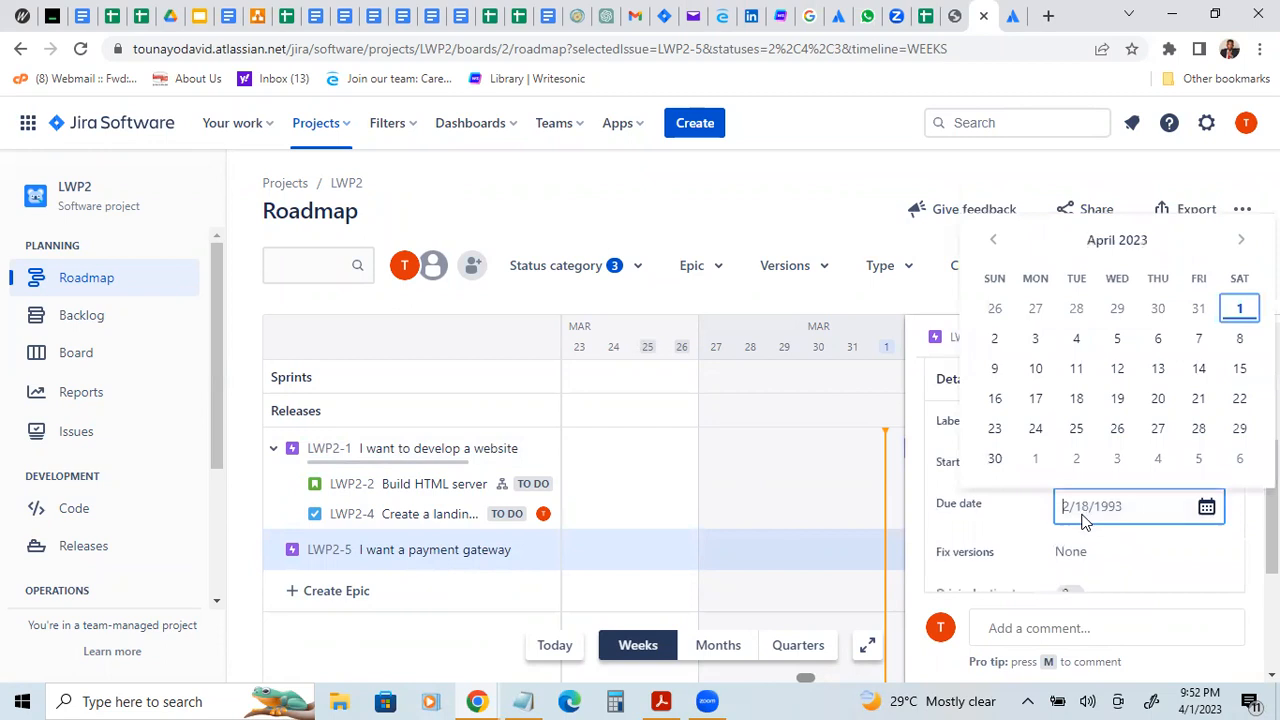
left_click(1117, 398)
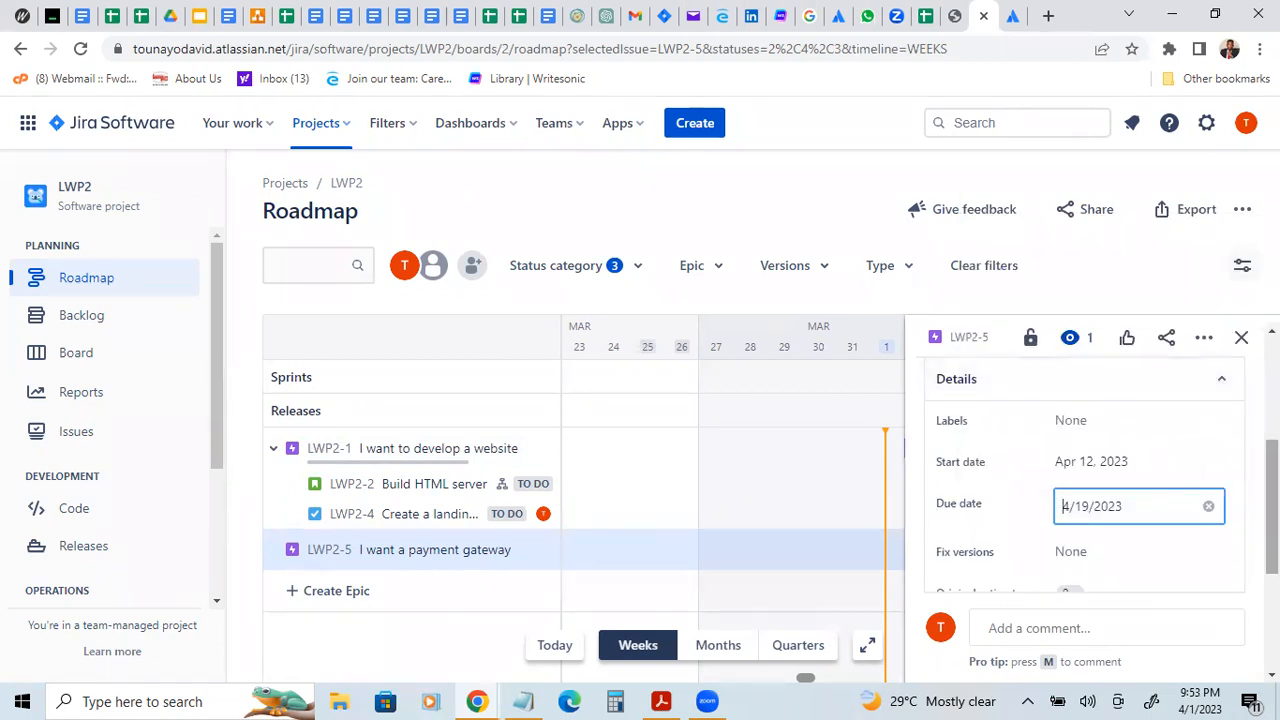
scroll(1270, 500, "down", 2)
scroll(1085, 480, "down", 1)
scroll(1085, 480, "up", 5)
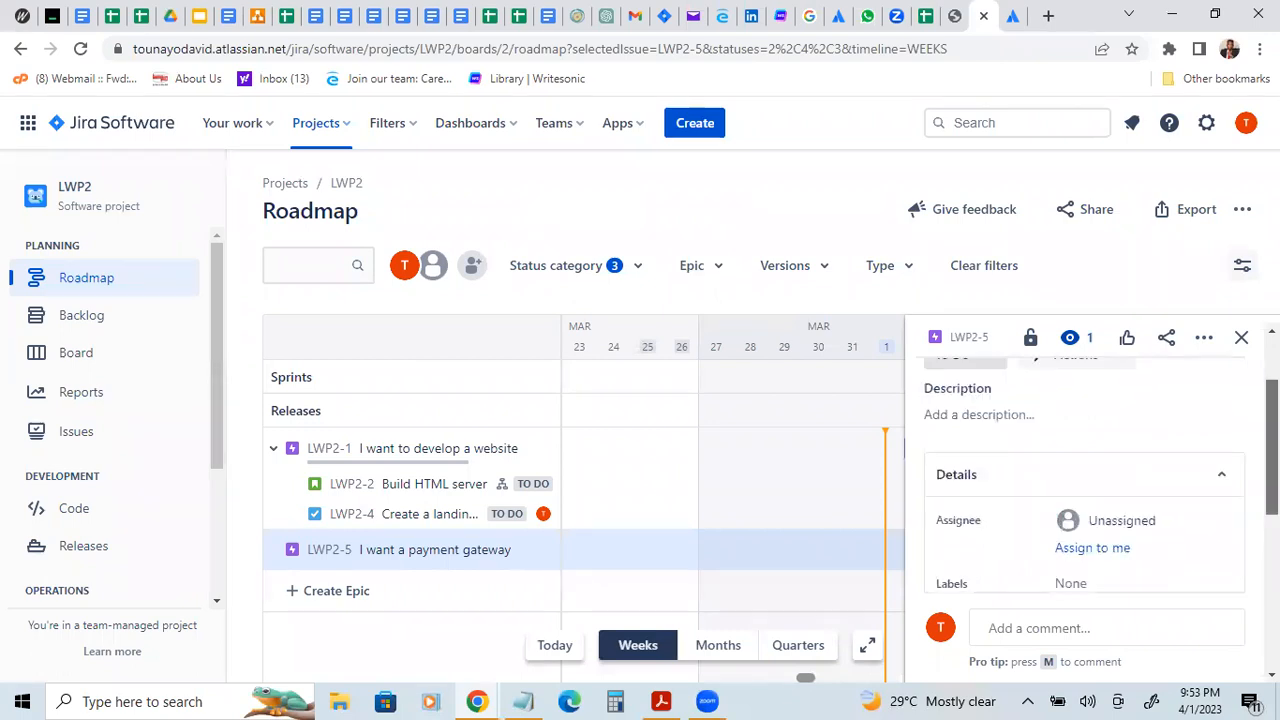
scroll(1085, 480, "up", 2)
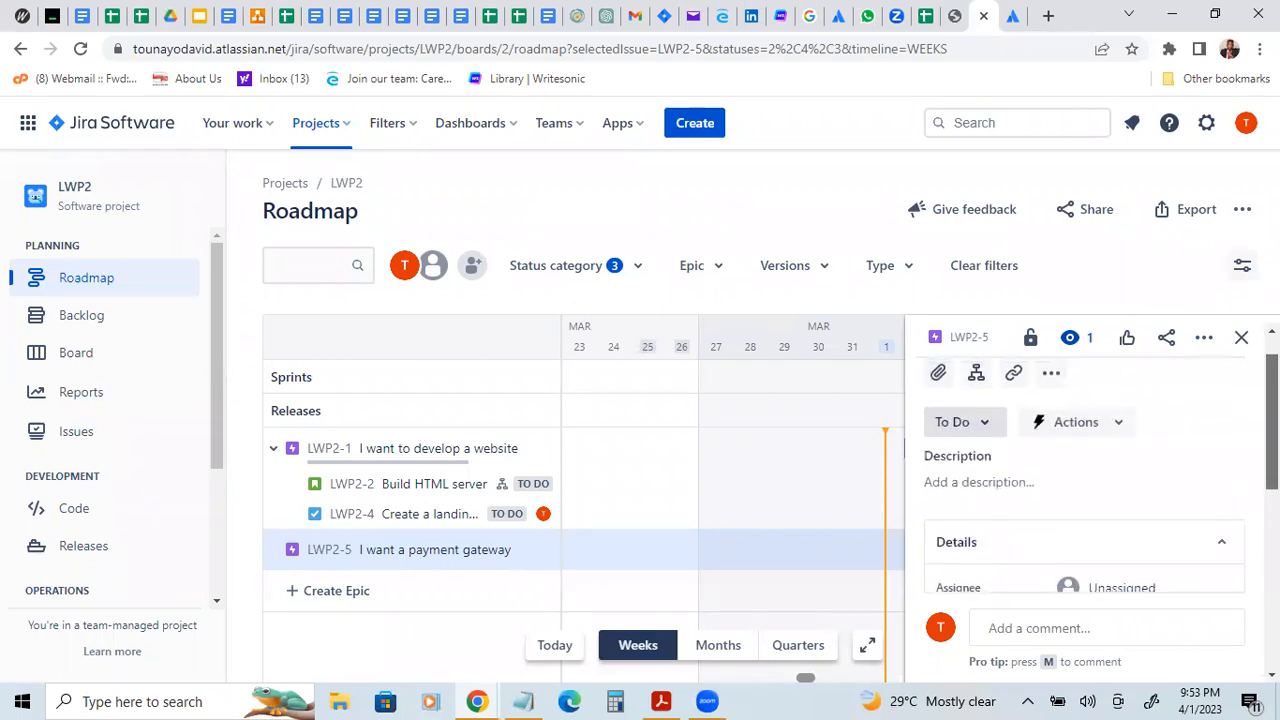
left_click(1241, 340)
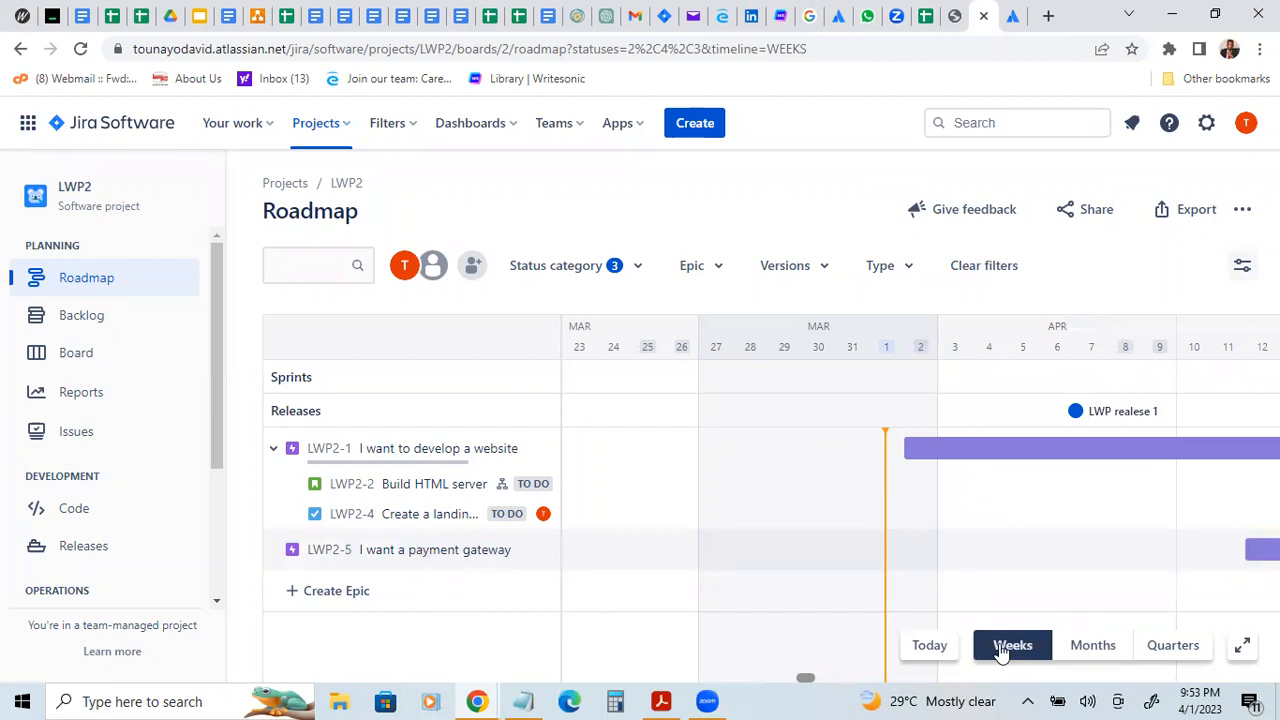
Step: Bring both epics' April bars into view on the roadmap timeline and switch its scale to months
mouse_move(800, 682)
left_mouse_down()
mouse_move(823, 677)
mouse_move(806, 678)
left_mouse_up()
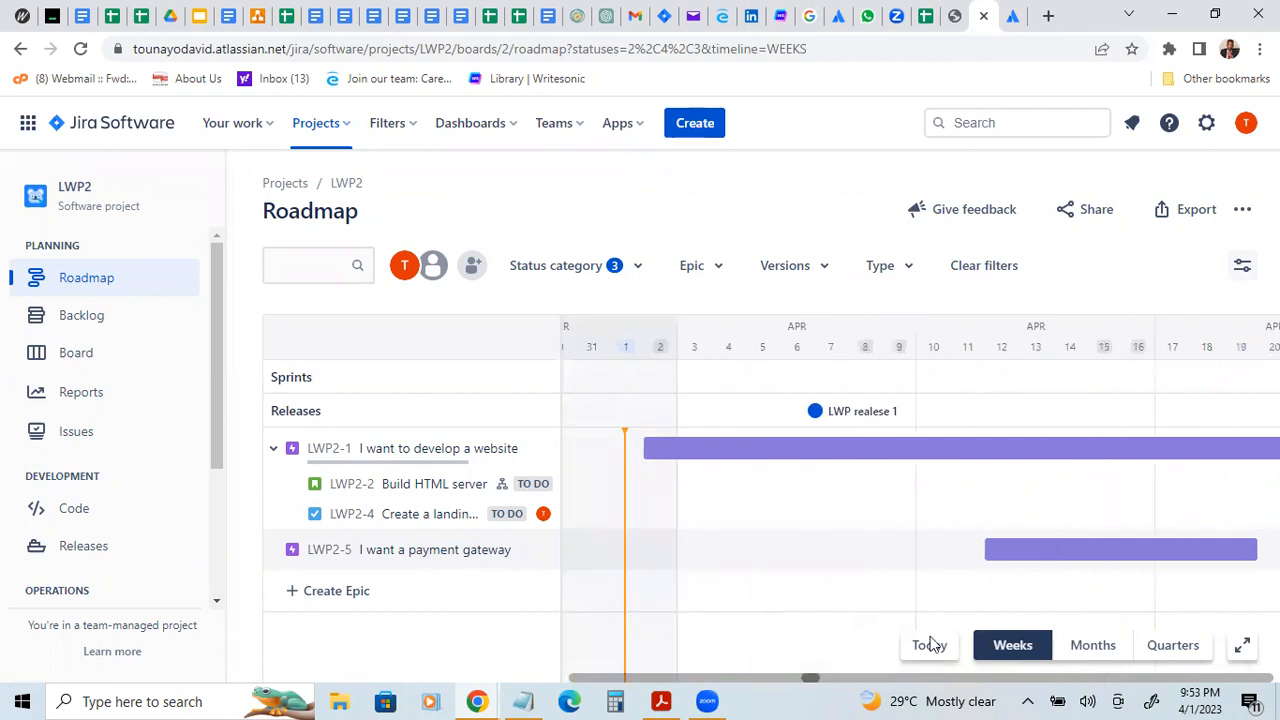
left_click(1077, 643)
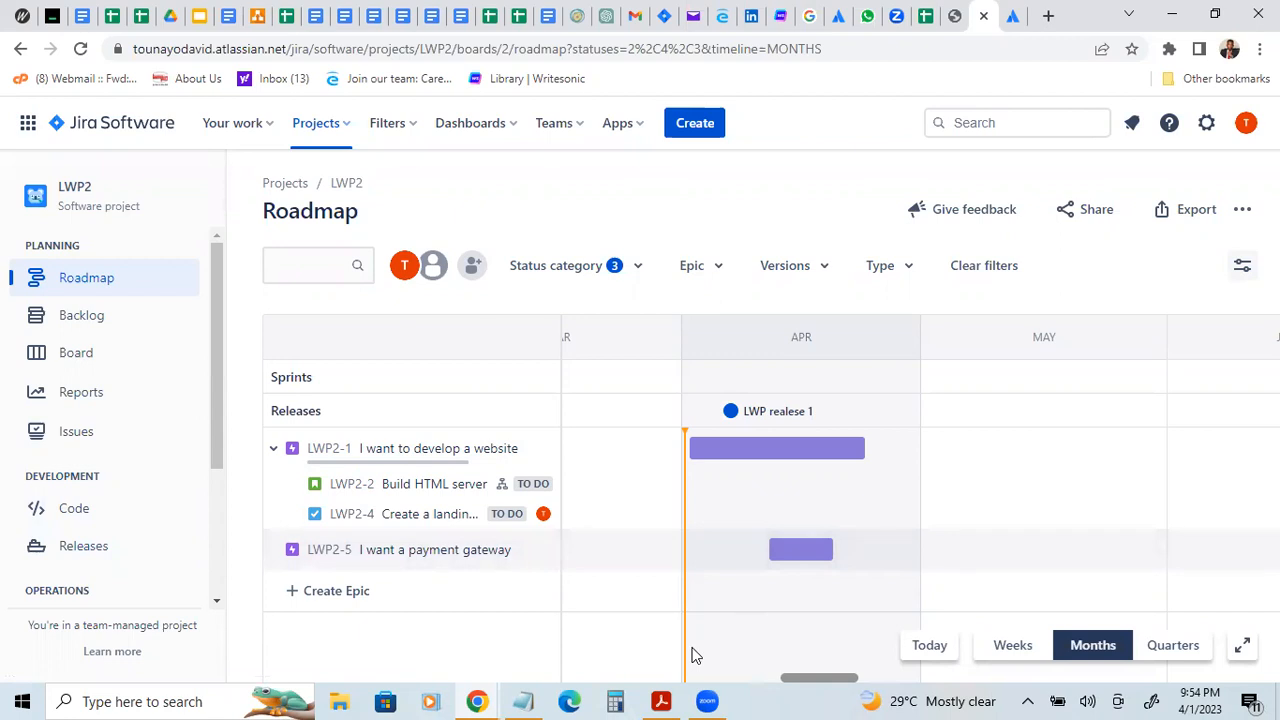
Step: Open the project's backlog and move the "Build HTML server" story into LWP2 Sprint 1
left_click(82, 331)
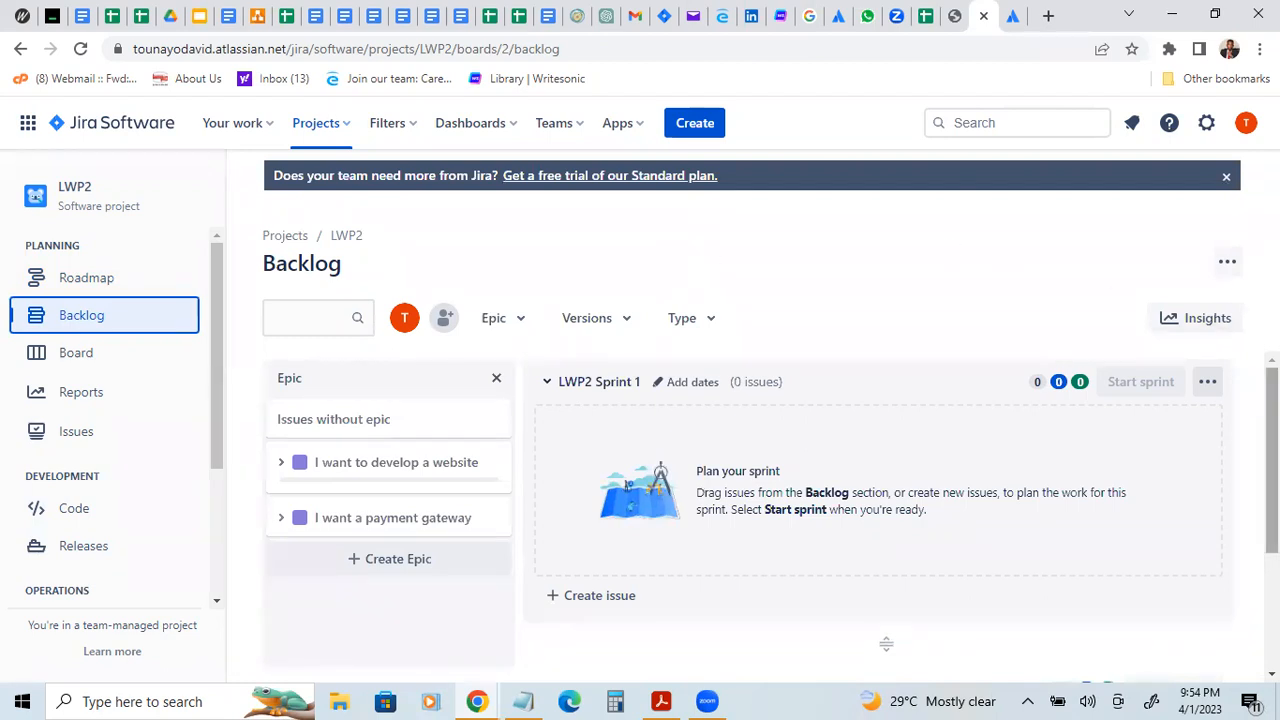
scroll(880, 518, "down", 1)
scroll(880, 515, "down", 1)
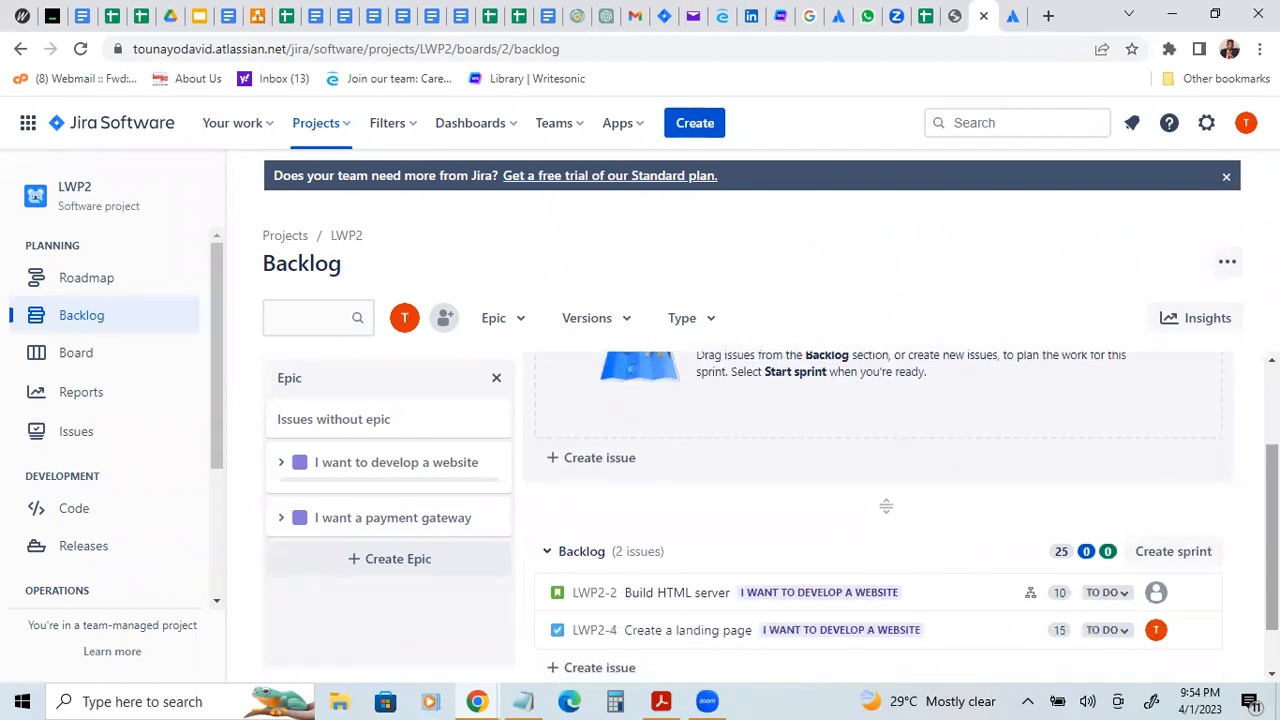
scroll(886, 506, "down", 1)
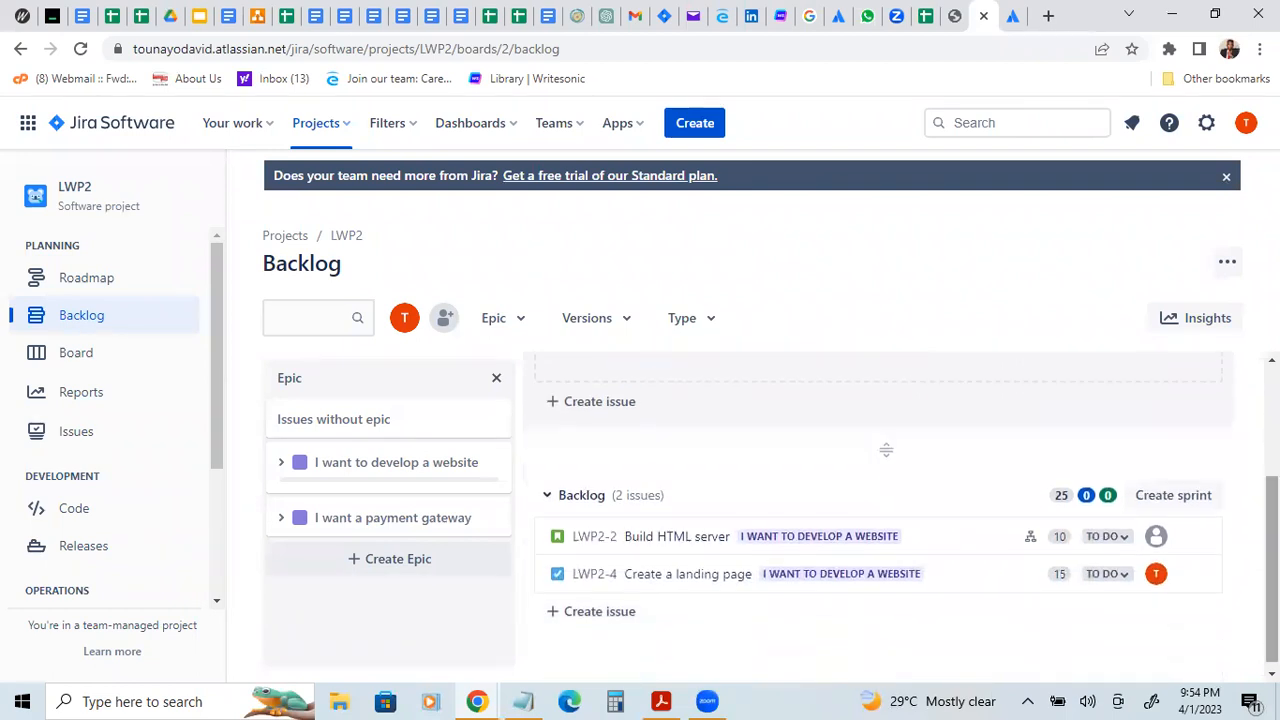
scroll(886, 450, "up", 1)
scroll(880, 500, "down", 1)
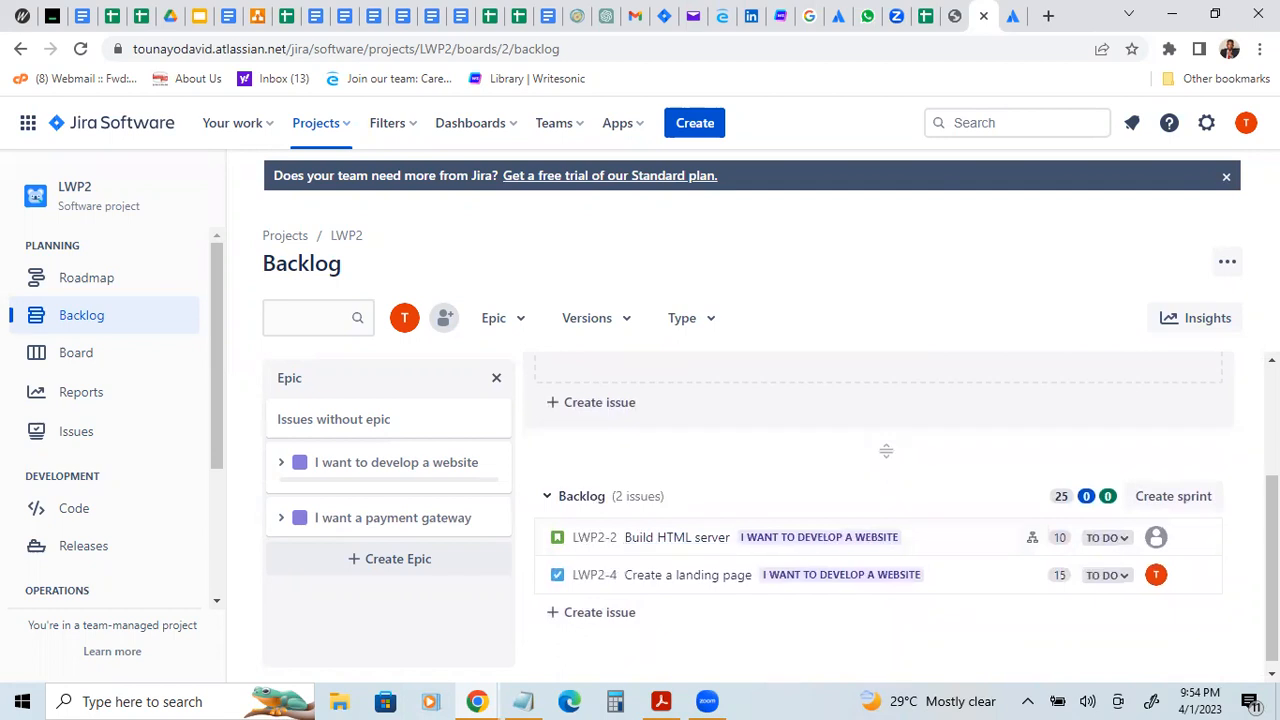
scroll(1272, 560, "up", 1)
scroll(880, 500, "up", 1)
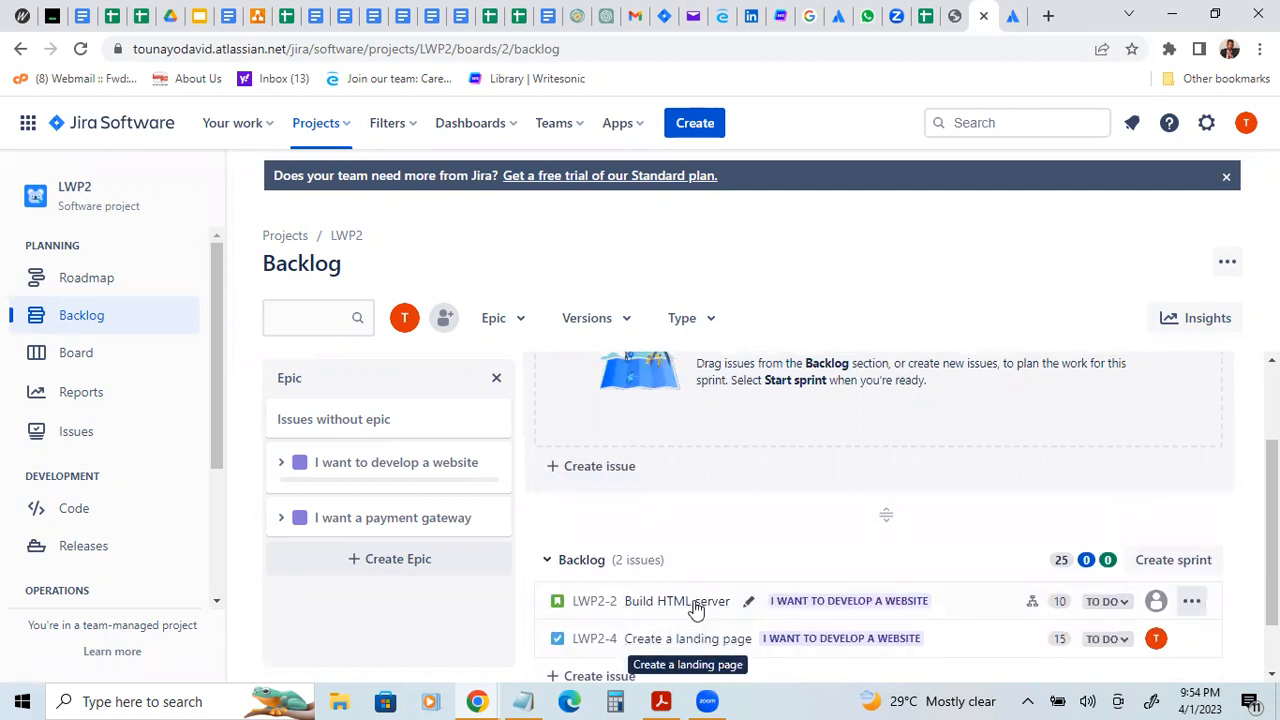
left_click_drag(697, 603, 729, 403)
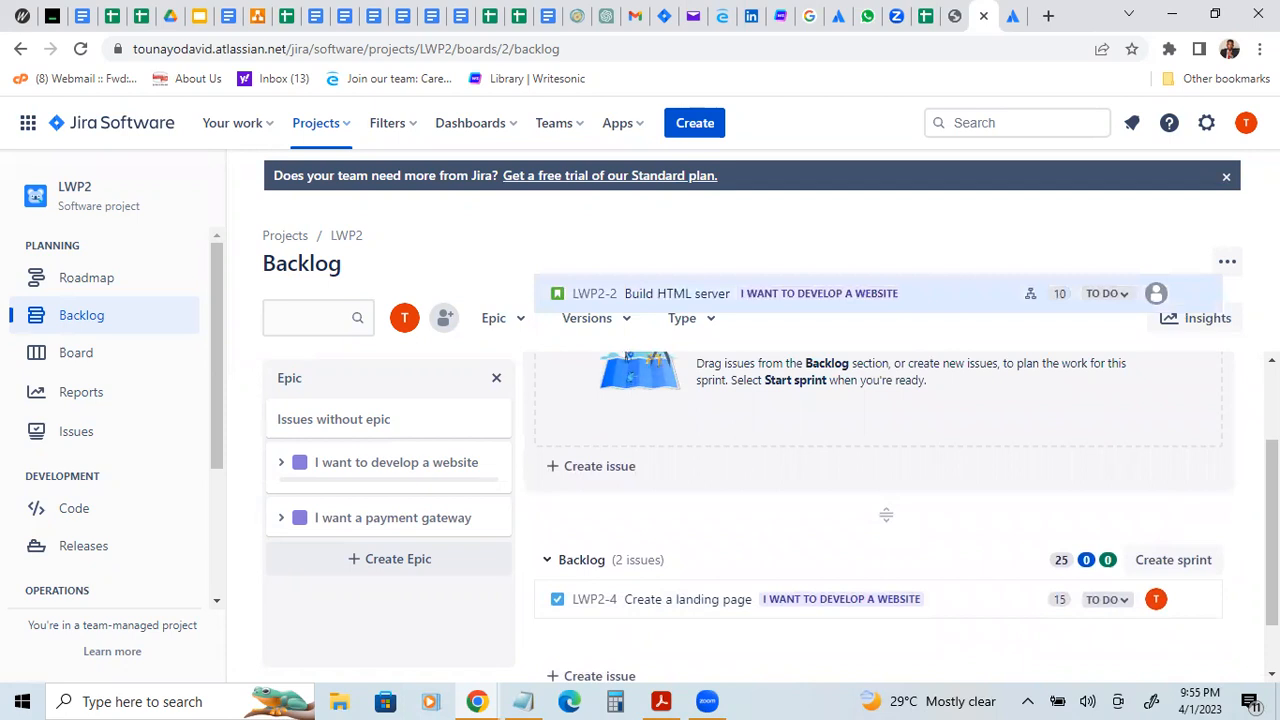
scroll(878, 500, "up", 1)
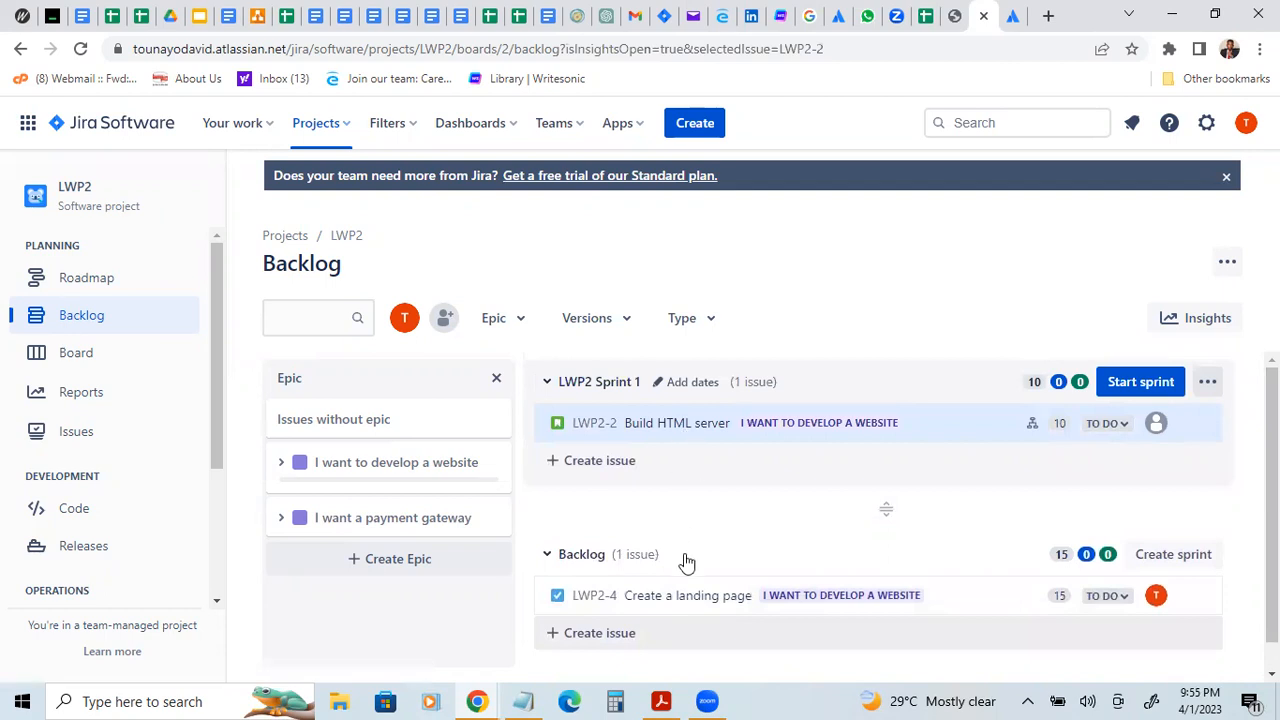
Step: Close the backlog insights and move the "Create a landing page" task into LWP2 Sprint 1, above "Build HTML server"
left_click(677, 600)
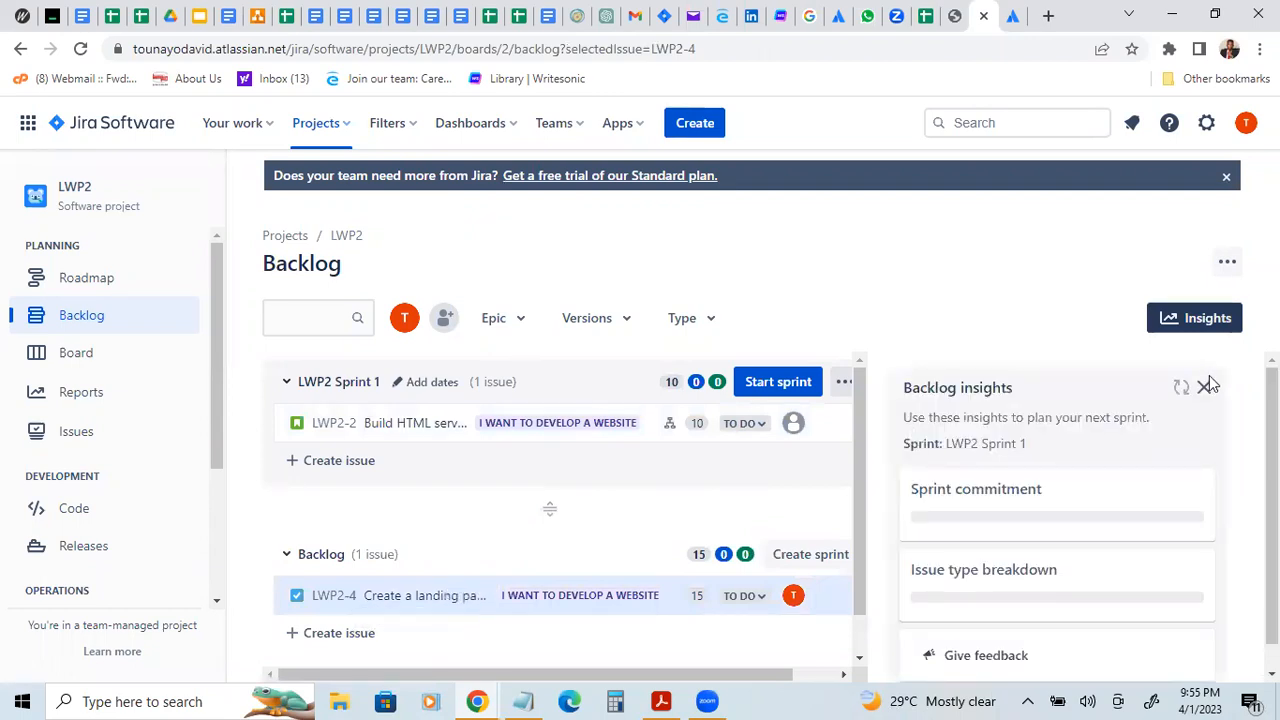
left_click(1205, 390)
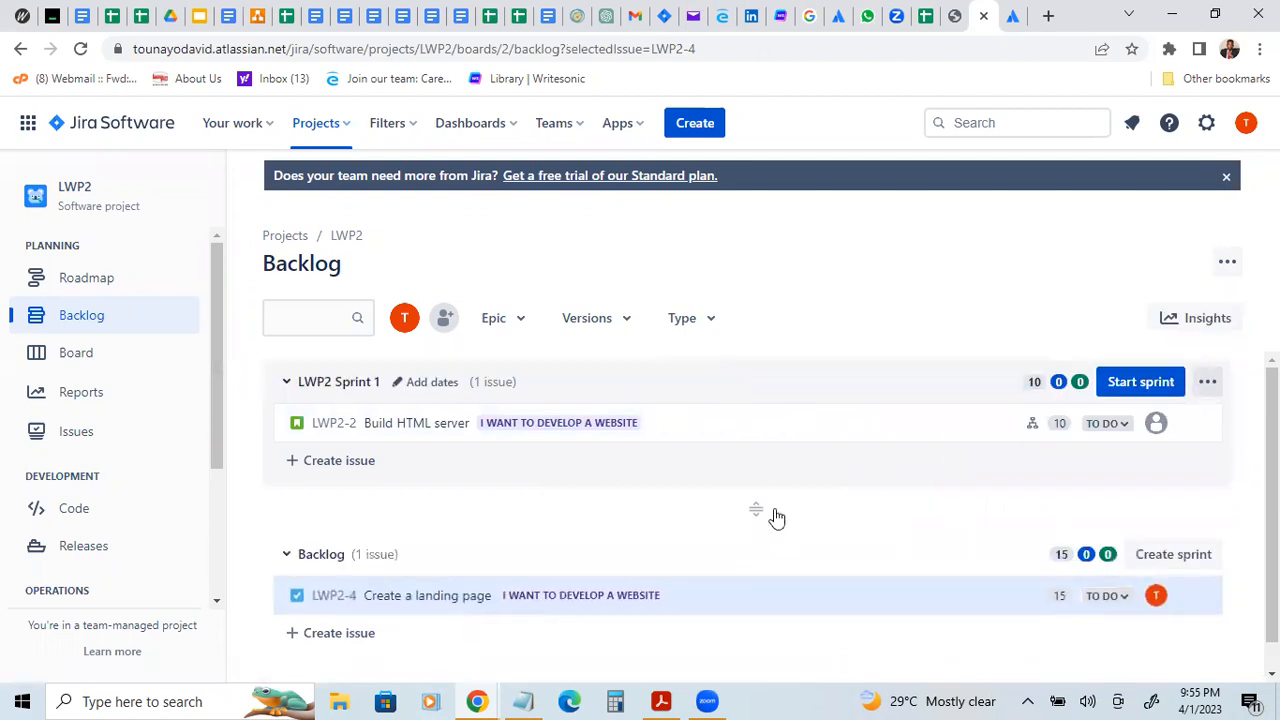
left_click_drag(769, 603, 751, 423)
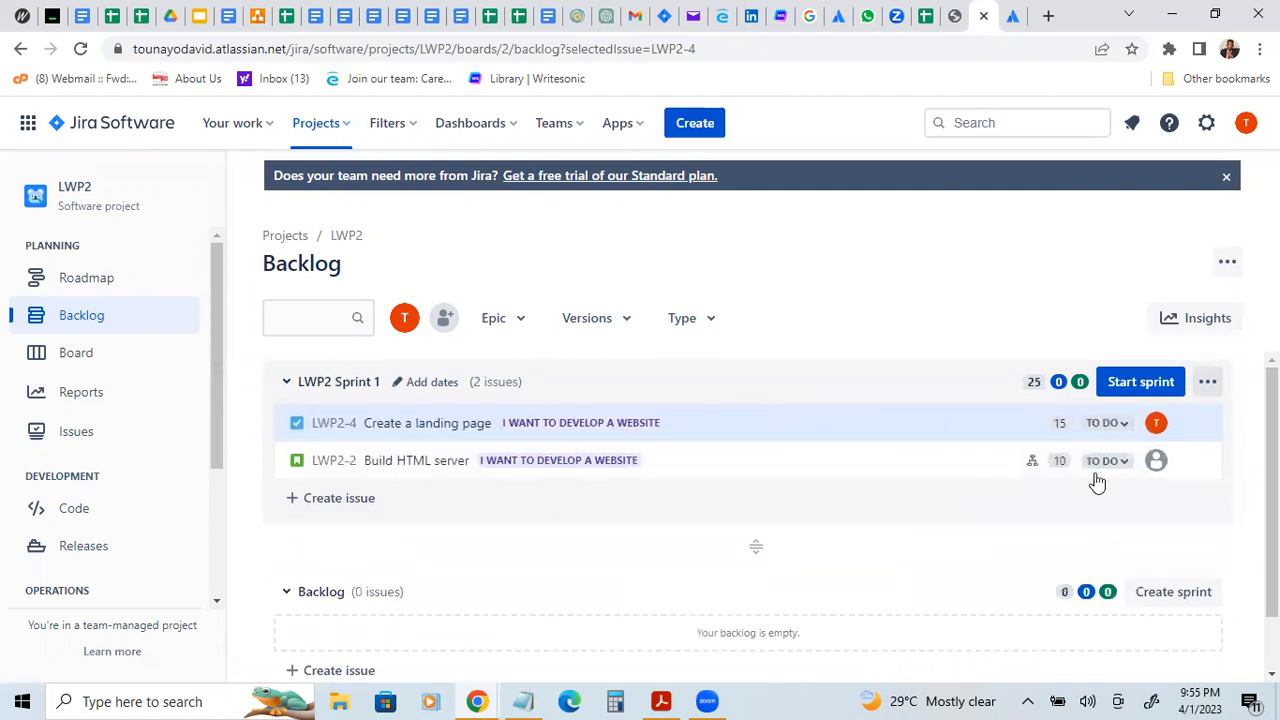
left_click(1127, 381)
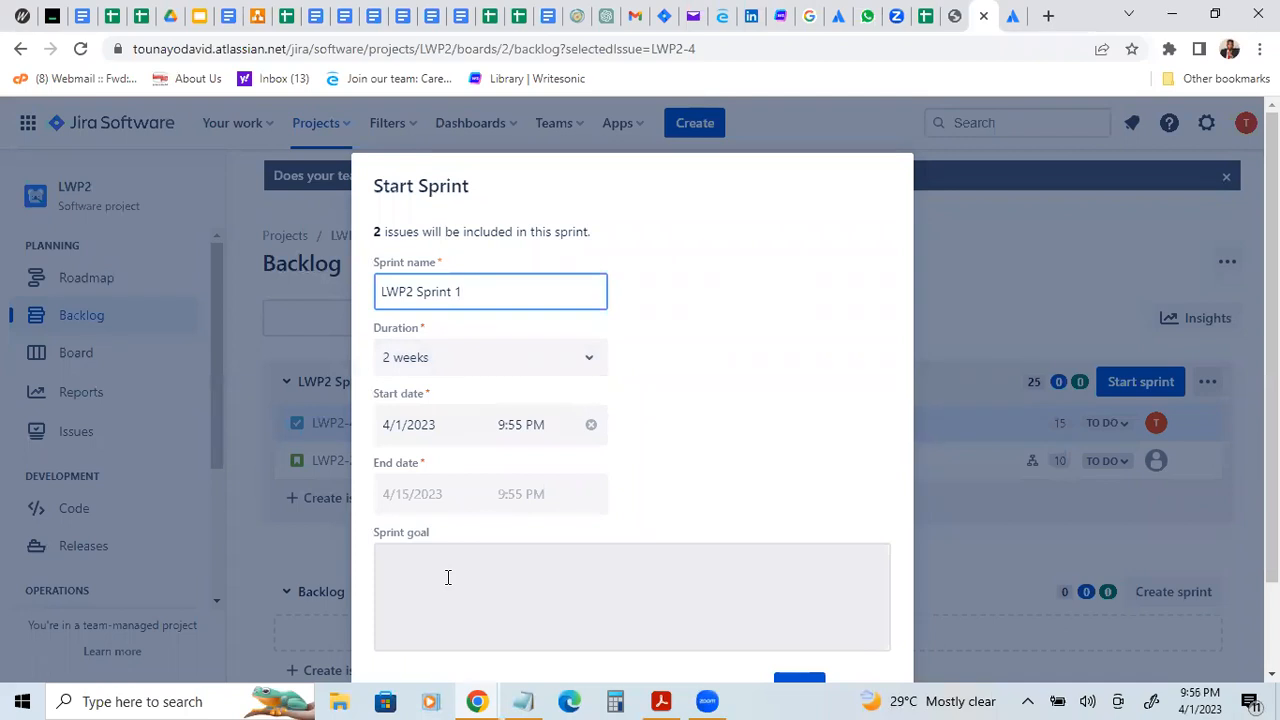
left_click(422, 562)
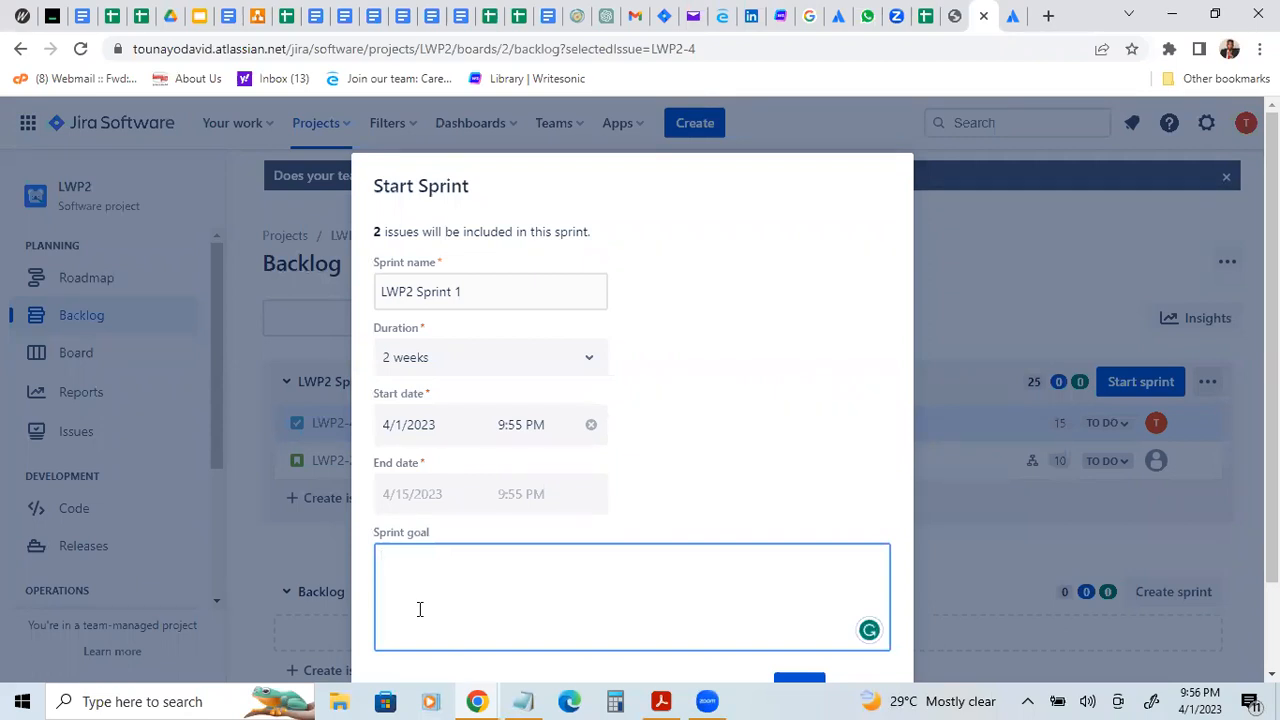
type("Working website")
key("Escape")
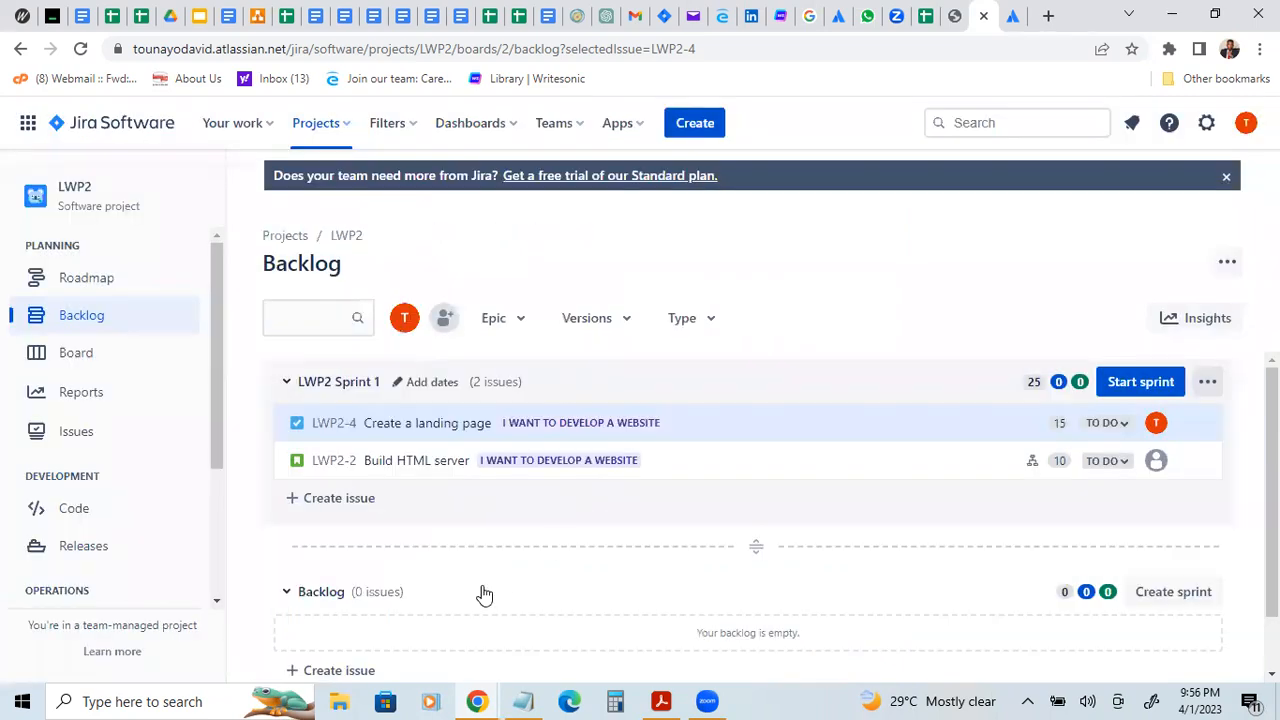
Step: Open the start form for LWP2 Sprint 1 and enter "working website" as the sprint goal
left_click(1134, 378)
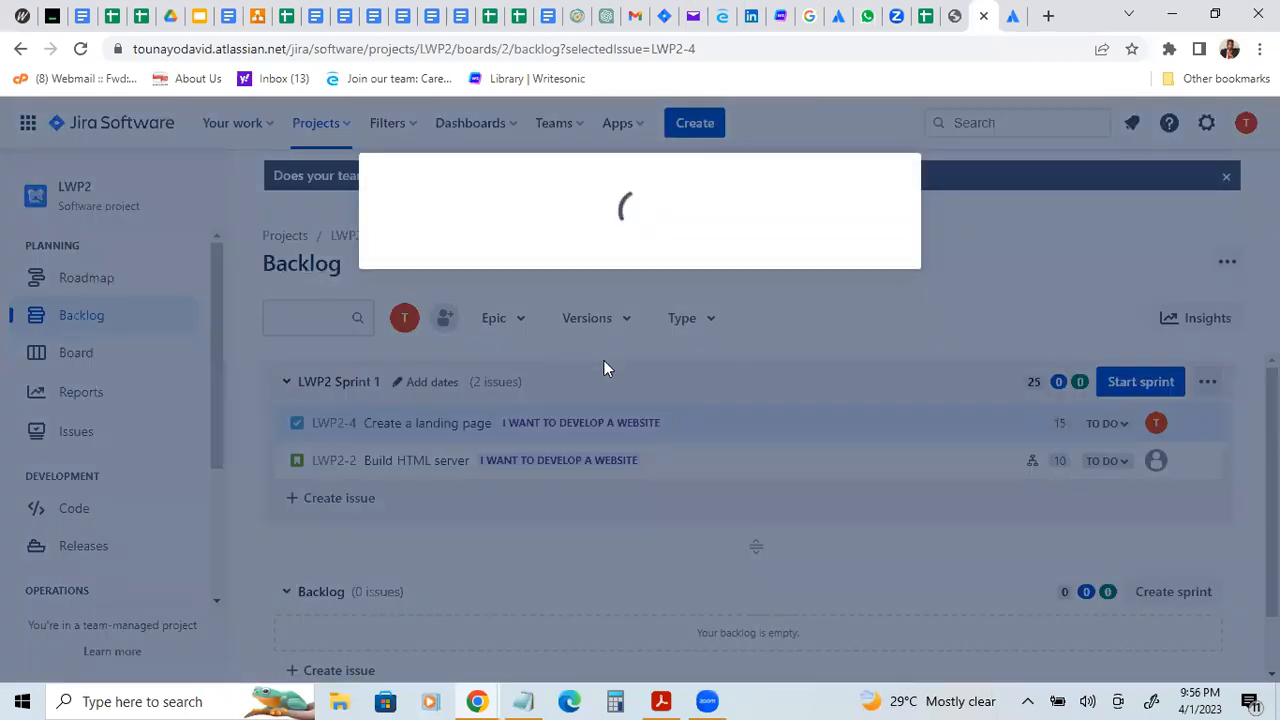
left_click(442, 585)
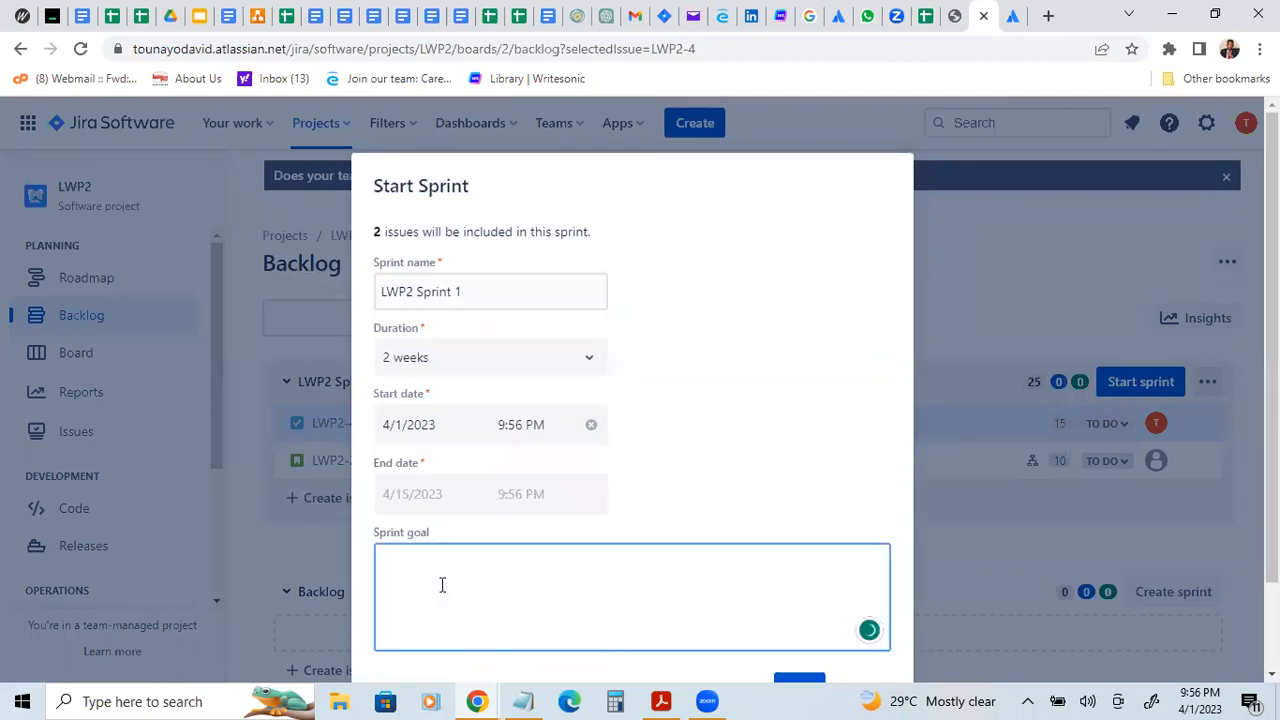
type("working website")
Step: Set the sprint's duration to 1 week and start the sprint
left_click(590, 360)
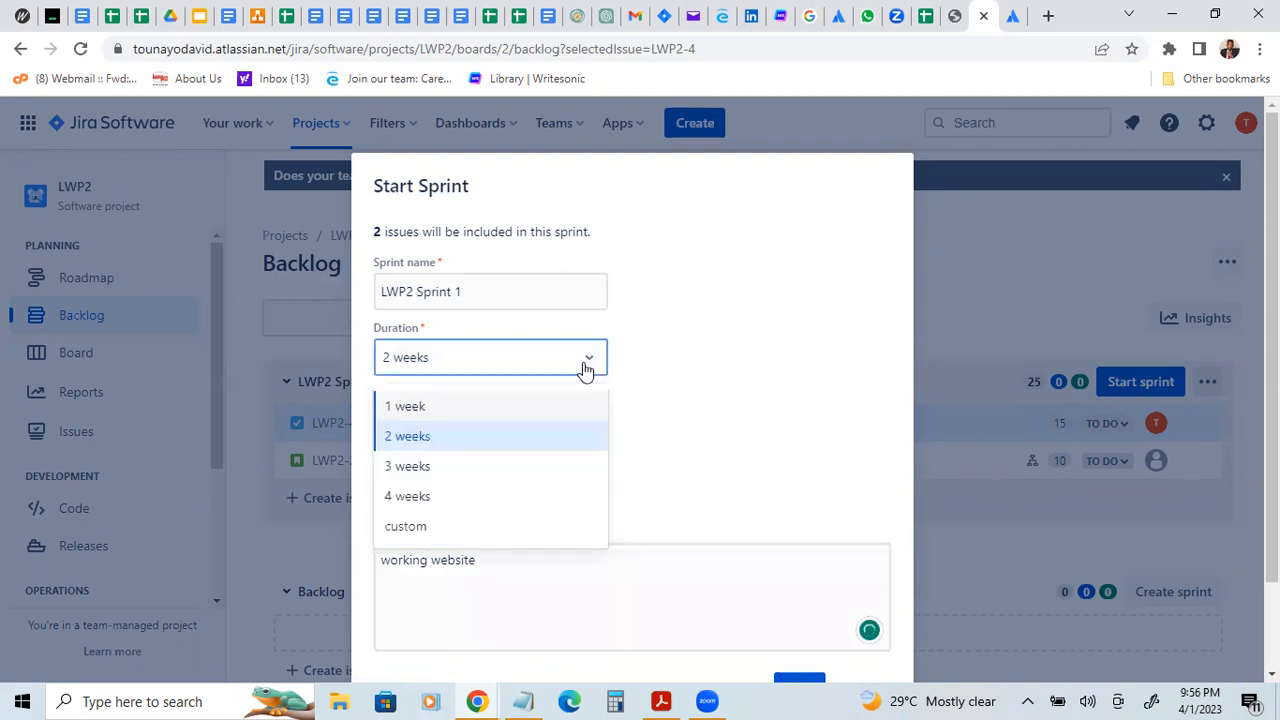
left_click(490, 410)
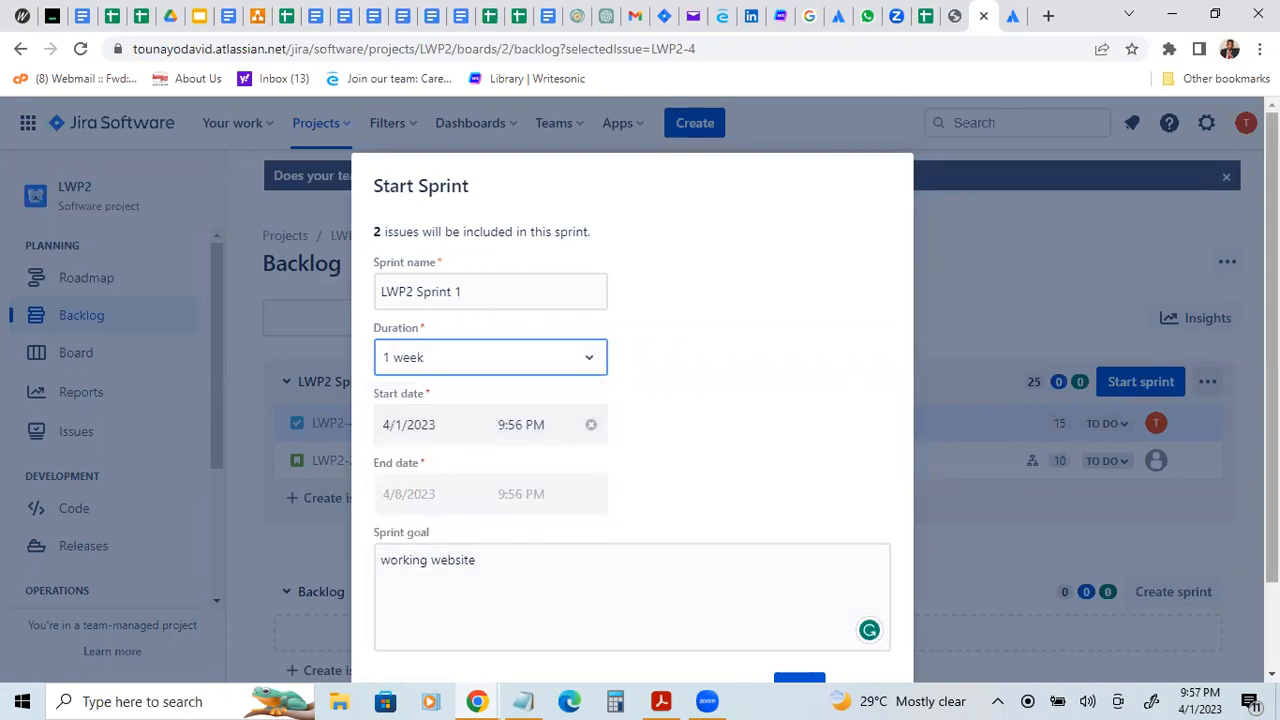
scroll(817, 430, "down", 1)
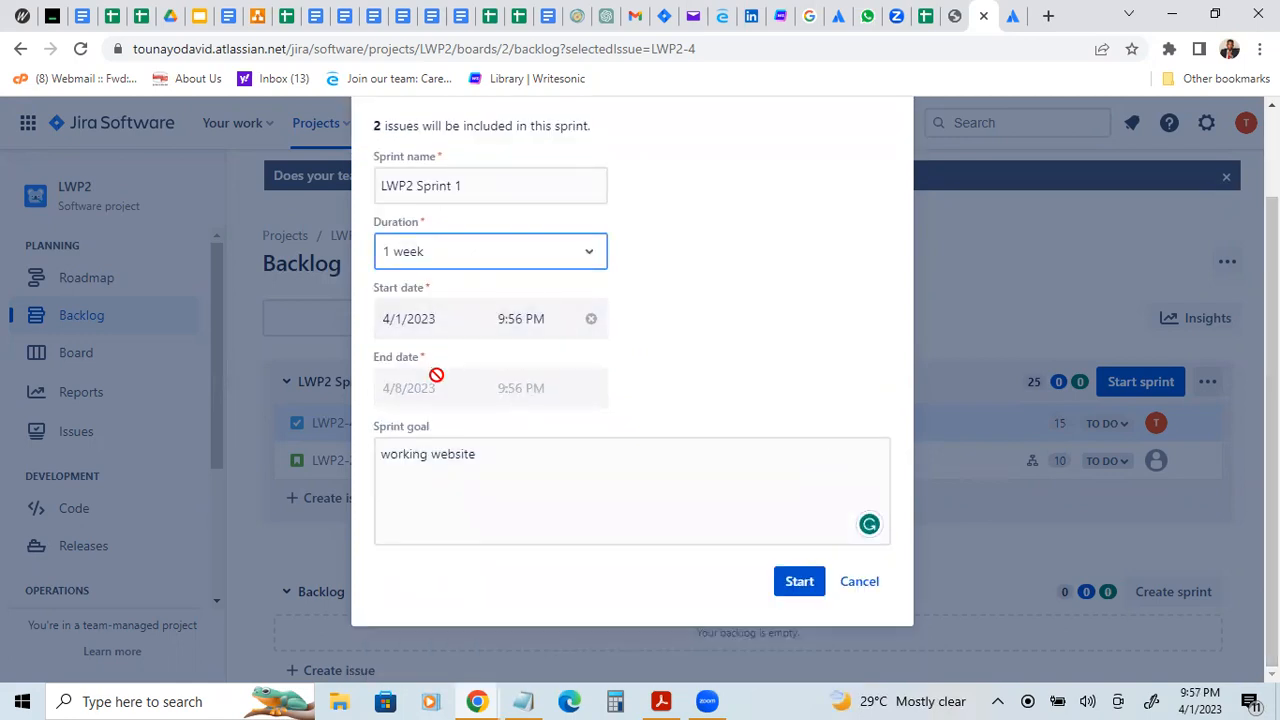
left_click(800, 581)
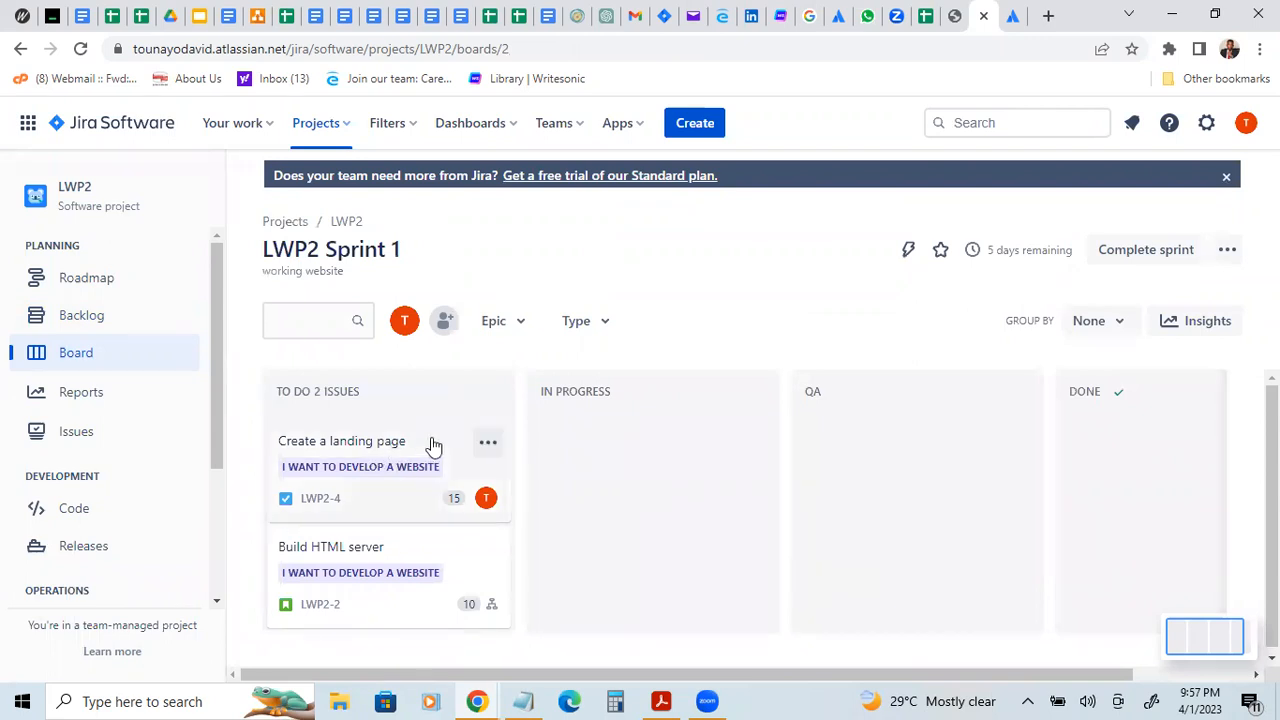
Step: Move the "Create a landing page" and "Build HTML server" cards from To Do to In Progress, with "Build HTML server" first
left_click_drag(435, 442, 594, 430)
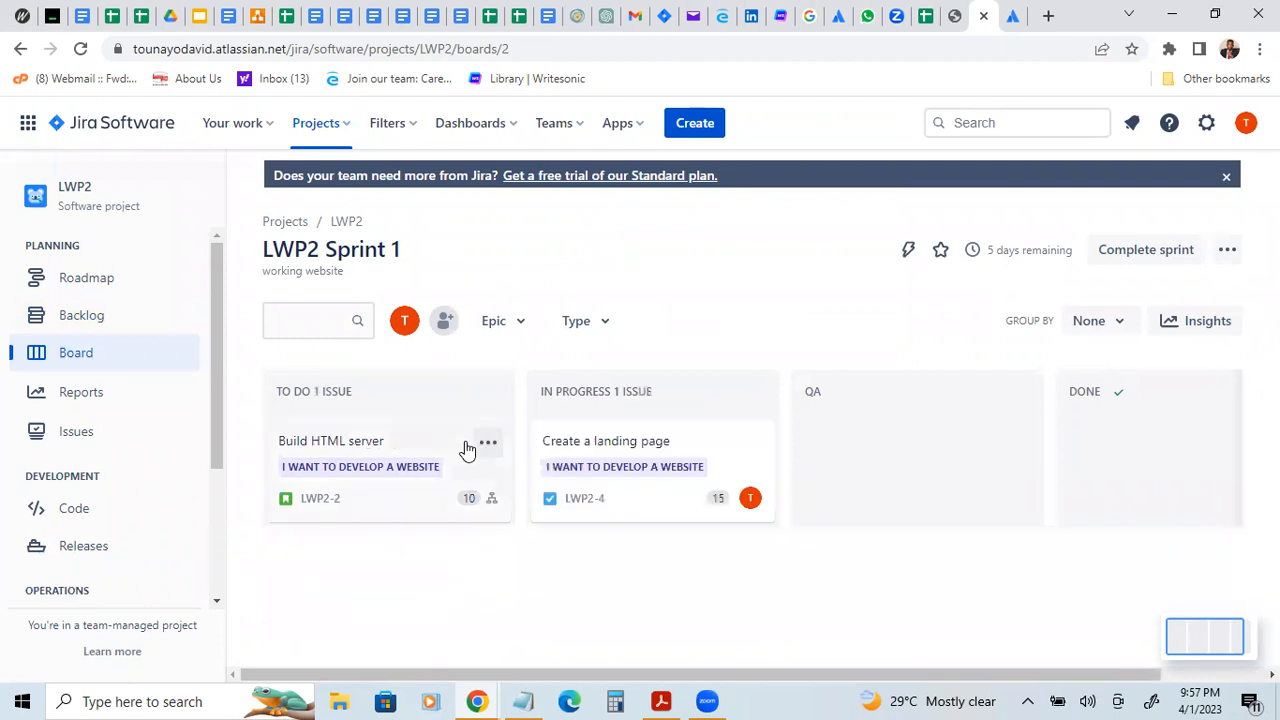
left_click_drag(441, 508, 637, 552)
left_click_drag(390, 428, 651, 433)
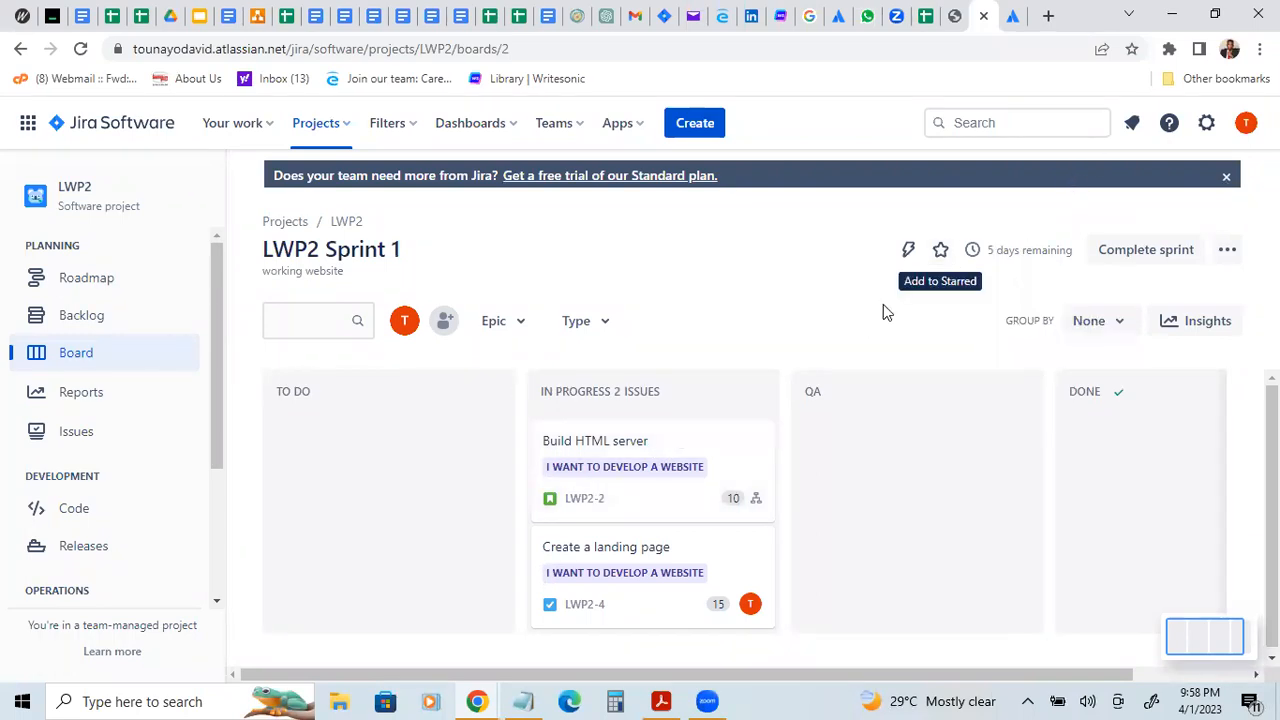
Step: Look through the project's reports overview and view the sprint burndown chart for LWP2 Sprint 1
mouse_move(1013, 246)
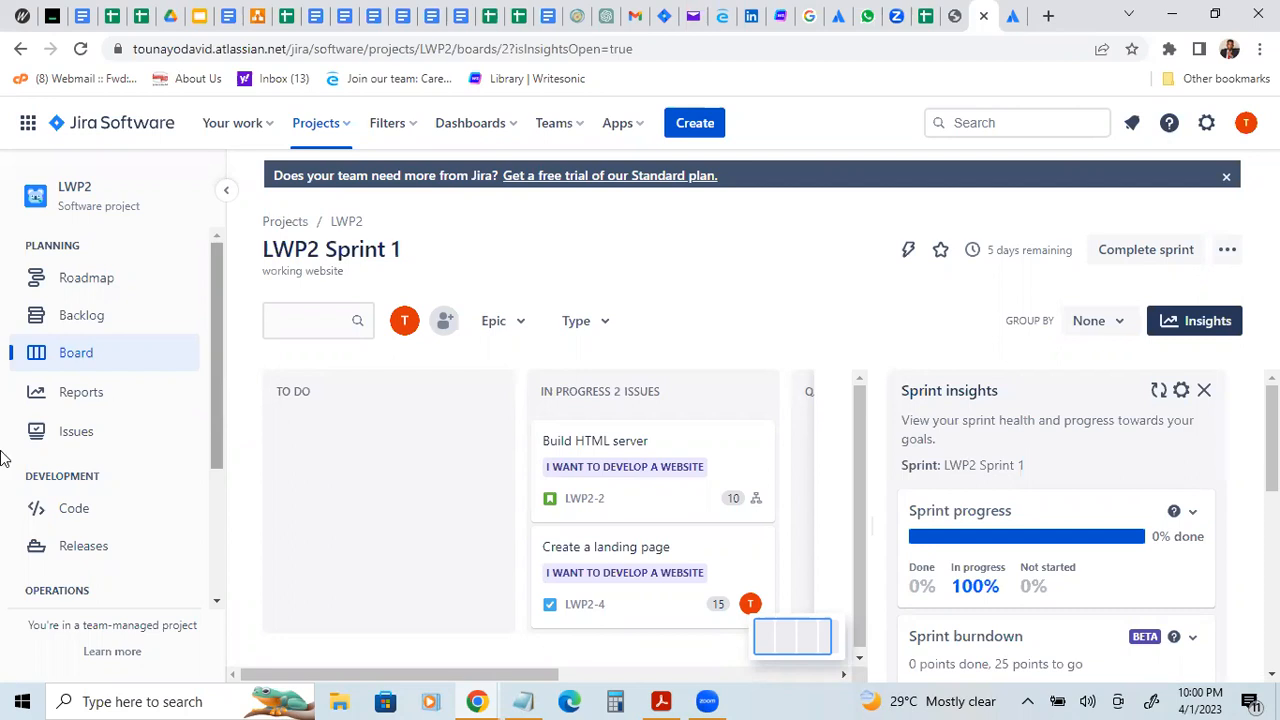
left_click(88, 400)
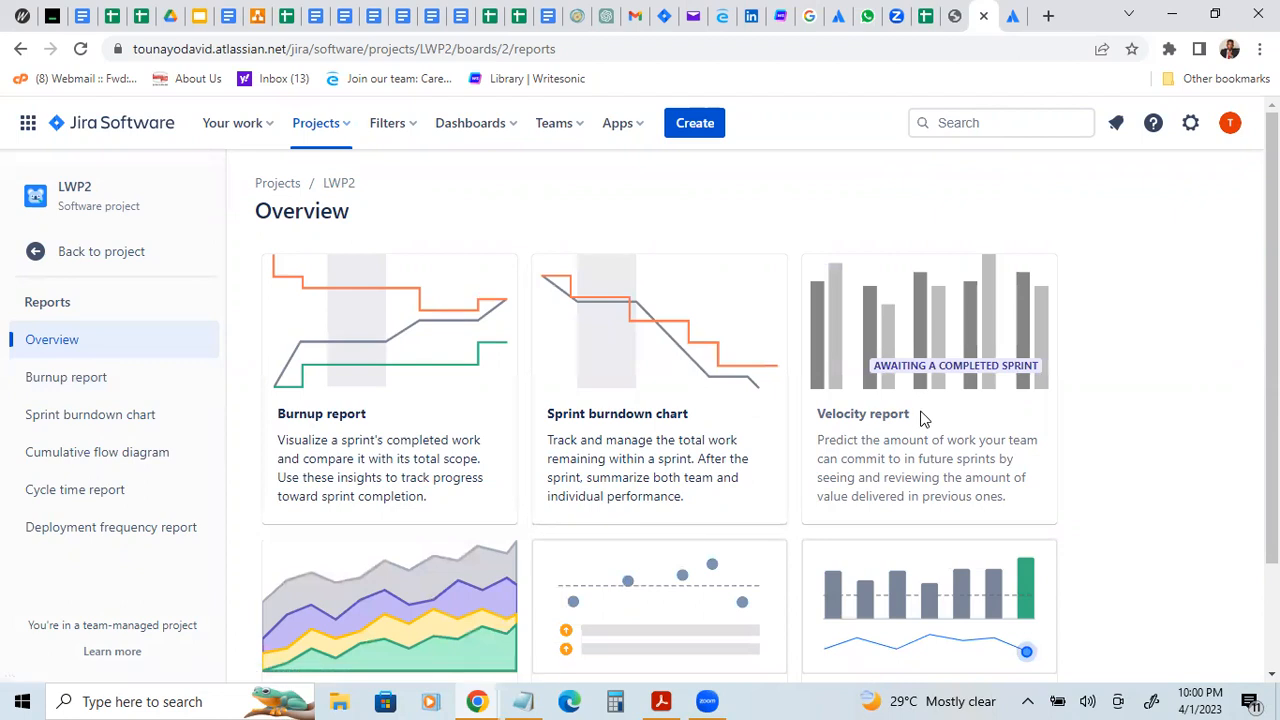
scroll(660, 410, "down", 2)
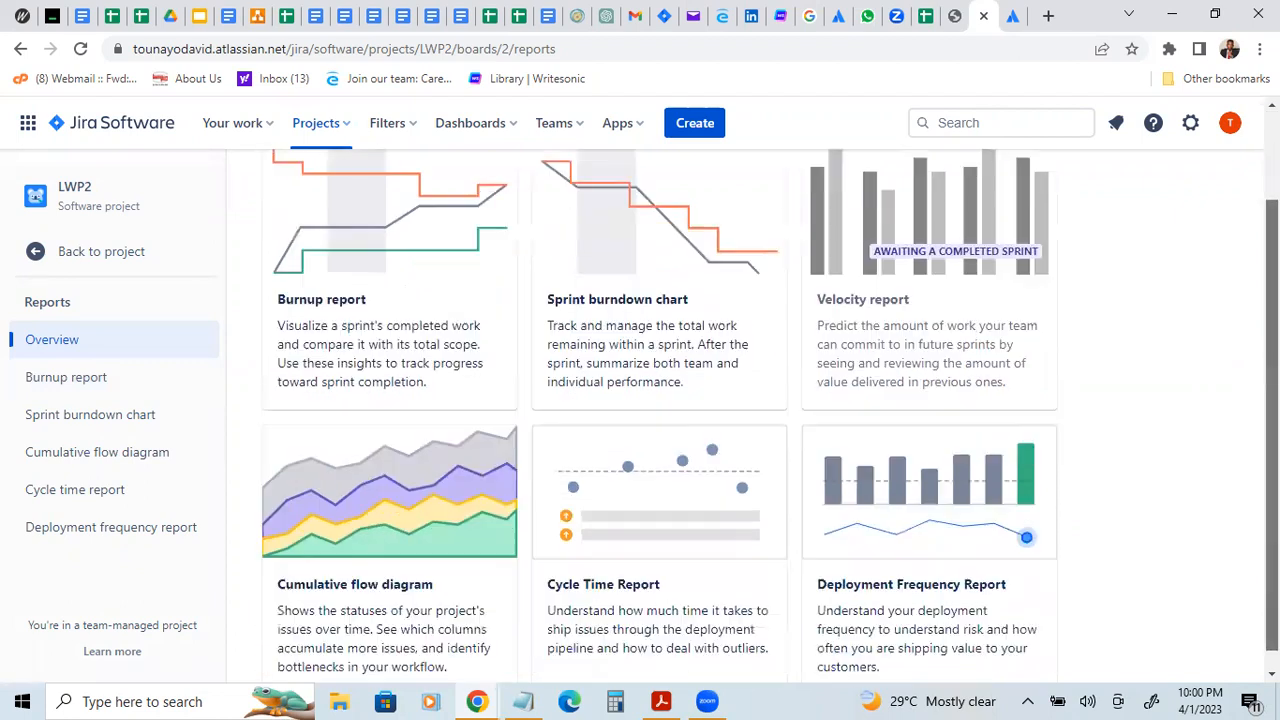
scroll(640, 300, "up", 1)
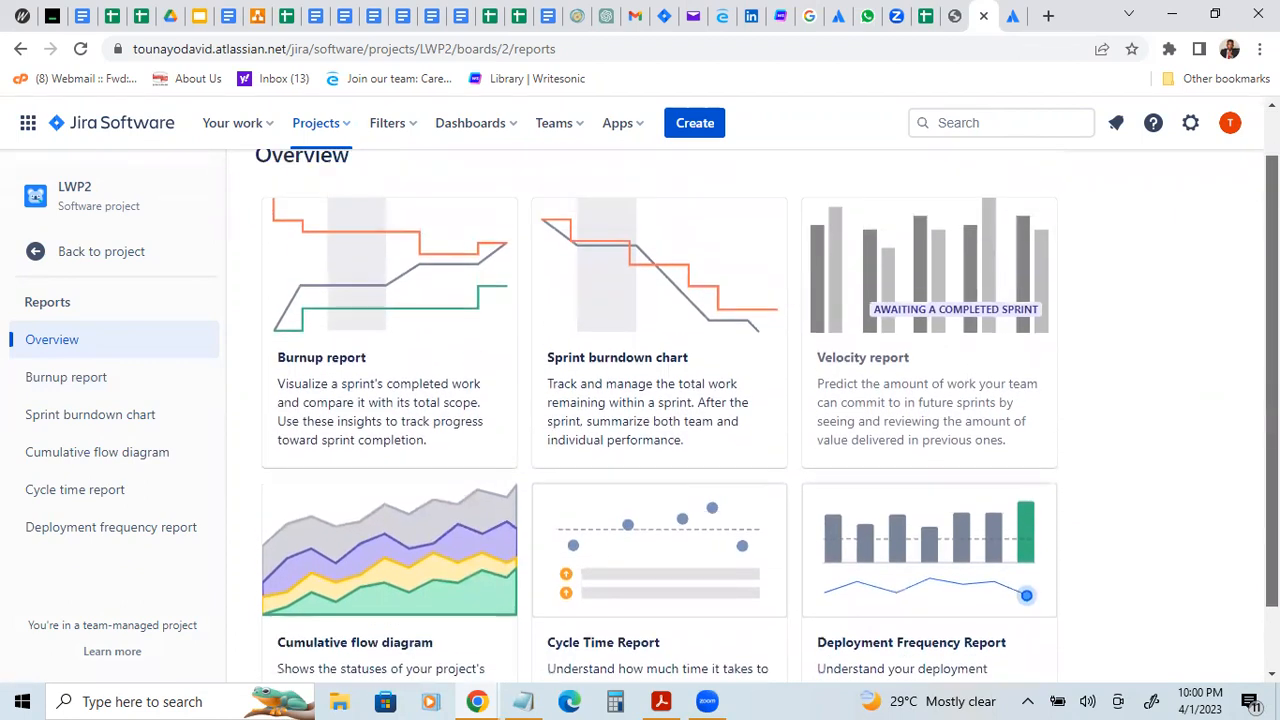
left_click(620, 310)
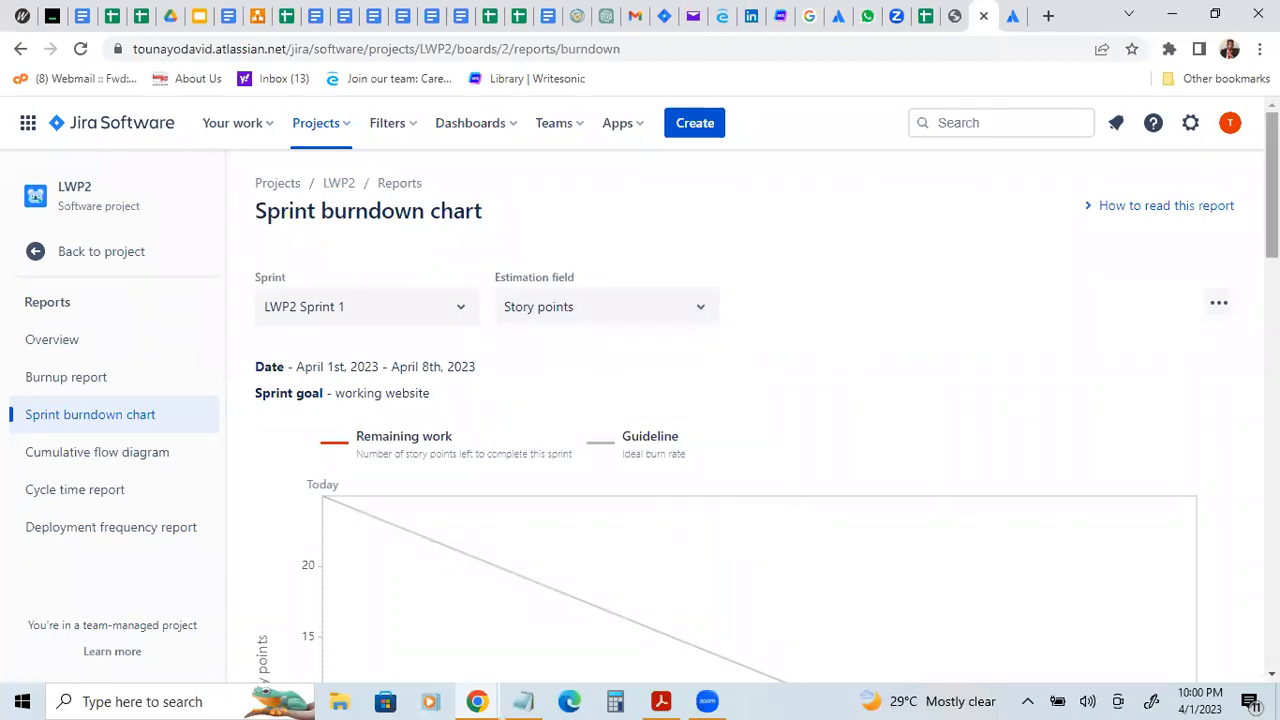
scroll(1271, 185, "down", 3)
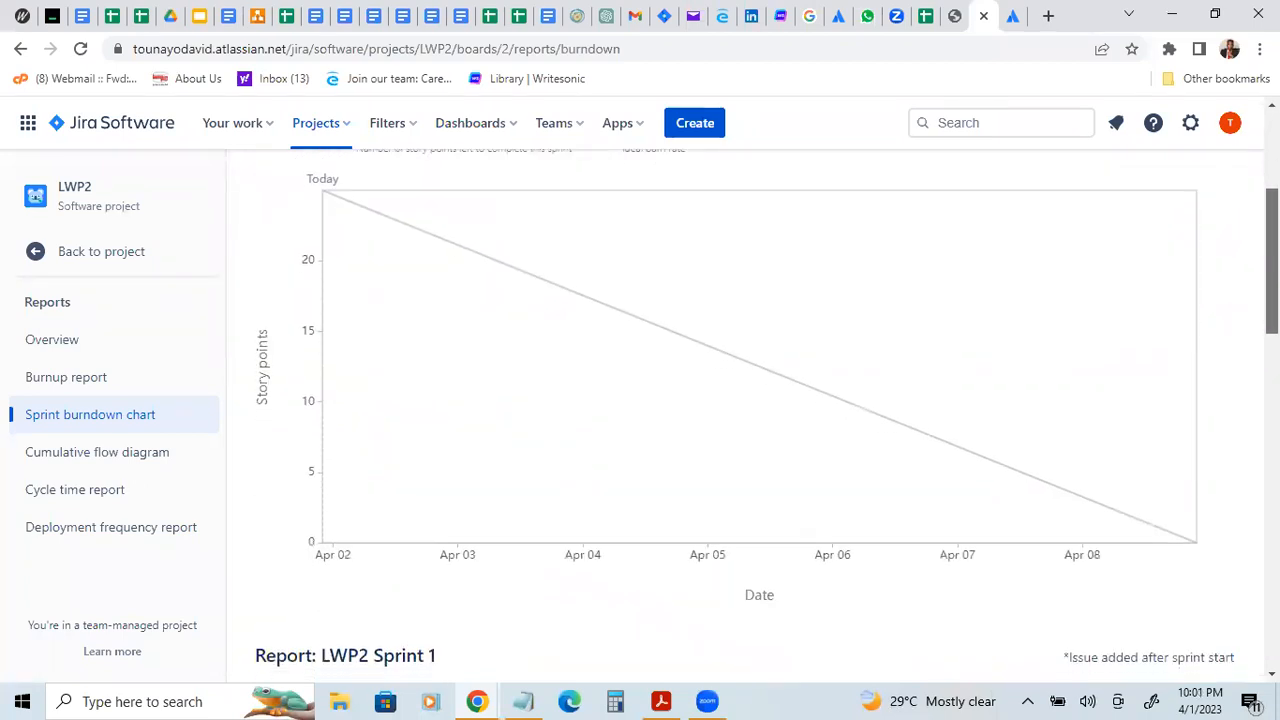
scroll(760, 410, "up", 2)
left_click_drag(1271, 226, 1271, 184)
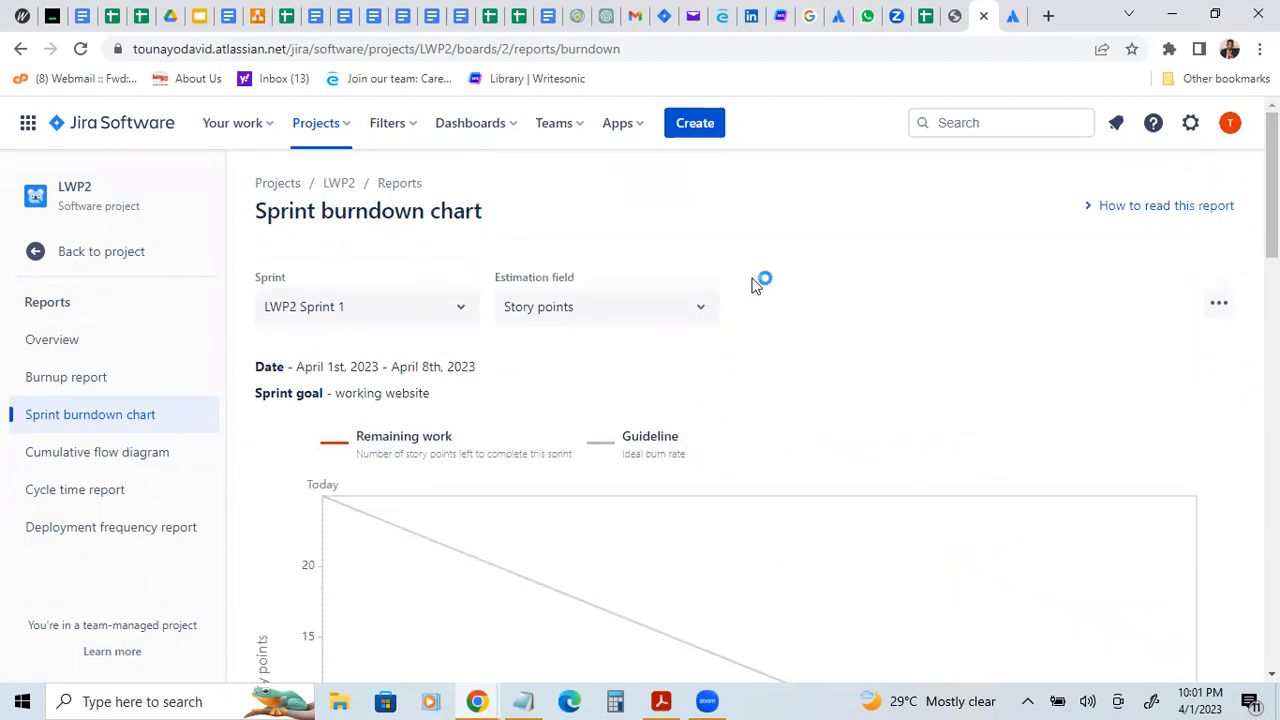
Step: Check the burndown chart's estimation field options and examine the whole chart with story points as the estimate
left_click(703, 316)
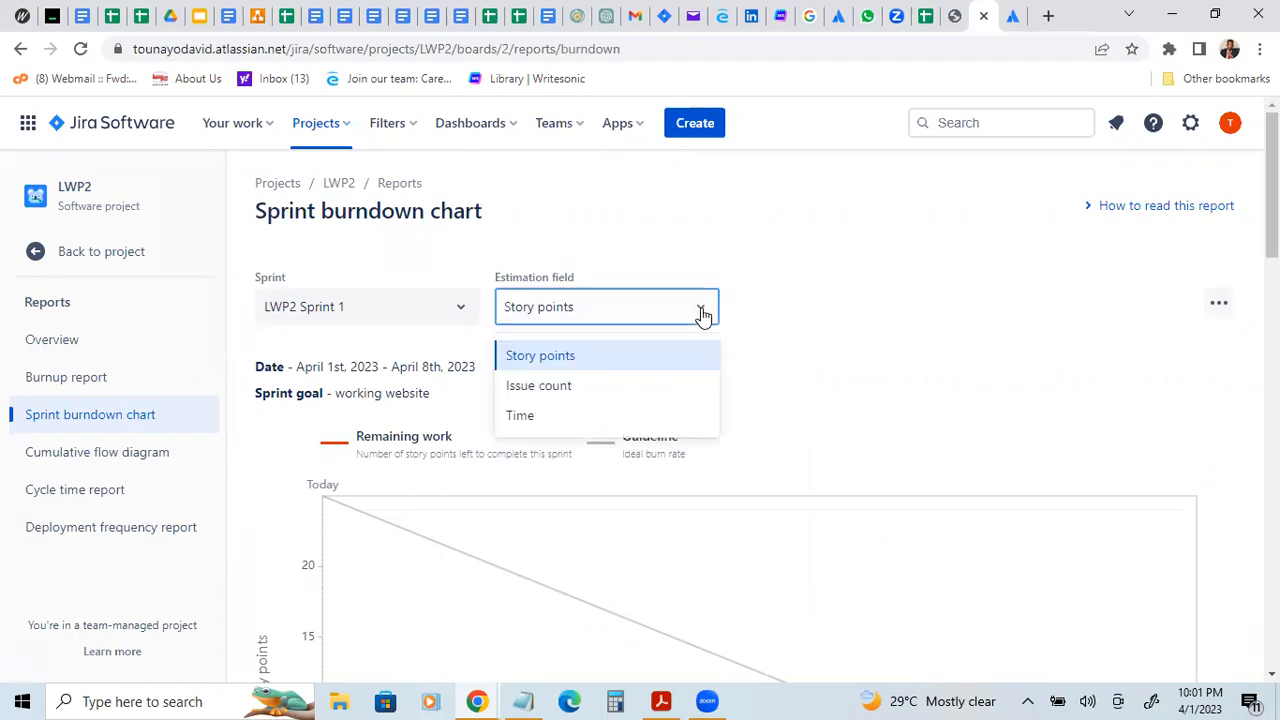
left_click(703, 316)
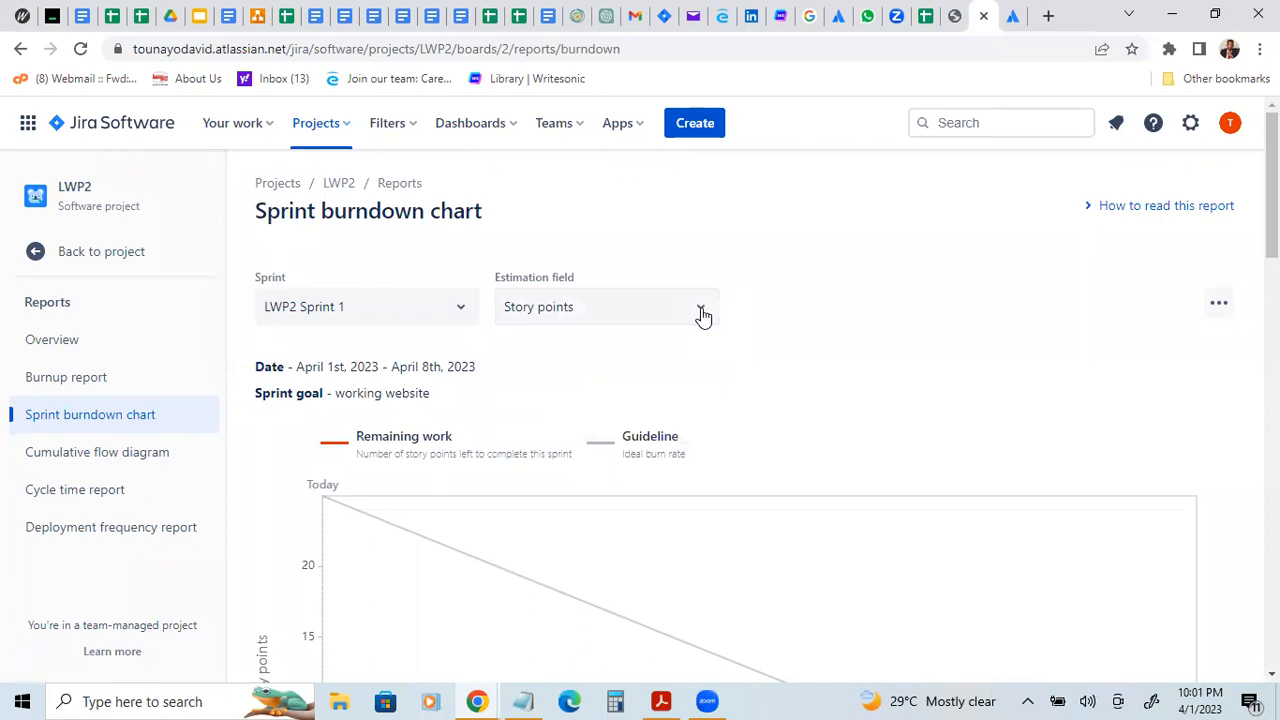
left_click(700, 313)
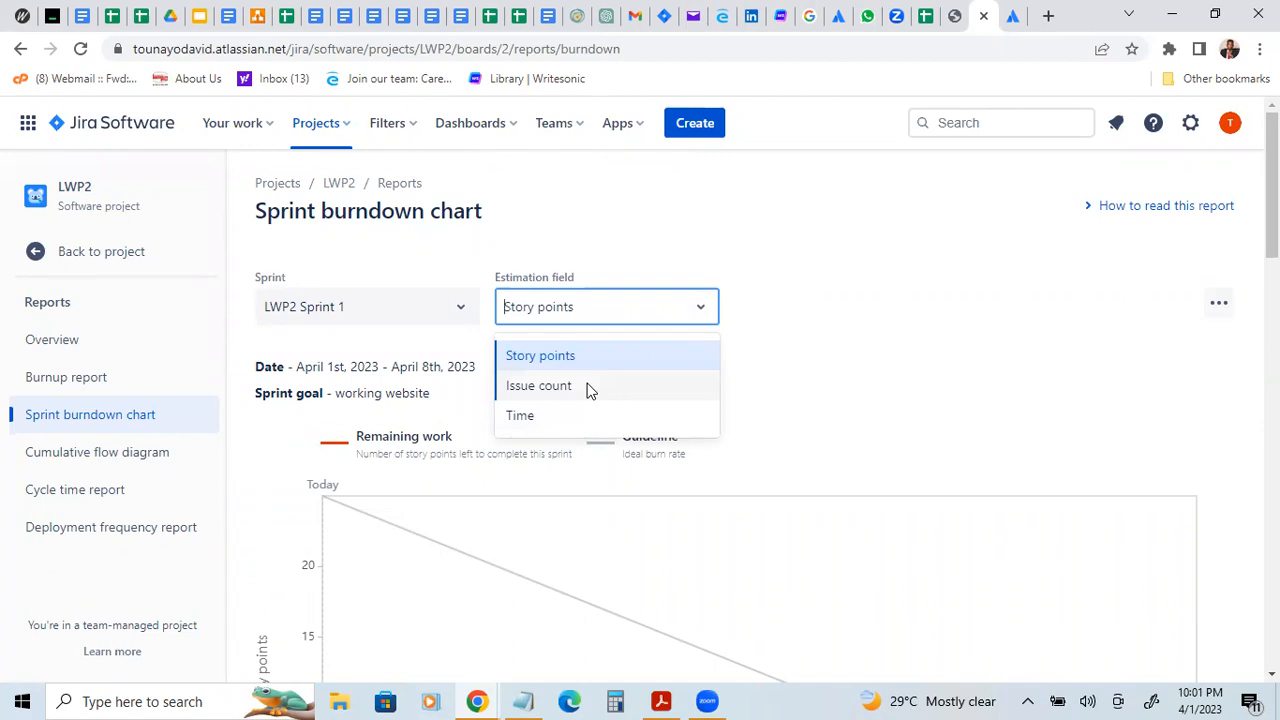
left_click(730, 330)
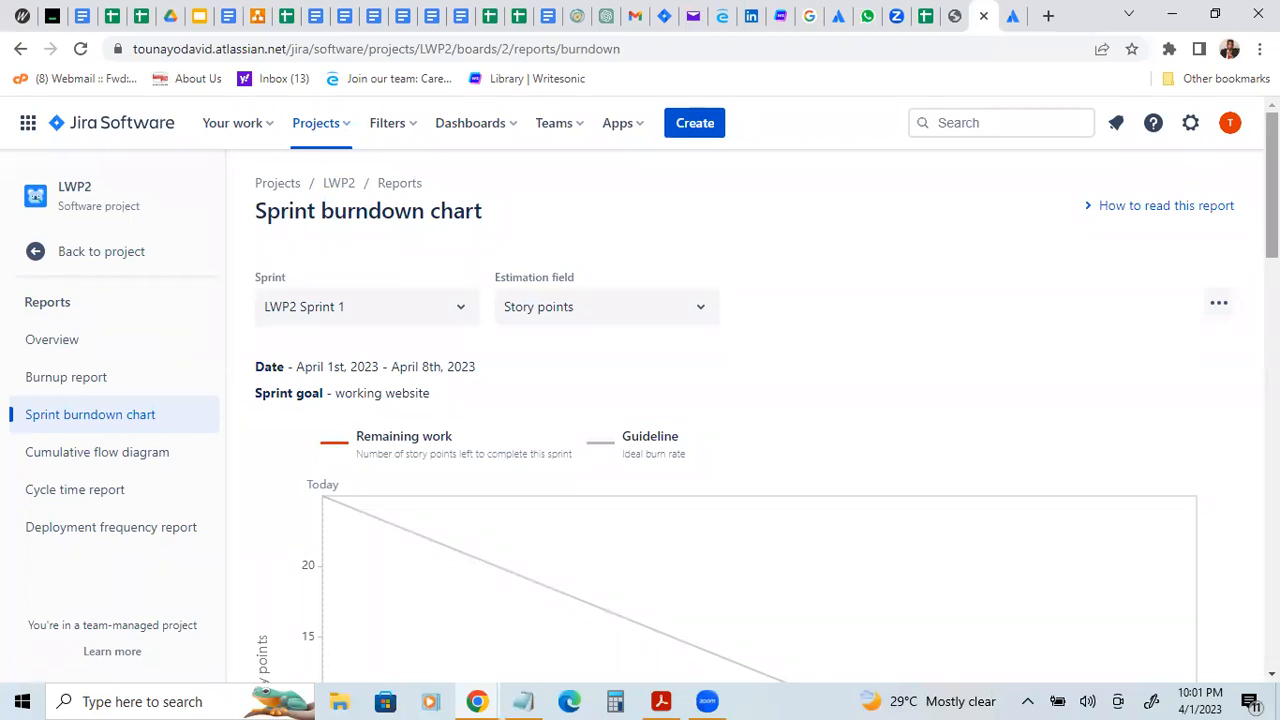
scroll(1270, 186, "down", 3)
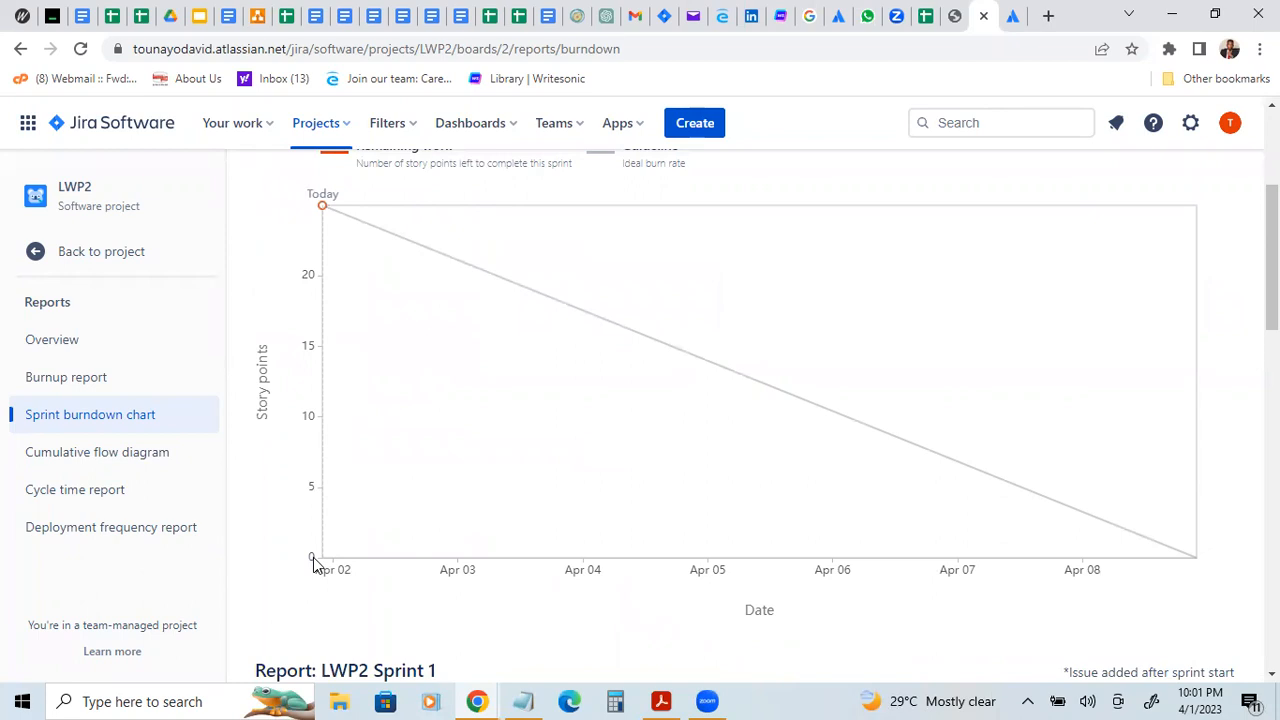
mouse_move(310, 210)
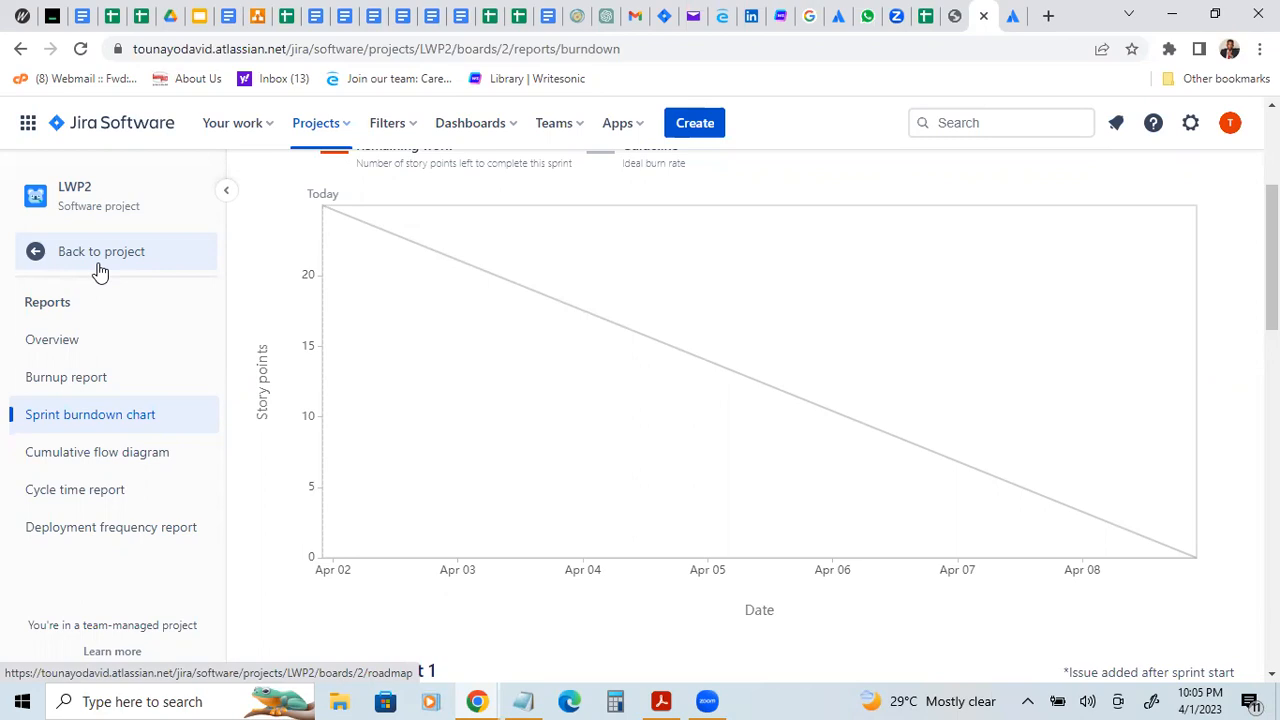
Step: Switch to Notepad, start a blank note without saving the old text, and move its window higher over the chart
left_click(525, 699)
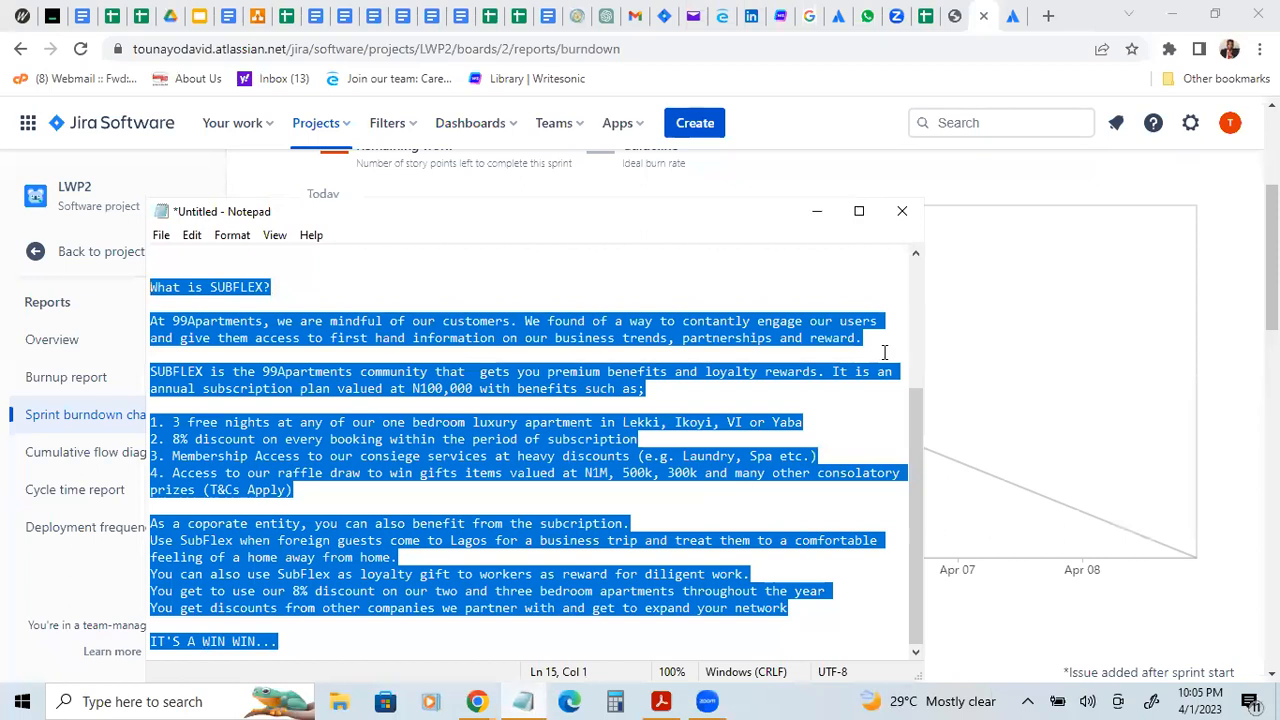
left_click(163, 237)
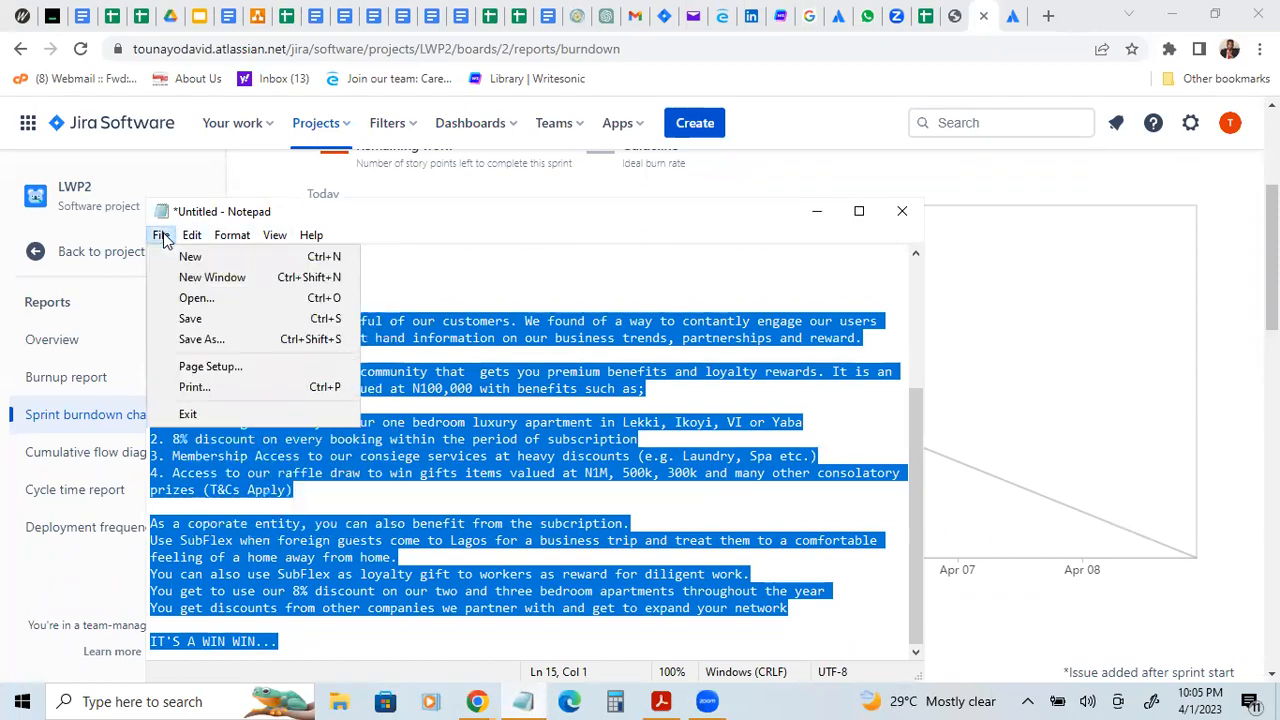
left_click(189, 259)
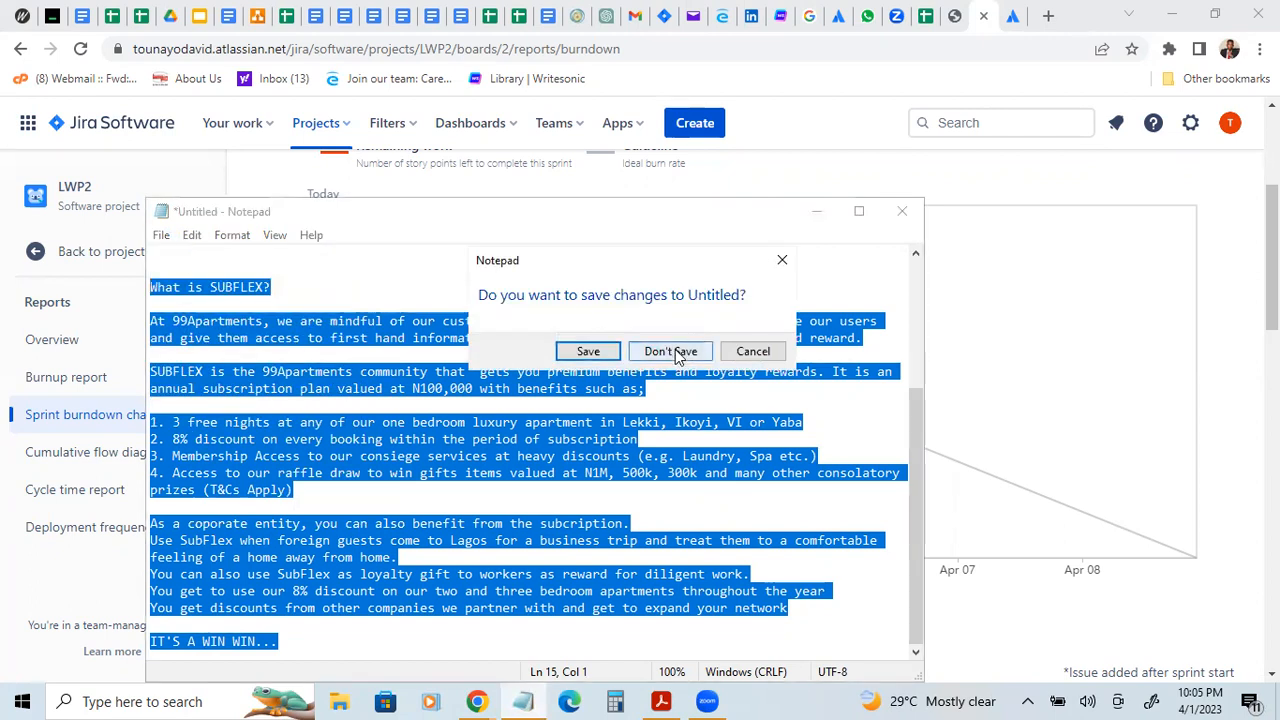
left_click(675, 349)
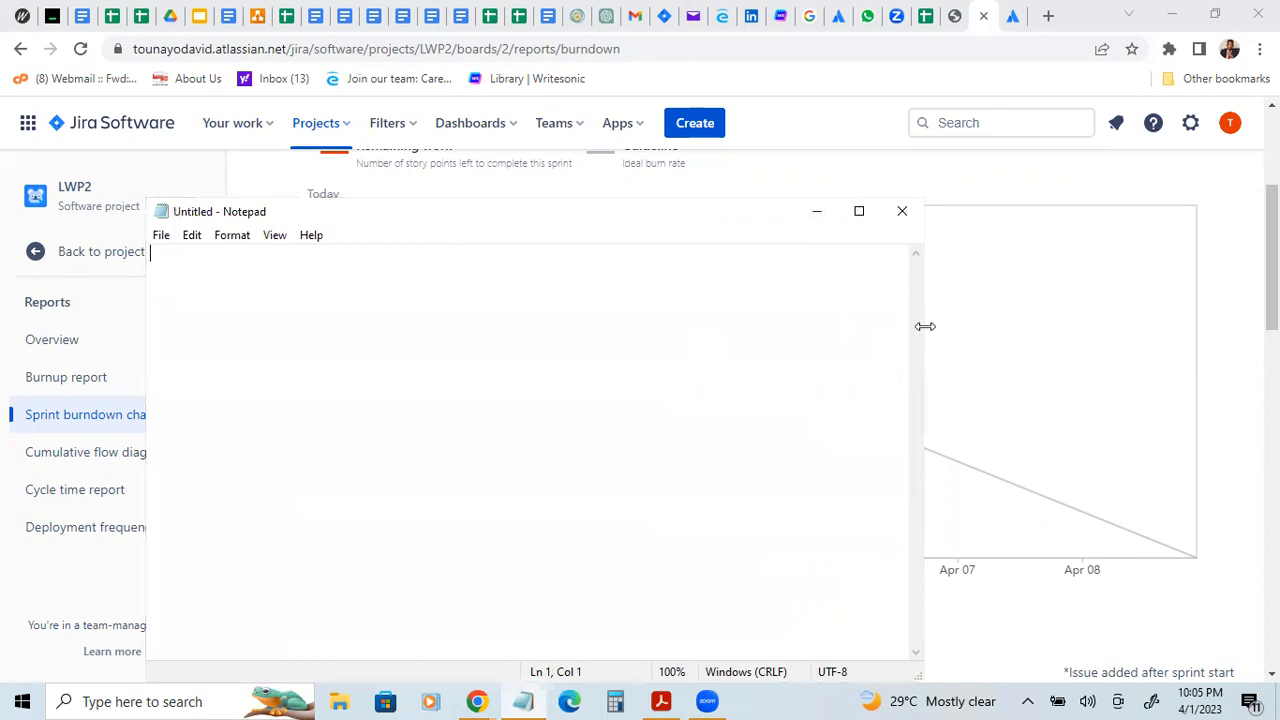
left_click_drag(760, 207, 833, 156)
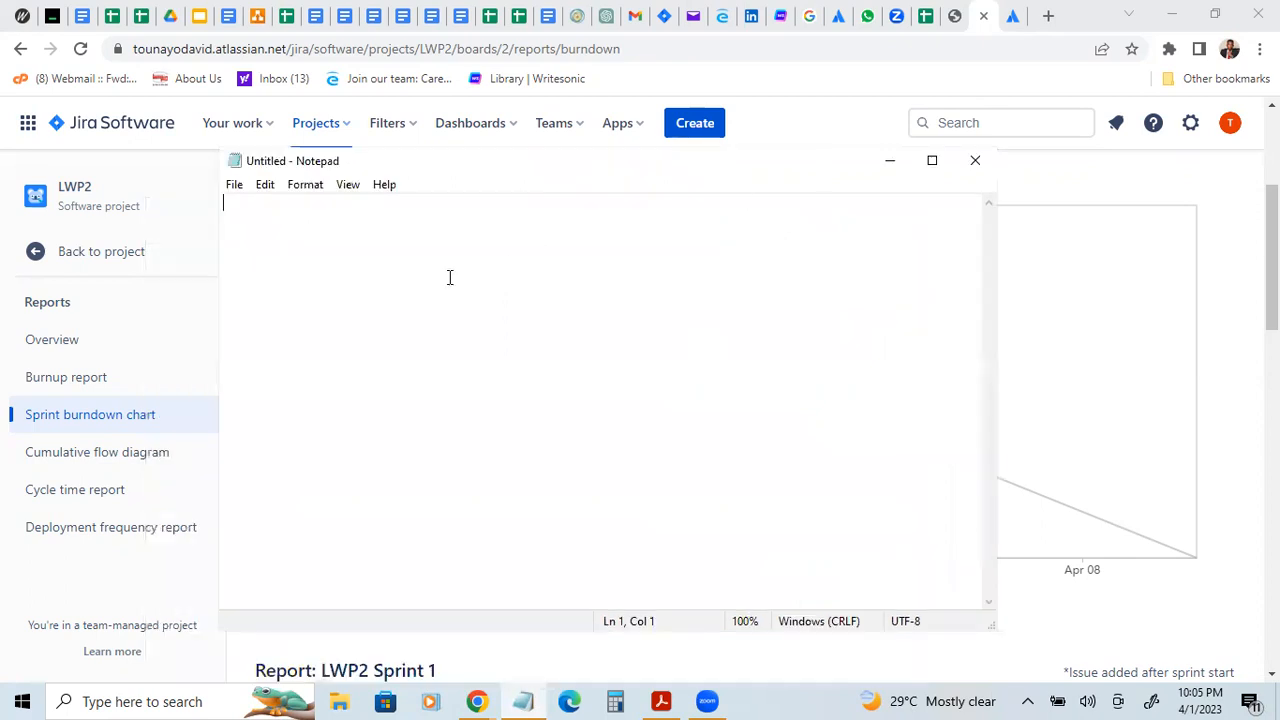
Step: Title the note "Story Point" and add the line "Project;" below it after a blank line
type("S")
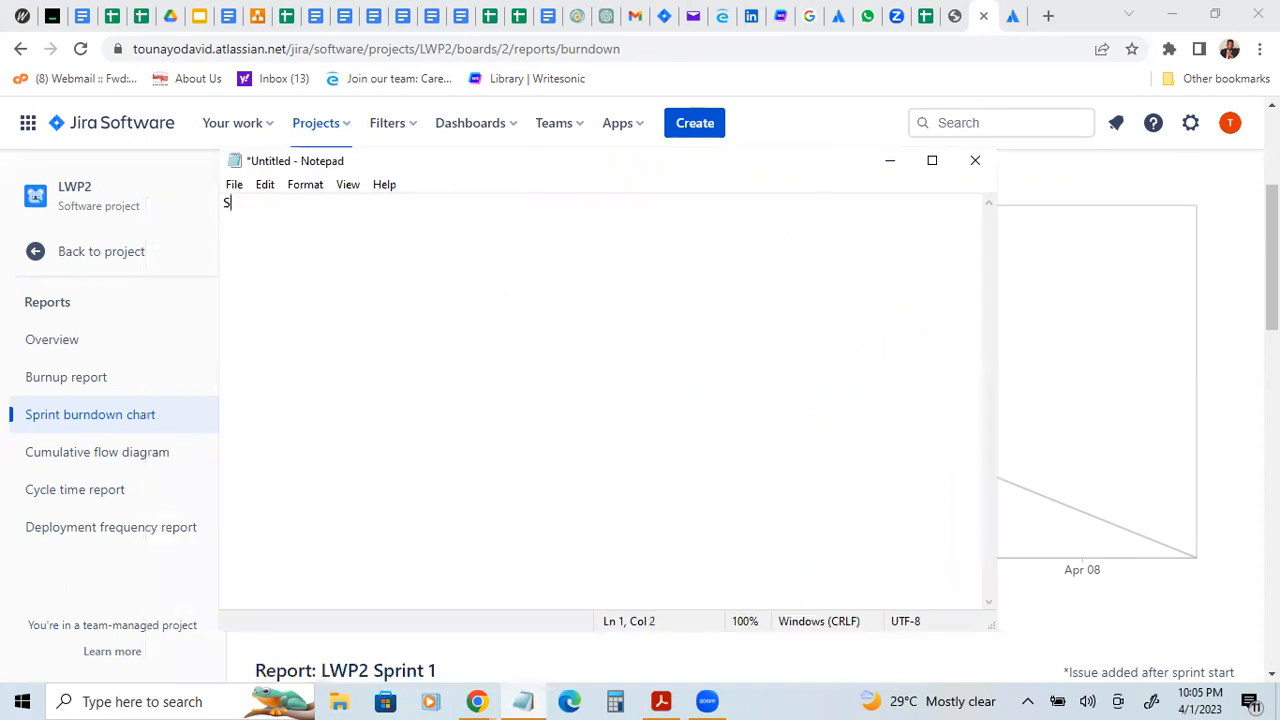
type("tory Point")
key("Return")
key("Return")
type("S")
key("BackSpace")
type("Project;")
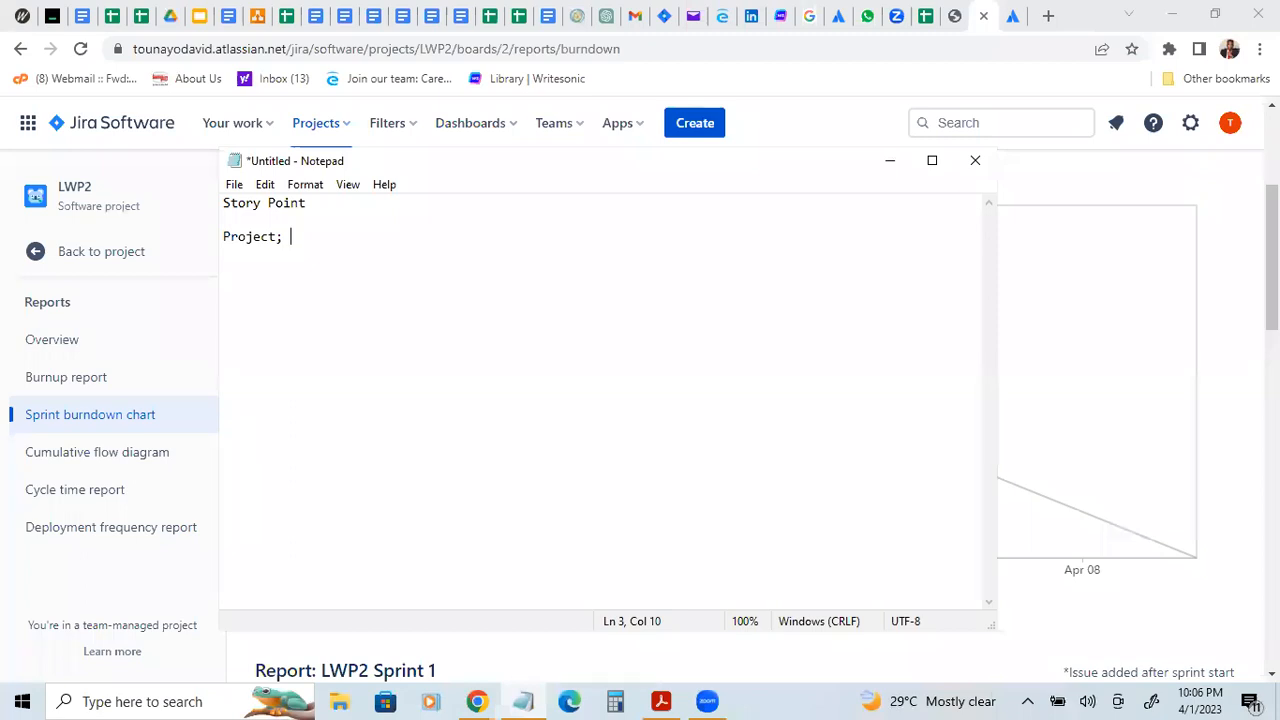
Step: List the items A, B and C on separate lines under "Project;"
type("A")
key("Return")
key("BackSpace")
key("BackSpace")
key("Return")
type("A")
key("Return")
type("B")
key("Return")
type("C")
Step: Add the estimate to item A so the line reads "A- 5points"
left_click(236, 259)
type("-")
type("5points")
Step: Complete the other two estimates as "B- 10points" and "C- 5points"
left_click(230, 274)
type("-")
key("alt+Tab")
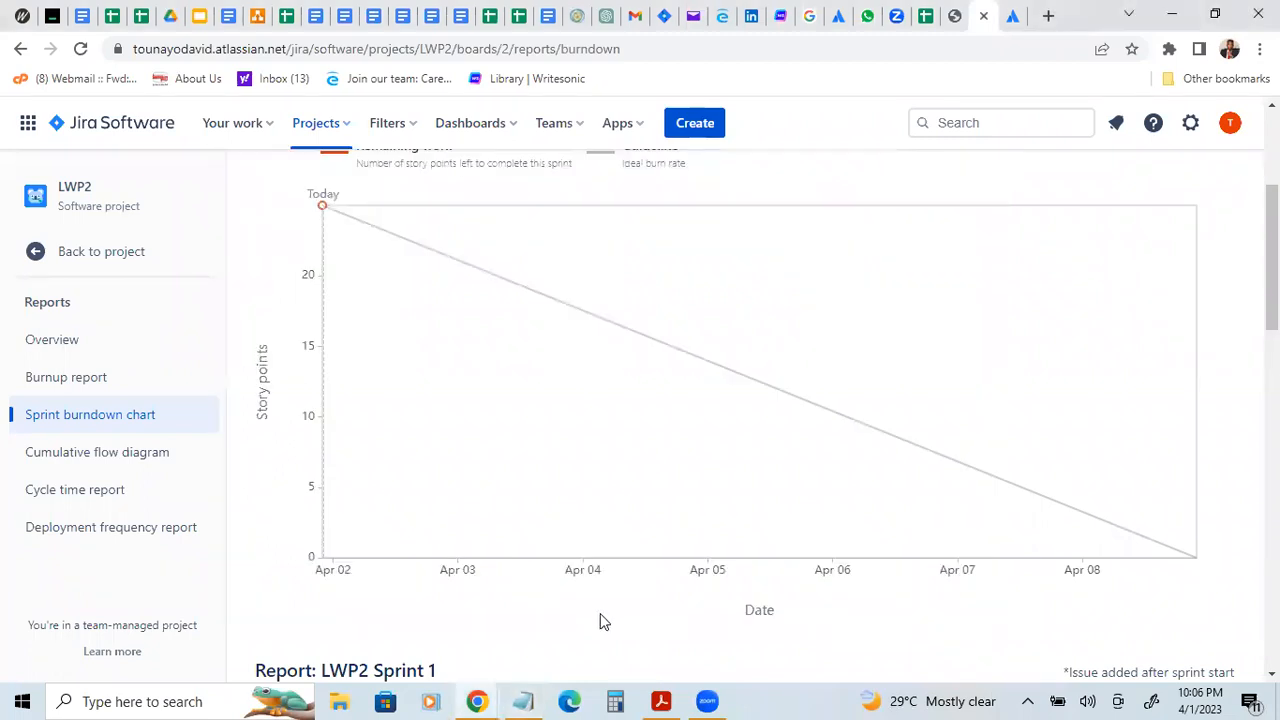
left_click(522, 700)
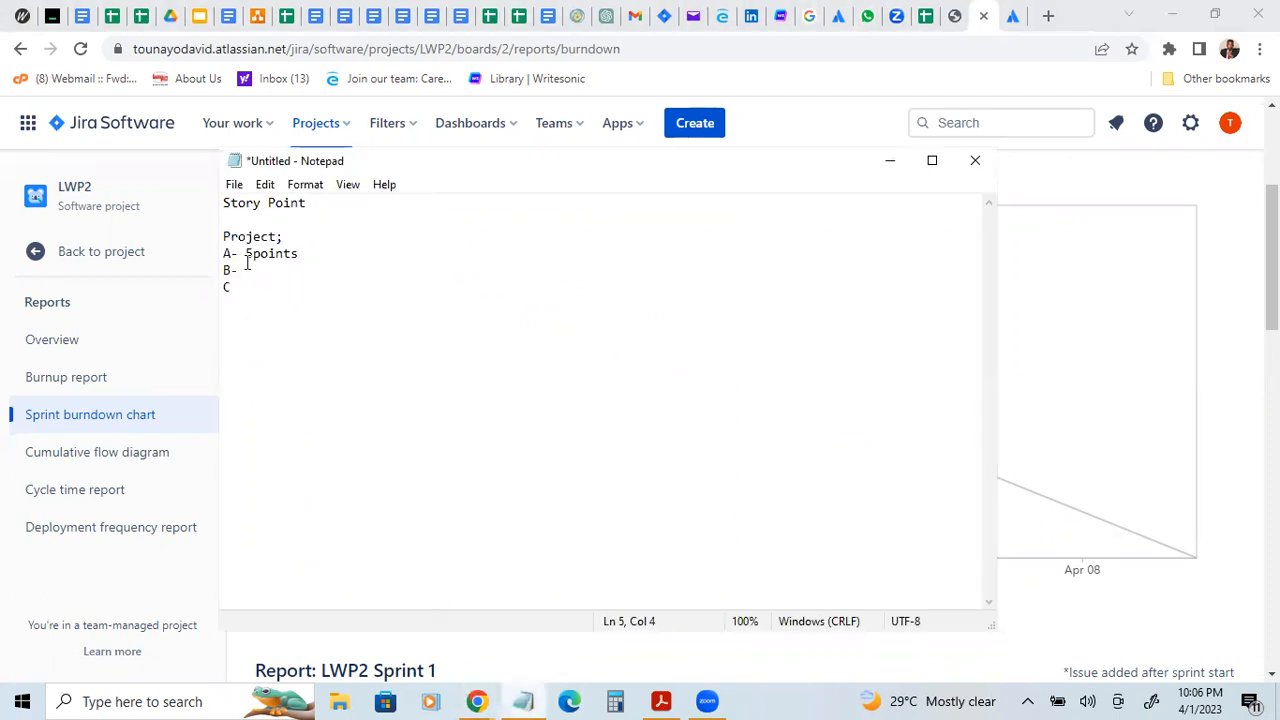
type("10points")
left_click(232, 287)
type("- 5points")
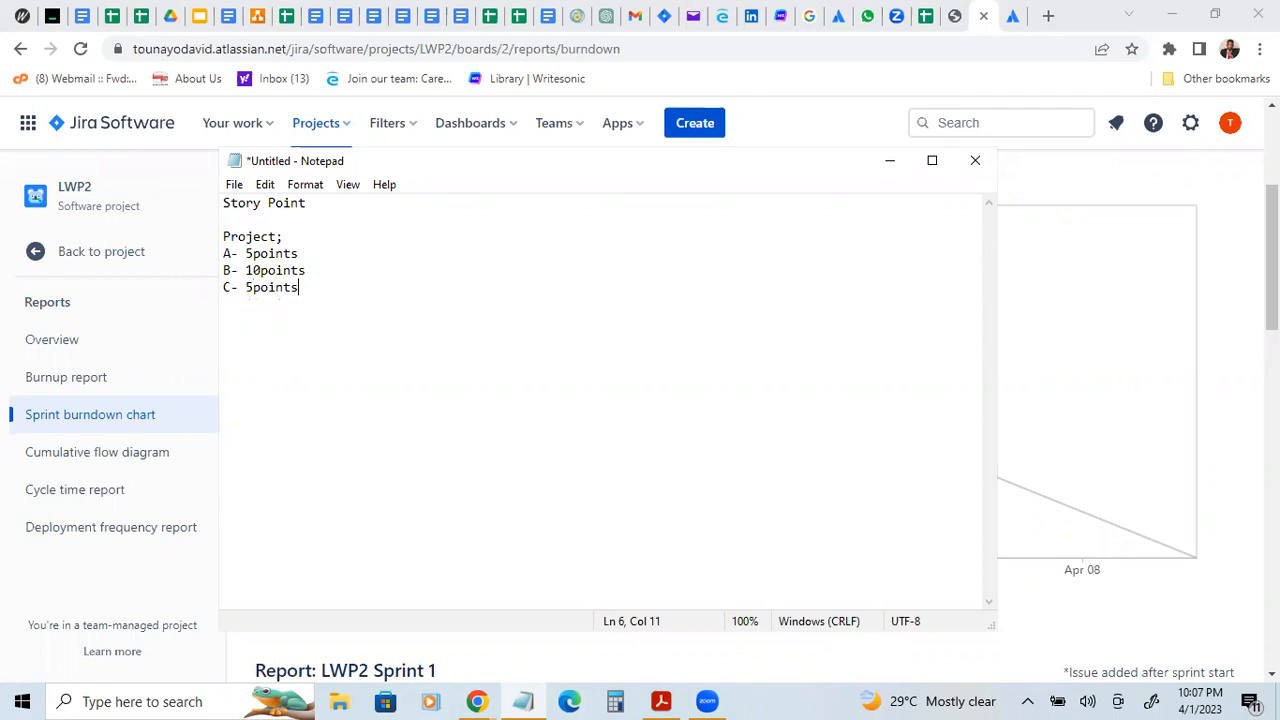
Step: Add a "Total:" line directly below item C in the note
key("Return")
type("Total;")
key("BackSpace")
key("BackSpace")
key("alt+Tab")
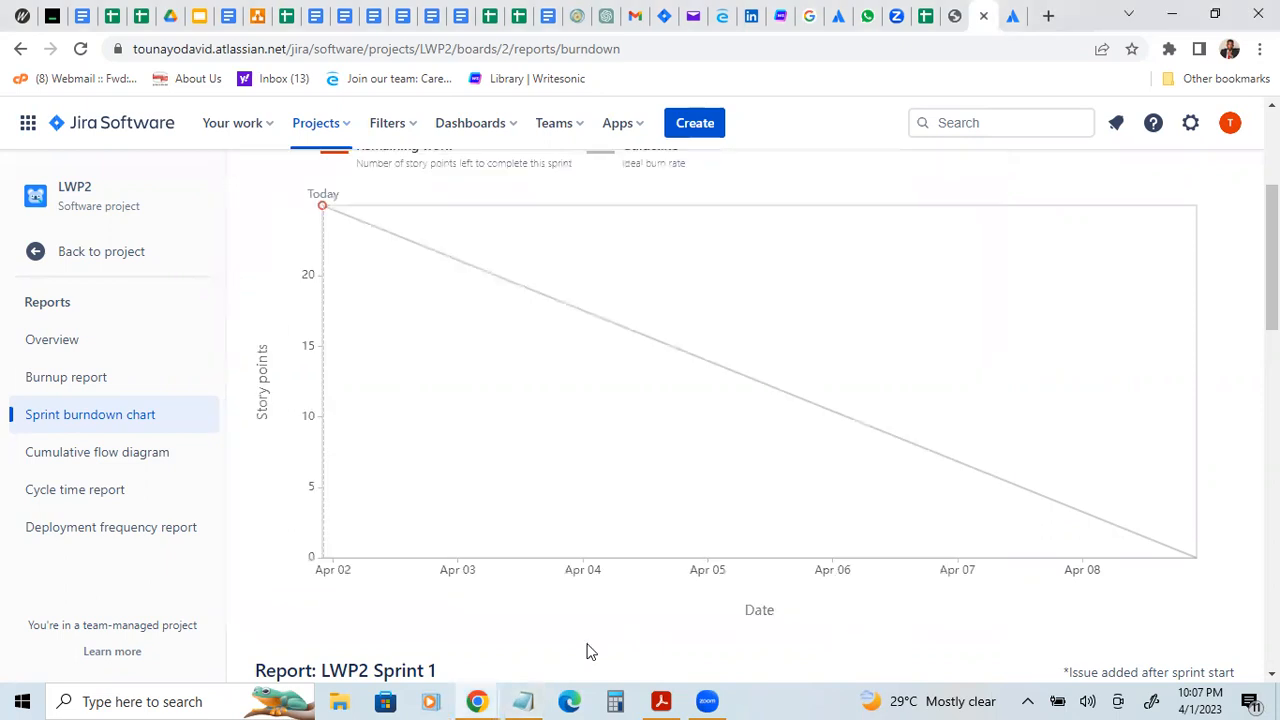
left_click(524, 700)
type(":")
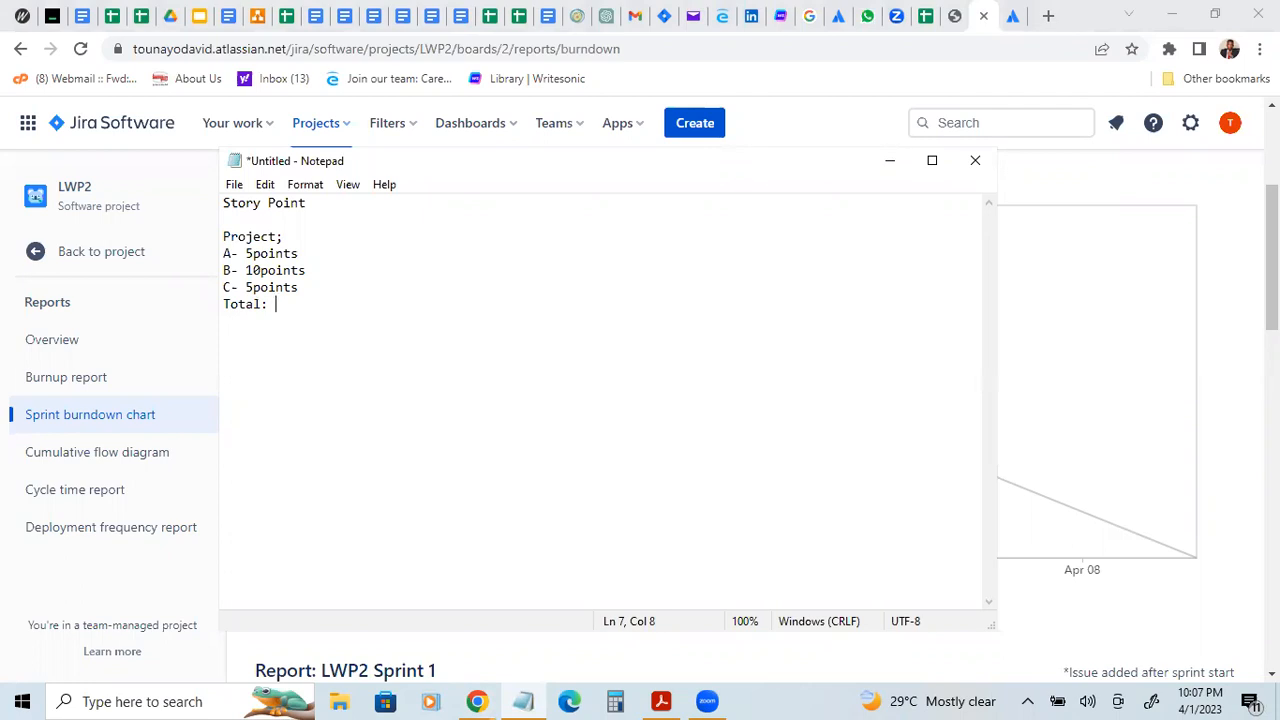
Step: Insert the description "(create a login page)" right after the letter A in the first item
left_click(229, 255)
type("()")
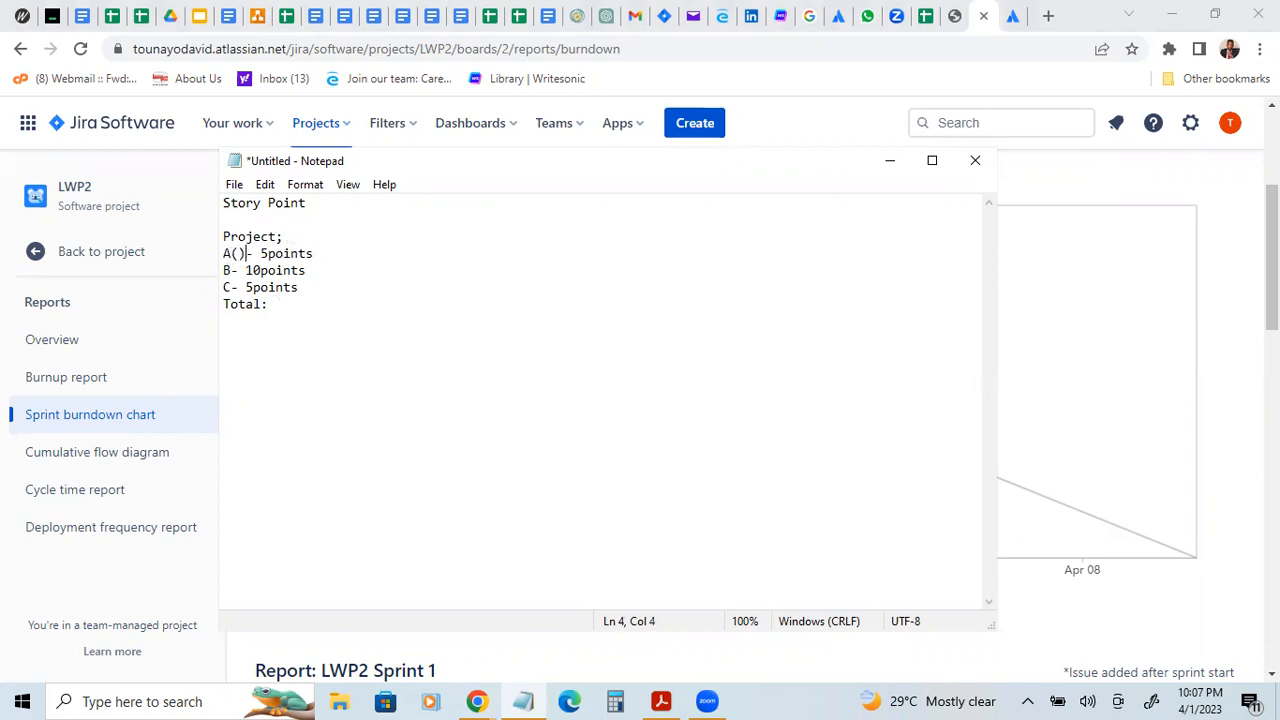
key("Left")
type("ctrea")
key("BackSpace")
key("BackSpace")
key("BackSpace")
key("BackSpace")
type("reate")
type(" a 1")
type("g")
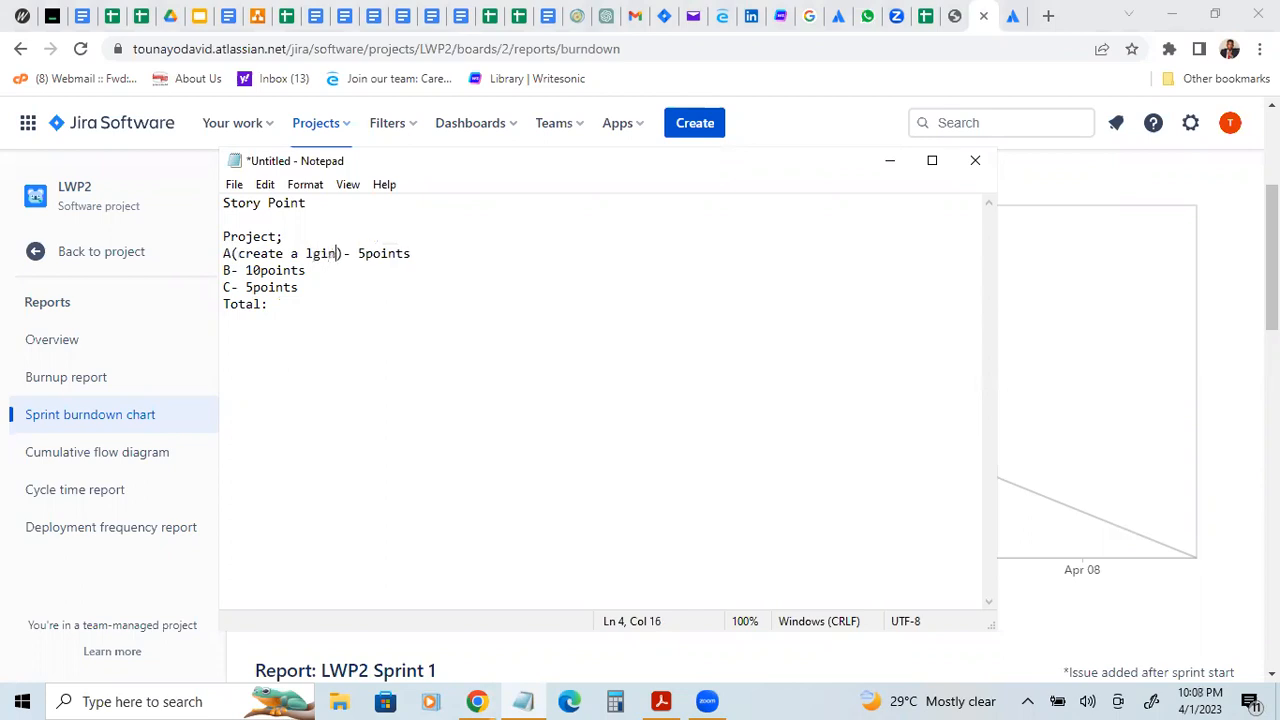
type("page")
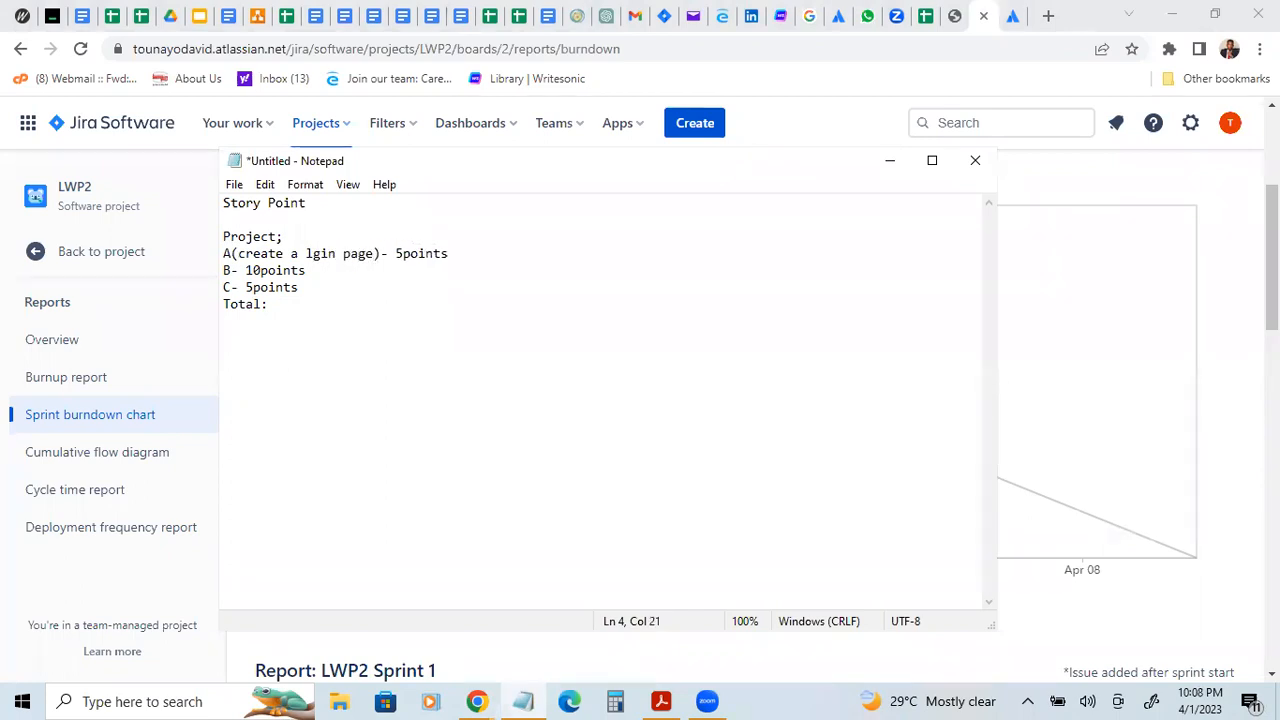
left_click(306, 256)
type("o")
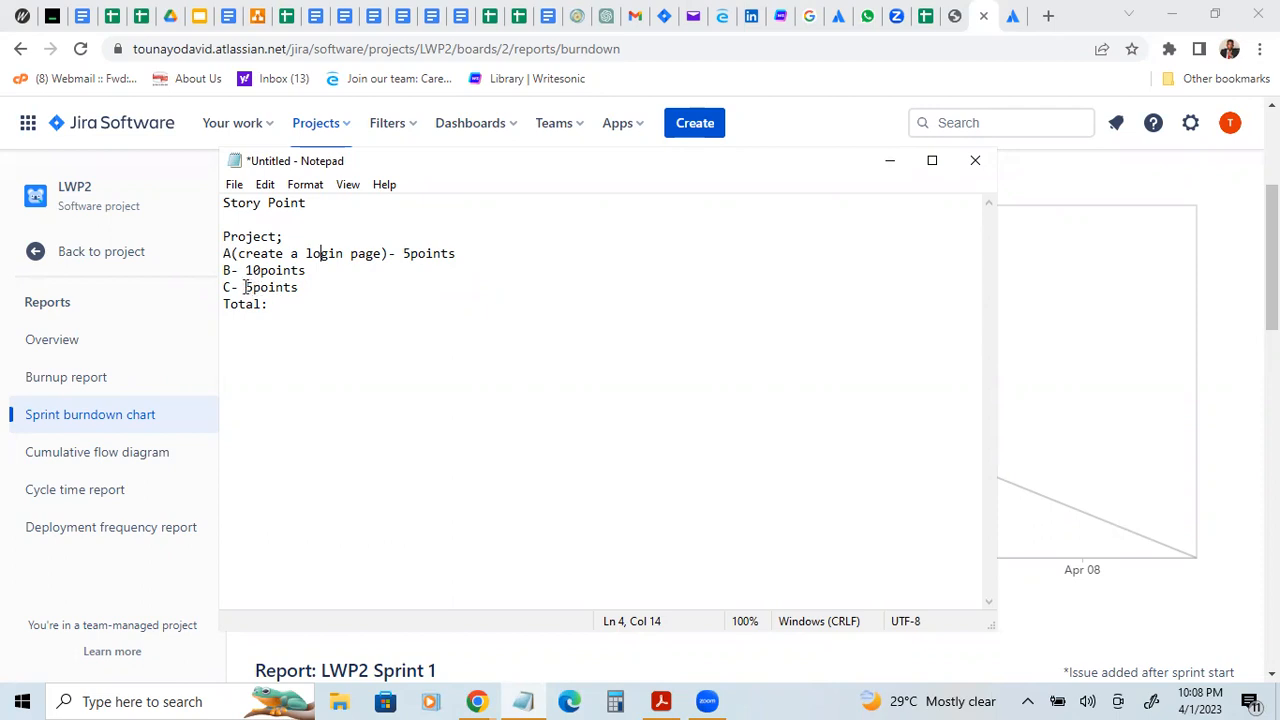
Step: Complete the total line with the value "20points"
left_click(280, 305)
type("@")
key("BackSpace")
type("20points")
Step: Add the project name "LWP" after "Project;" in the note
left_click(299, 233)
type("LWP")
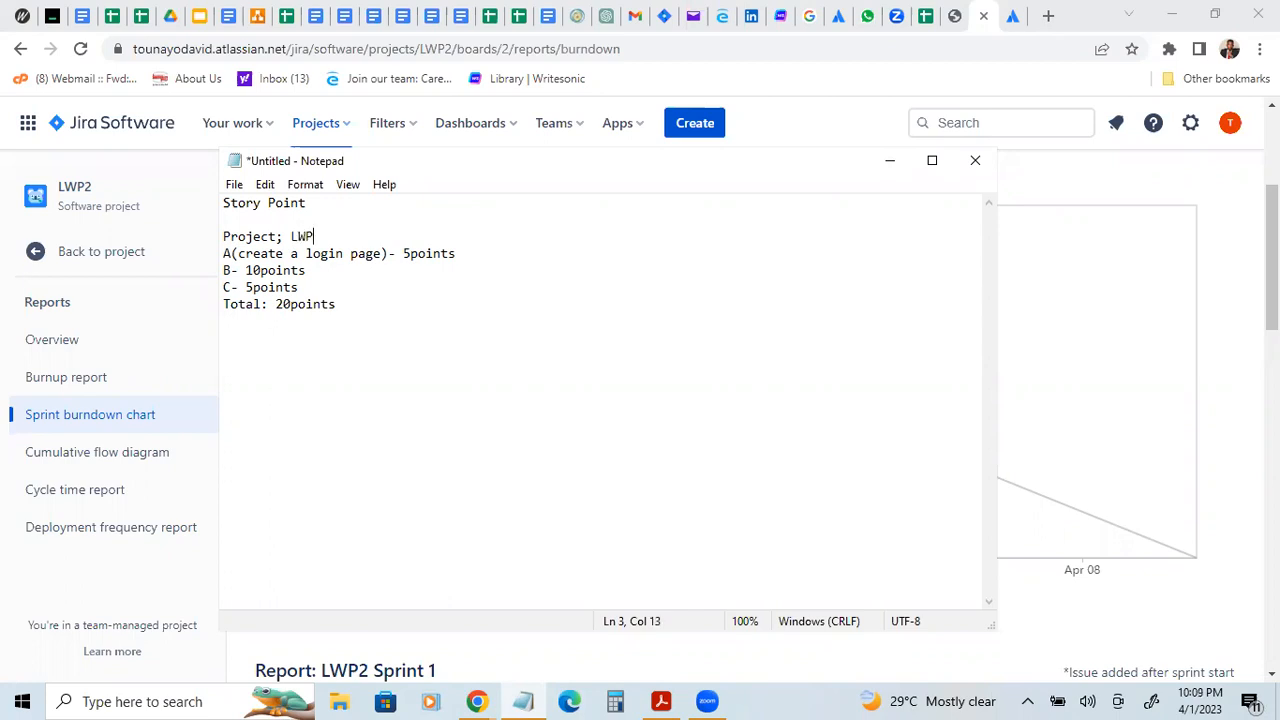
left_click(352, 325)
left_click(466, 256)
Step: Append the sprint calculation "20/5= 4sprints" to the end of the total line
left_click(427, 298)
type("20/5= 4sprin")
type("ts")
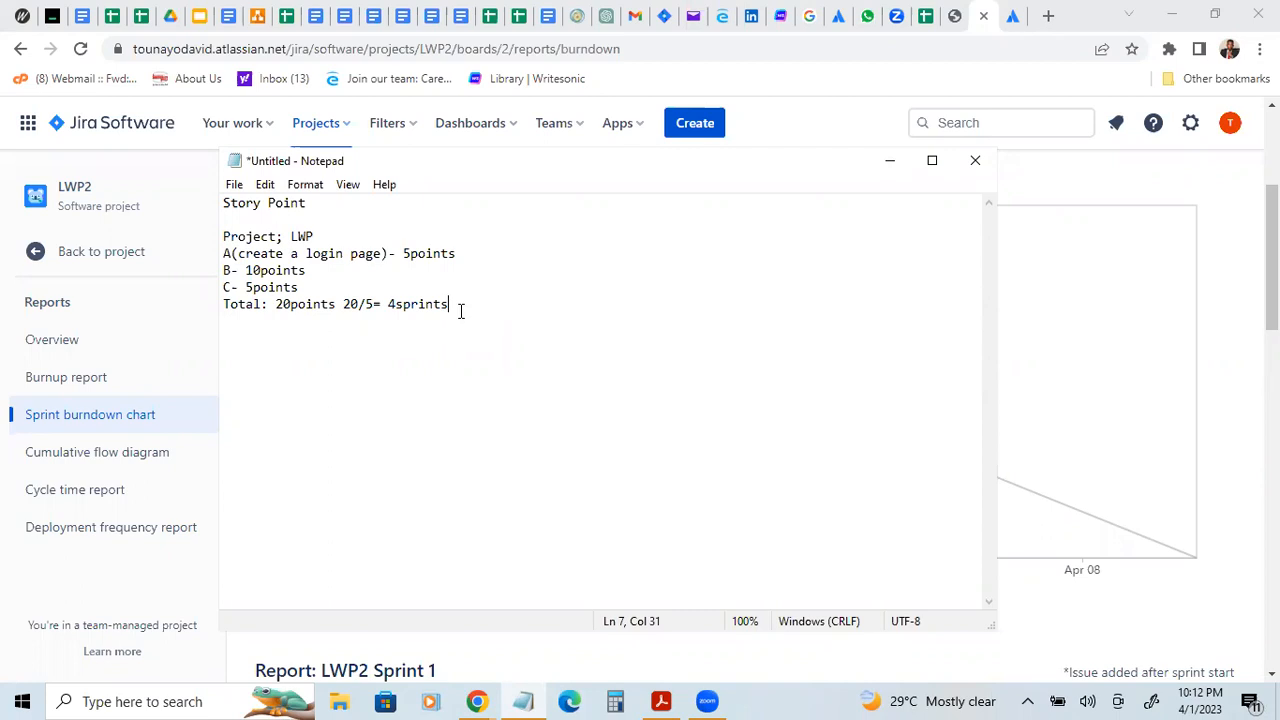
Step: Minimize the note and review the sprint burndown chart together with its sprint dates and goal
key("alt+Tab")
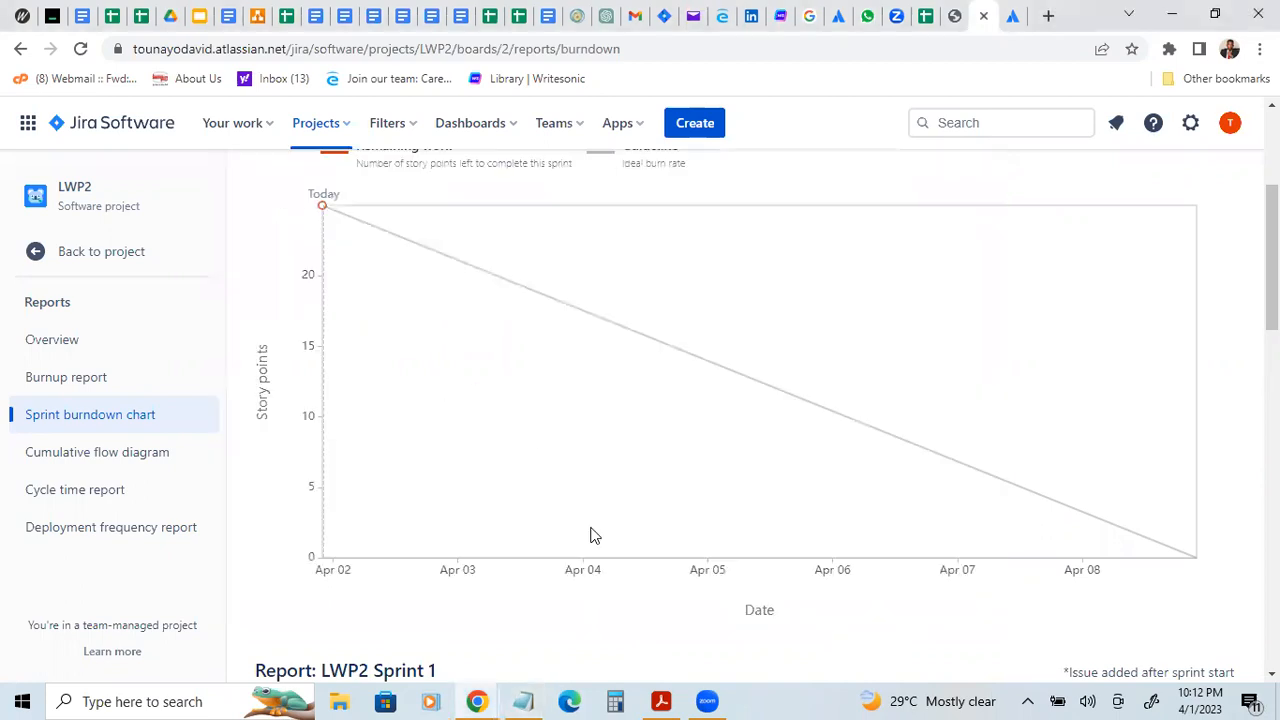
left_click(525, 700)
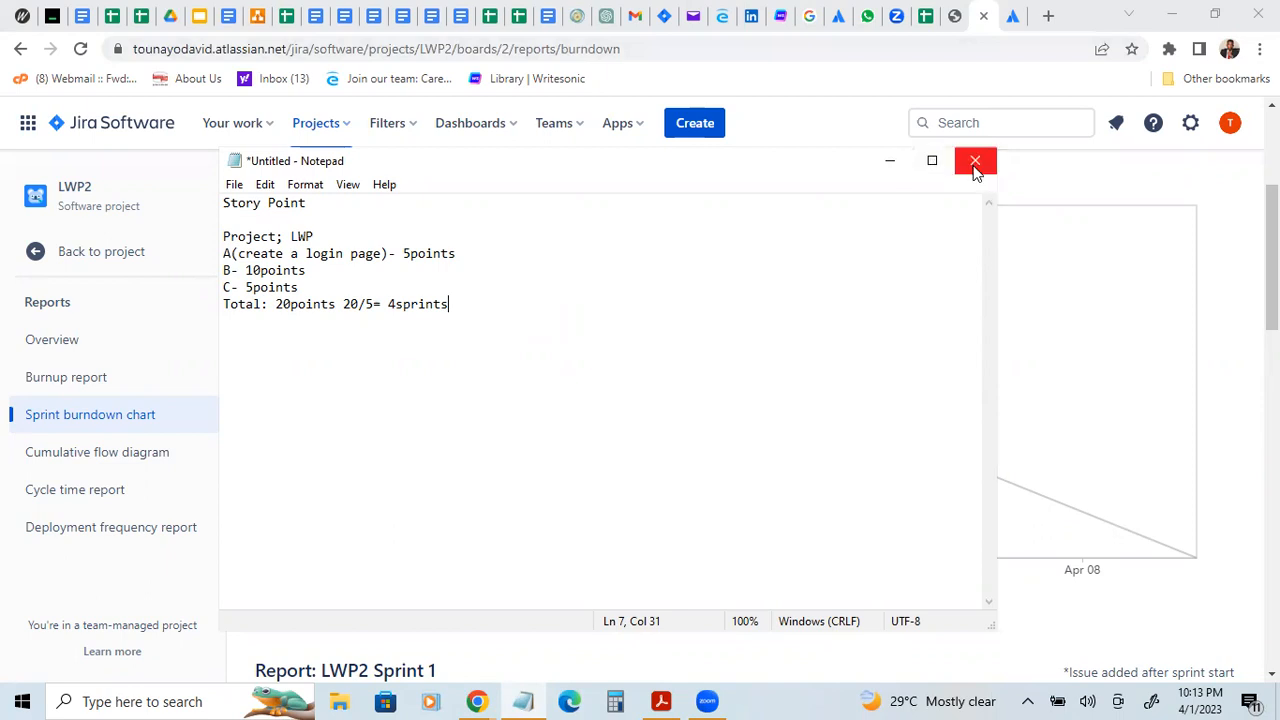
left_click(893, 160)
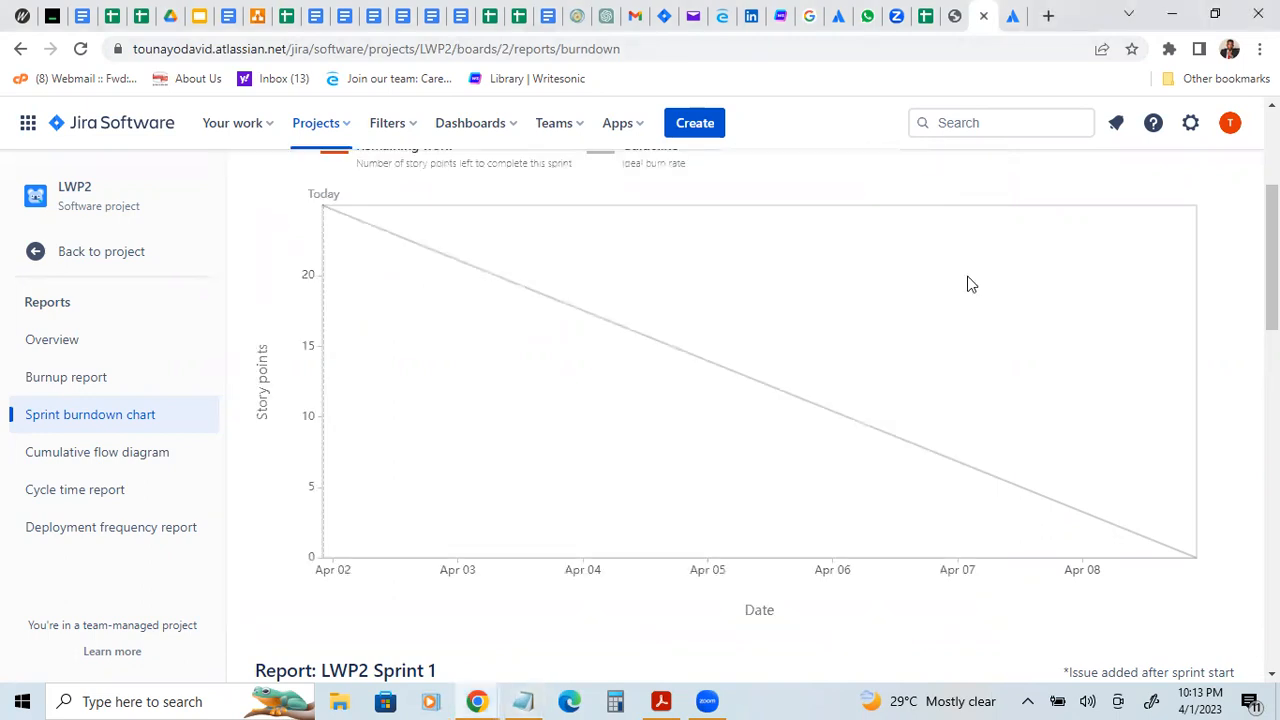
scroll(760, 420, "up", 3)
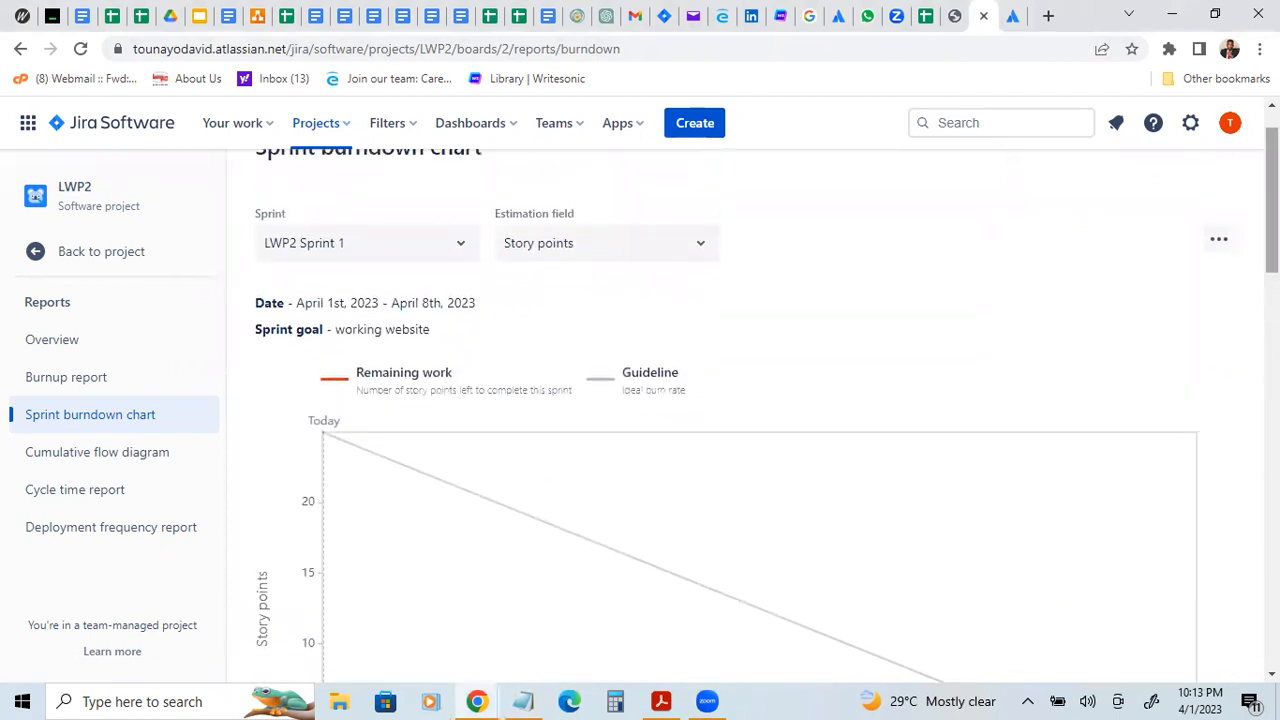
scroll(700, 274, "up", 1)
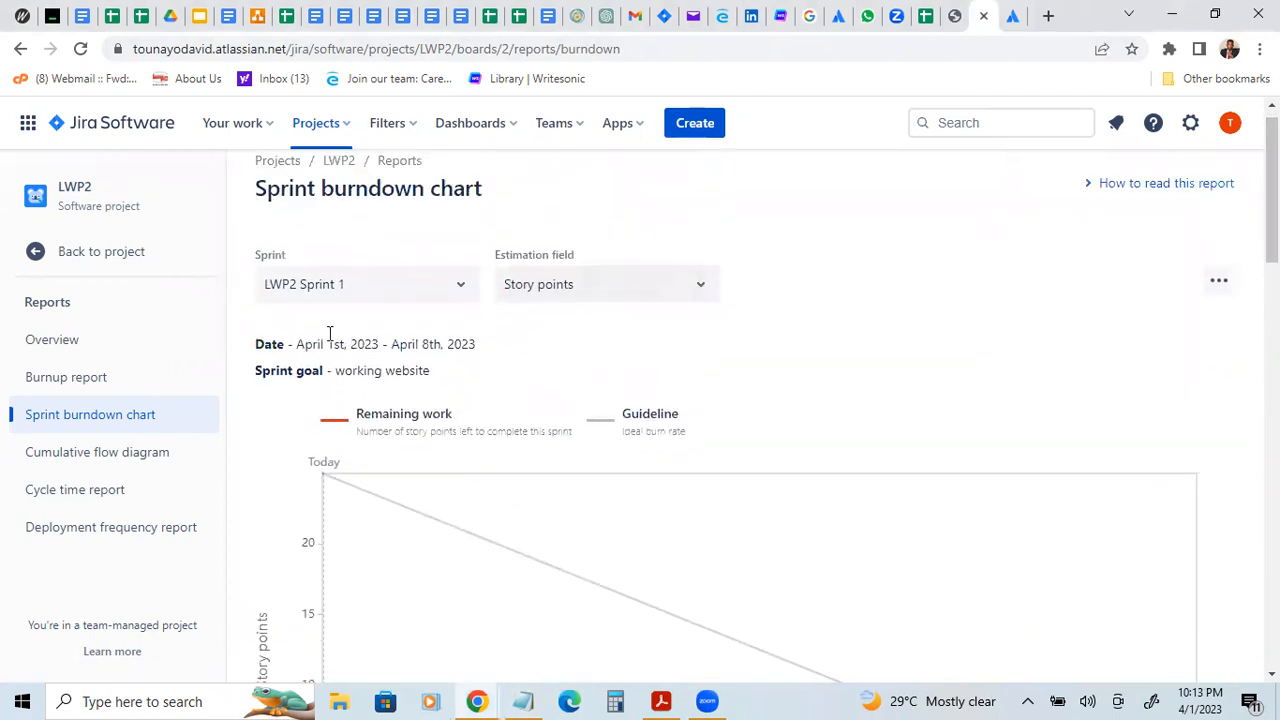
Step: Return to the project's roadmap and inspect the warning beside the epic "I want to develop a website"
left_click(94, 261)
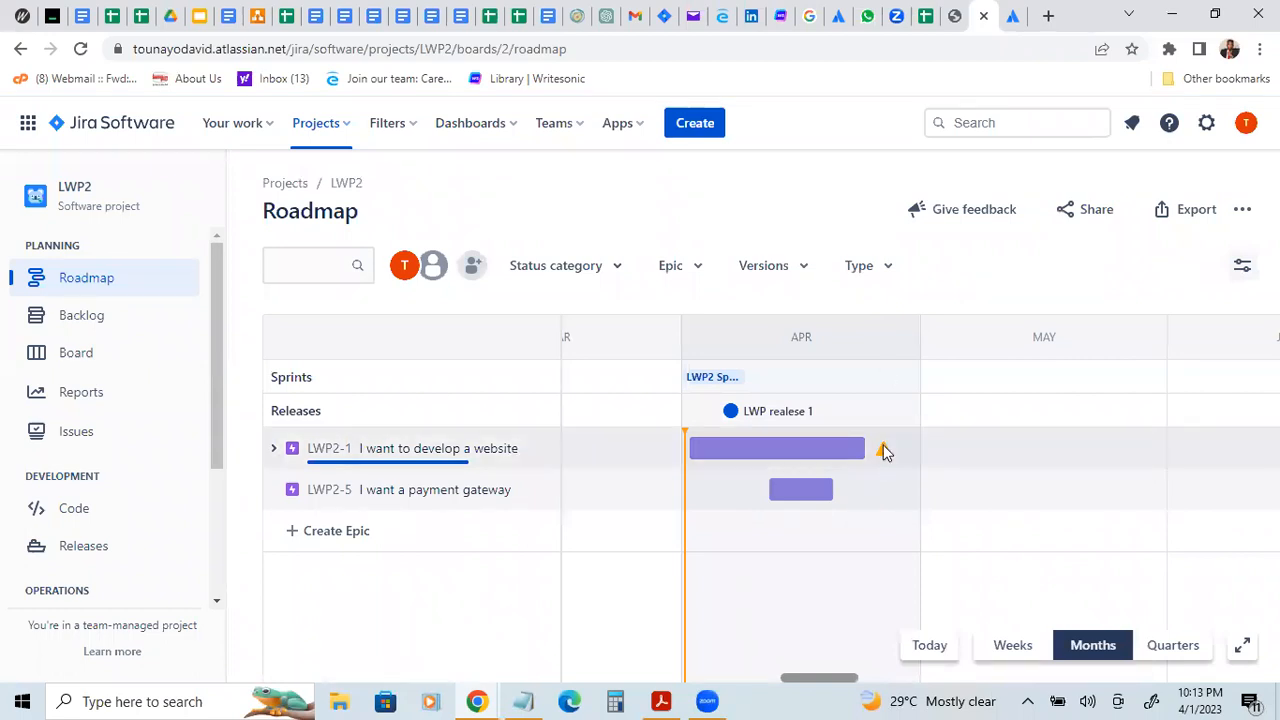
mouse_move(884, 452)
mouse_move(885, 456)
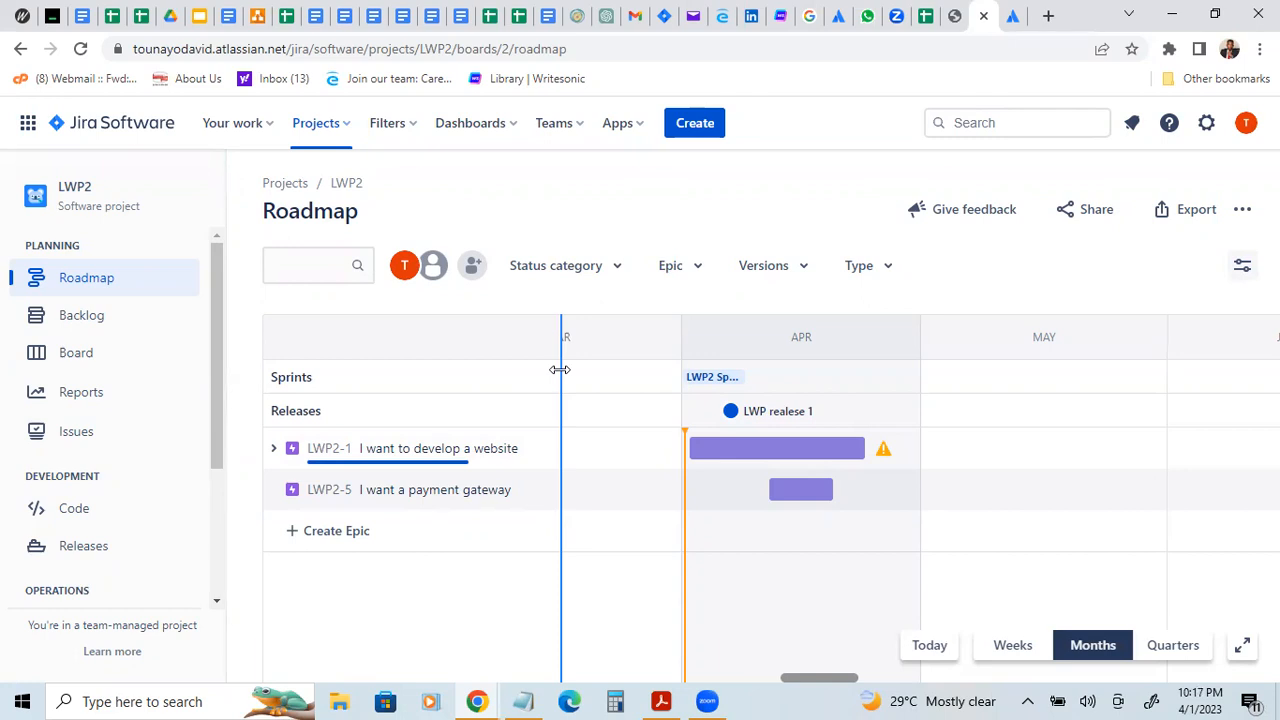
Step: Open the LWP2 Sprint 1 board, view its sprint insights, and close them again
left_click(63, 353)
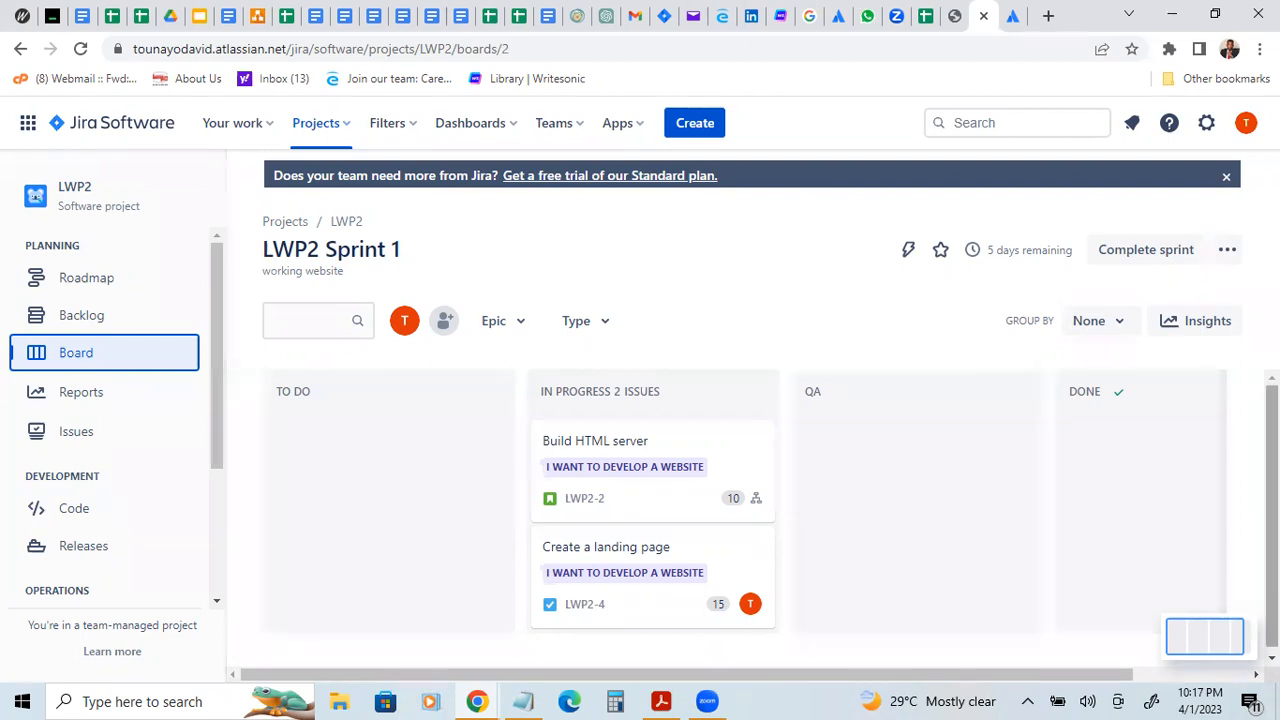
left_click(1195, 320)
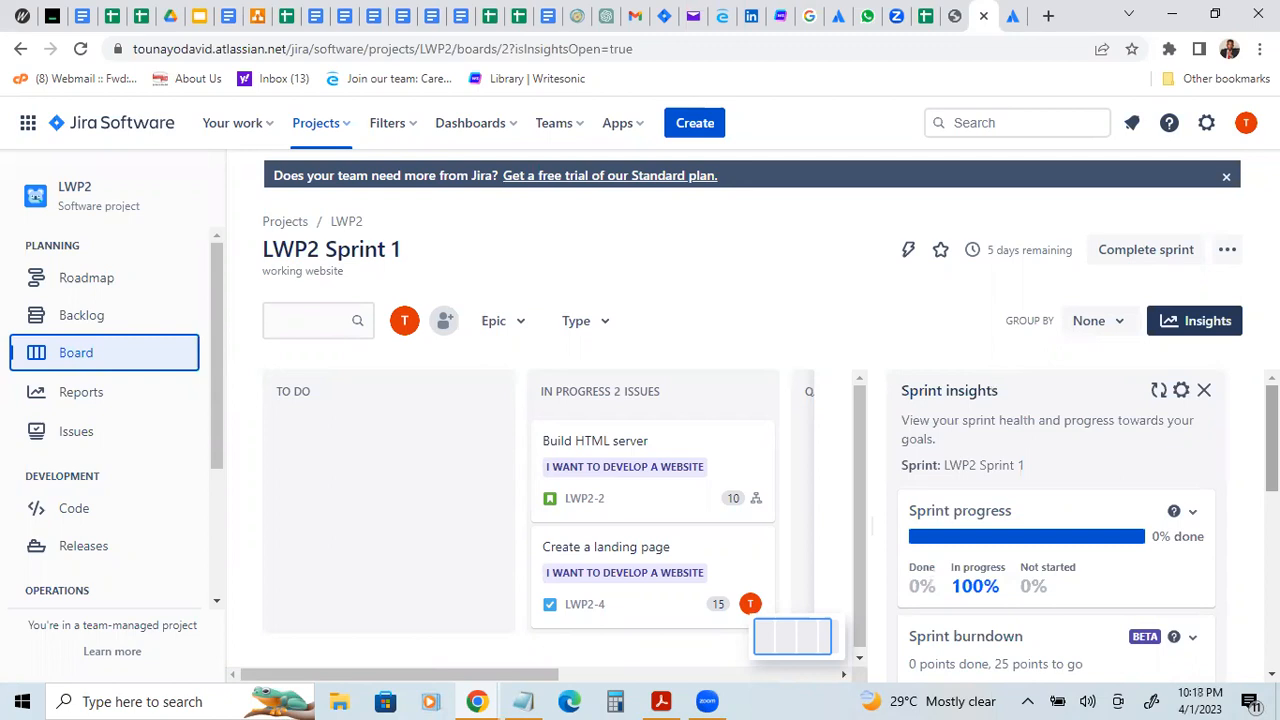
mouse_move(1272, 437)
left_mouse_down()
mouse_move(1272, 466)
mouse_move(1272, 437)
left_mouse_up()
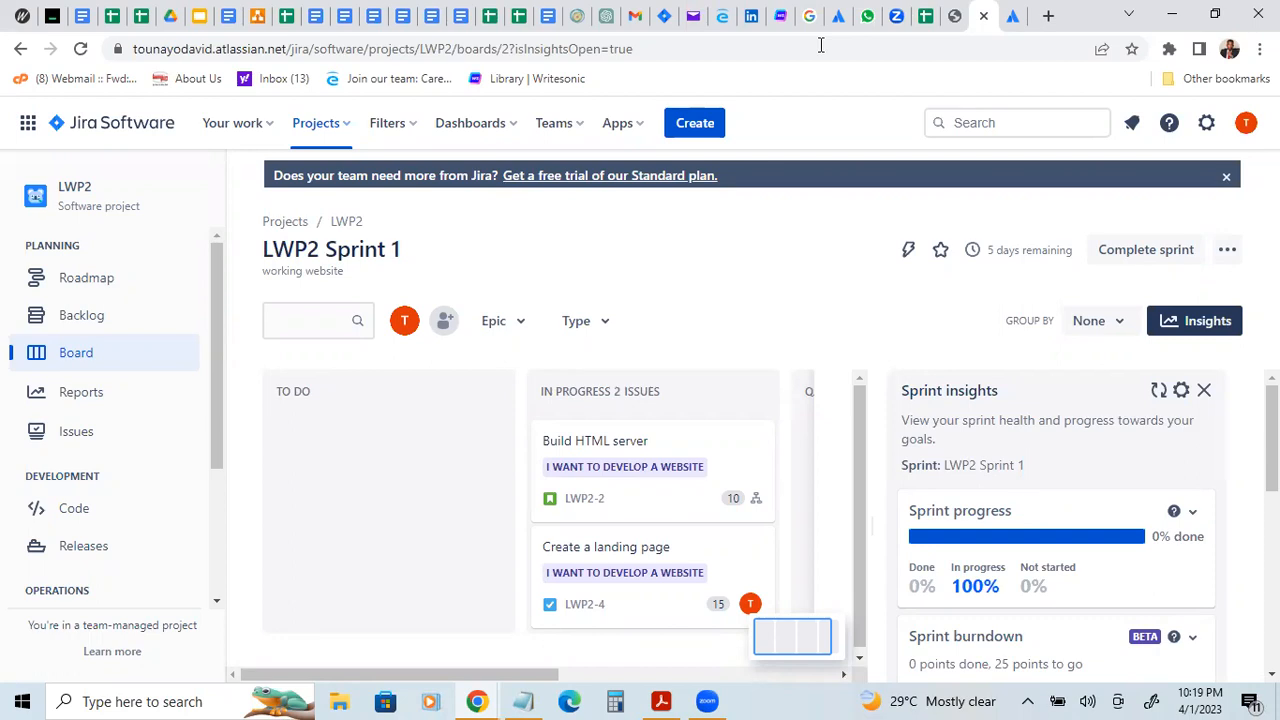
left_click(1195, 321)
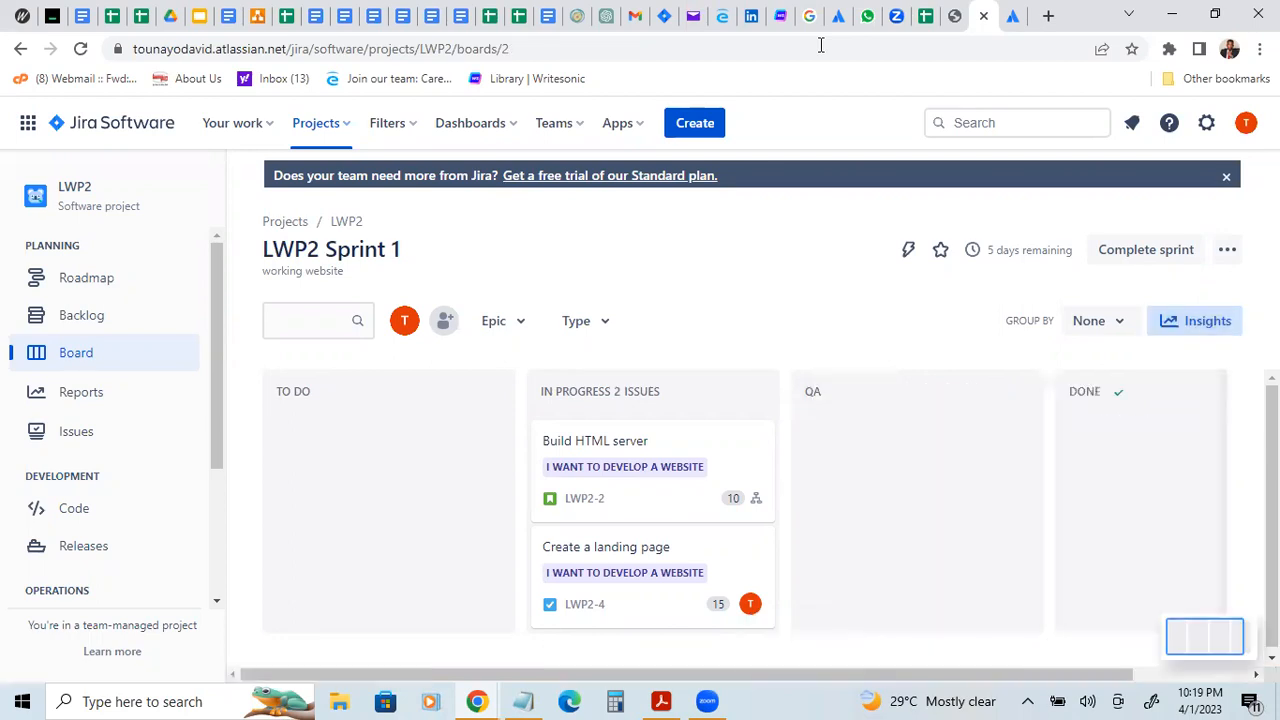